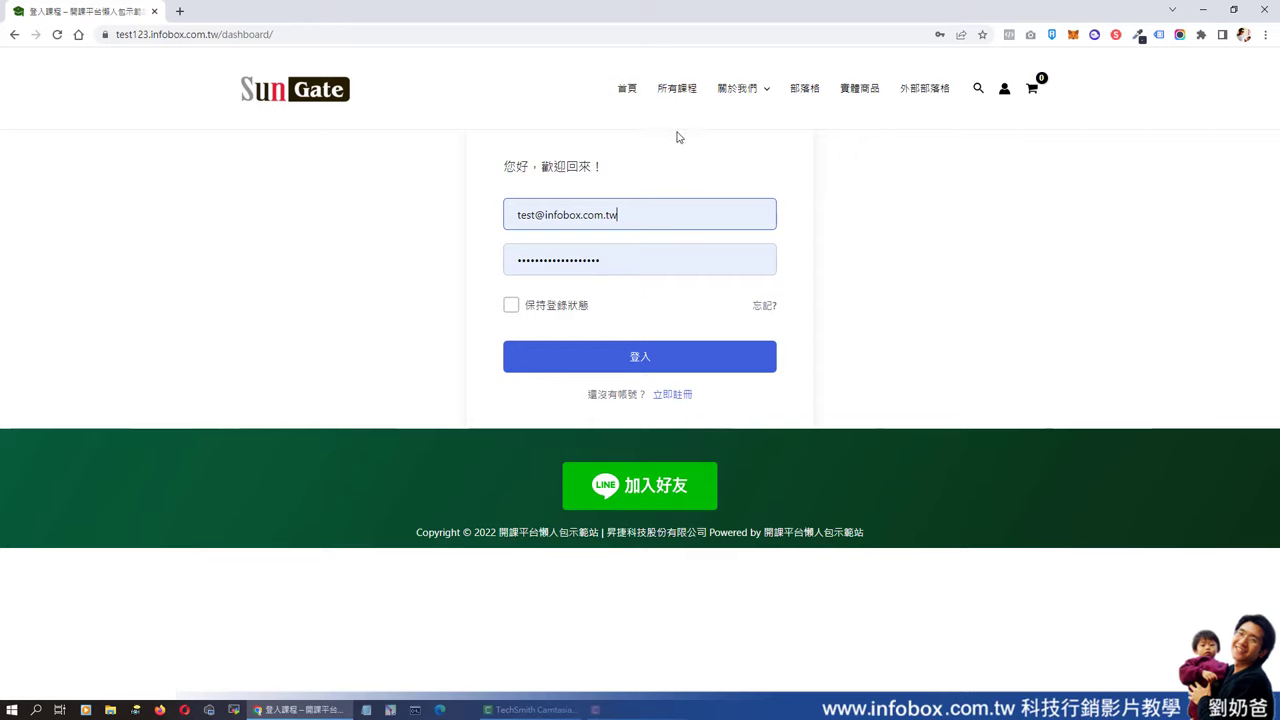
- Sign in with the test instructor account's e-mail and password
click(650, 356)
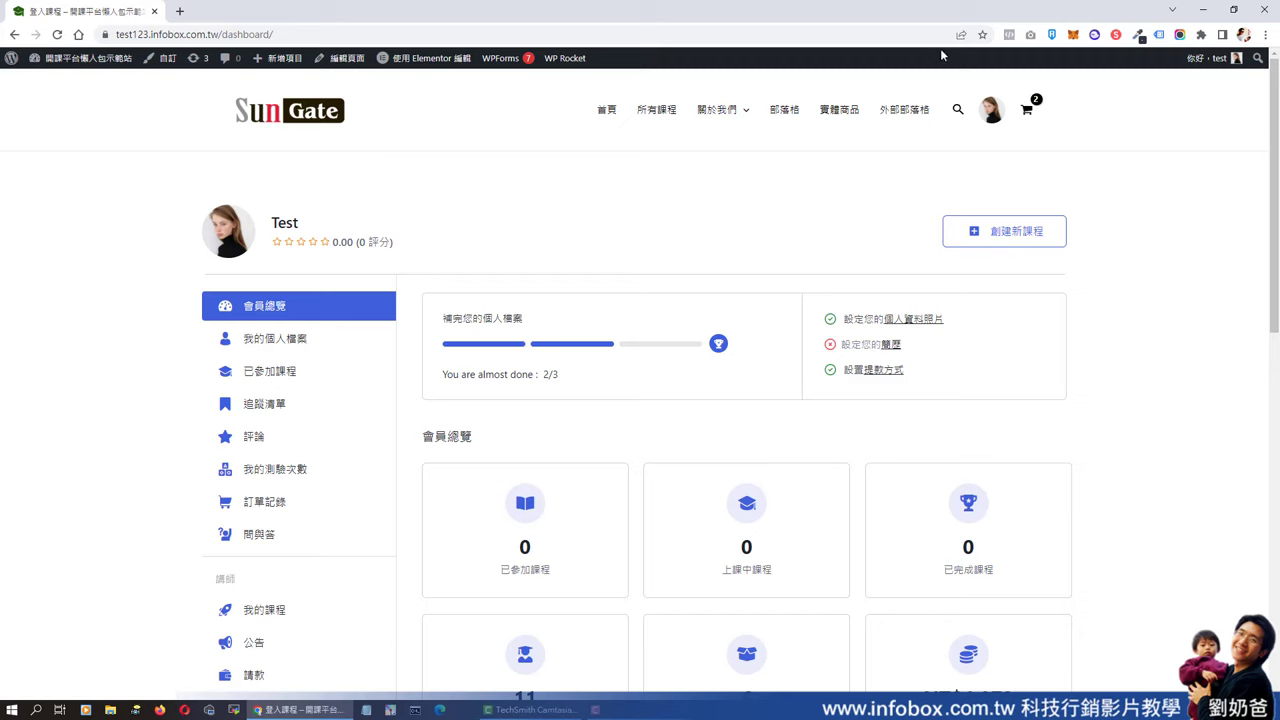
- Check the dashboard stats (11 students, 6 courses, NT$4,072 earnings), then go to 我的課程
mouse_move(1187, 60)
scroll(445, 453, down, 3)
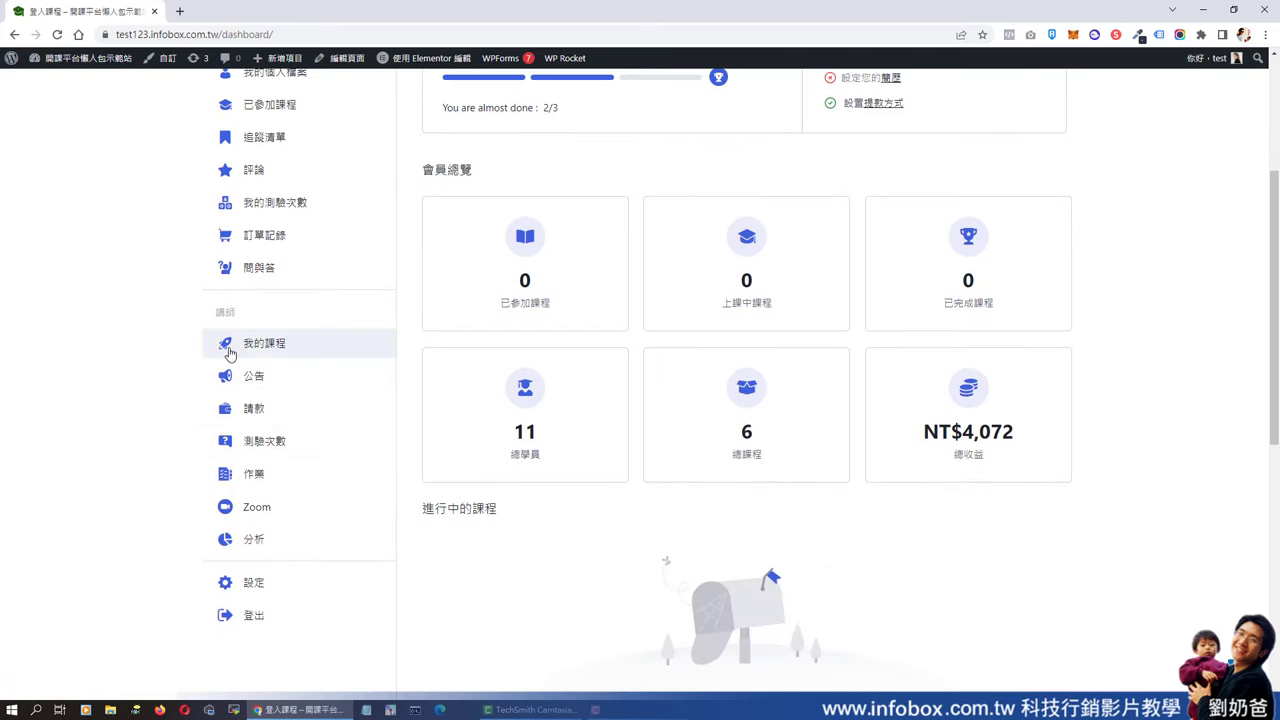
click(278, 350)
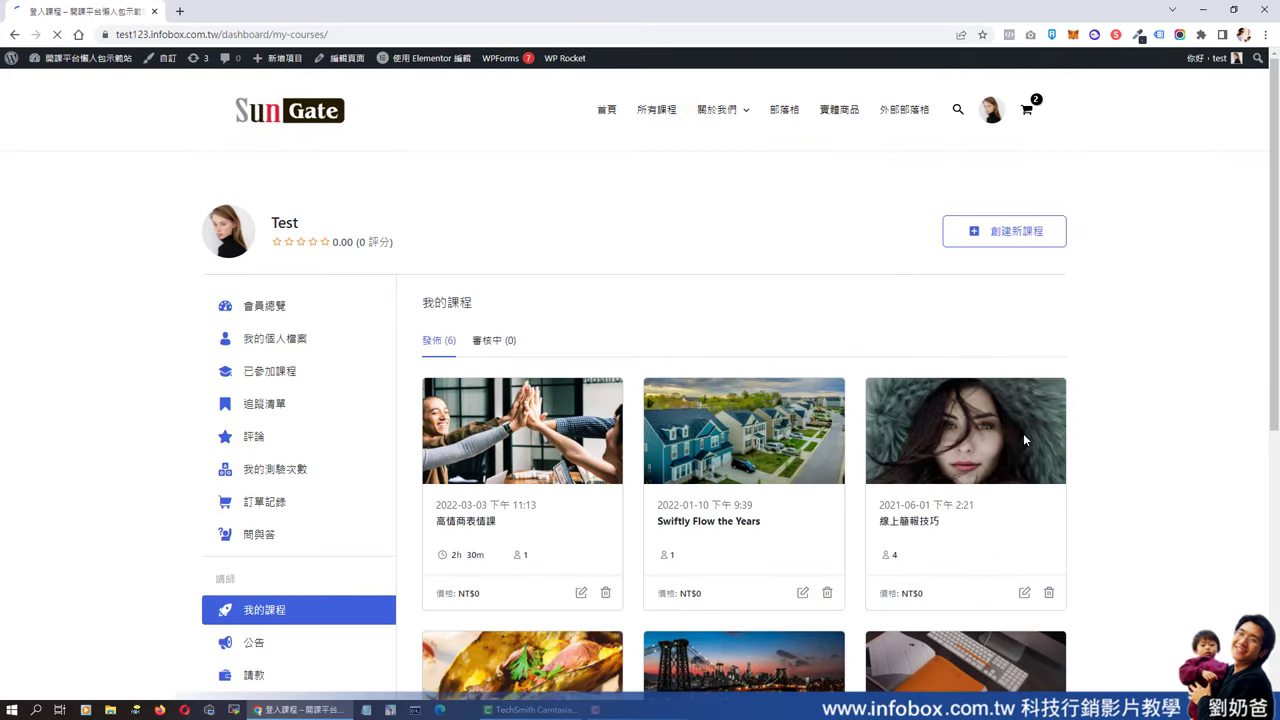
- Scroll through the six published courses and view the announcements
scroll(1023, 438, down, 3)
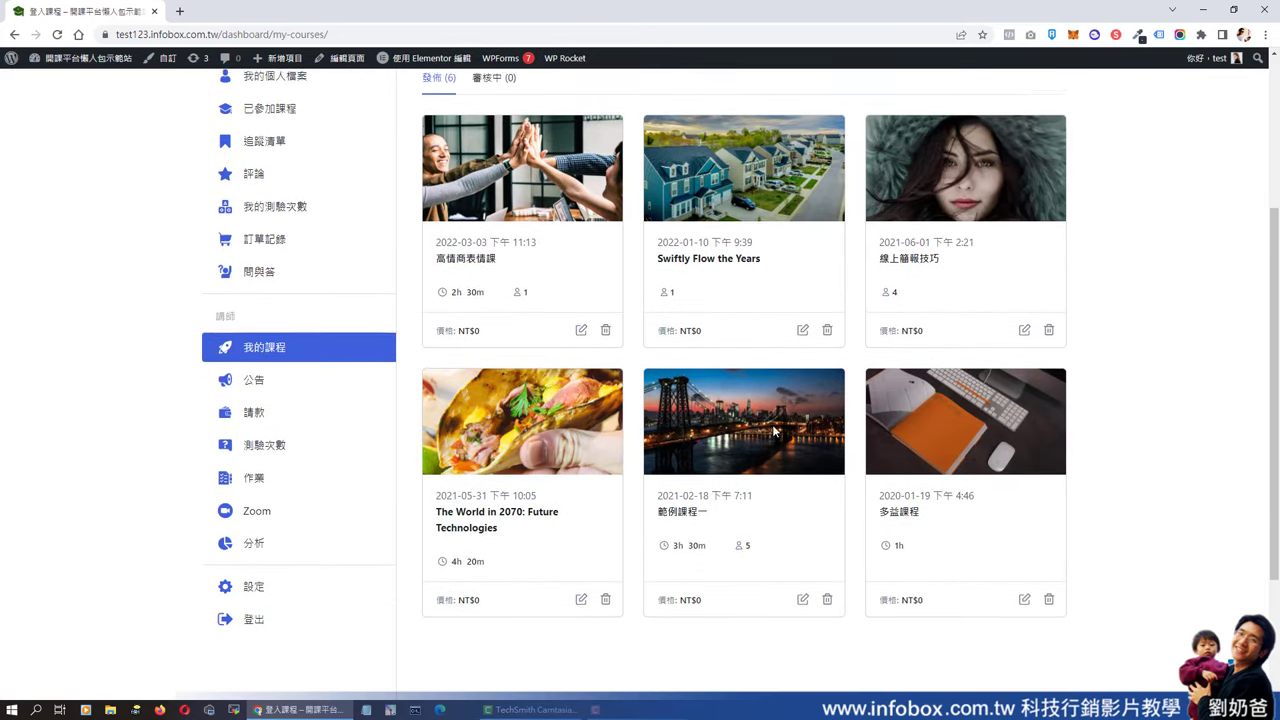
scroll(790, 425, up, 2)
click(257, 515)
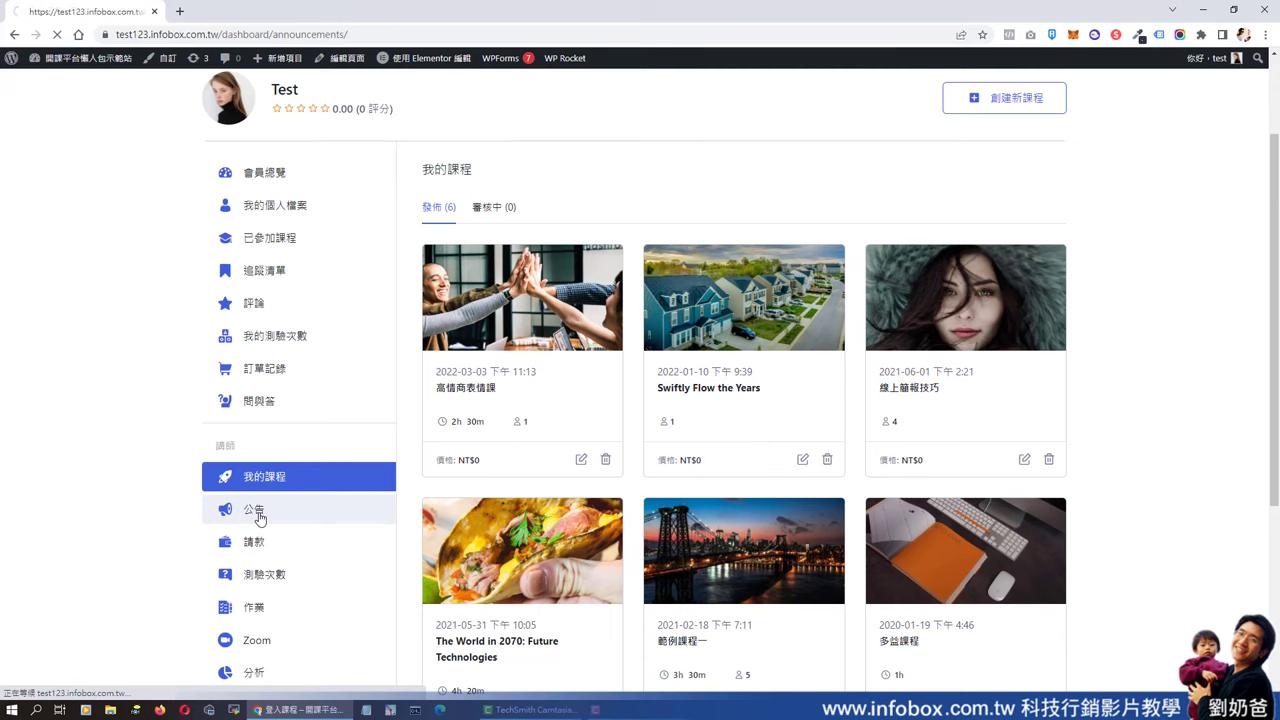
scroll(705, 498, down, 2)
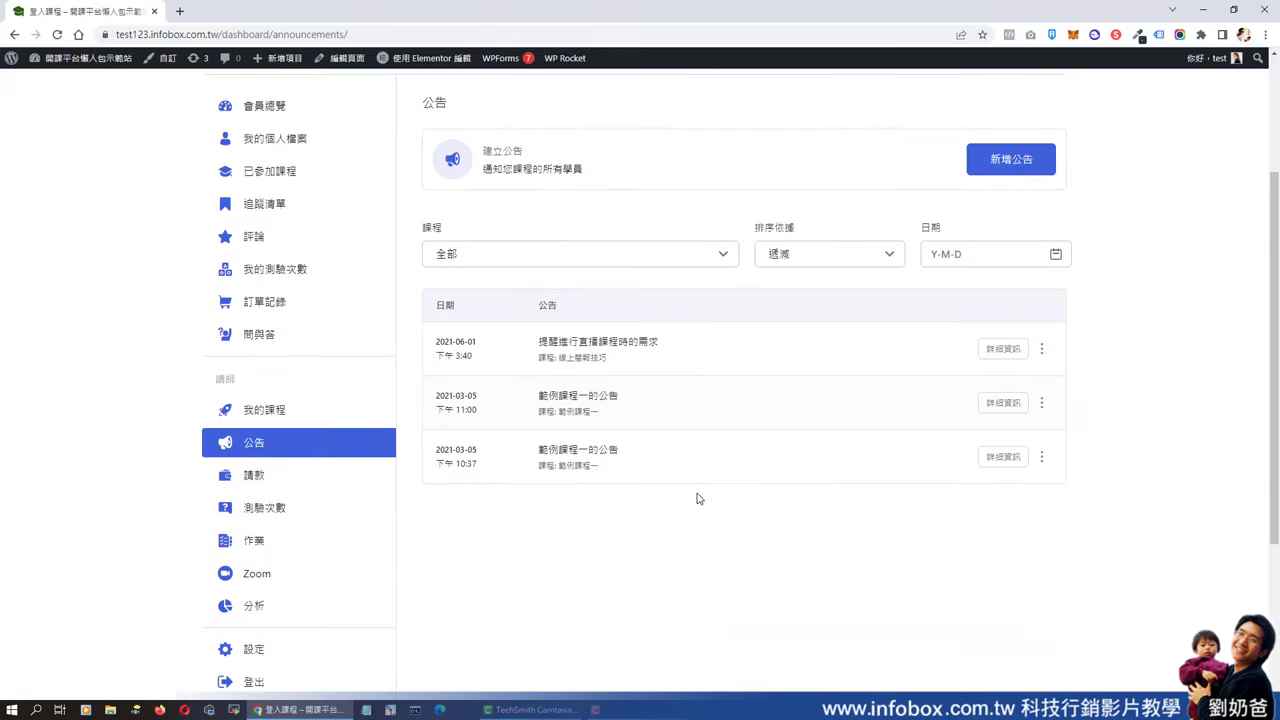
- Review the withdrawal page showing NT$2,972 available and the students' quiz attempts
click(258, 472)
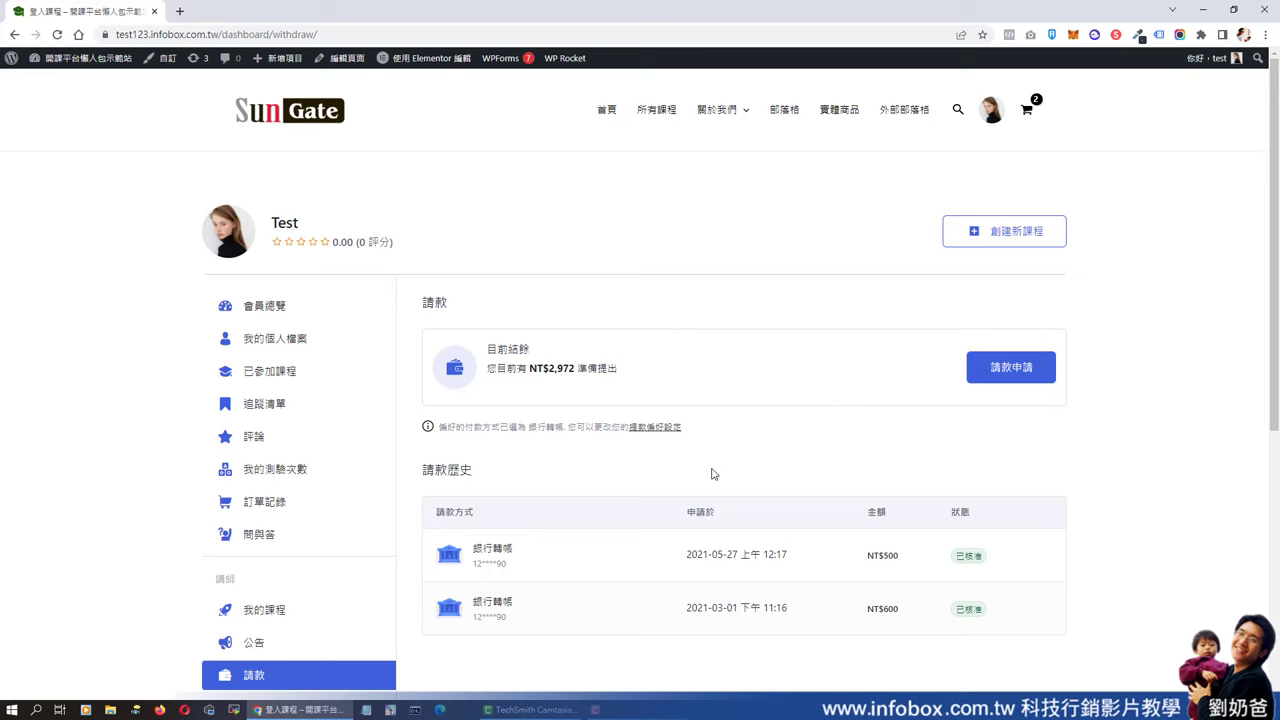
scroll(679, 477, down, 2)
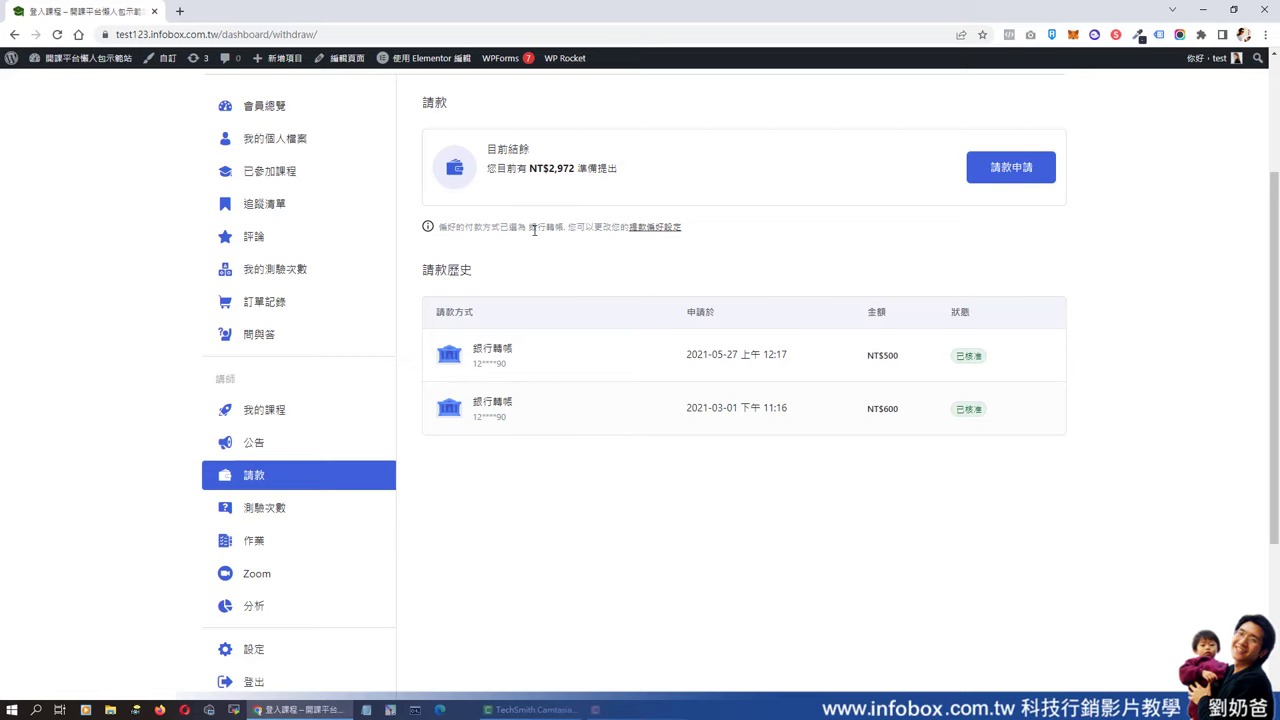
click(272, 509)
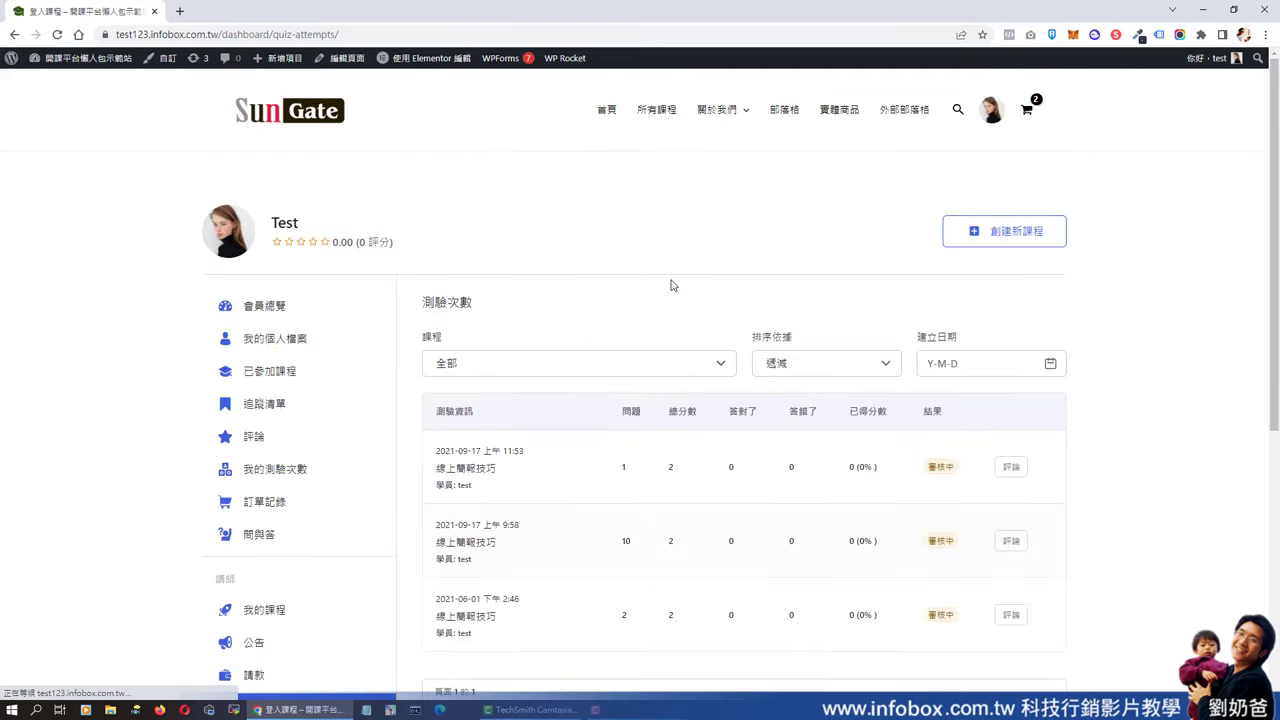
- Look over the 線上簡報技巧 quiz attempts, the assignments list and the empty Zoom meetings page
scroll(666, 320, down, 3)
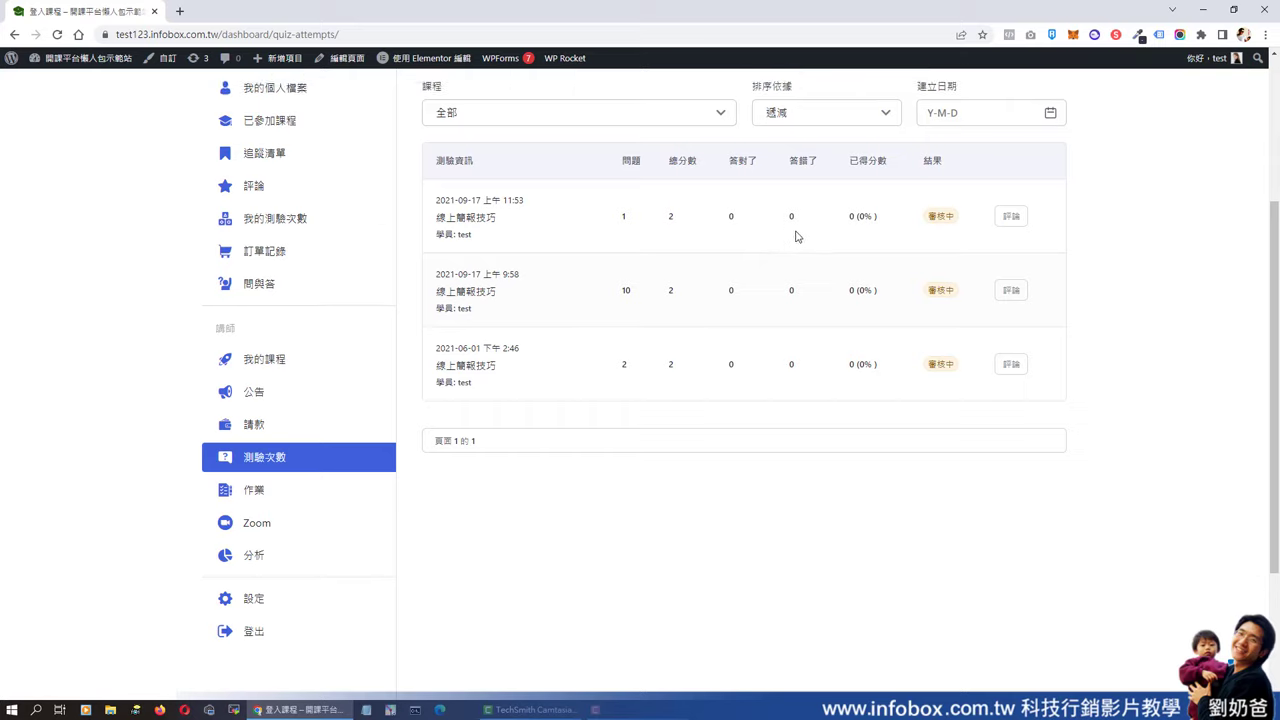
scroll(794, 237, up, 1)
scroll(702, 400, down, 2)
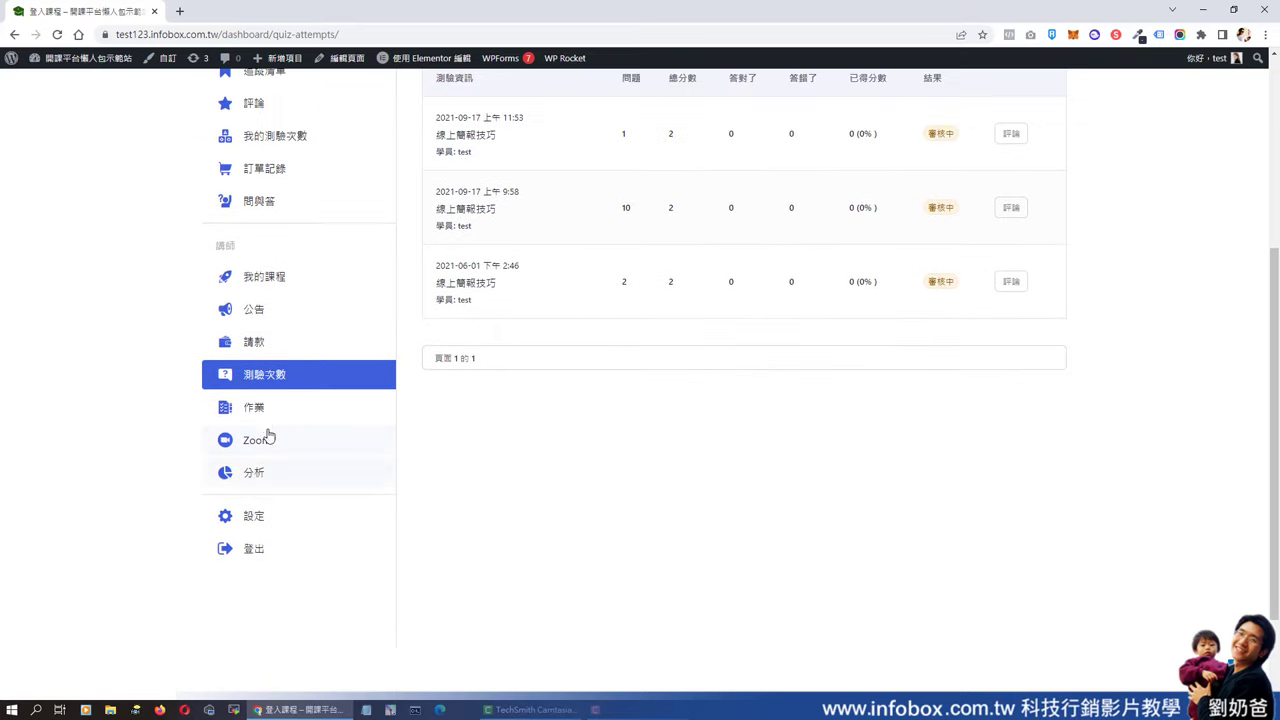
click(257, 410)
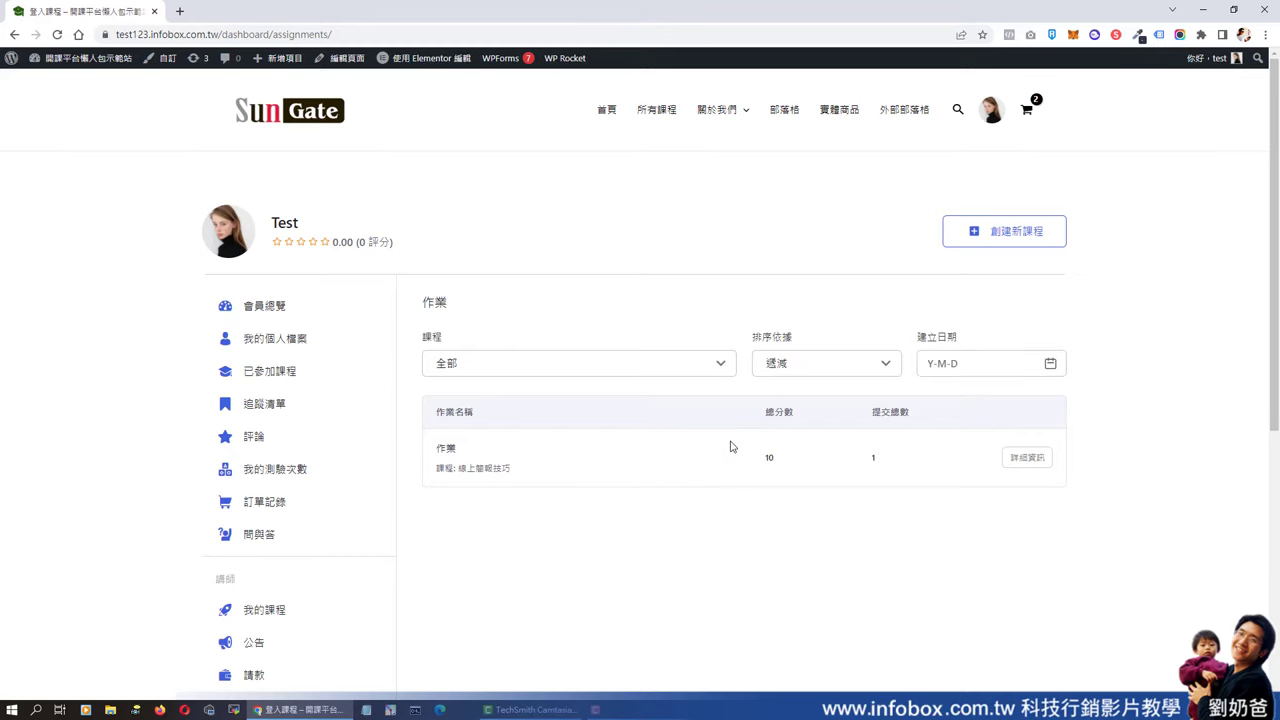
scroll(733, 446, down, 3)
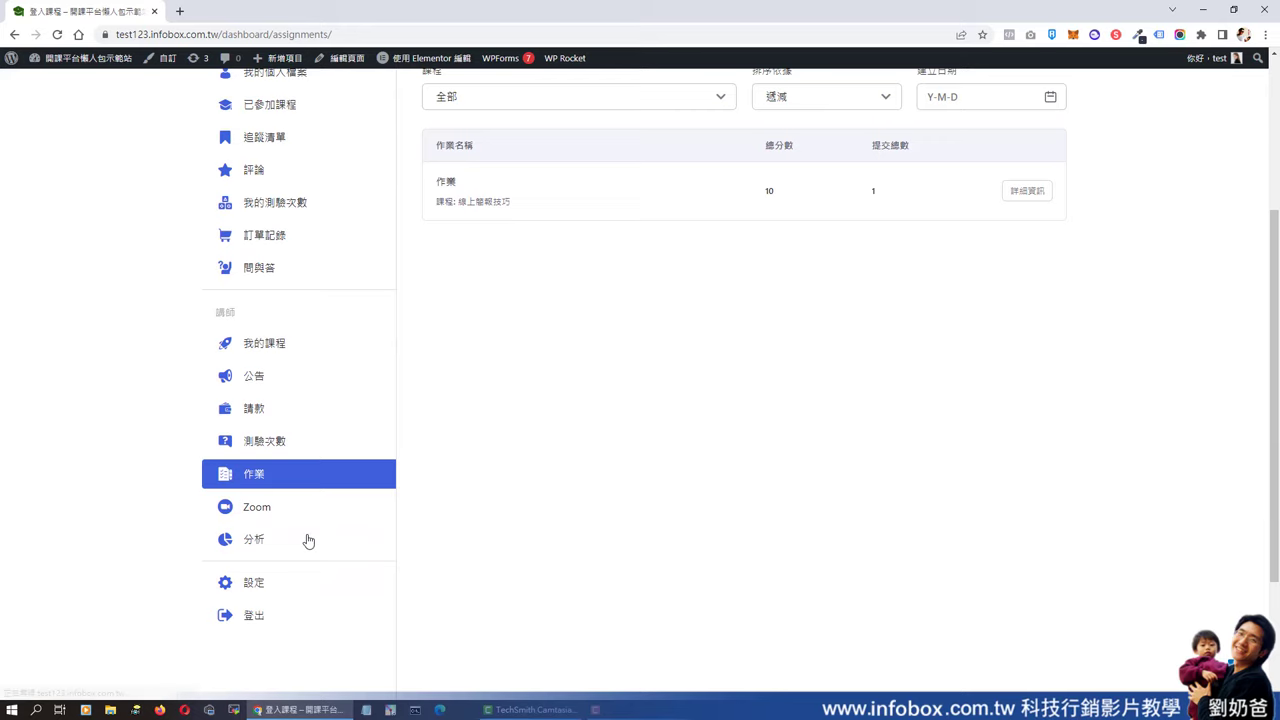
click(269, 521)
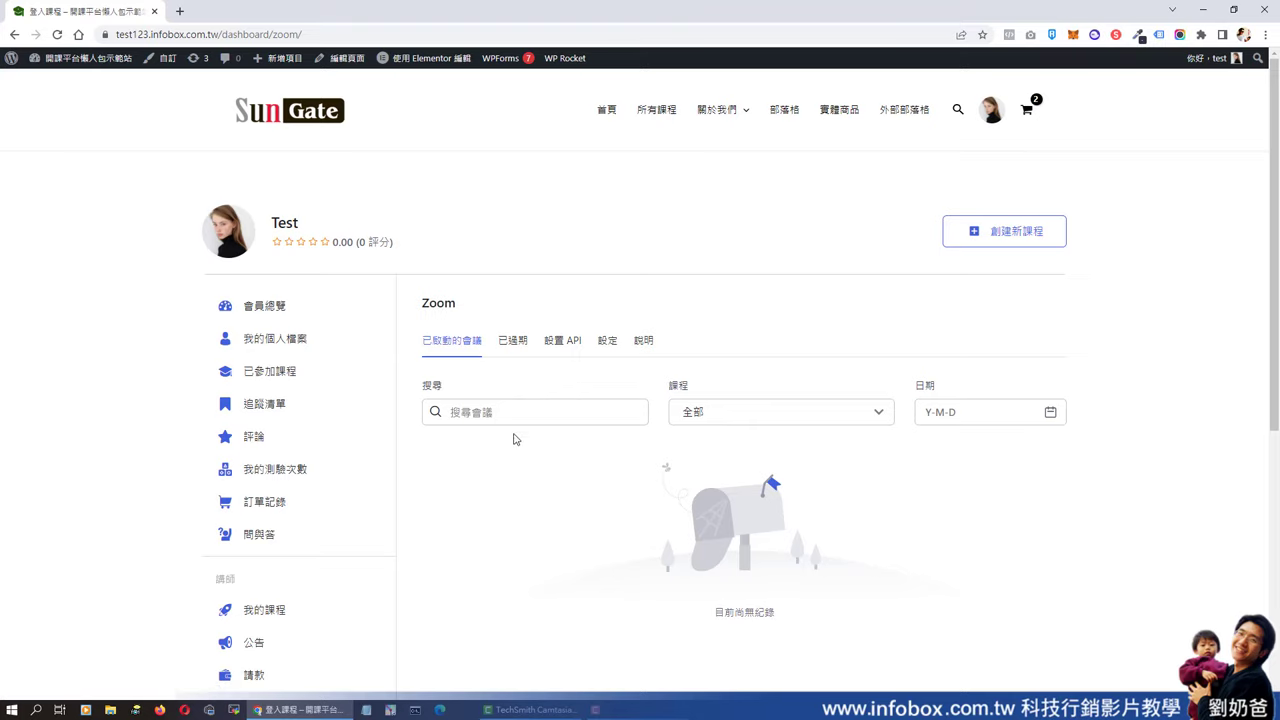
scroll(480, 480, down, 3)
- Review the analytics overview and the detailed course stats for 範例課程一
click(257, 543)
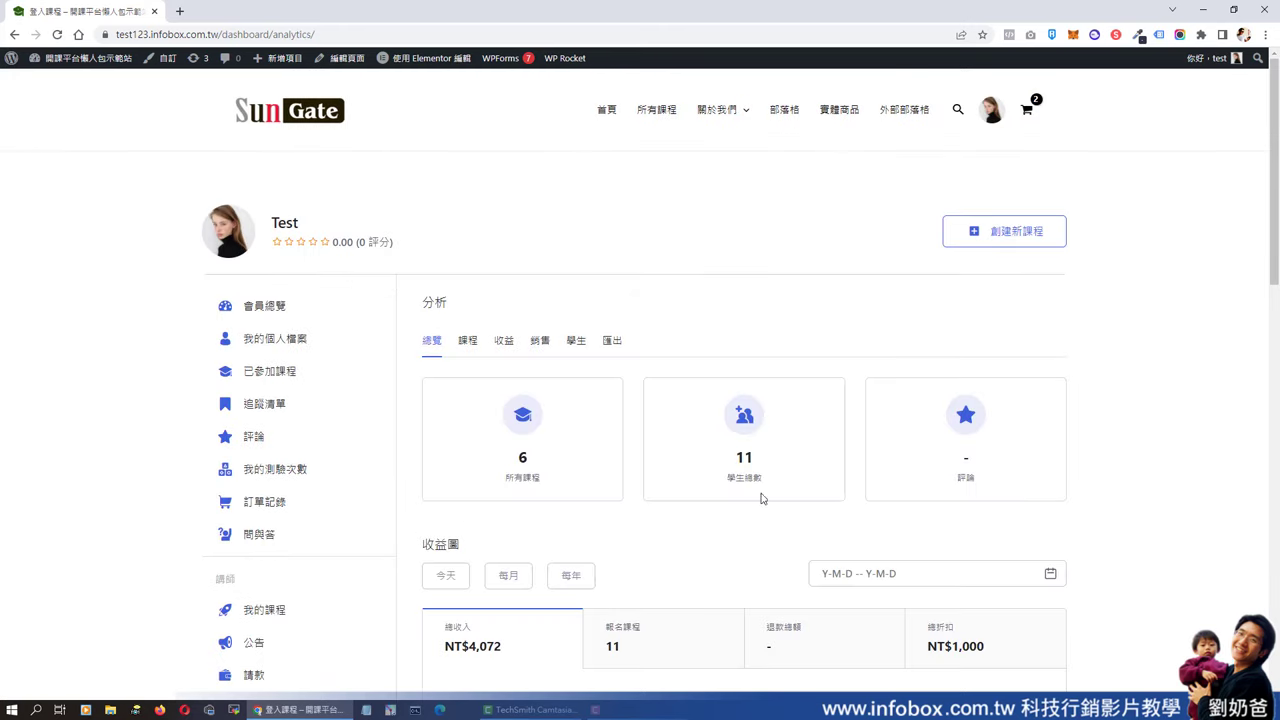
click(476, 344)
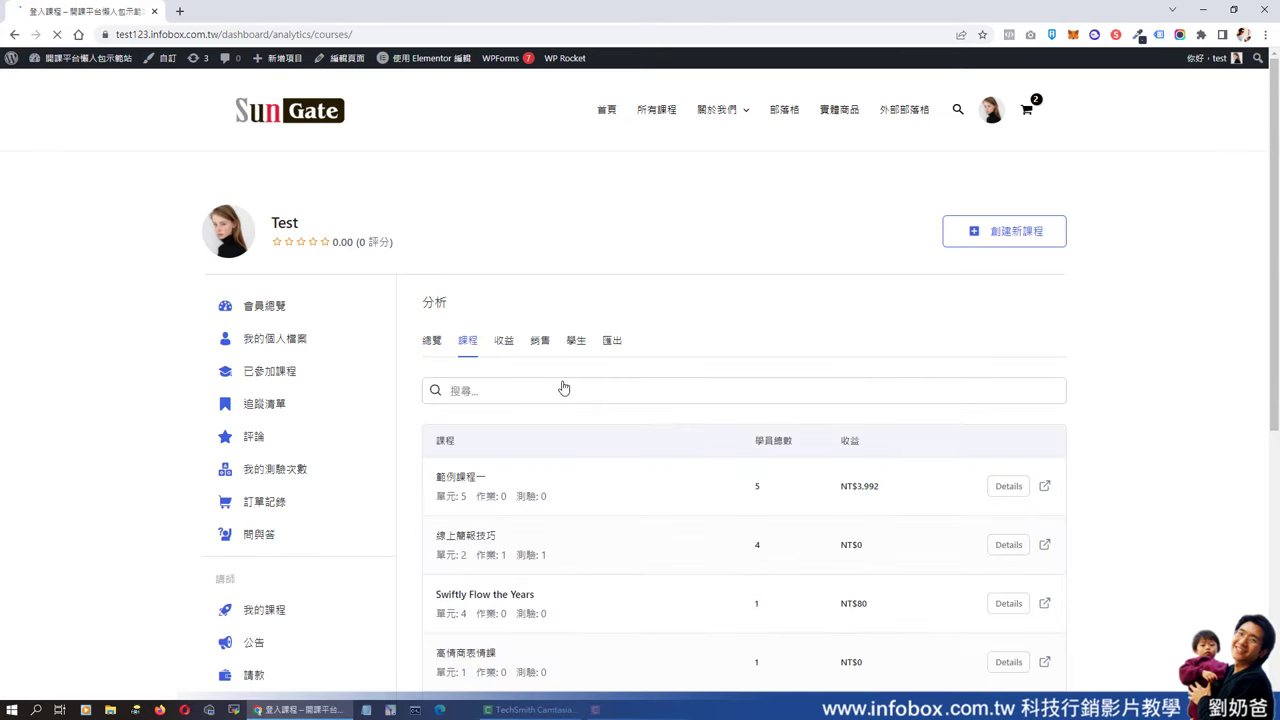
scroll(731, 467, down, 3)
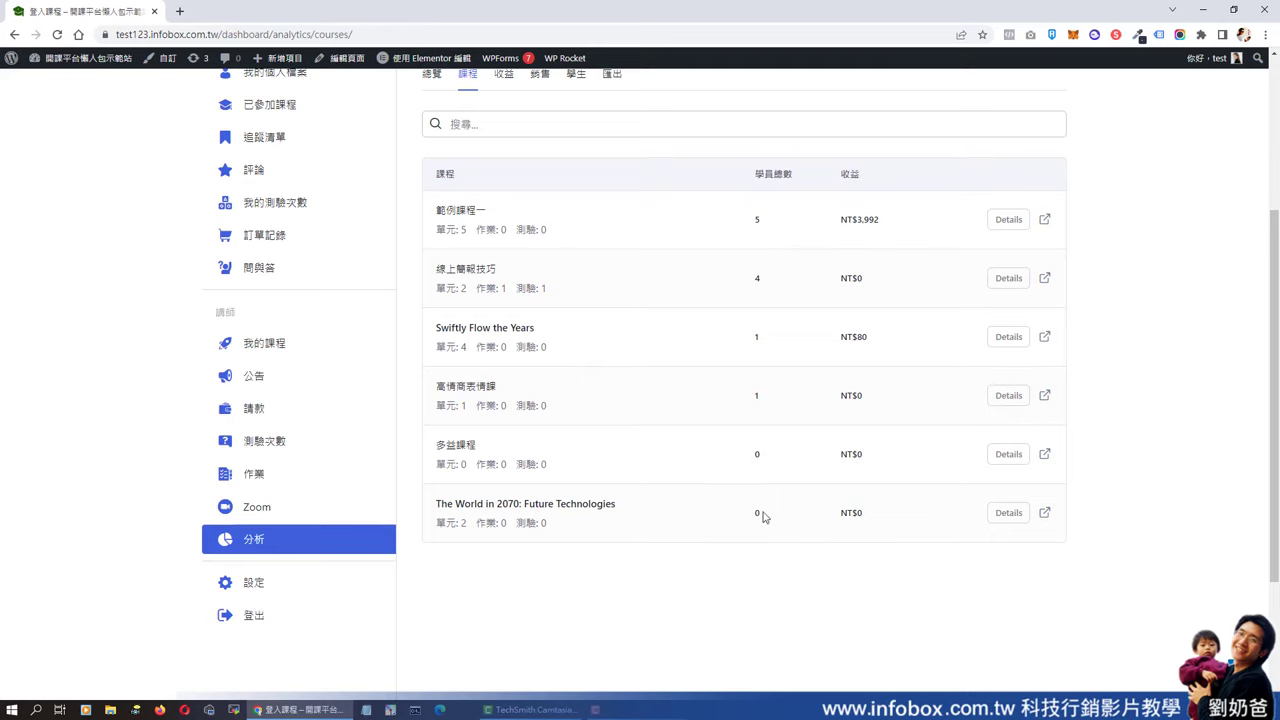
click(1010, 232)
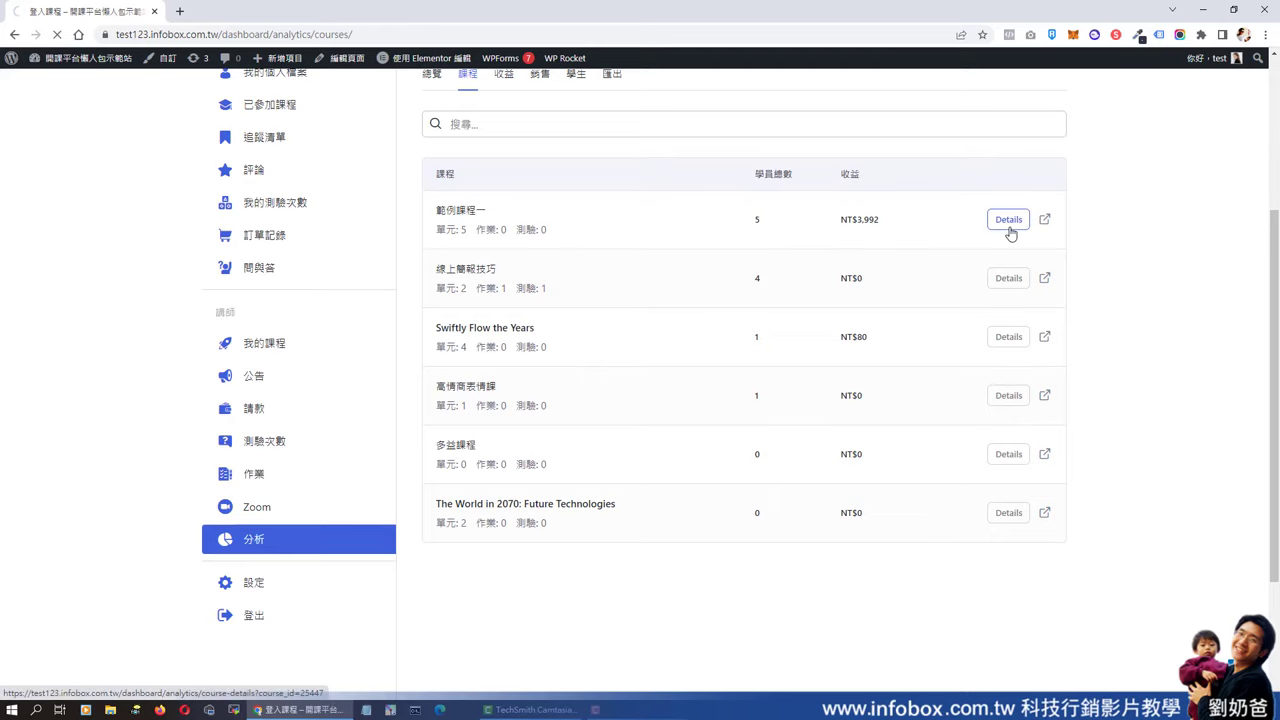
scroll(966, 358, down, 2)
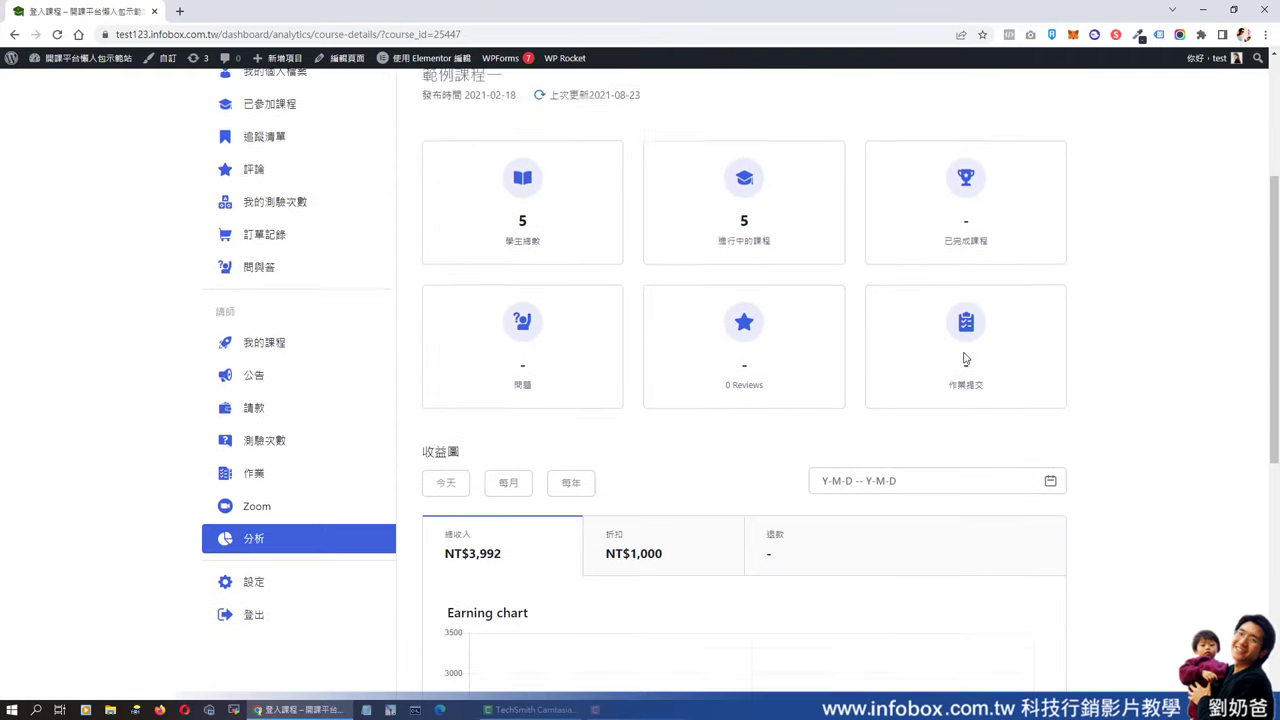
scroll(966, 358, down, 4)
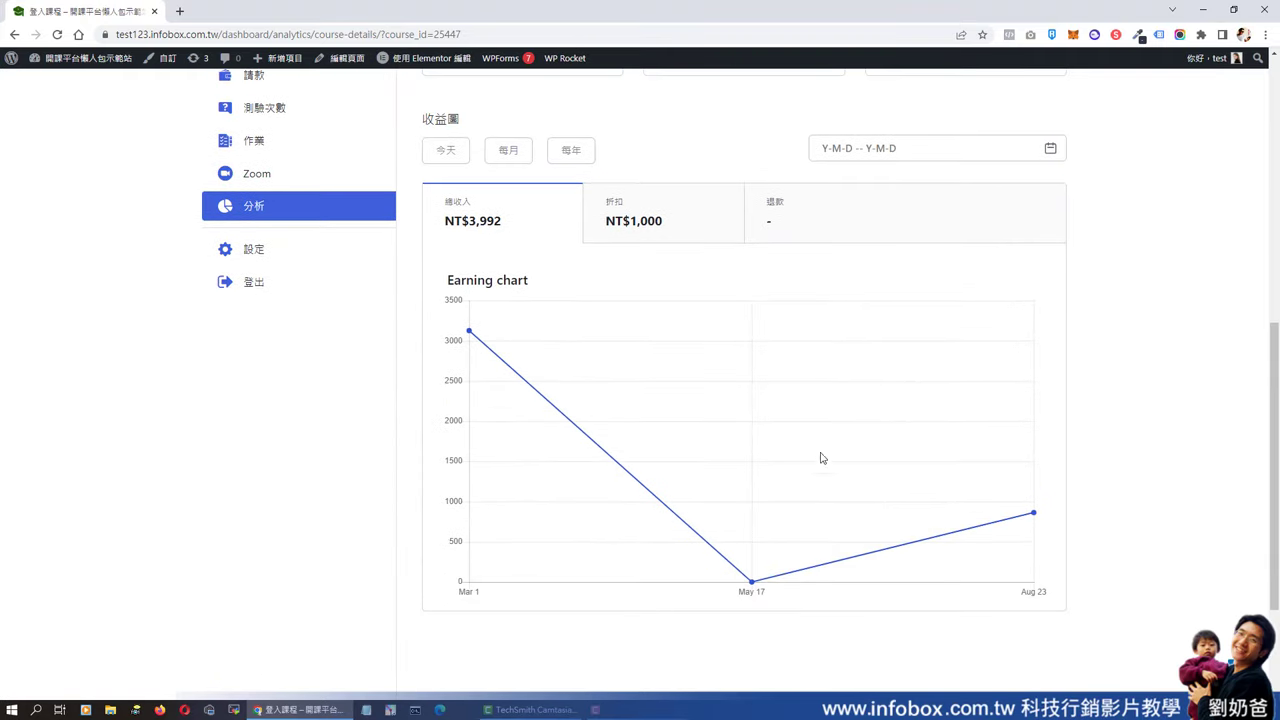
scroll(820, 457, up, 5)
key(alt+Left)
- Look over the earnings analytics and the sales statements
click(506, 344)
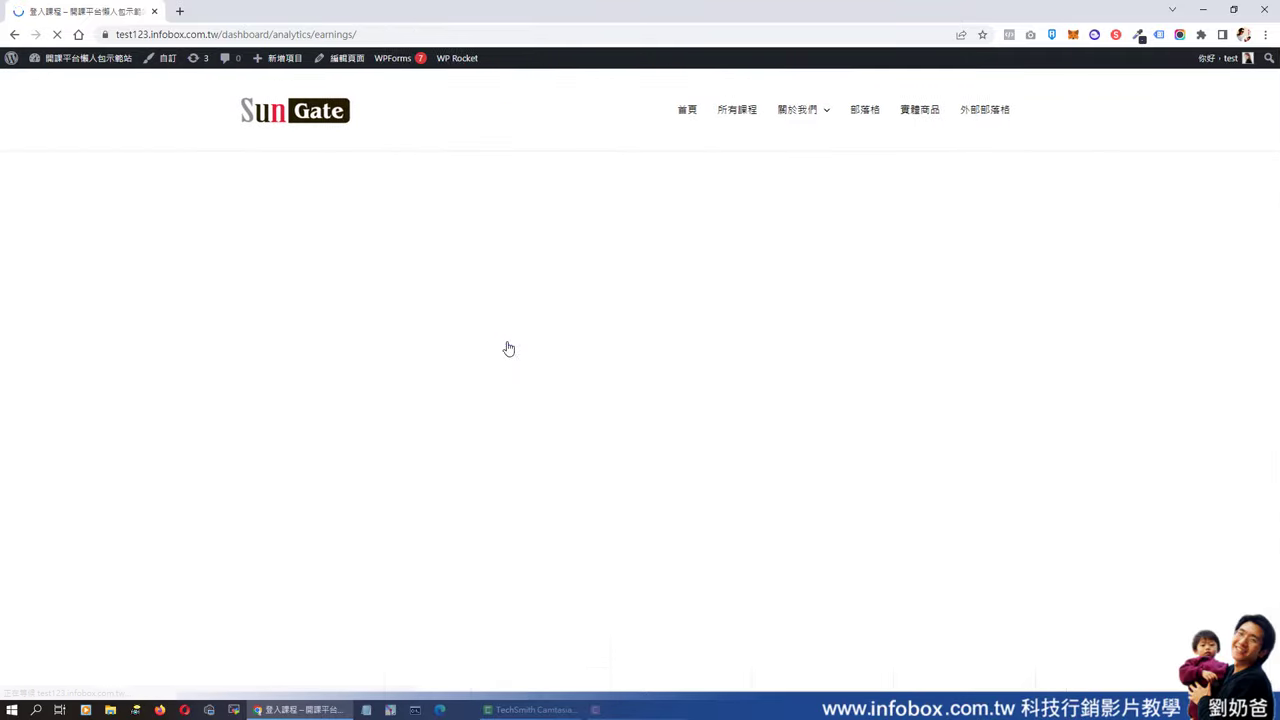
scroll(675, 467, down, 5)
scroll(630, 430, up, 5)
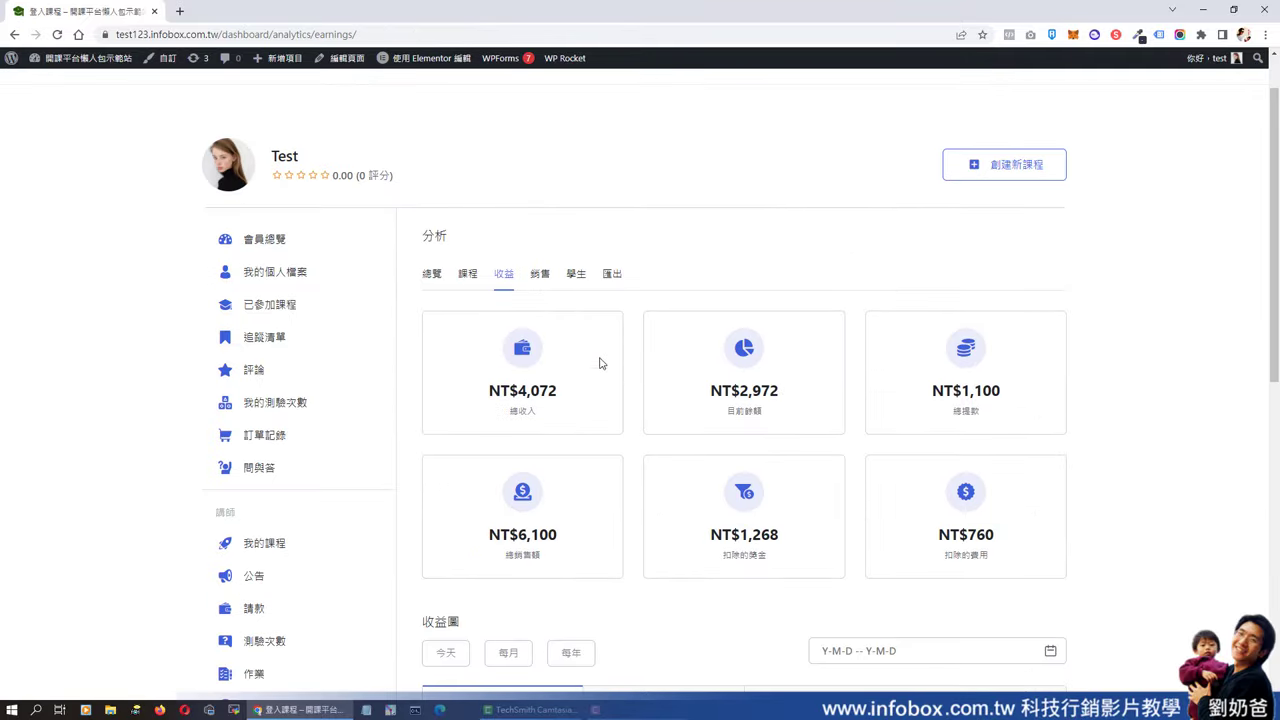
click(540, 277)
scroll(641, 322, down, 2)
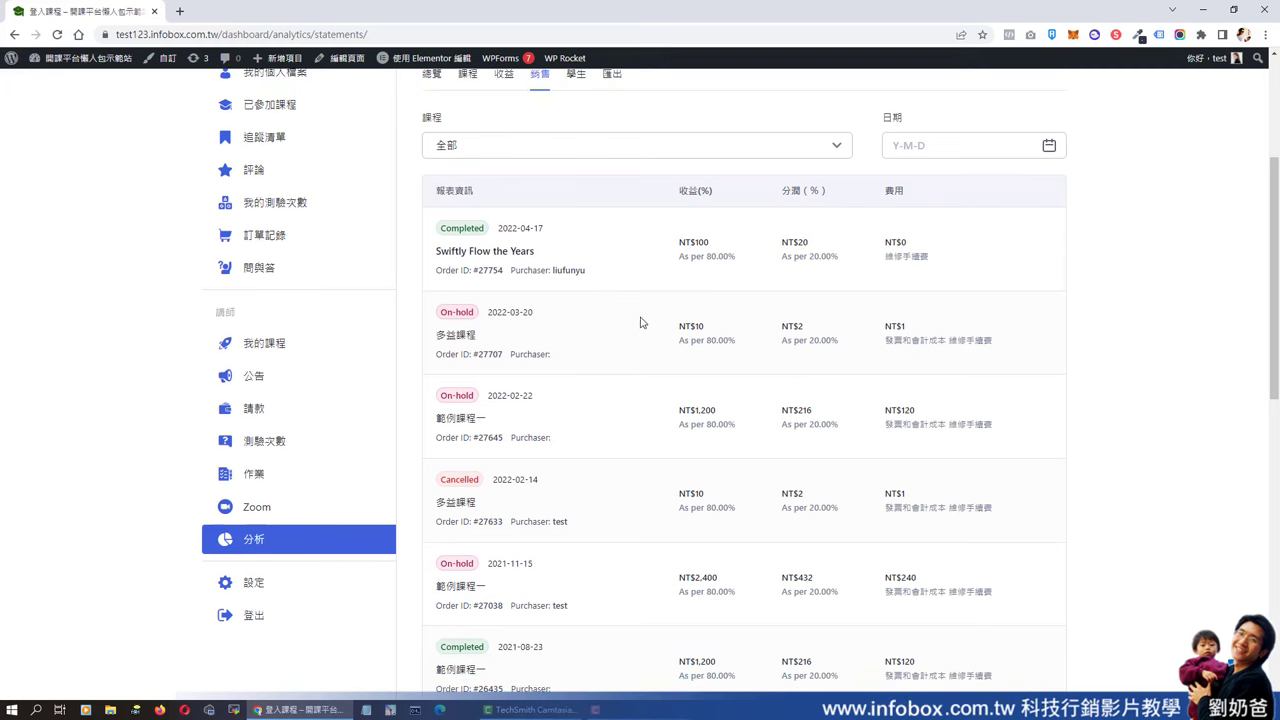
scroll(514, 478, down, 2)
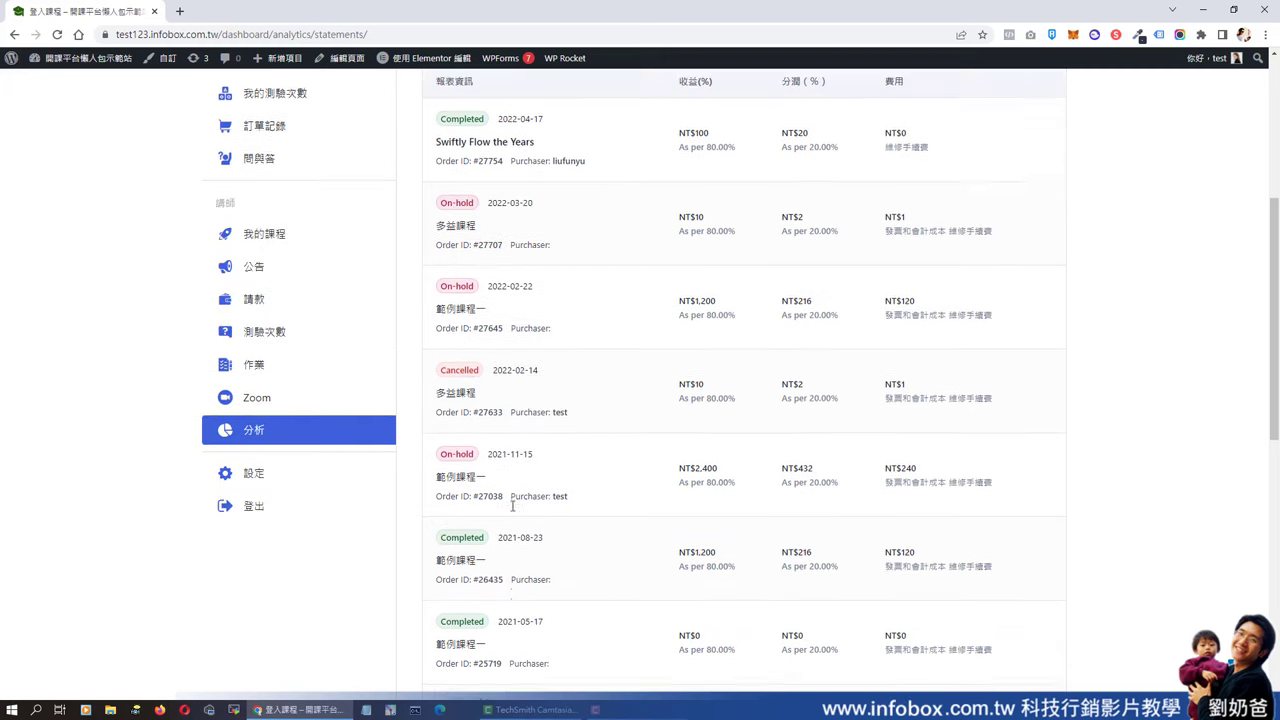
scroll(573, 520, up, 2)
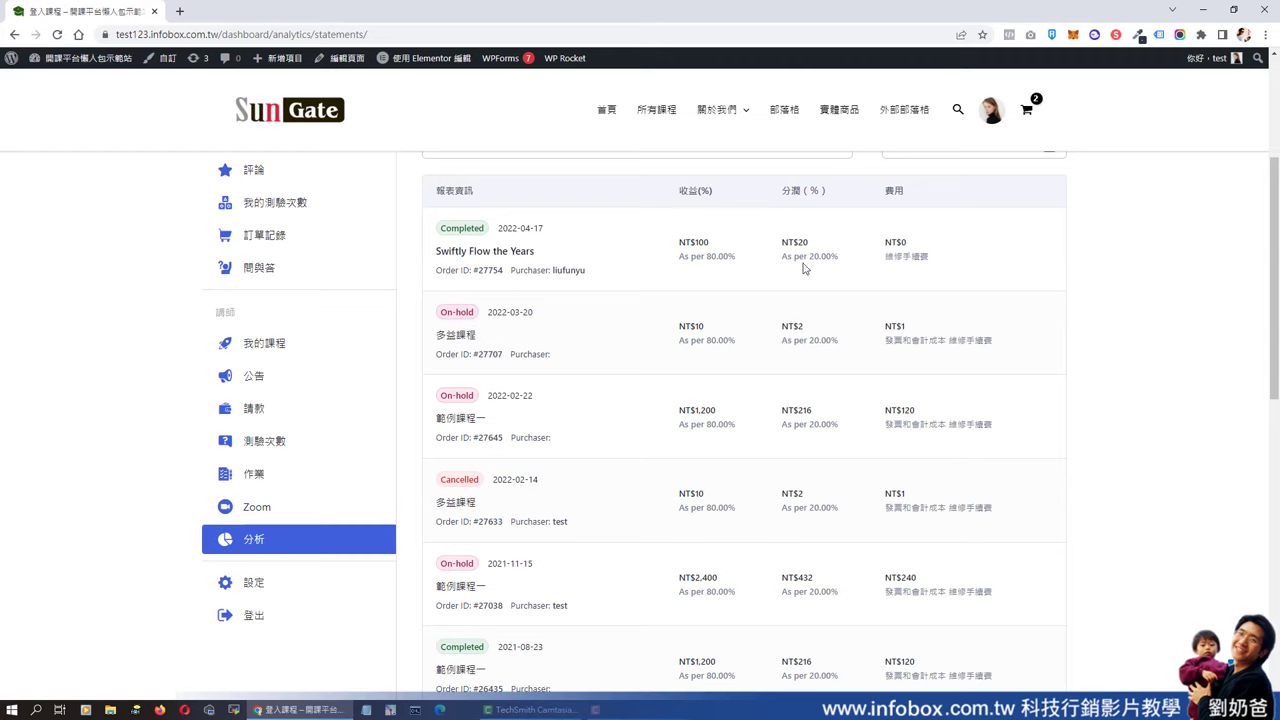
scroll(805, 272, up, 3)
- View the student analytics and the CSV report export page
click(577, 341)
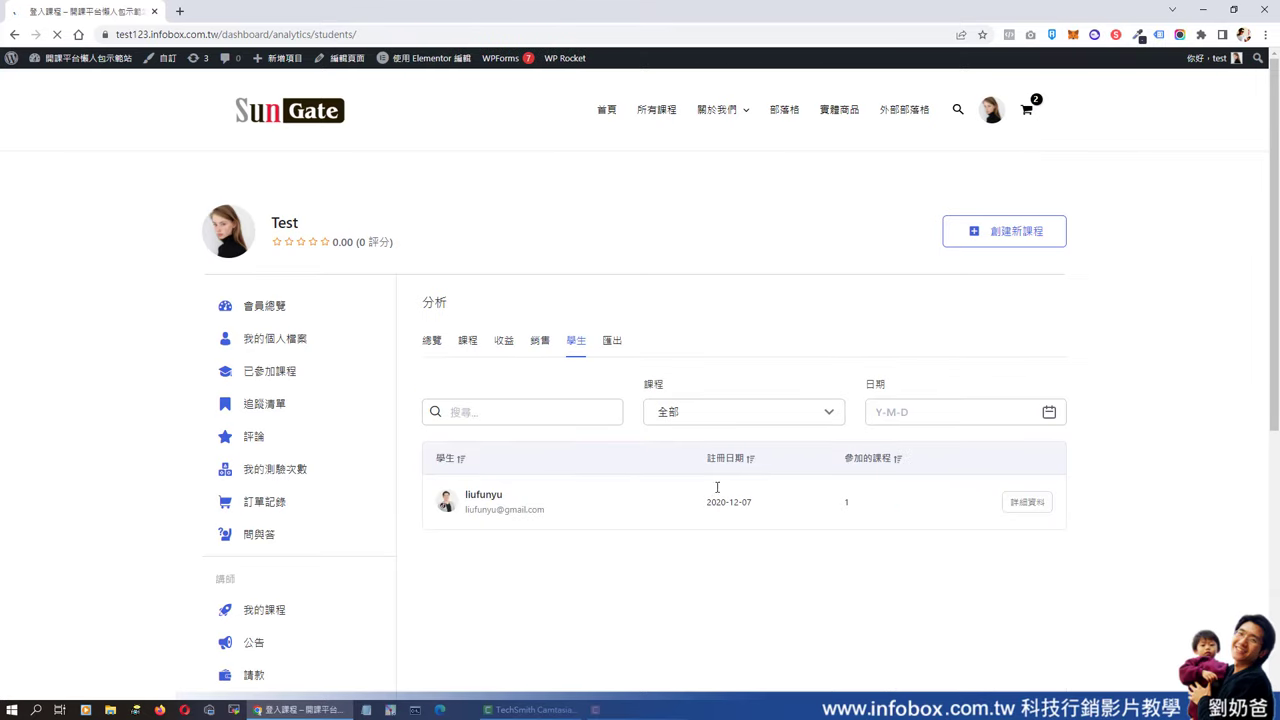
click(617, 340)
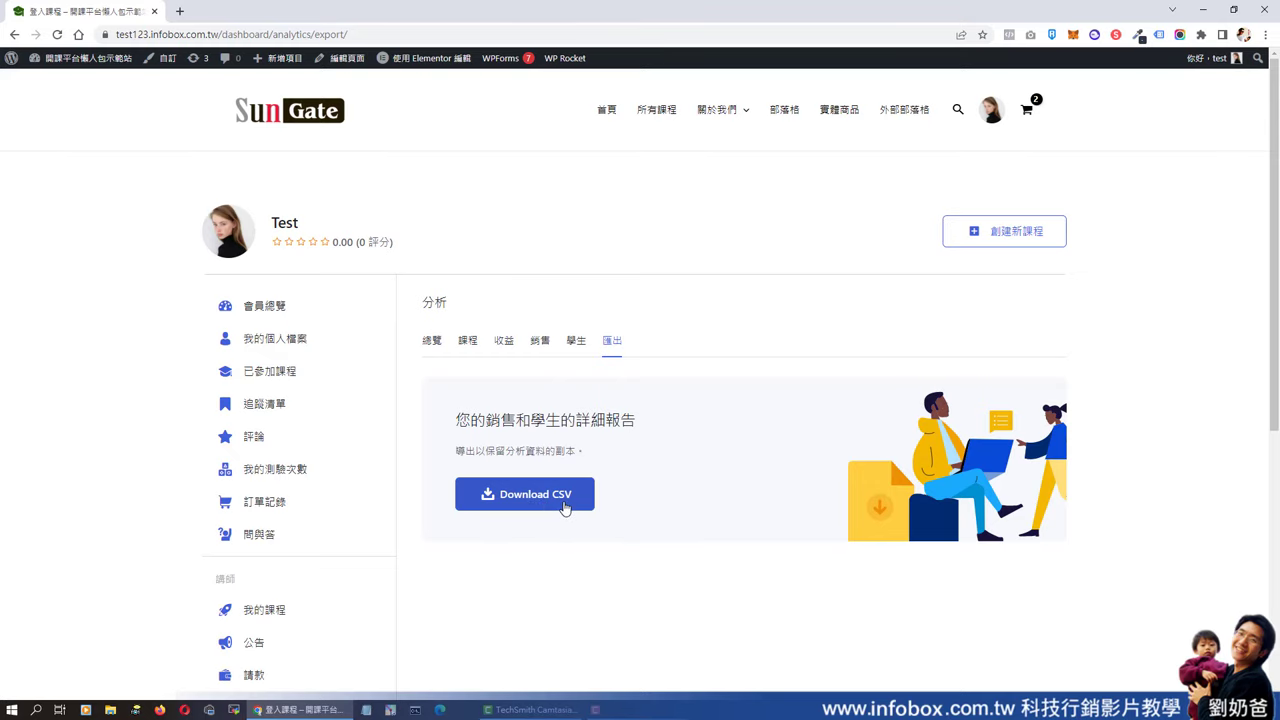
scroll(565, 508, down, 3)
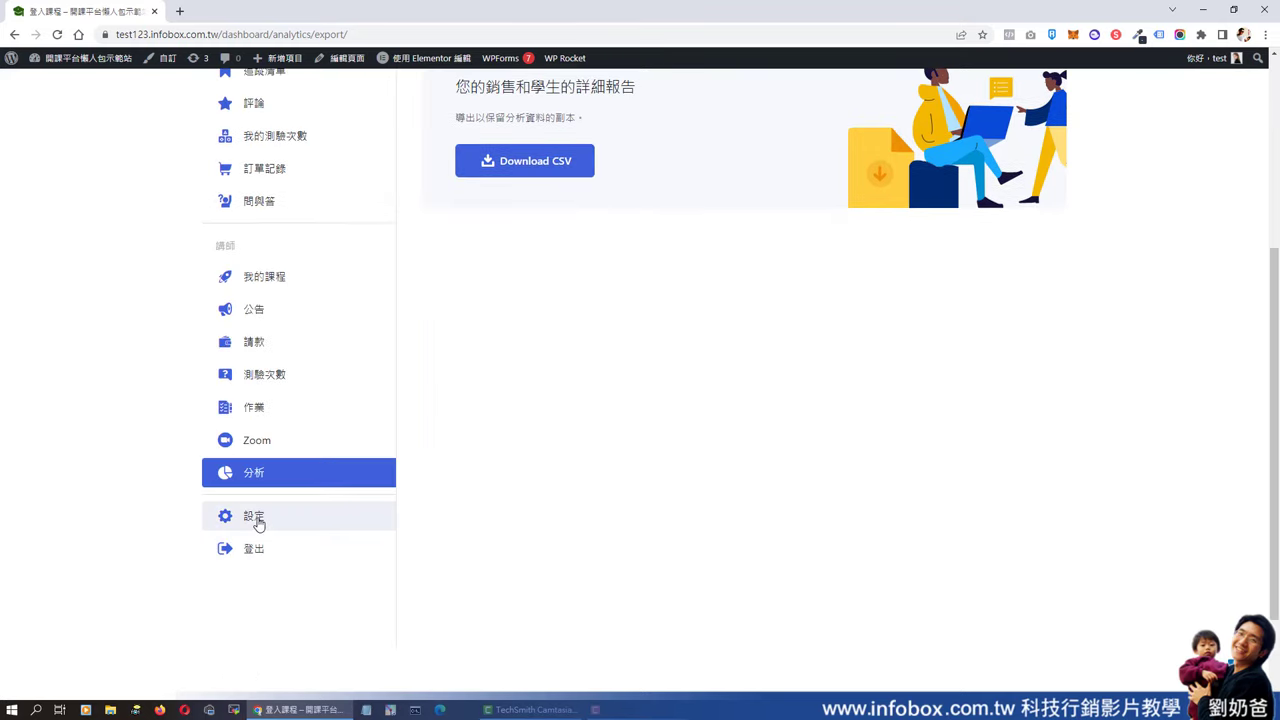
- Look over the profile photo, skills and bio fields and save the profile settings
click(257, 523)
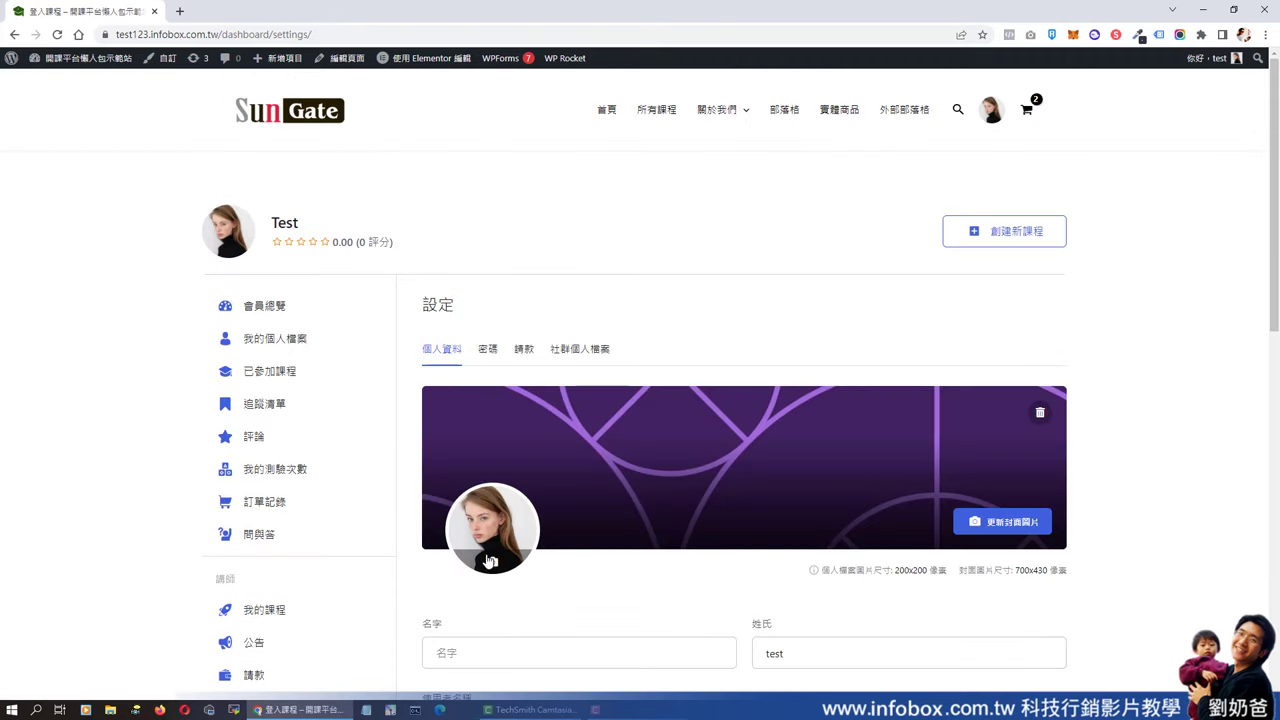
click(490, 562)
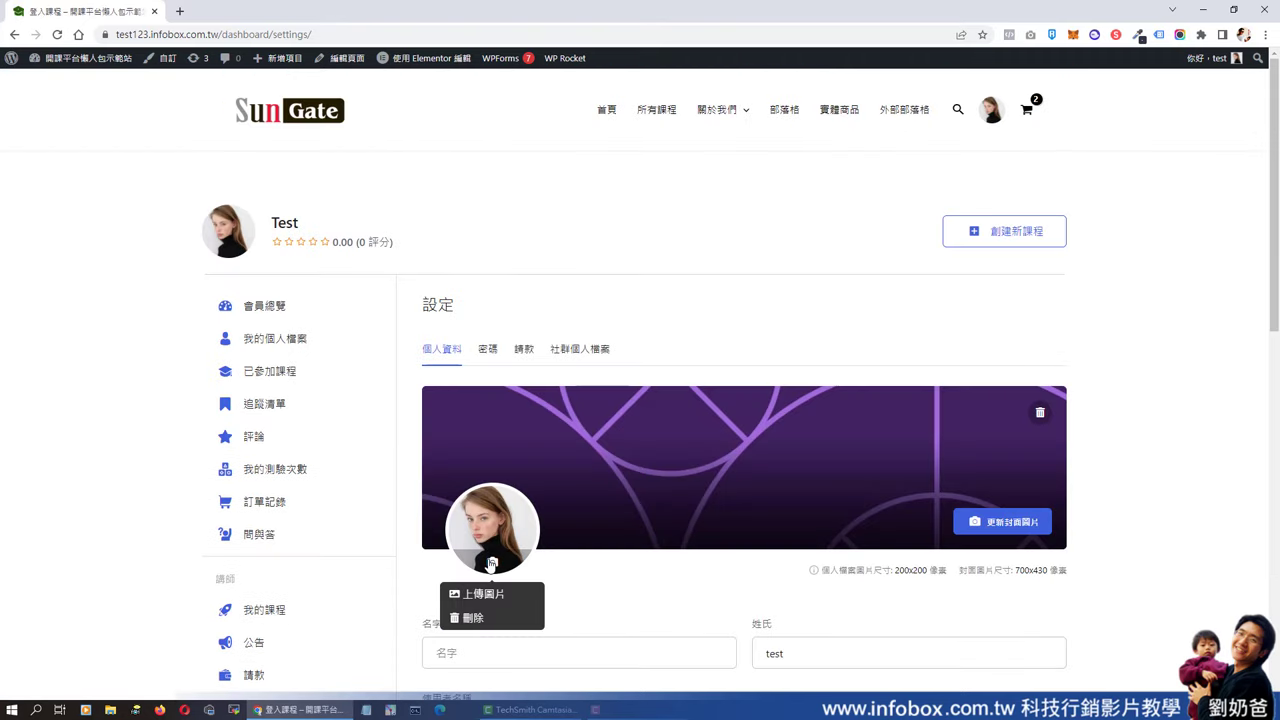
click(935, 482)
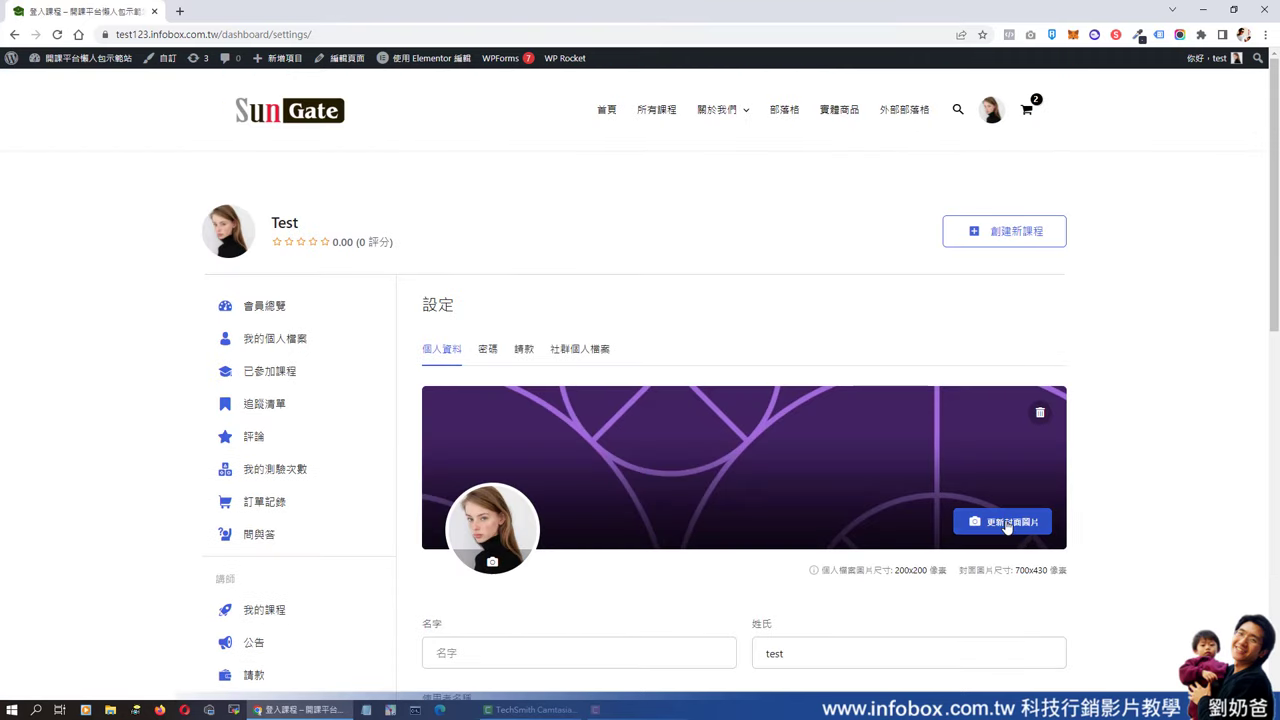
scroll(1007, 528, down, 3)
scroll(842, 454, down, 1)
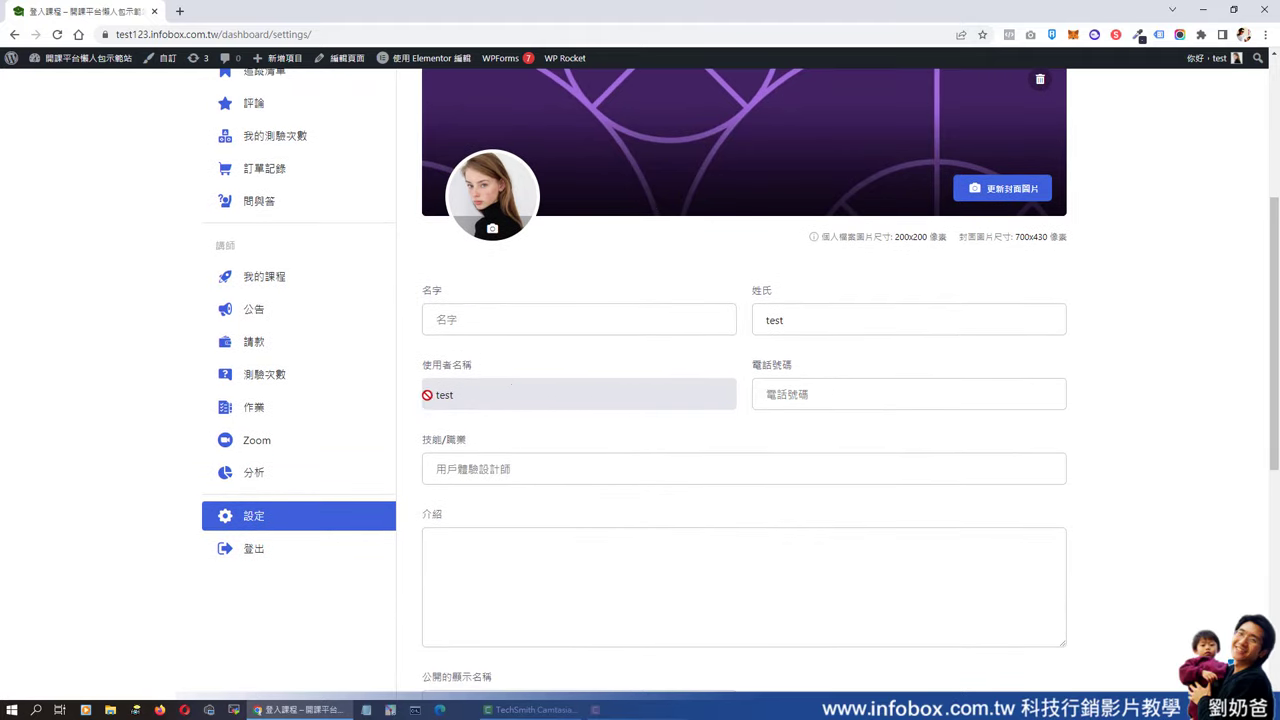
click(569, 474)
click(620, 545)
scroll(655, 532, down, 3)
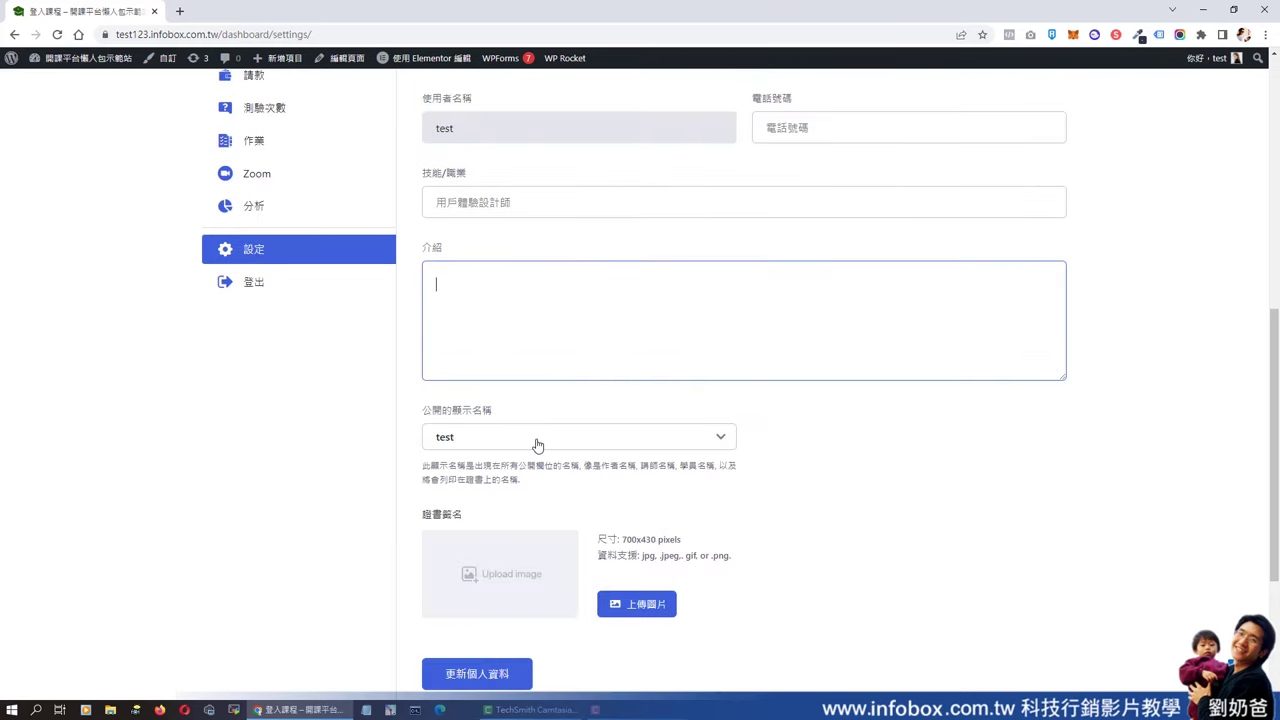
scroll(583, 487, down, 2)
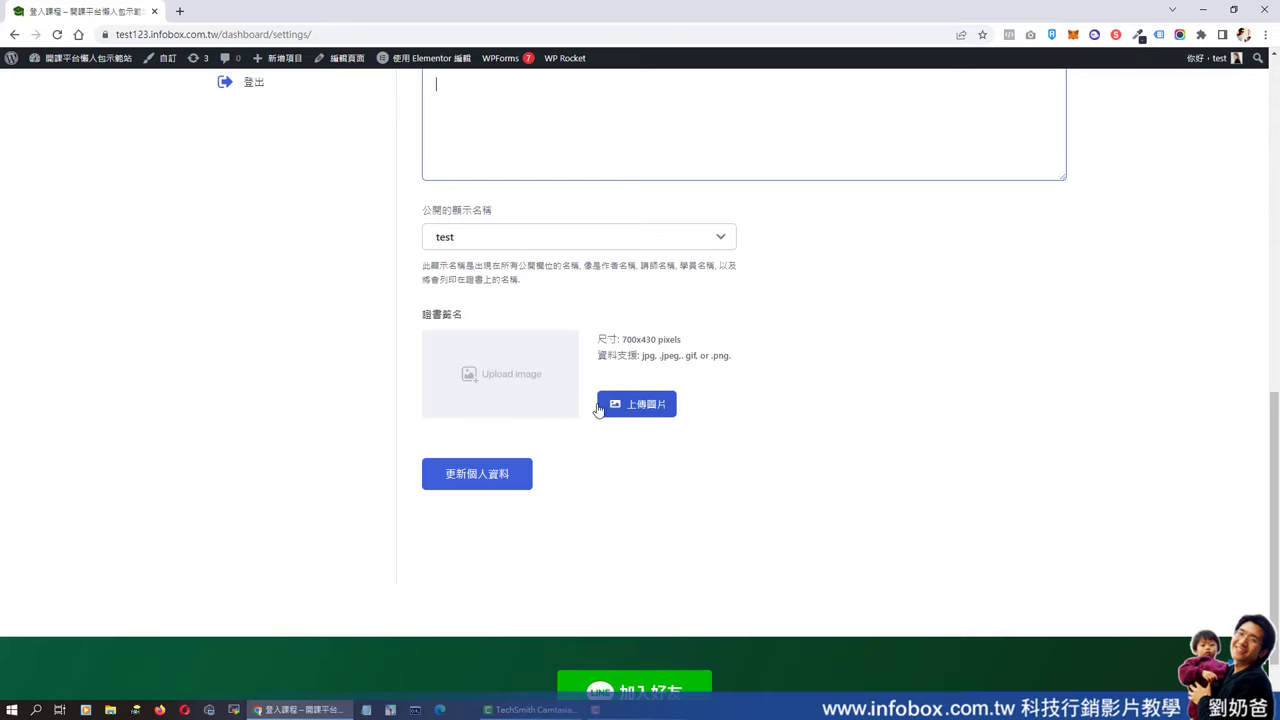
click(512, 478)
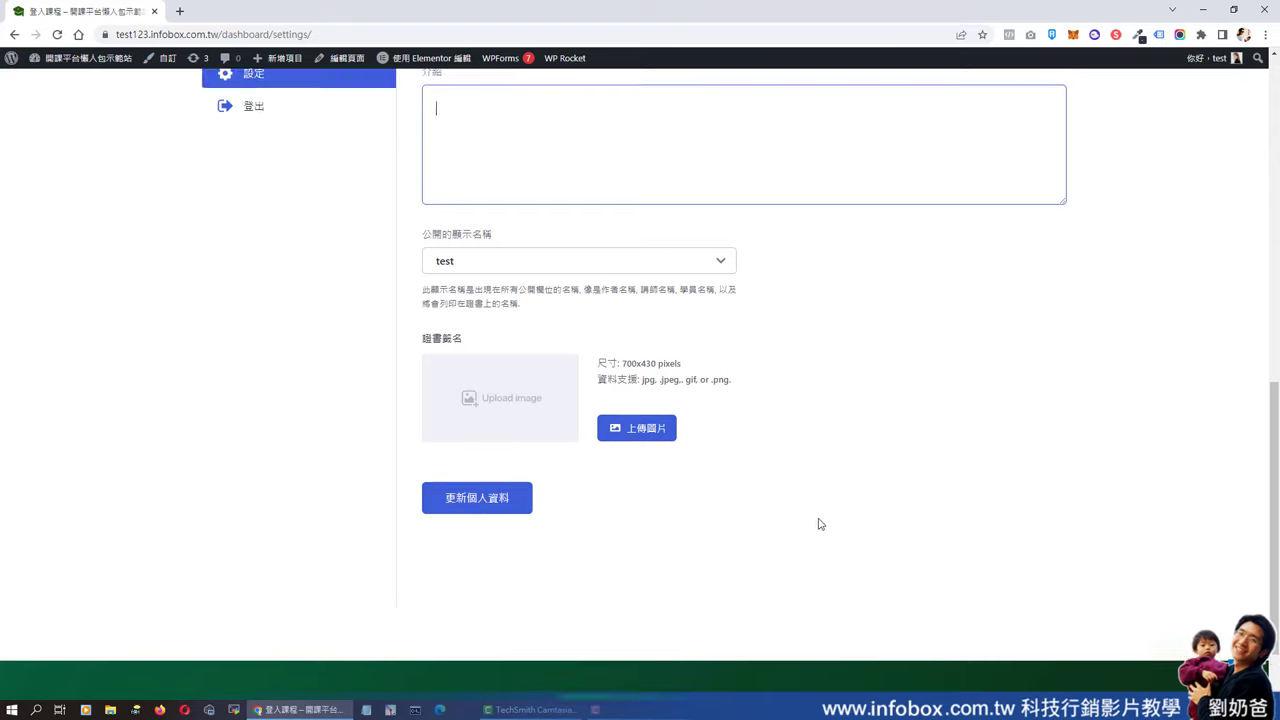
- Go through the current and new password fields in the password settings
click(489, 221)
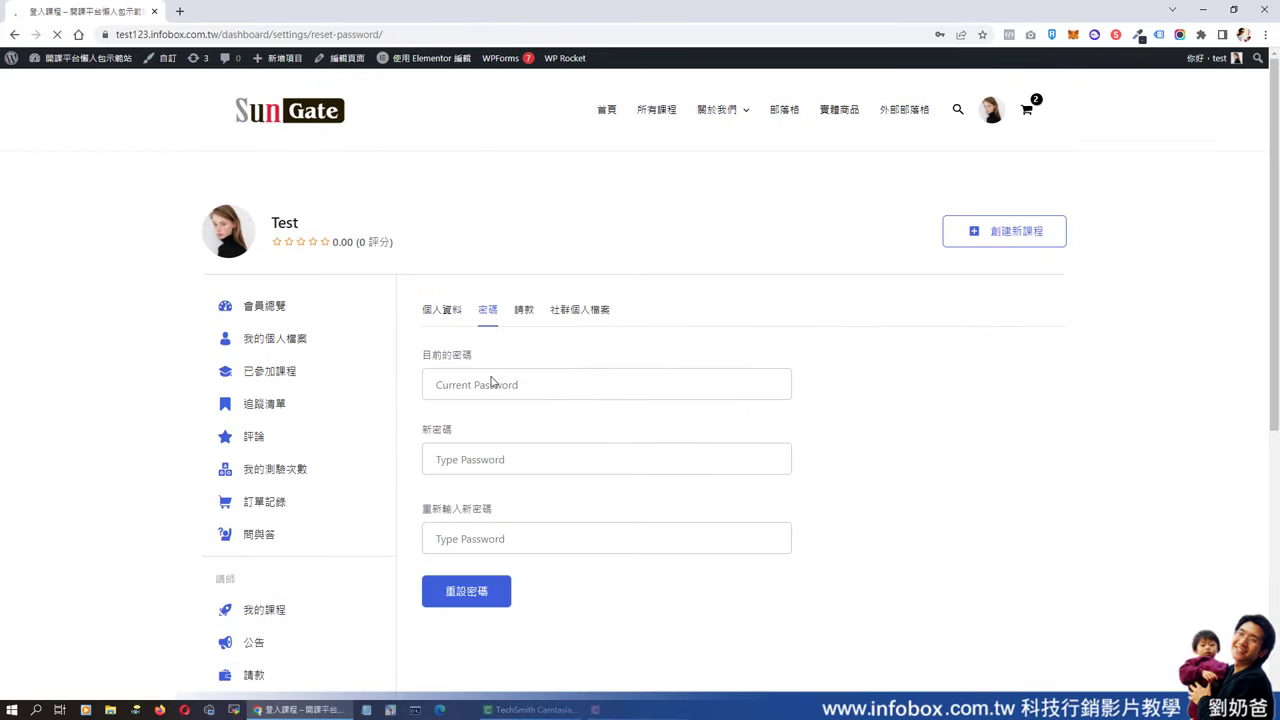
click(493, 384)
click(517, 459)
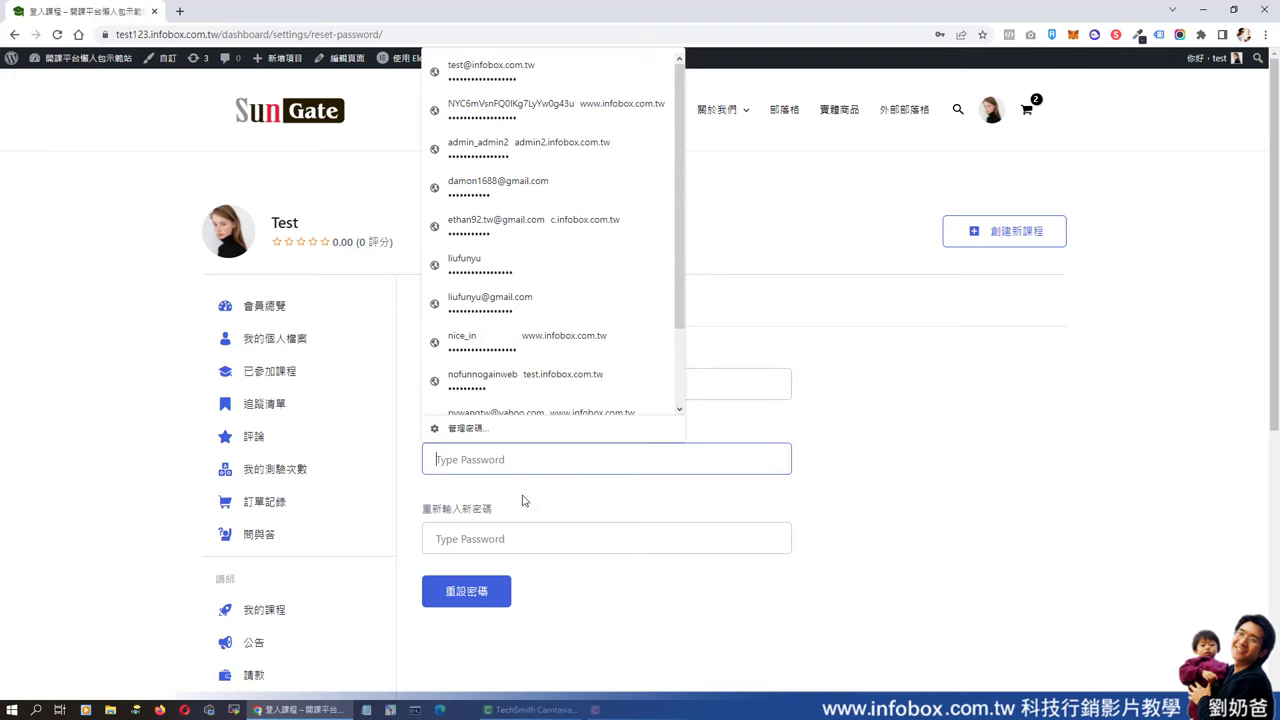
click(615, 602)
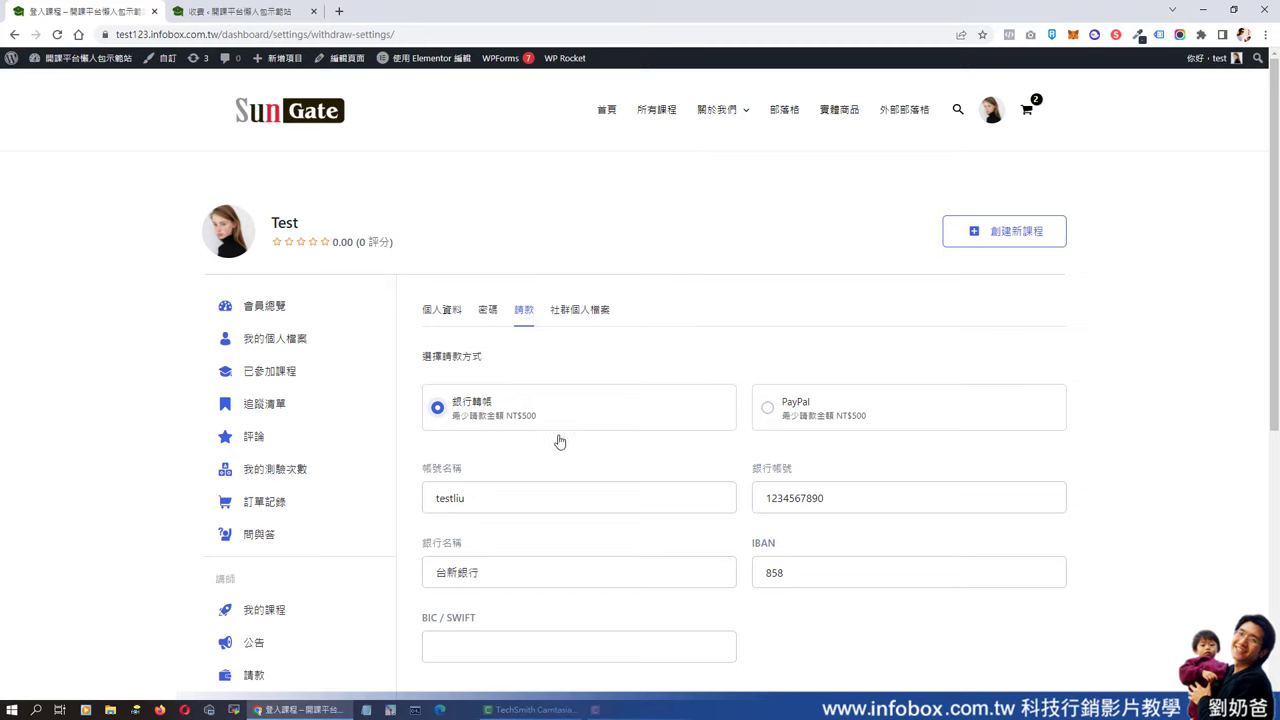
- Try PayPal, then keep 銀行轉帳 bank transfer as the withdrawal method
click(768, 409)
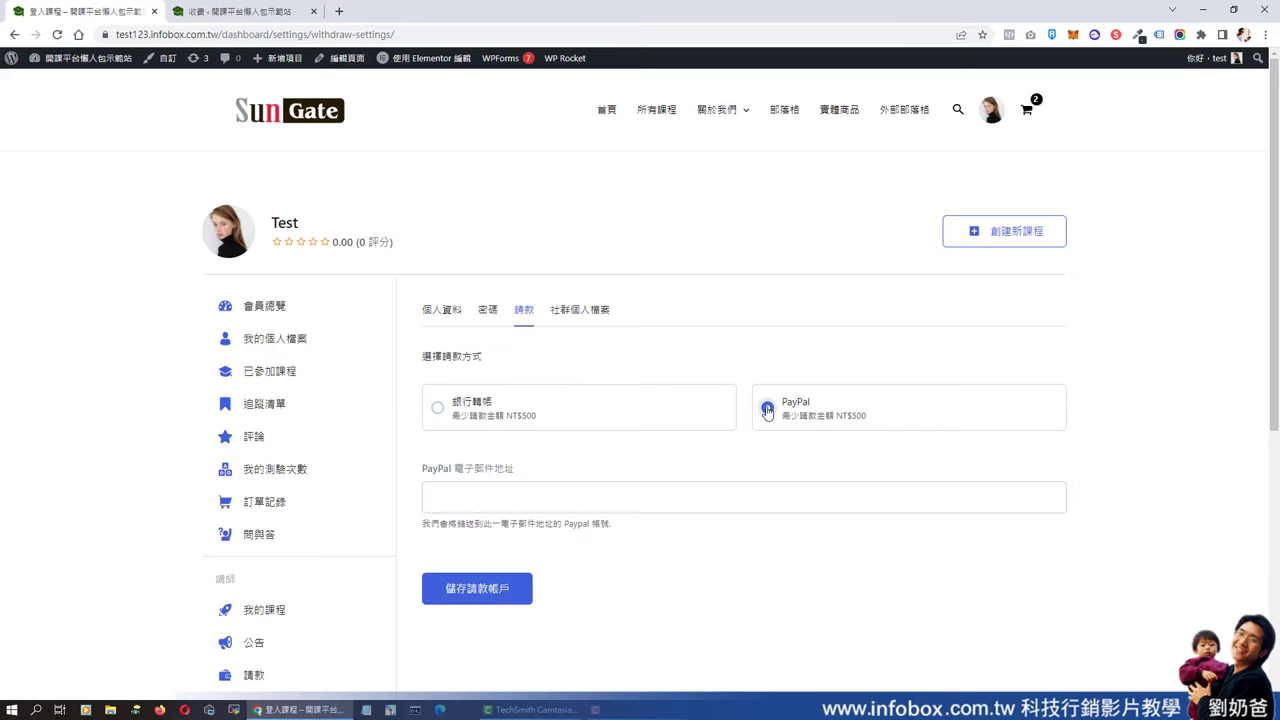
click(439, 410)
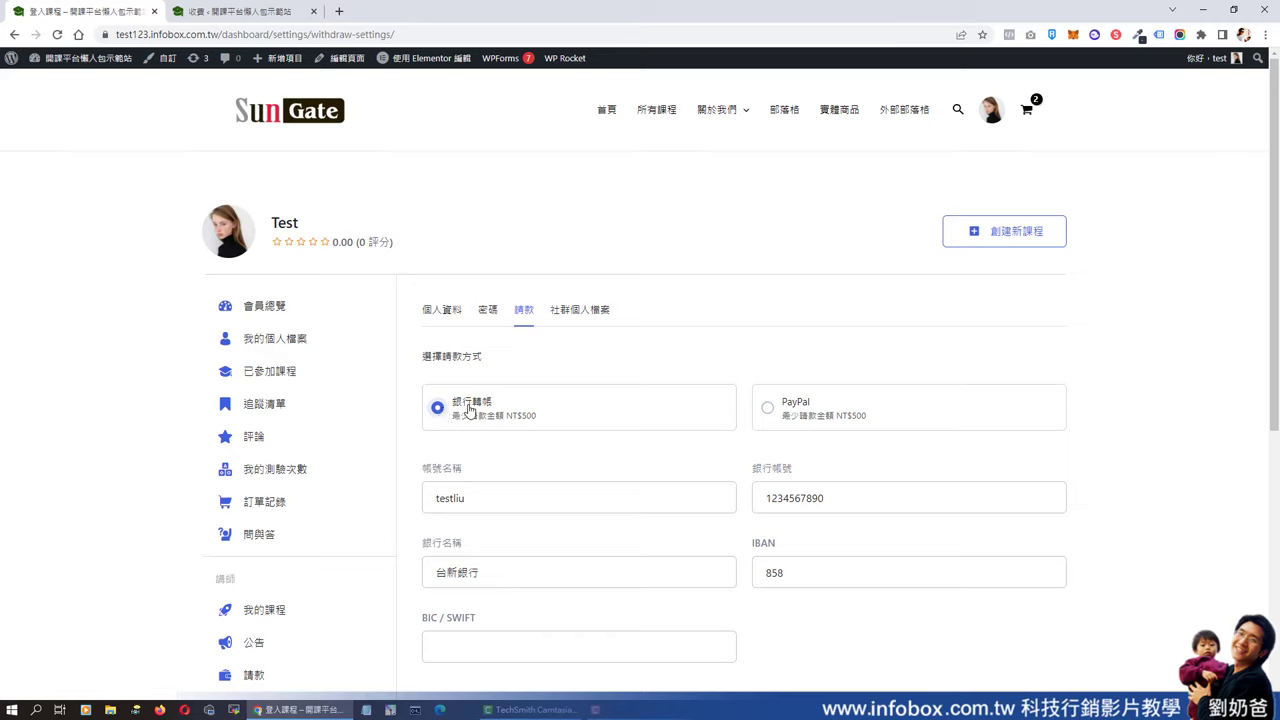
click(769, 410)
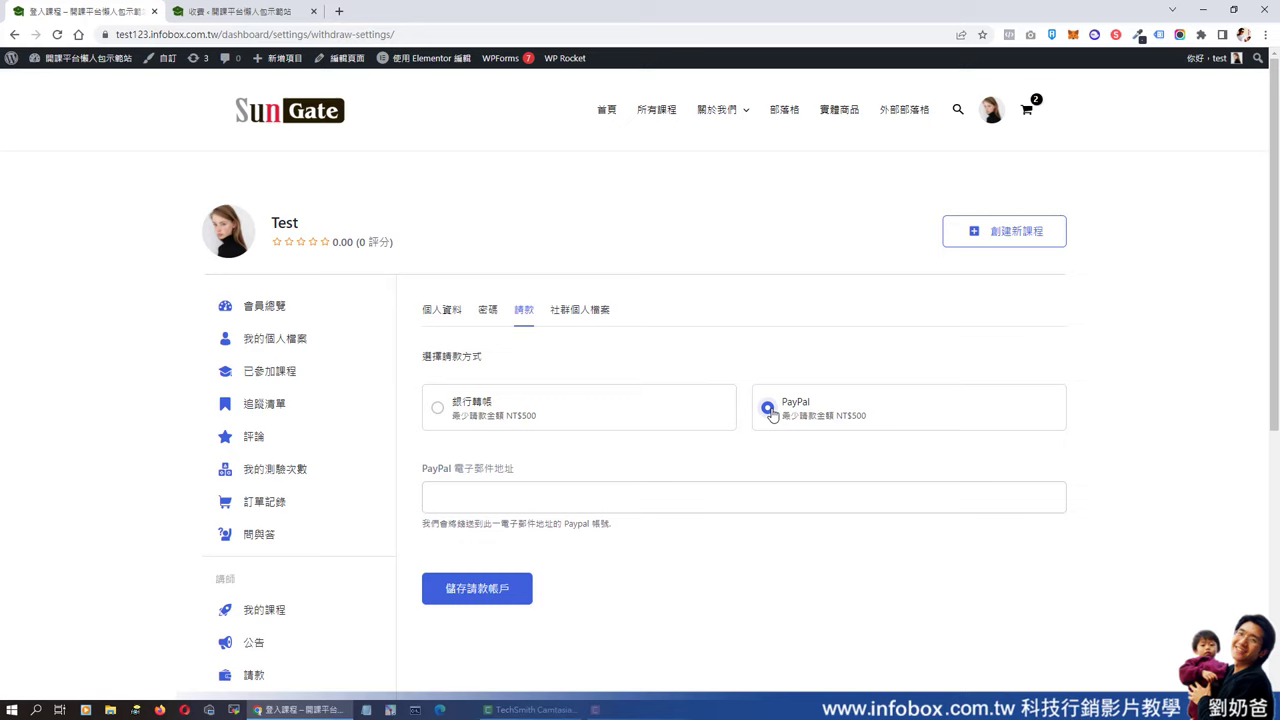
click(437, 409)
- Save the social profile links settings
click(580, 309)
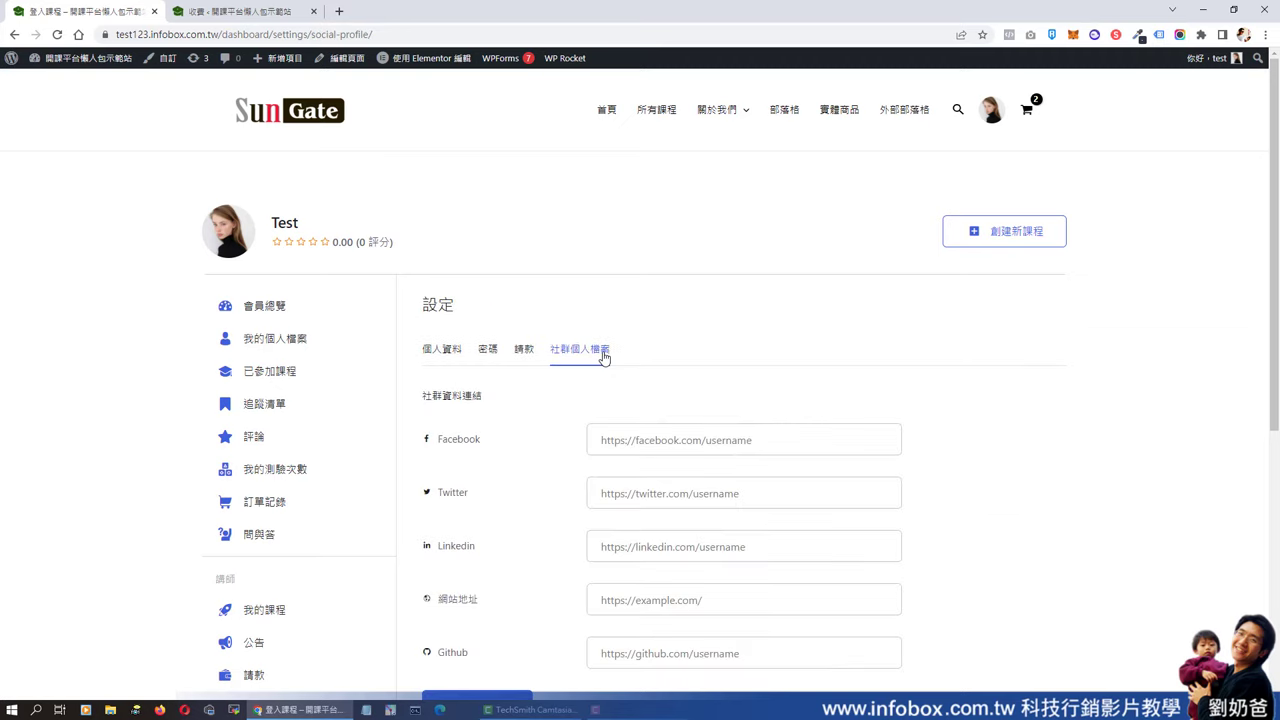
scroll(600, 400, down, 2)
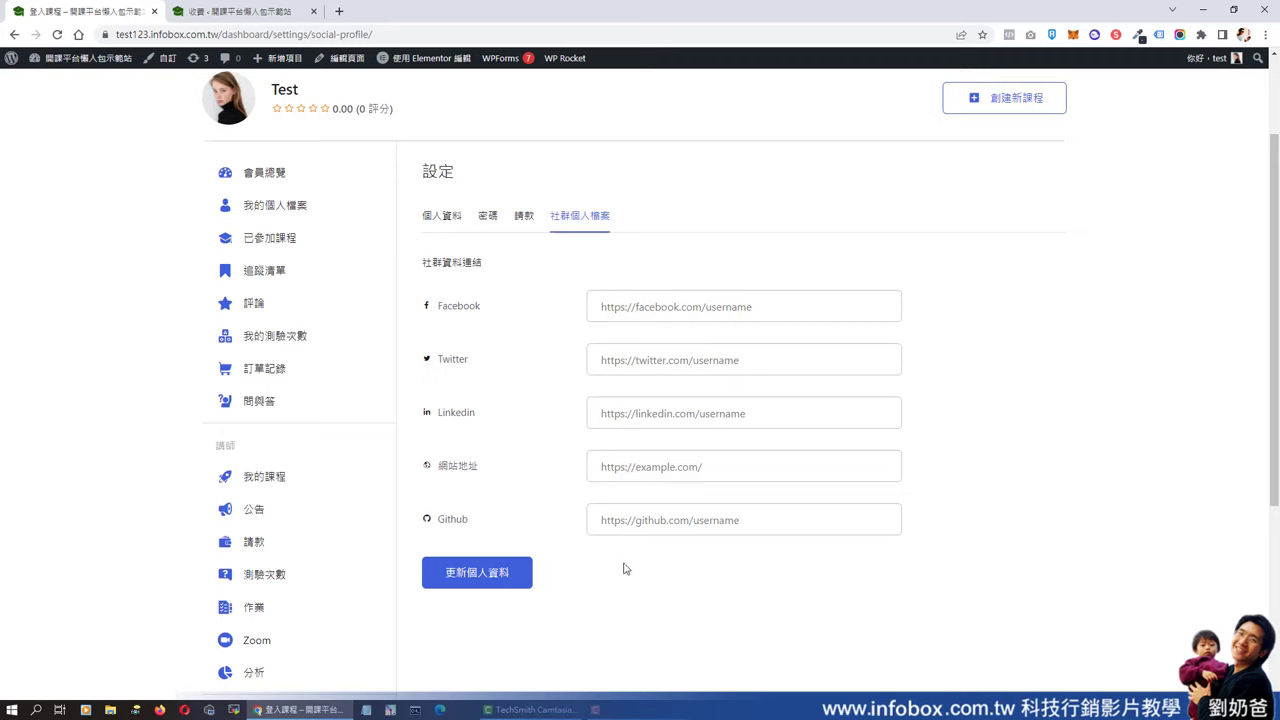
click(480, 572)
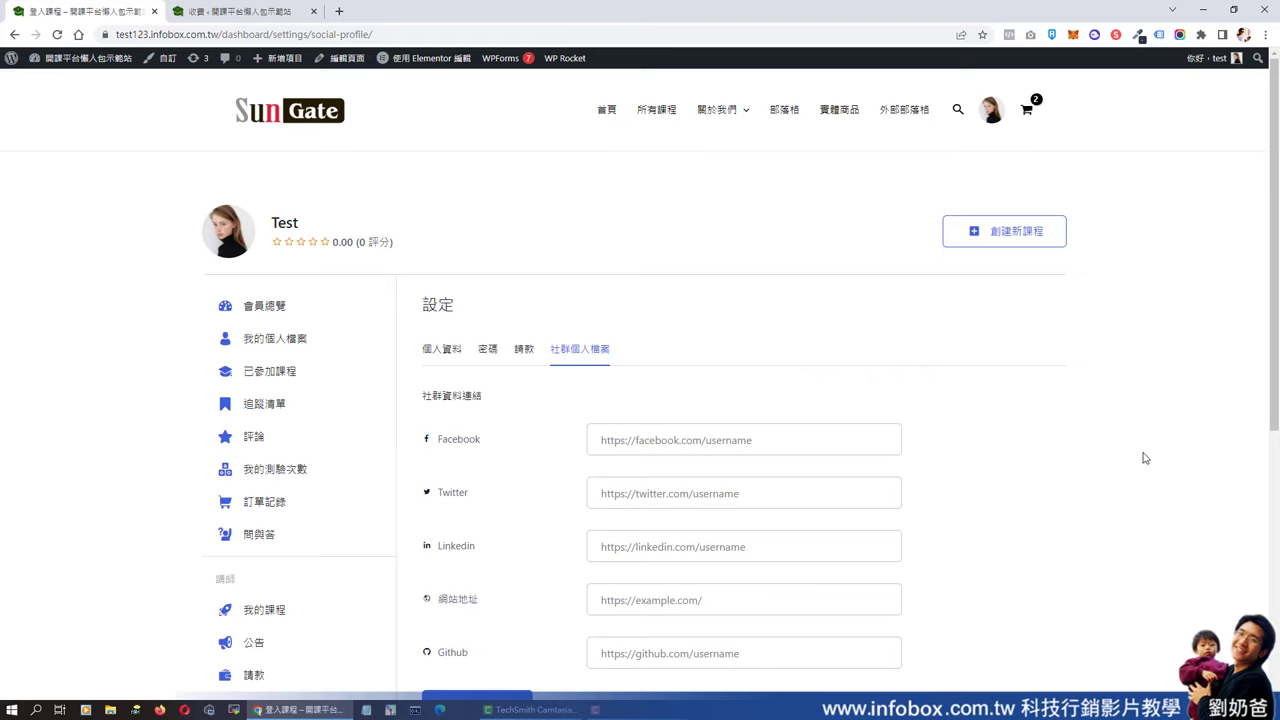
click(1000, 235)
- Replace the placeholder course title with 人像攝影
drag(272, 237, 213, 236)
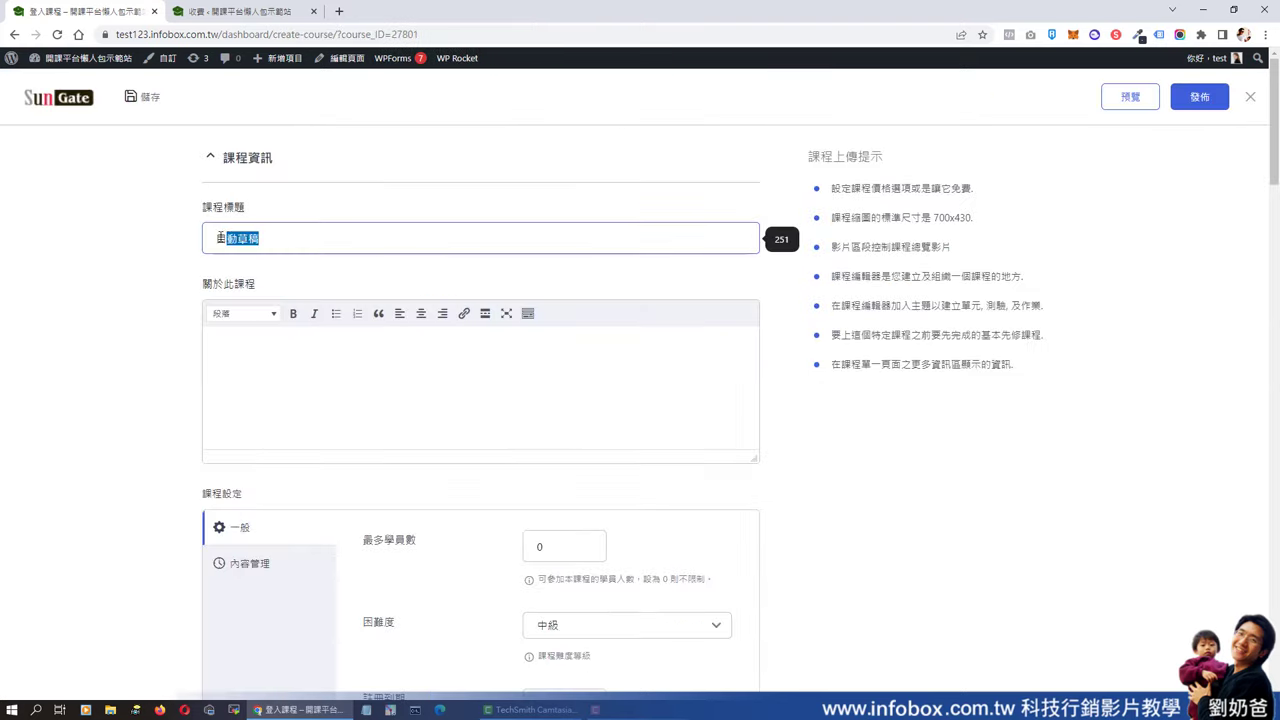
text(人像攝影)
click(262, 378)
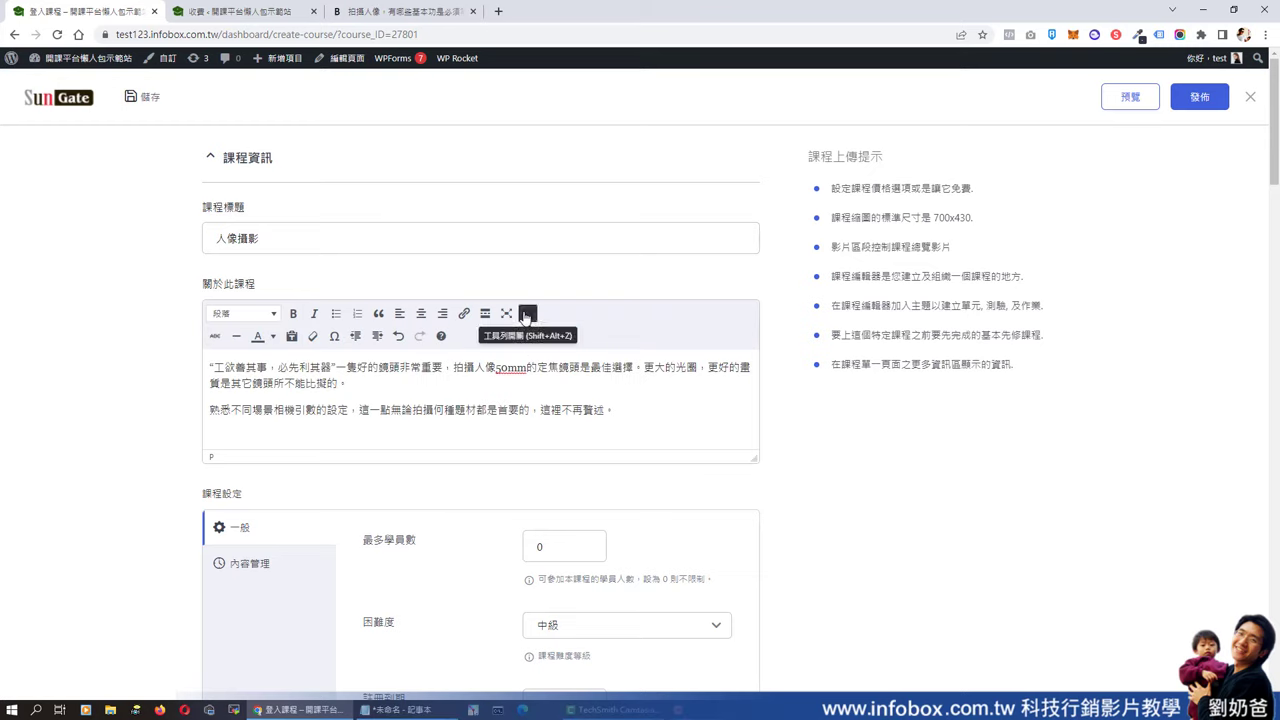
- Colour the description's opening quoted sentence red
click(527, 314)
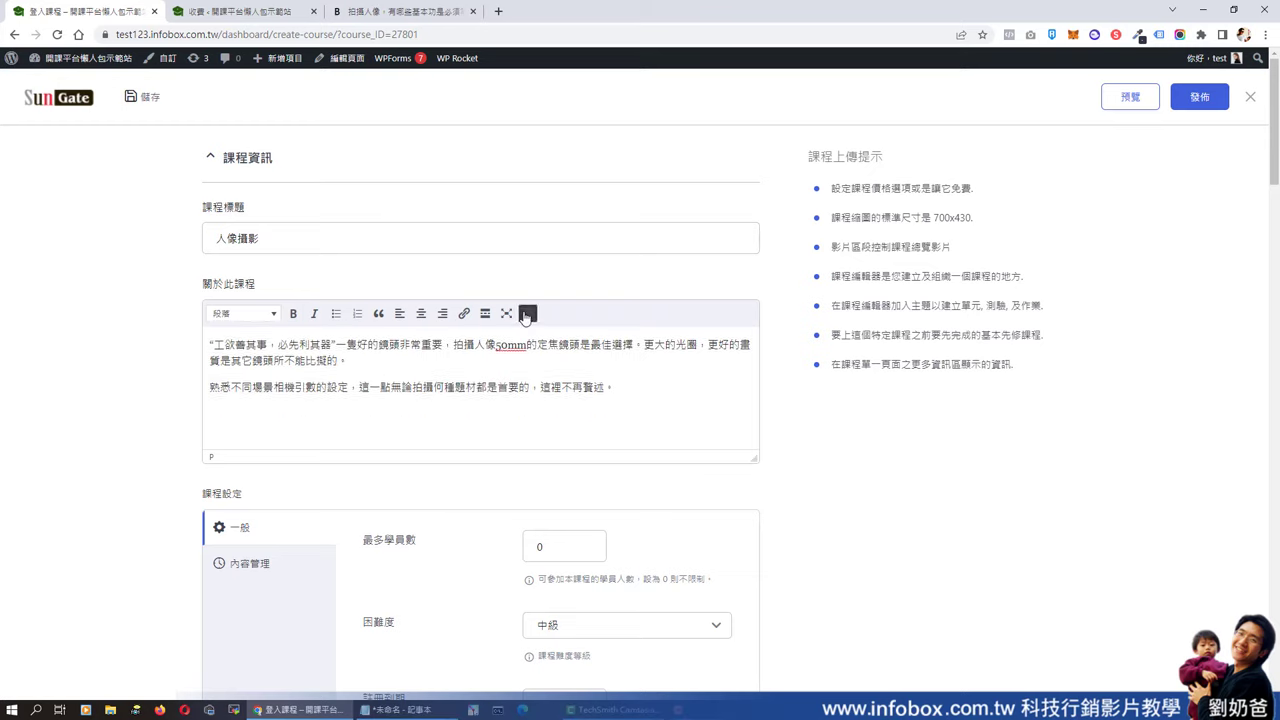
click(527, 314)
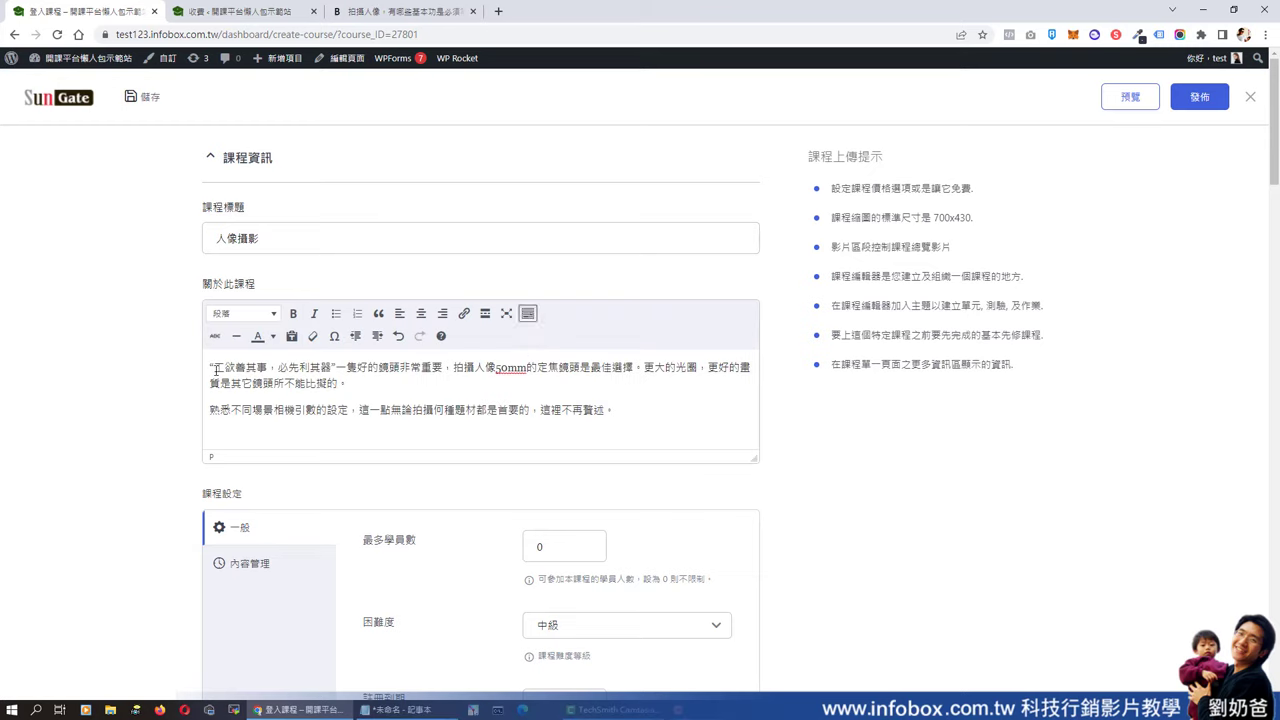
drag(216, 370, 445, 368)
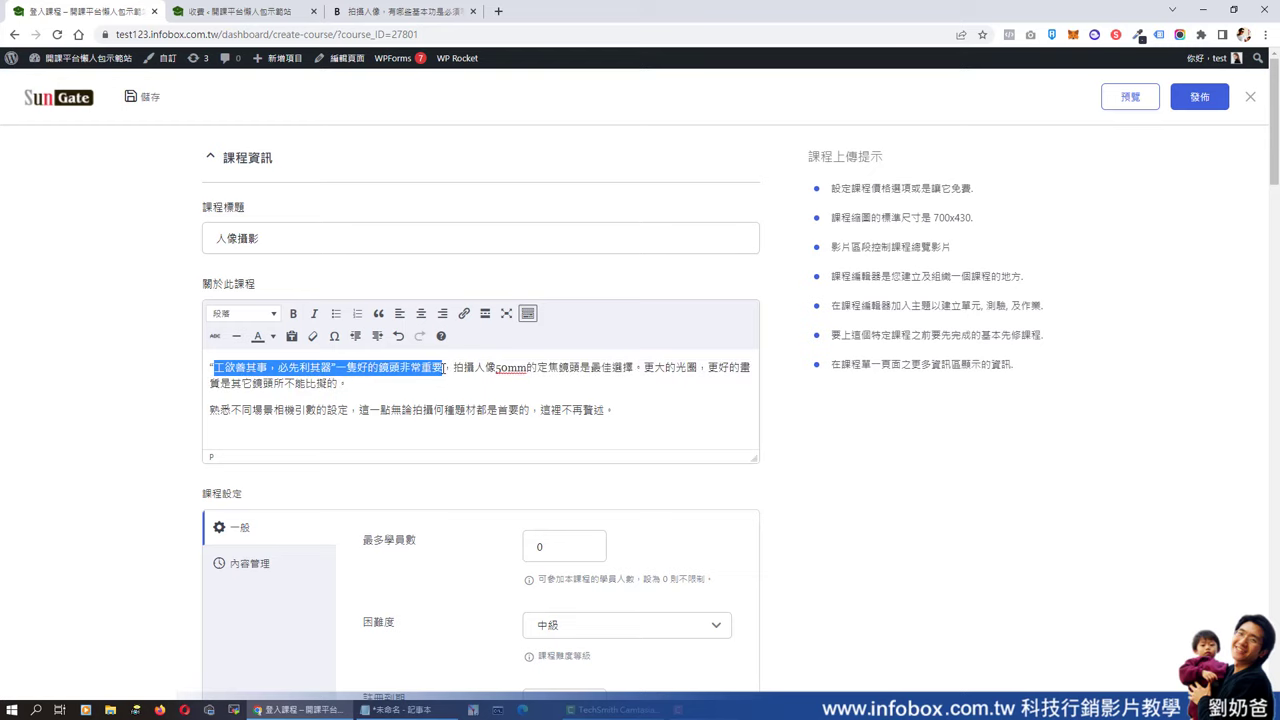
click(272, 336)
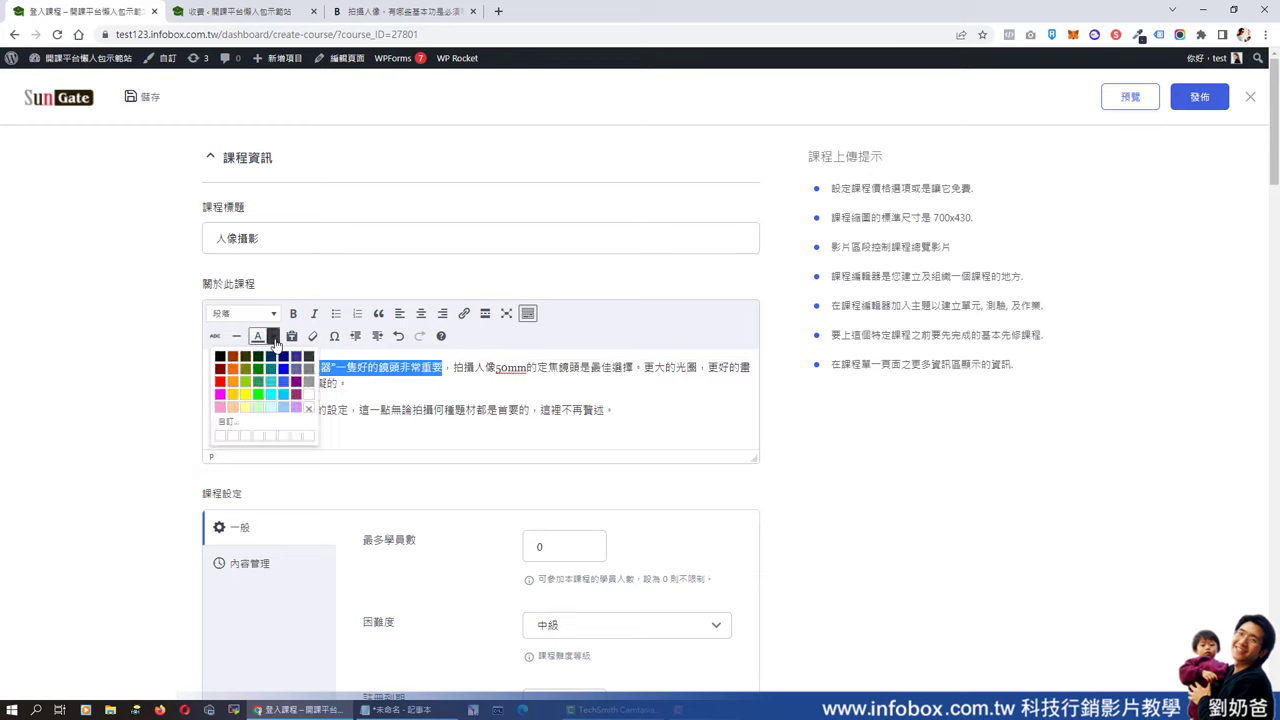
click(221, 382)
click(438, 387)
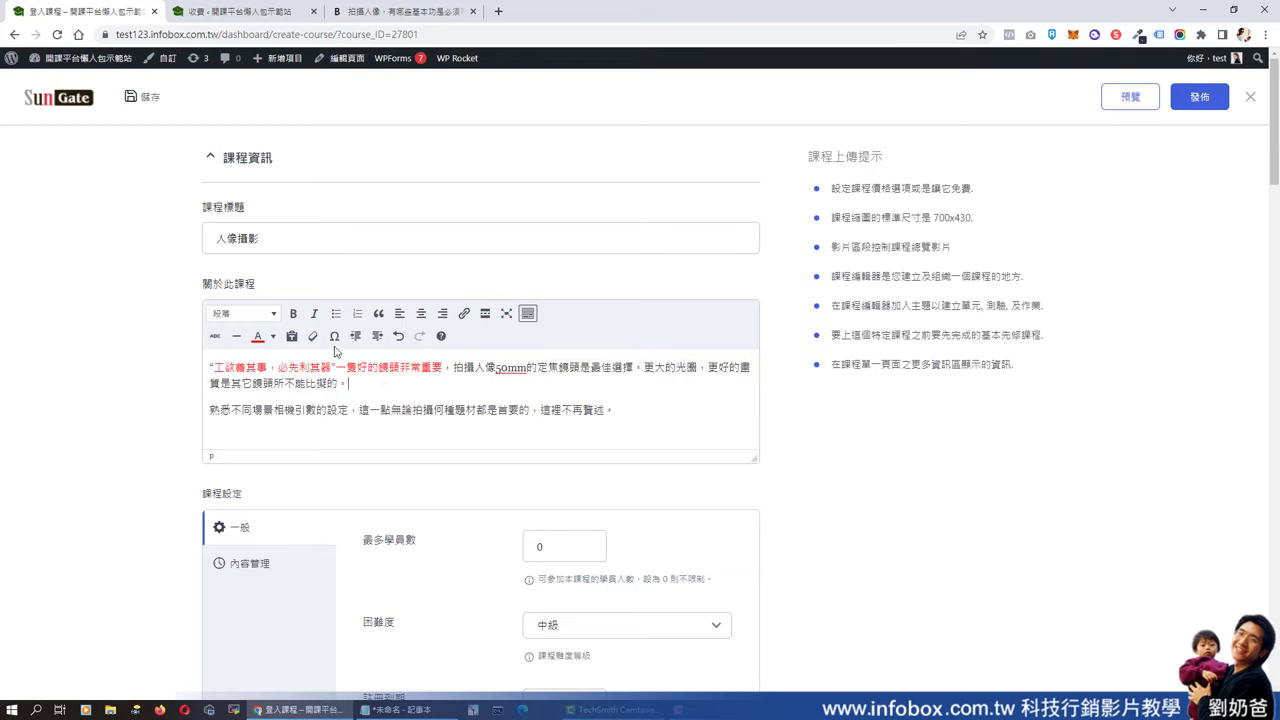
scroll(623, 517, down, 2)
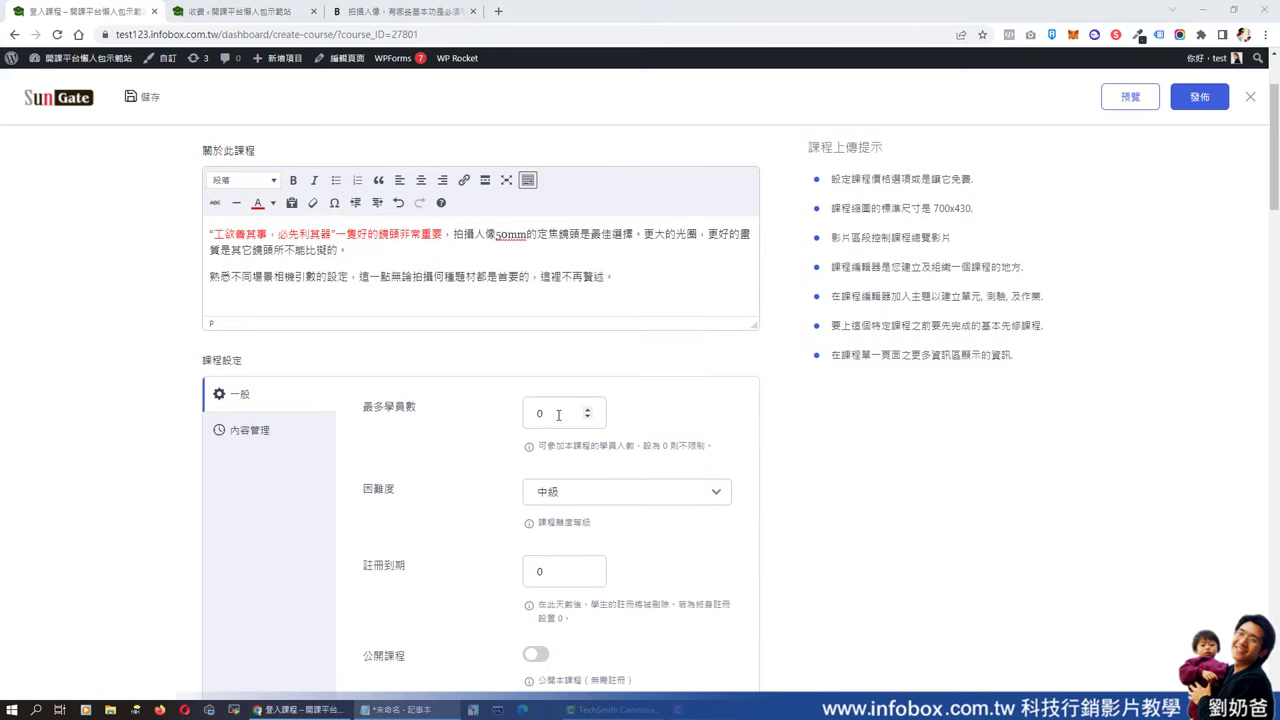
- Set maximum students to 20 and difficulty to 任何人, leaving enrolment expiry at 0
drag(558, 414, 527, 418)
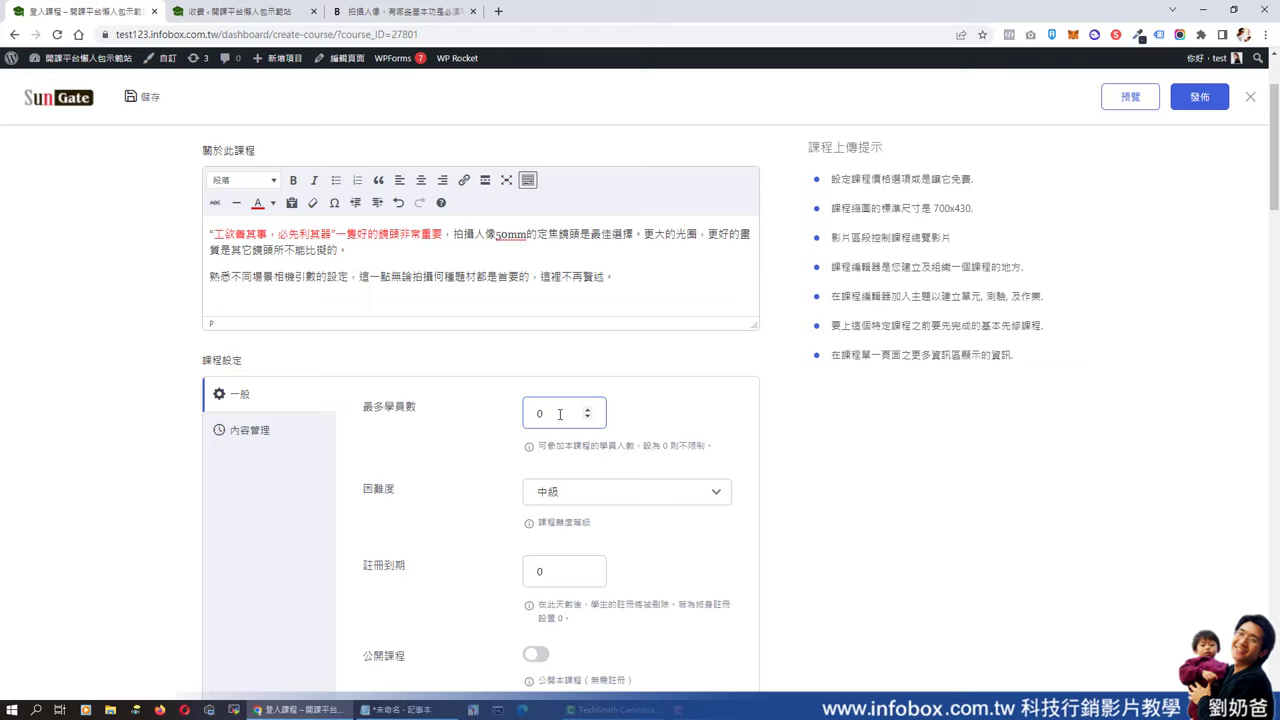
drag(559, 413, 523, 416)
text(20)
click(655, 494)
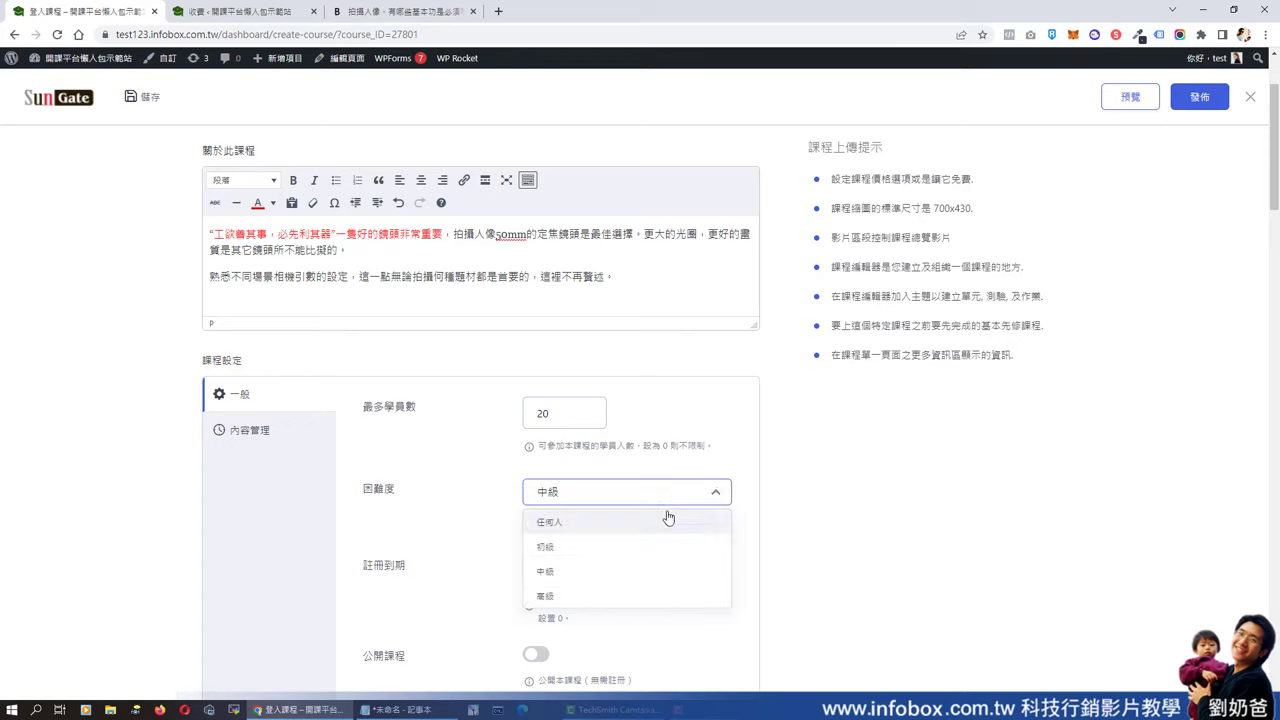
click(564, 522)
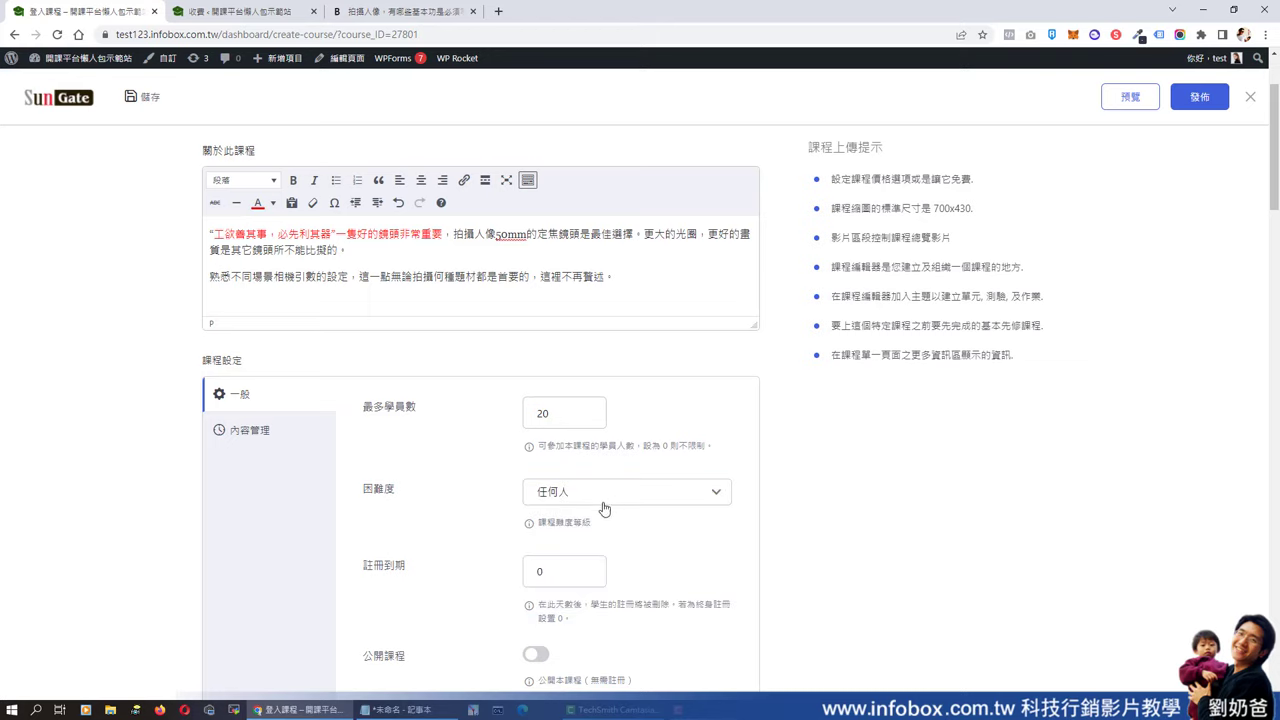
scroll(735, 524, down, 2)
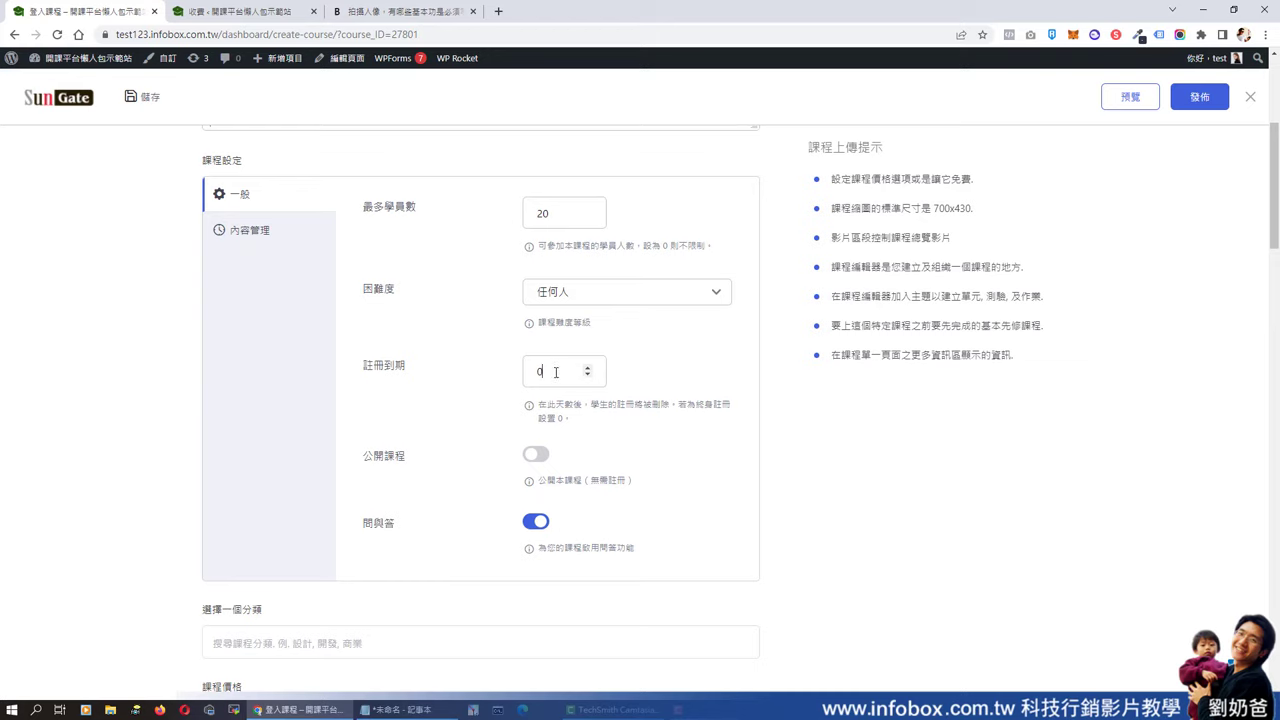
drag(556, 372, 533, 386)
scroll(698, 512, down, 2)
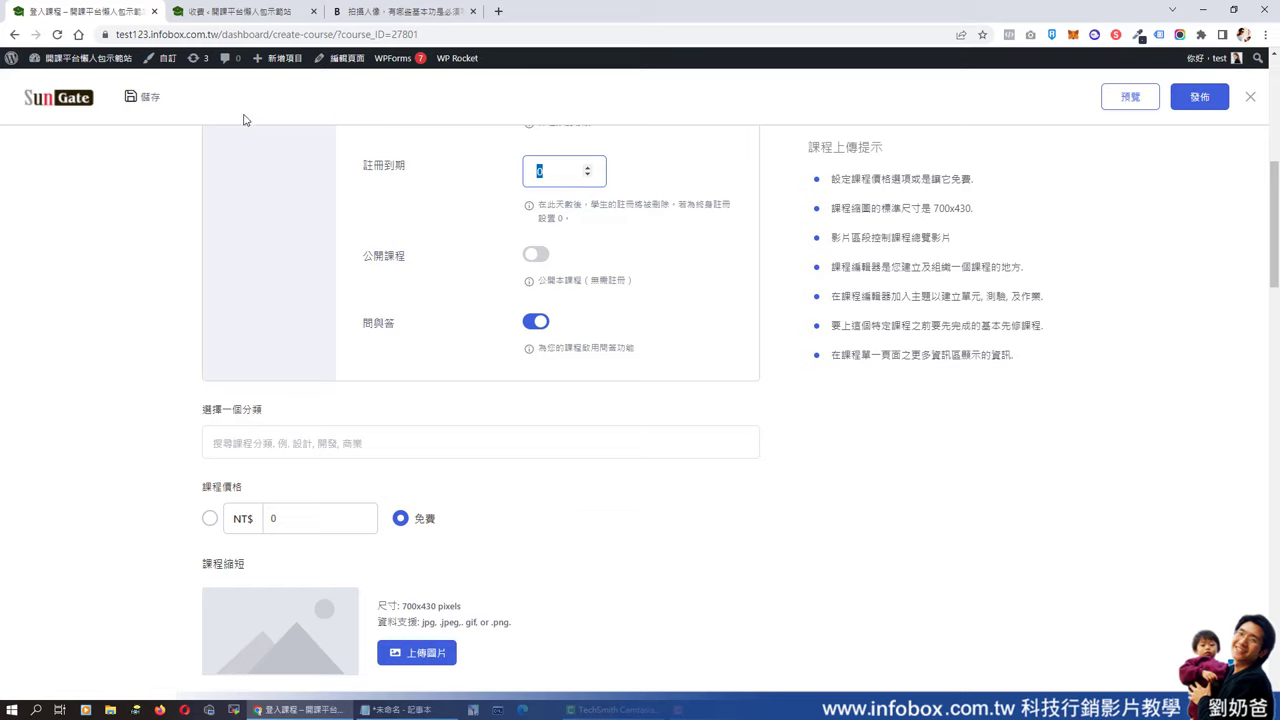
- Turn off course Q&A and file the course under the 商業 category
click(542, 325)
scroll(712, 397, down, 2)
click(356, 242)
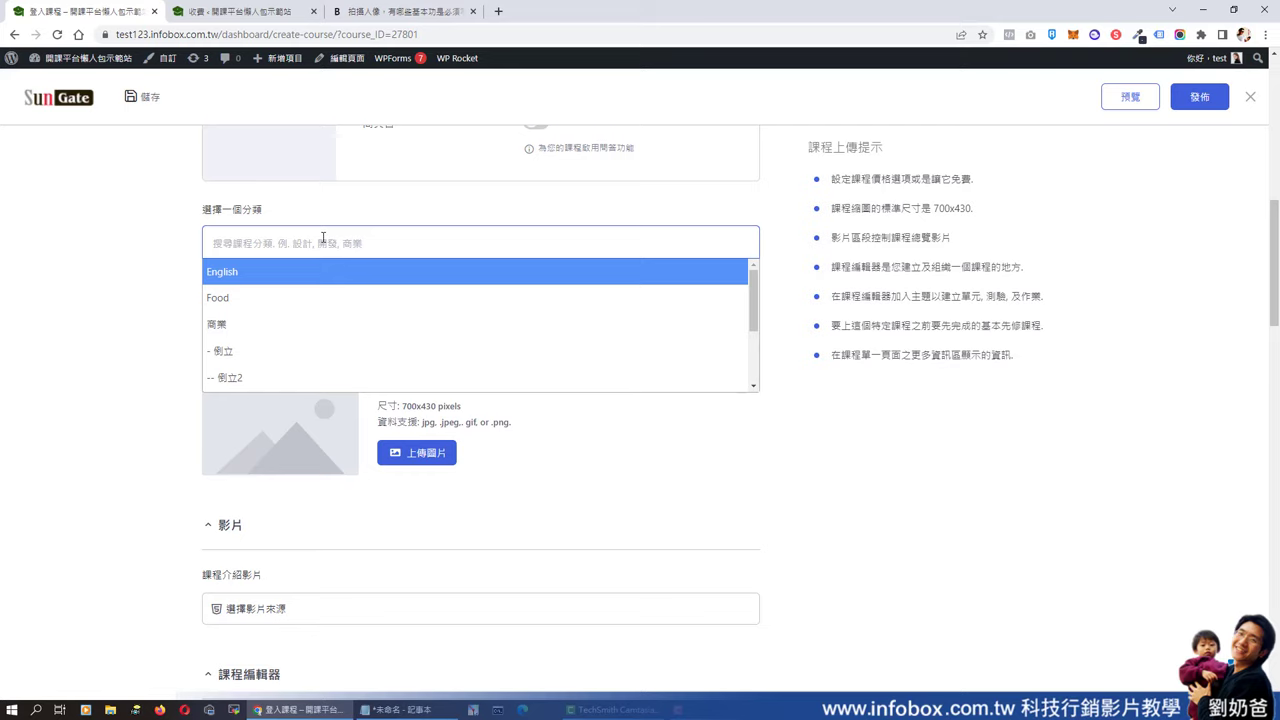
click(308, 242)
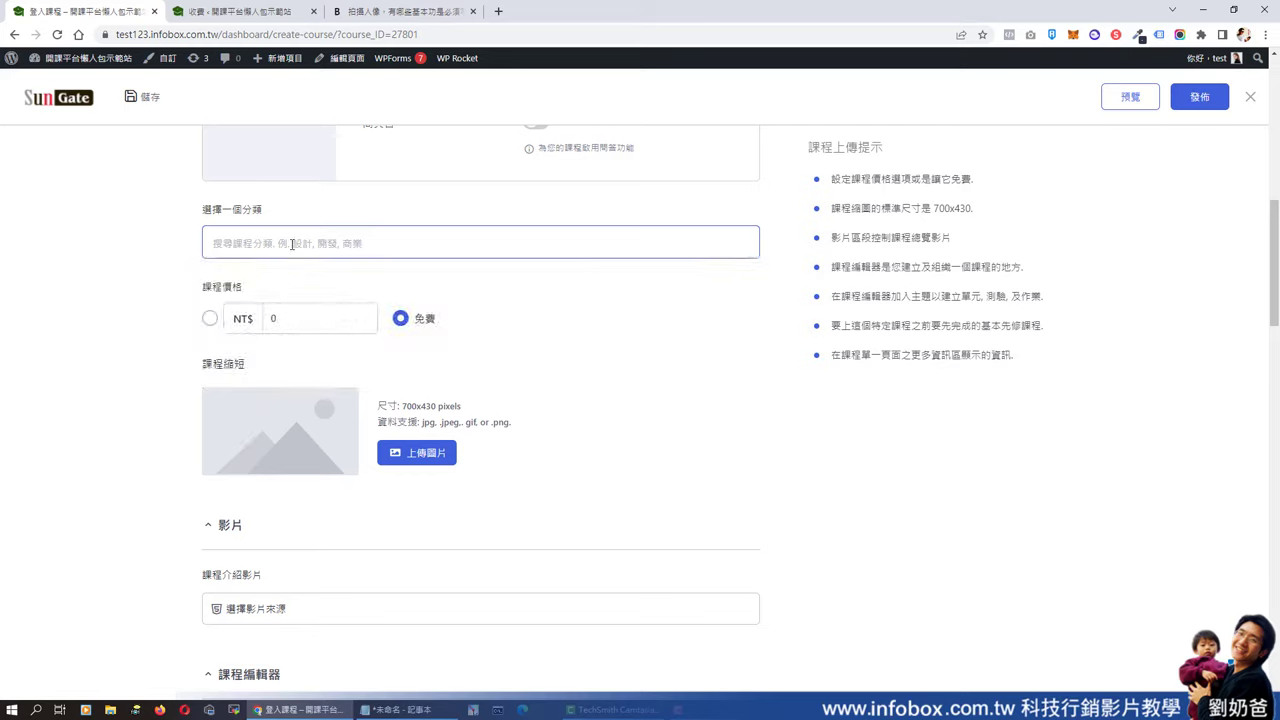
click(290, 242)
click(277, 337)
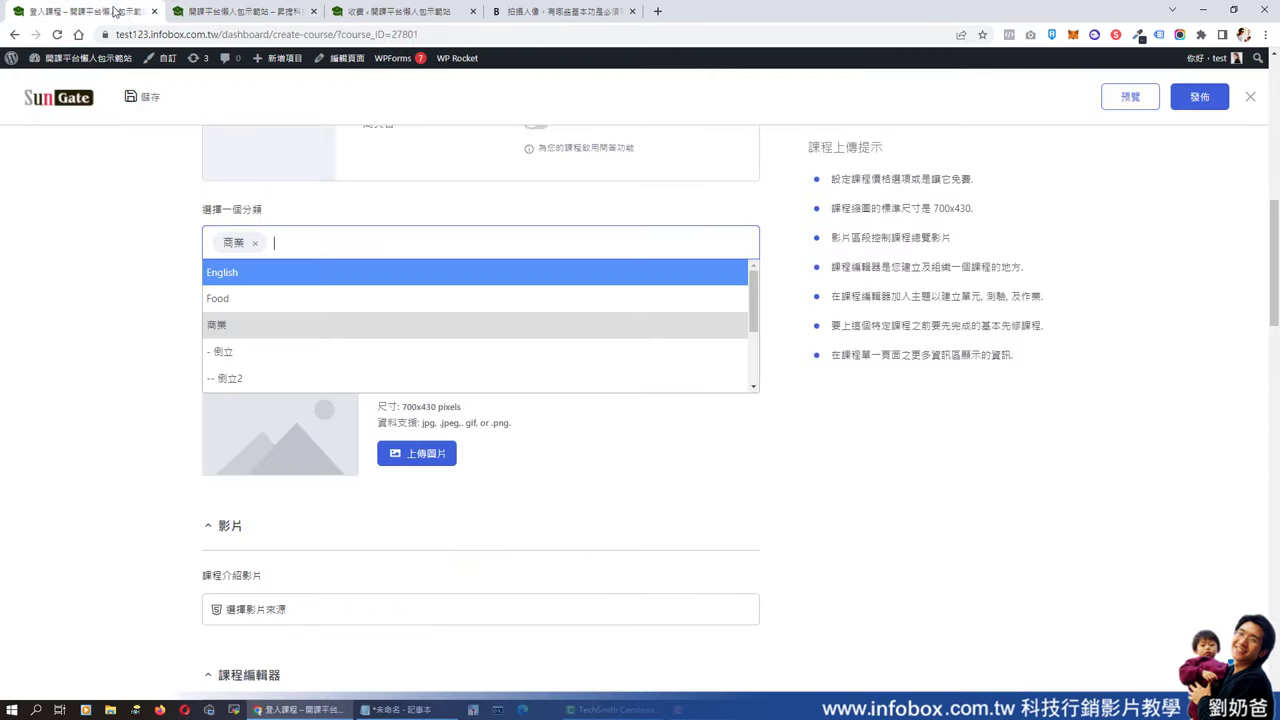
- Make the course paid with a price of NT$2000
click(205, 299)
double_click(285, 320)
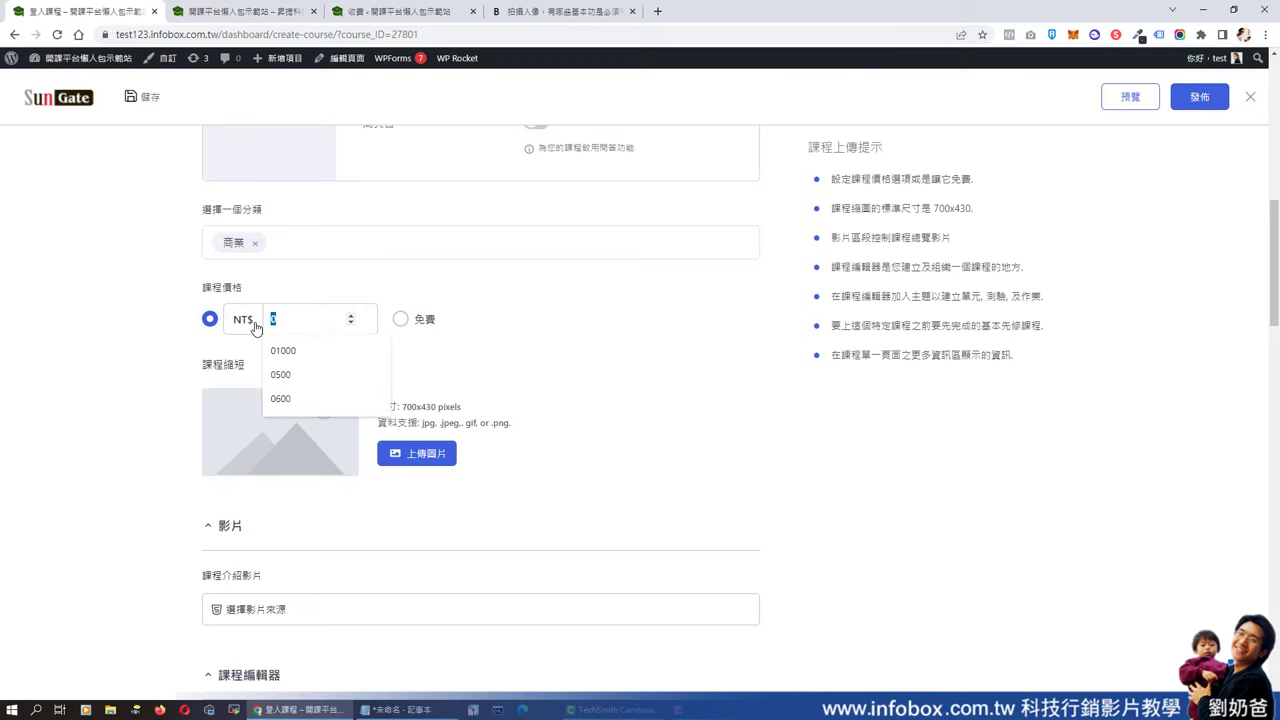
text(20)
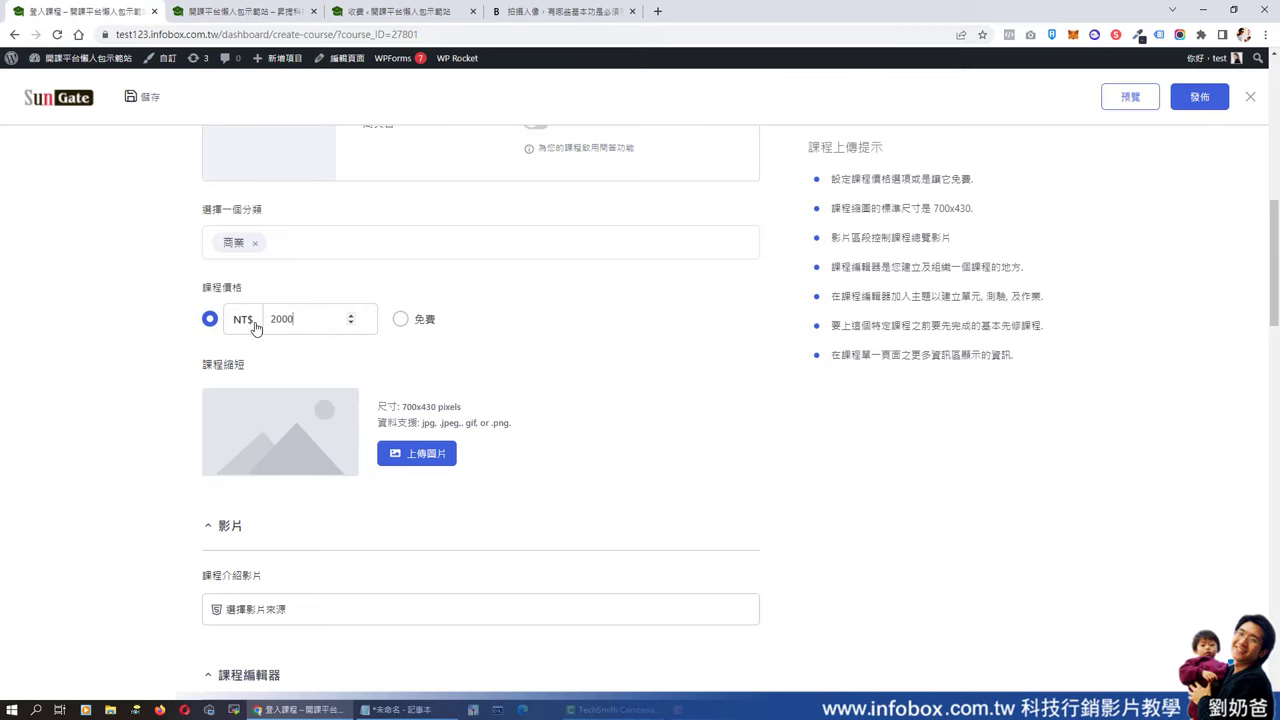
text(00)
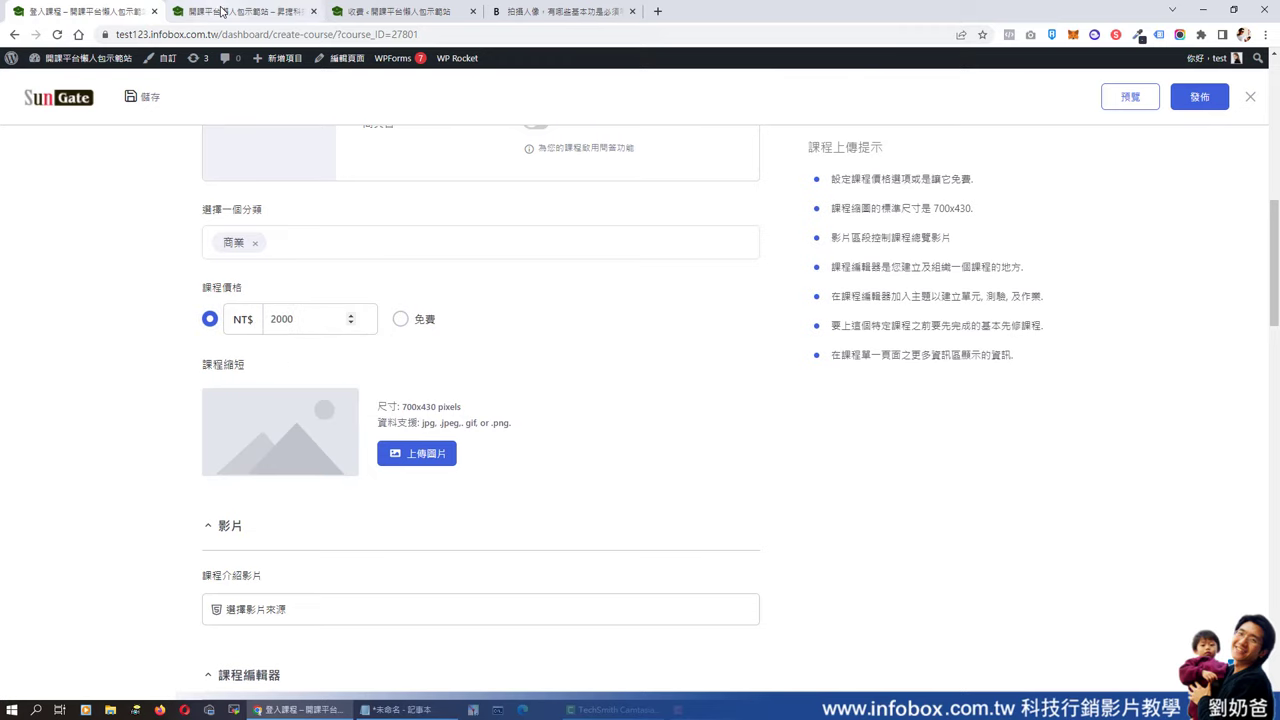
- Set the course to 免費 and switch on 公開課程, checking the course listing tab for comparison
click(223, 12)
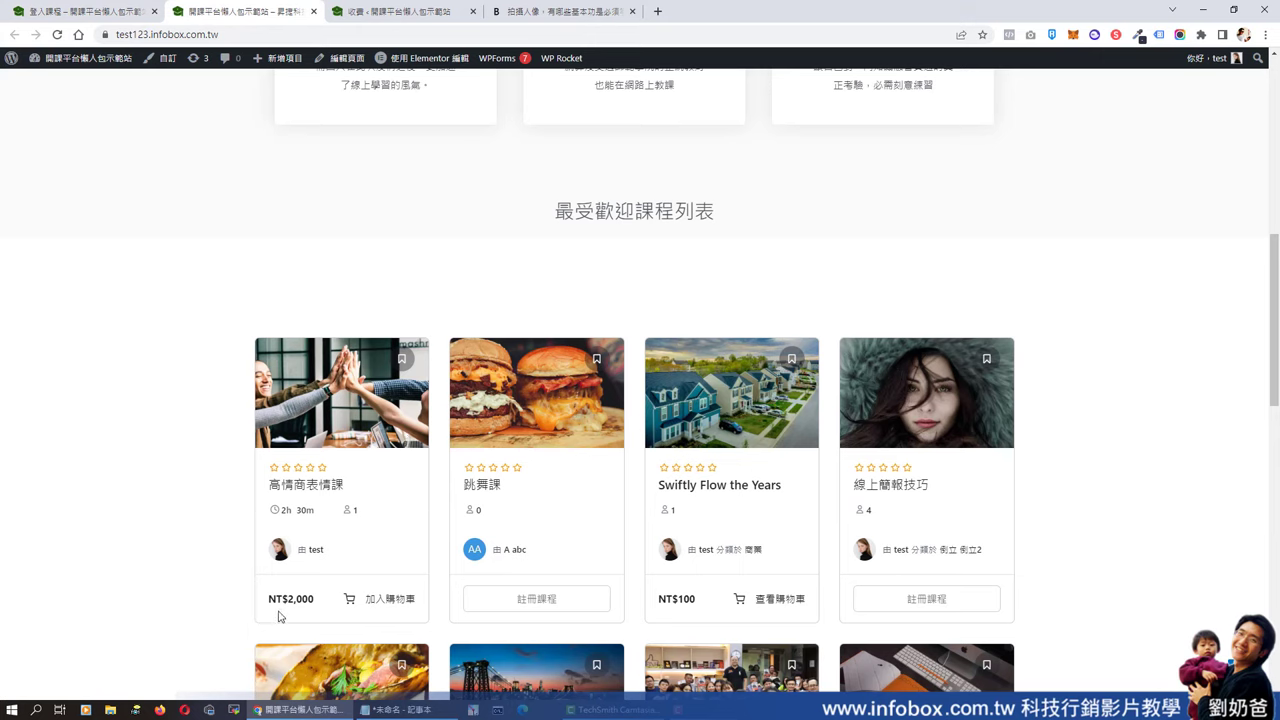
click(100, 12)
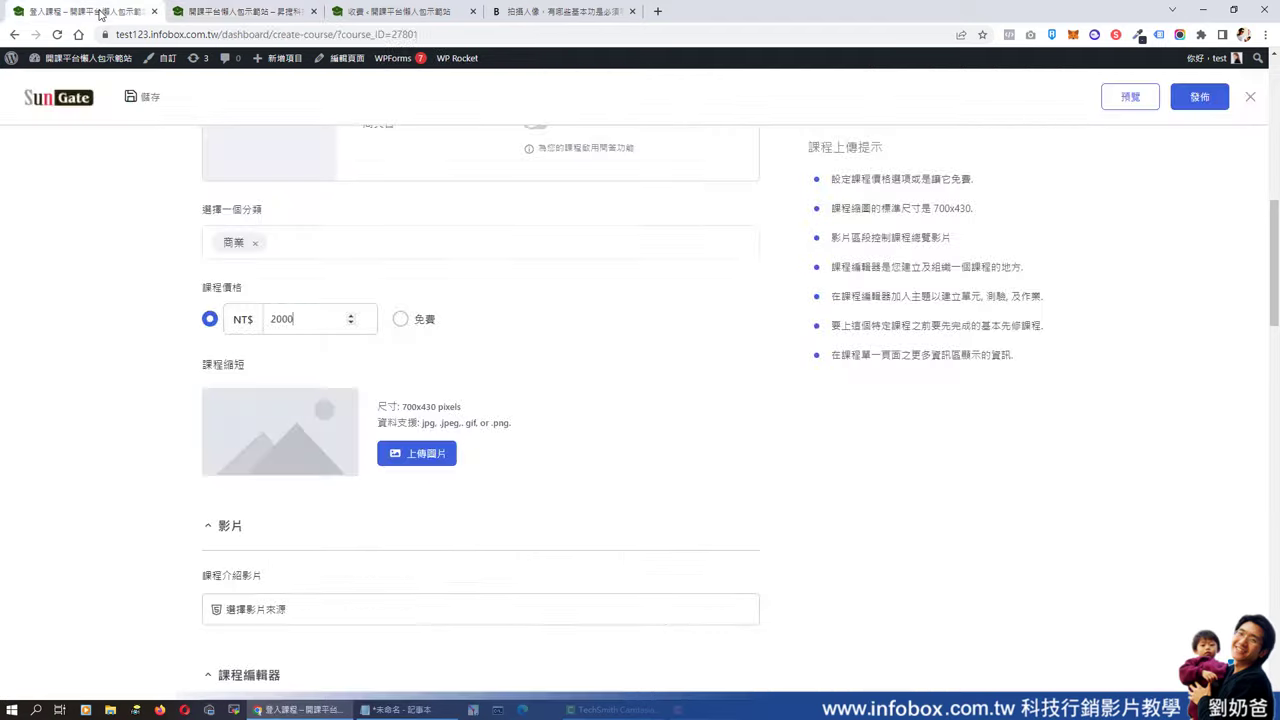
click(401, 320)
scroll(614, 382, up, 3)
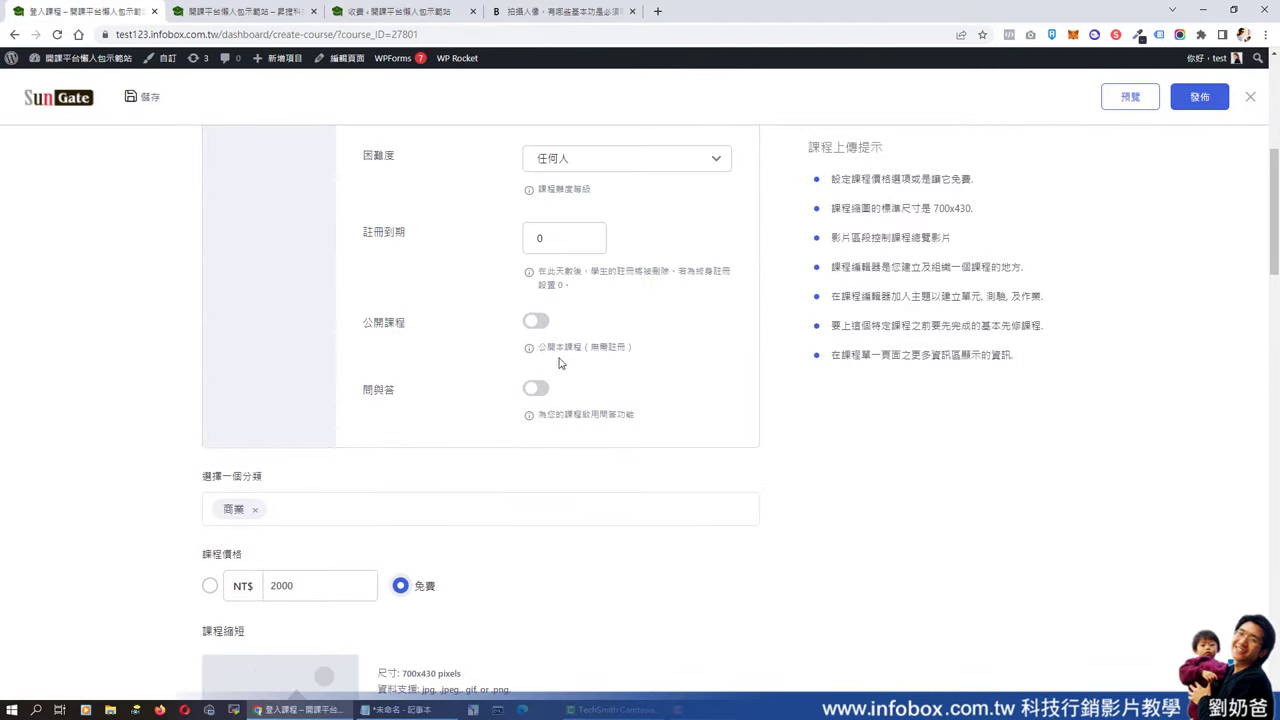
click(536, 321)
key(ctrl+Tab)
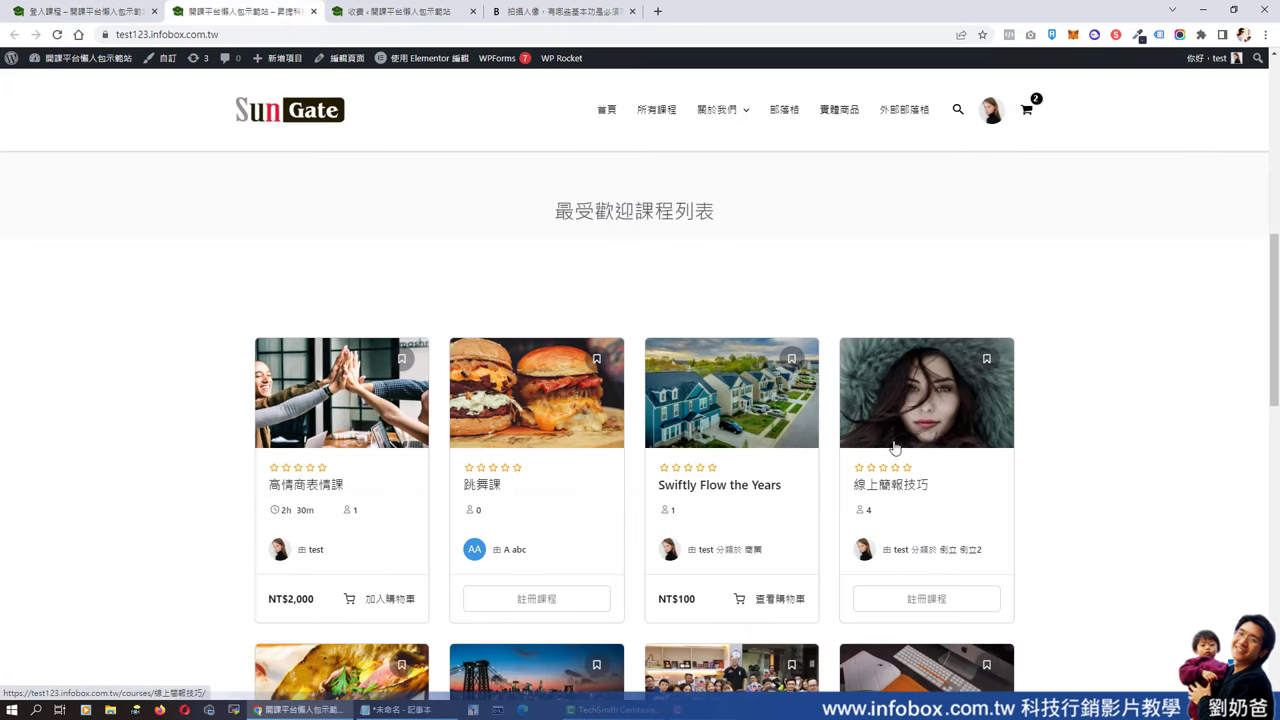
click(95, 12)
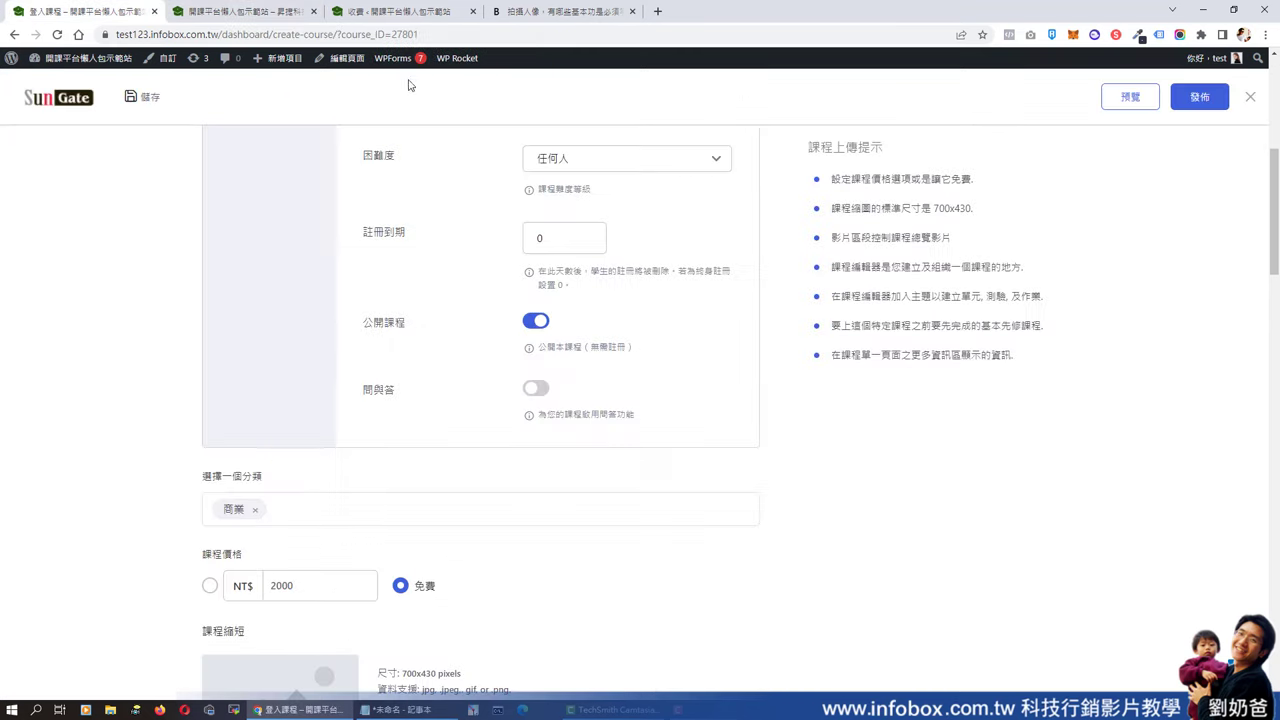
scroll(557, 364, down, 2)
scroll(557, 364, down, 2)
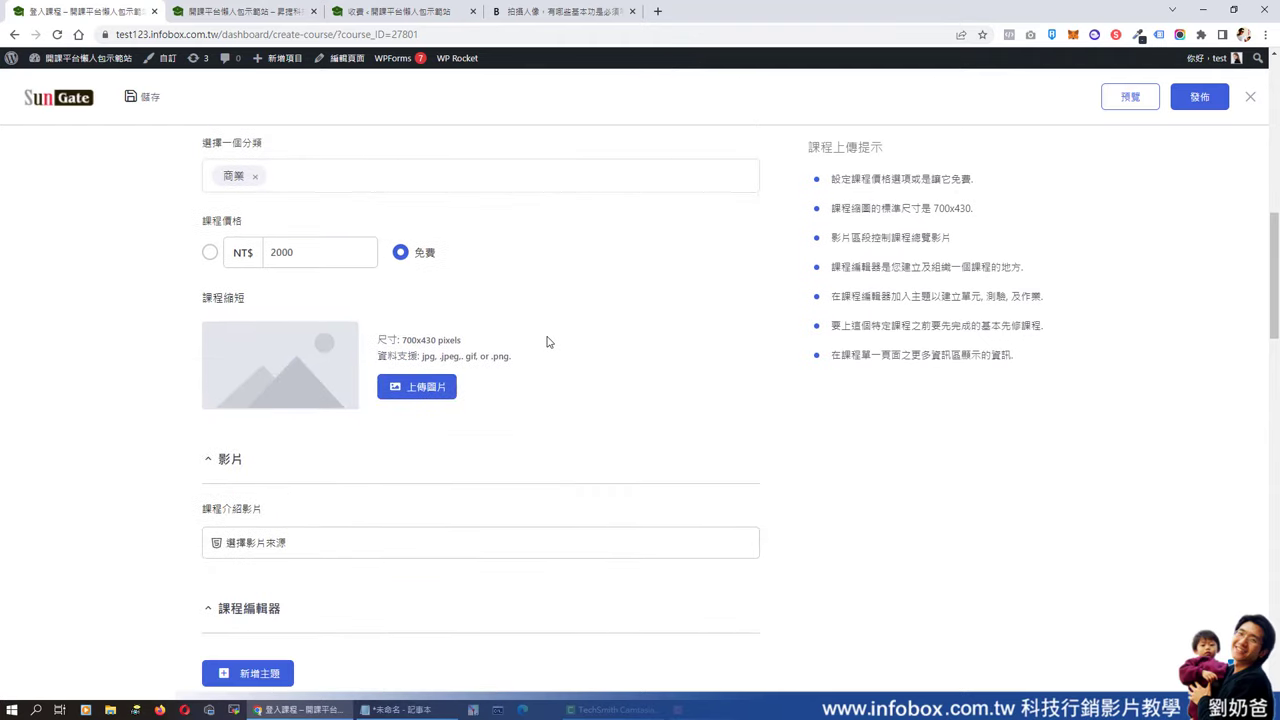
- Upload 49672.png, the cartoon speech-bubble illustration, as the course thumbnail
click(433, 394)
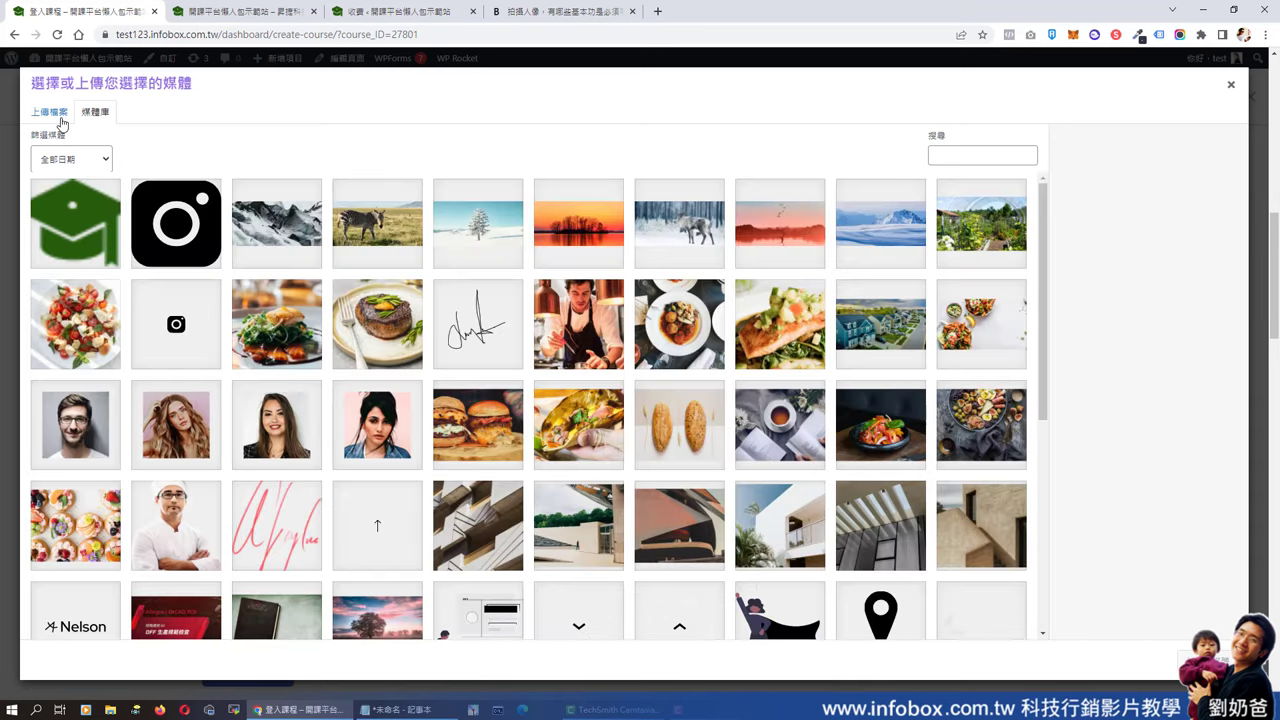
click(58, 116)
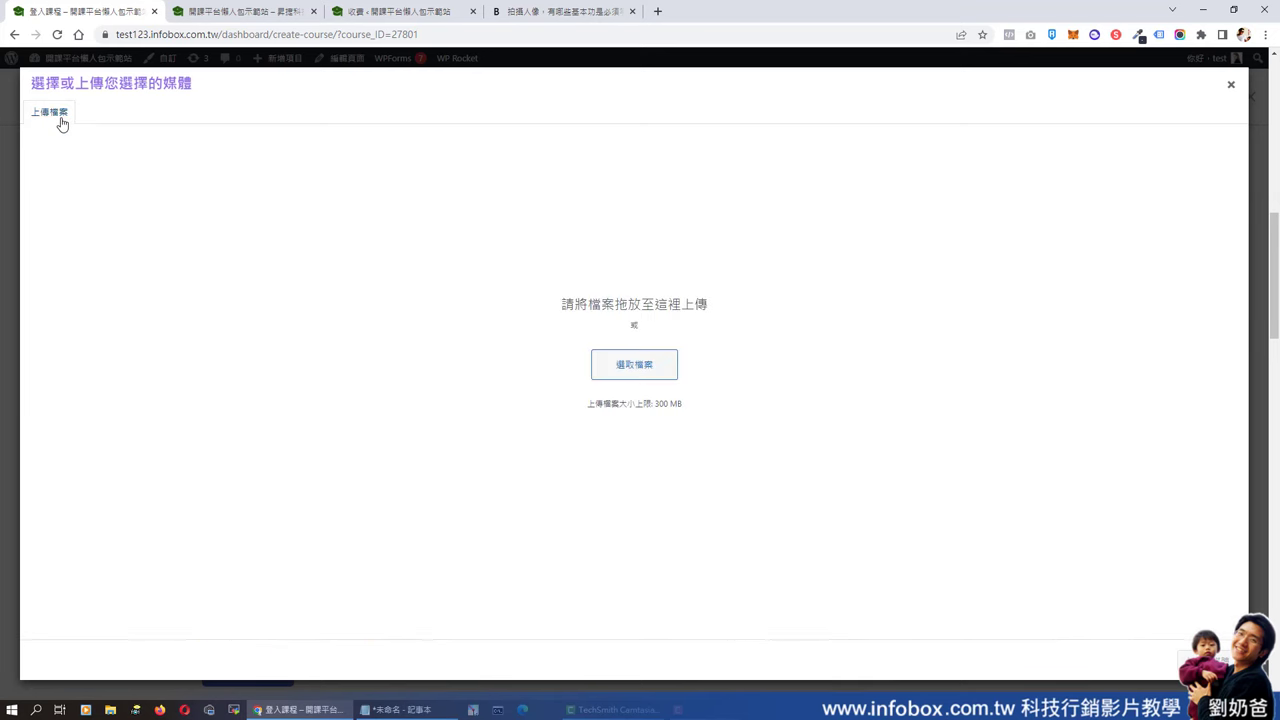
click(658, 372)
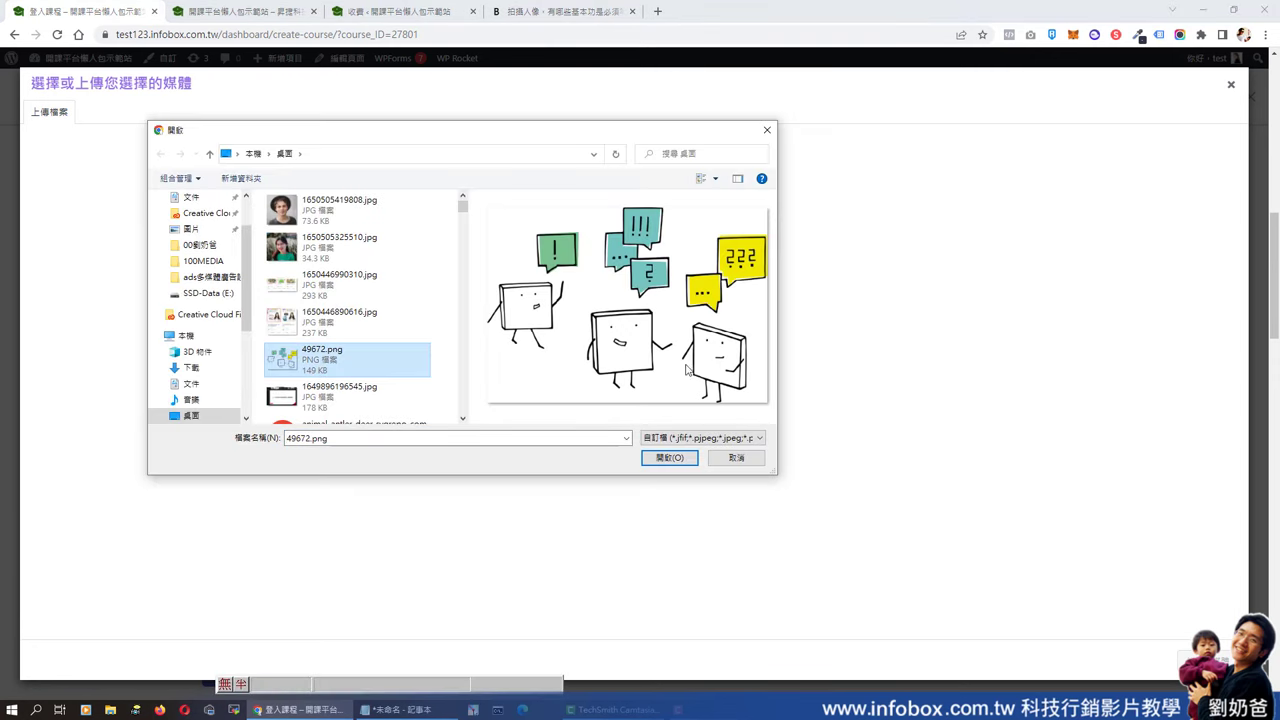
click(670, 457)
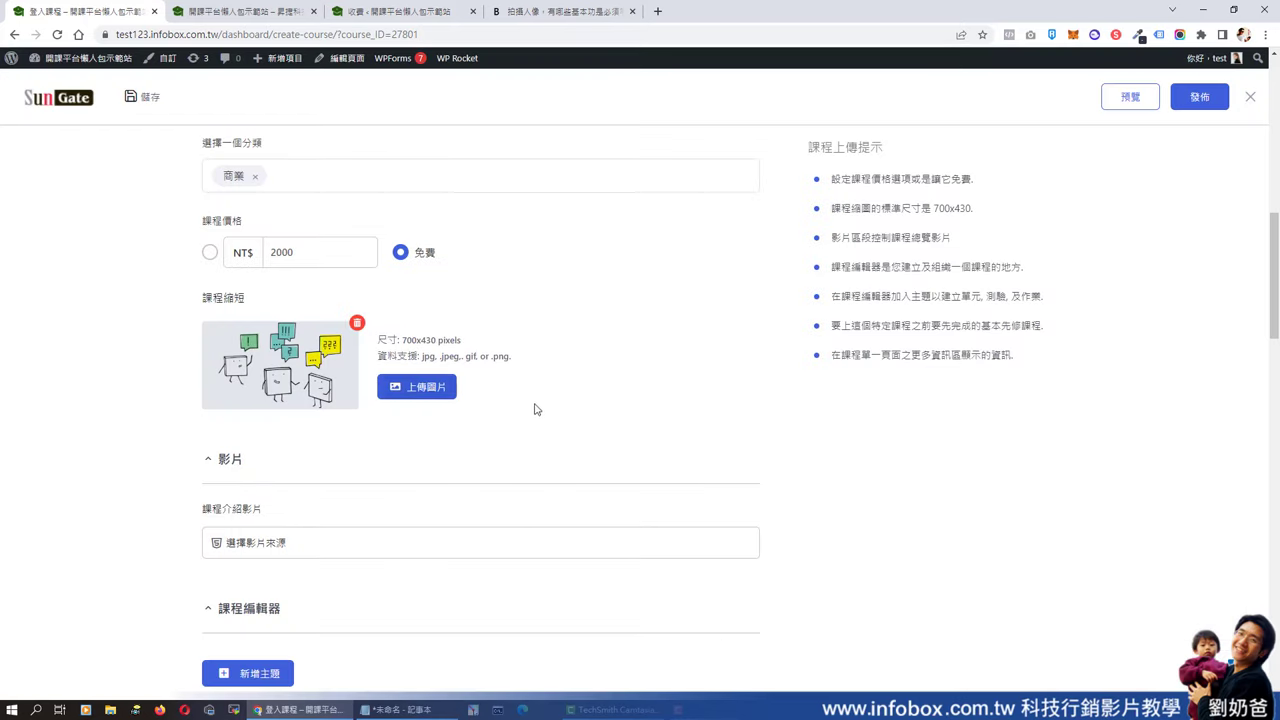
scroll(538, 414, down, 2)
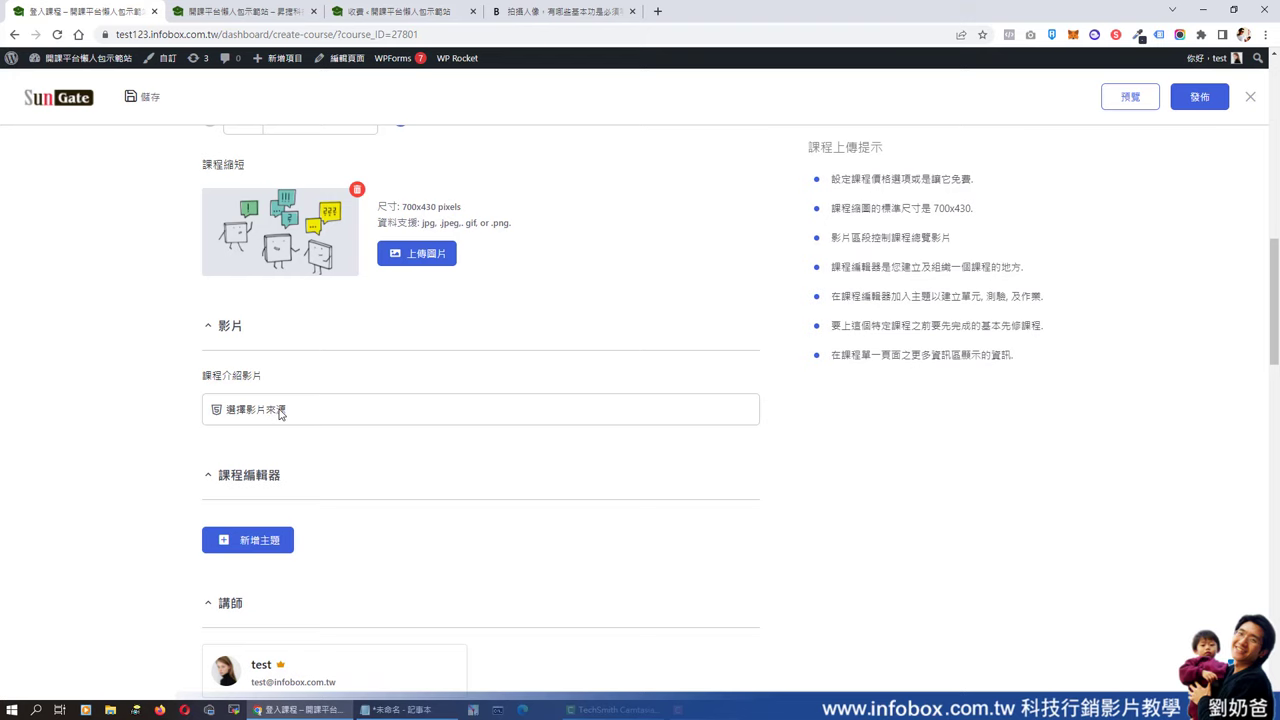
- View the existing 高情商表情課 course page on the site for reference
click(252, 22)
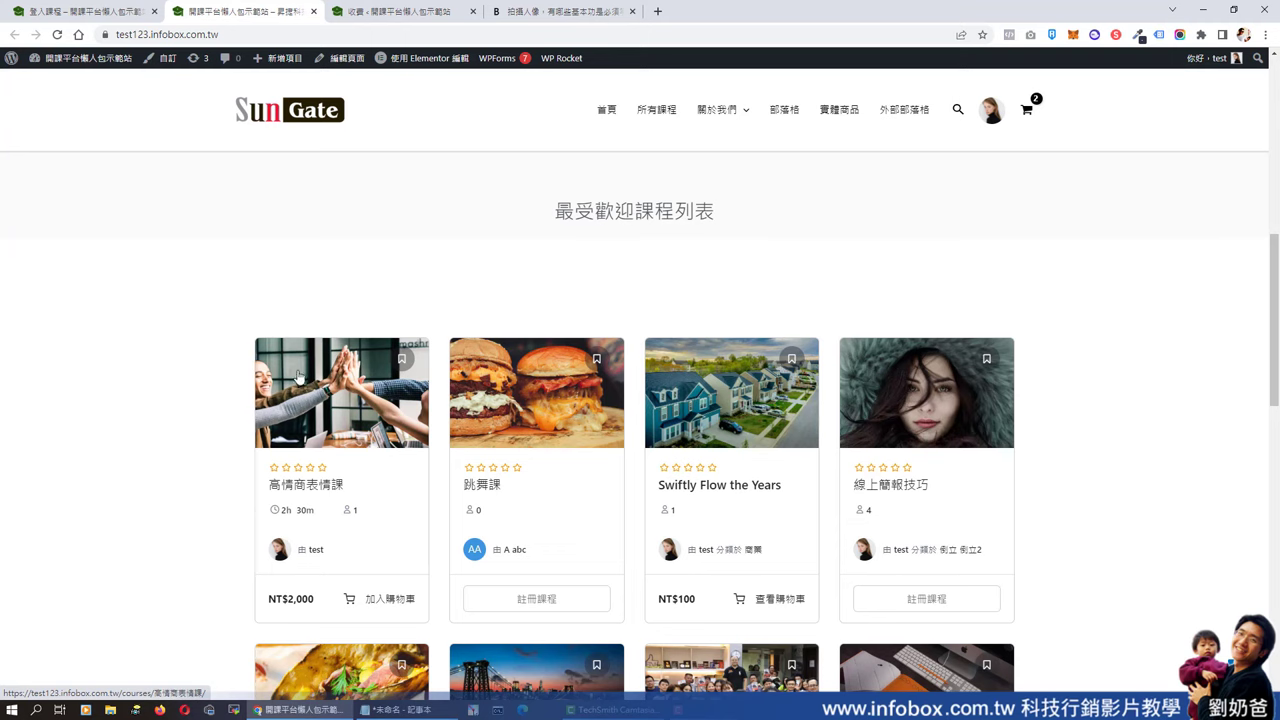
click(348, 415)
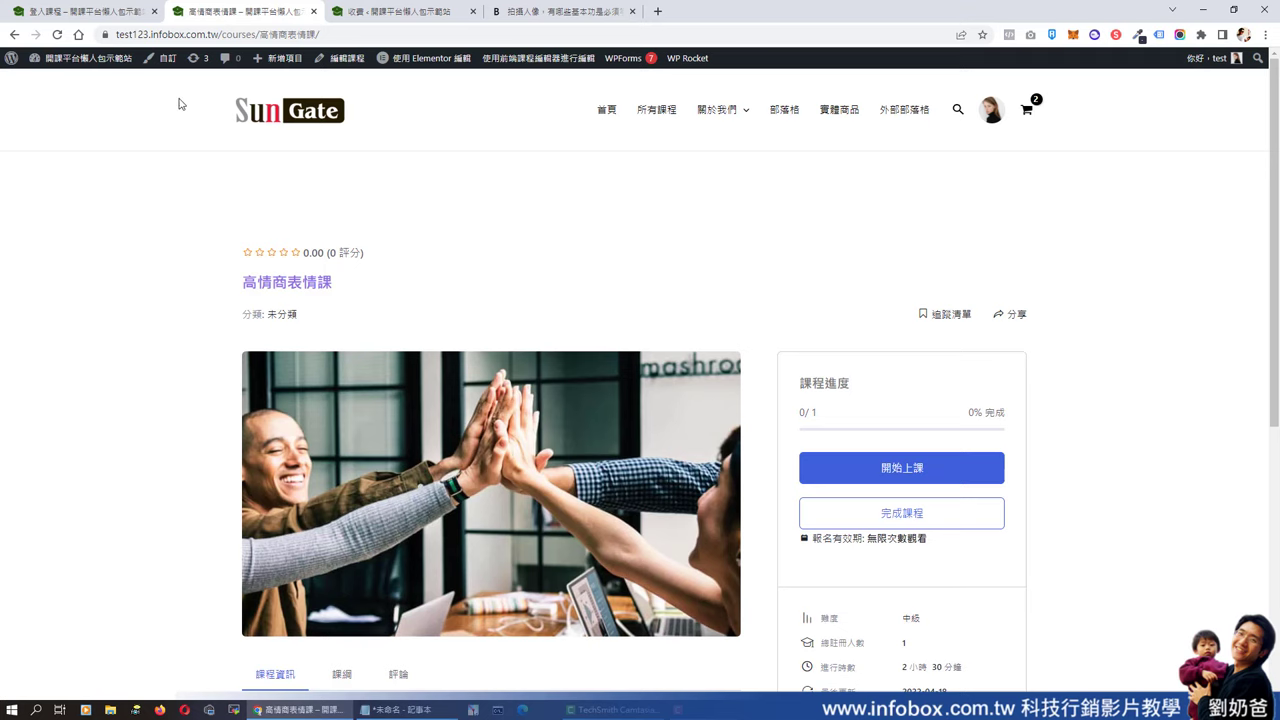
click(80, 11)
- Set the 課程介紹影片 source to Youtube with the saved youtube.com watch URL
click(391, 404)
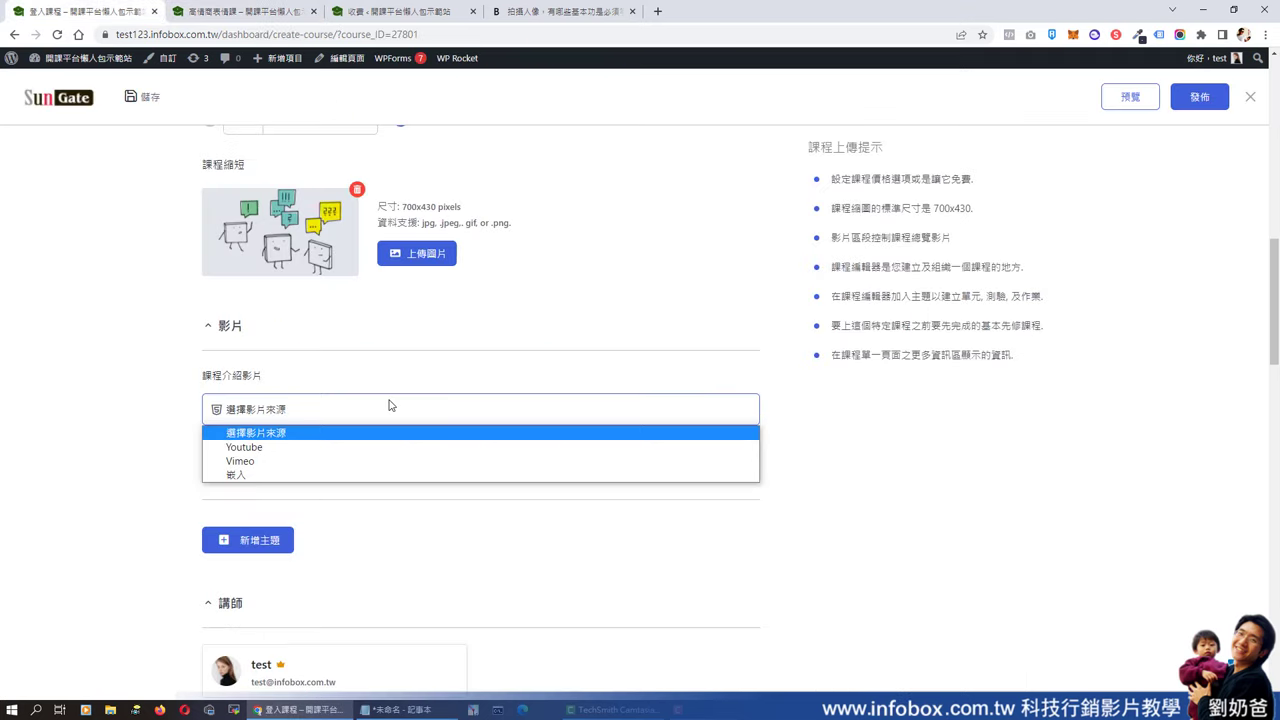
click(303, 462)
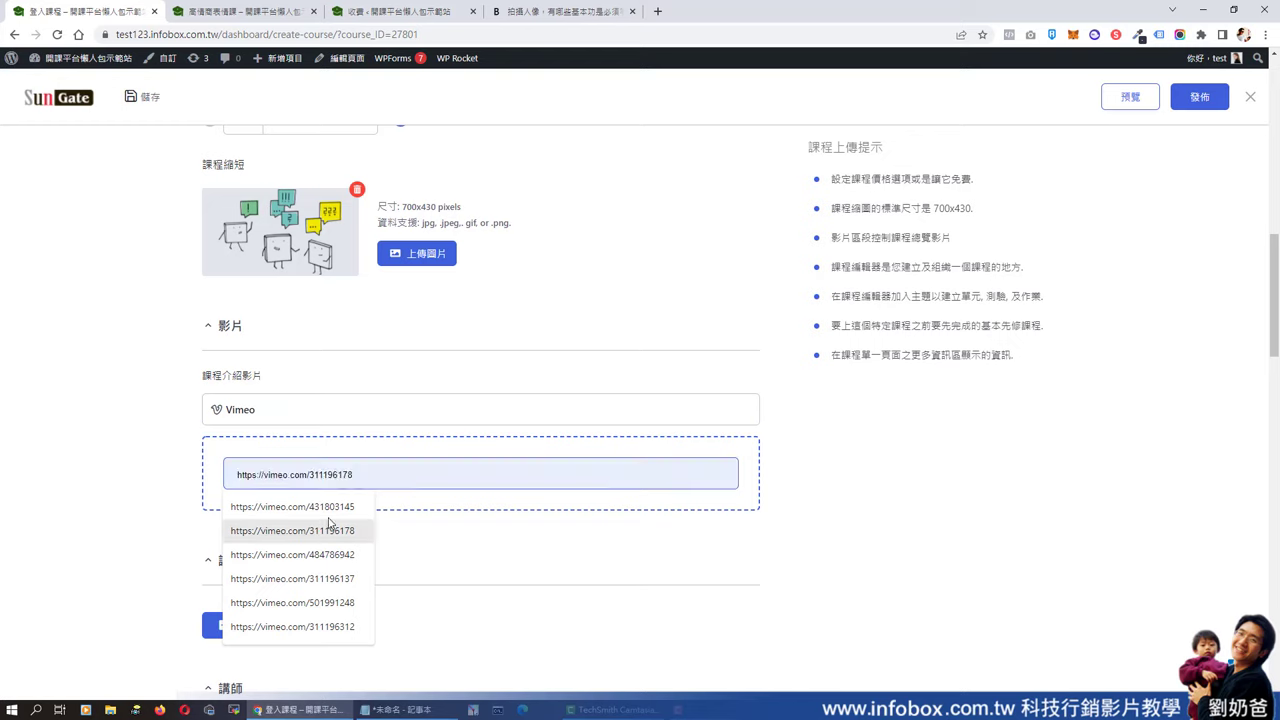
click(335, 510)
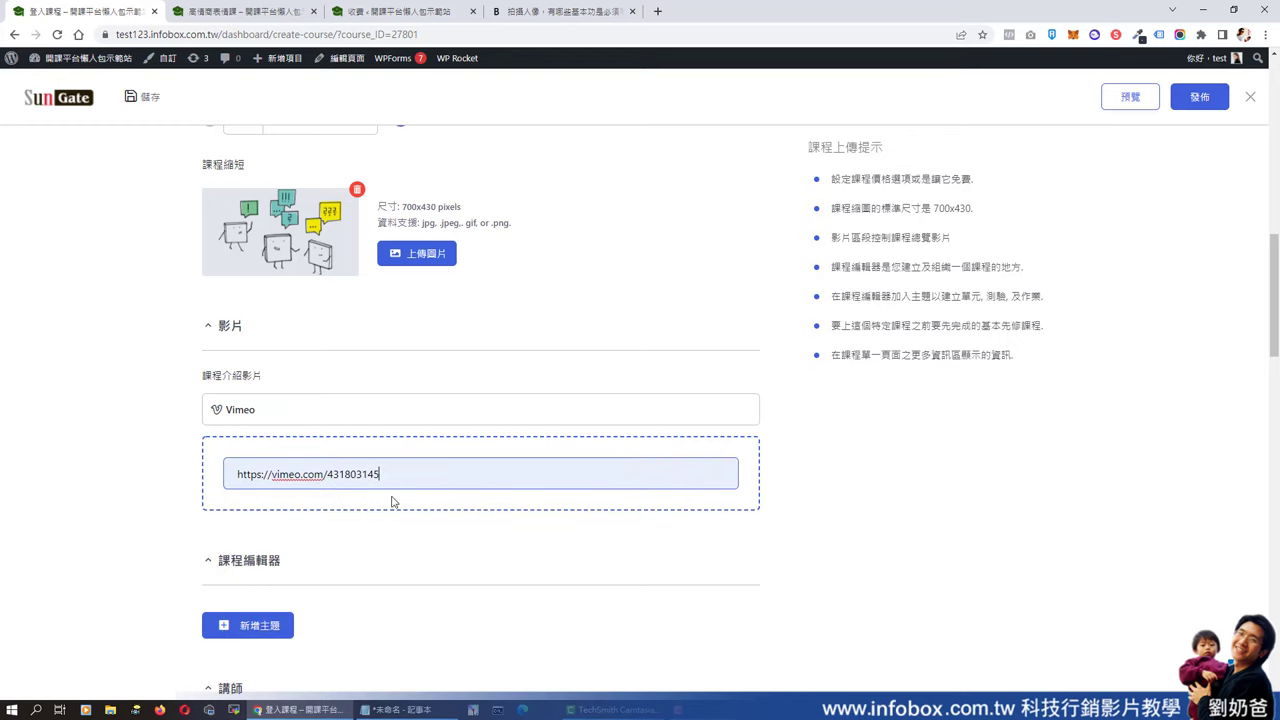
drag(420, 472, 190, 468)
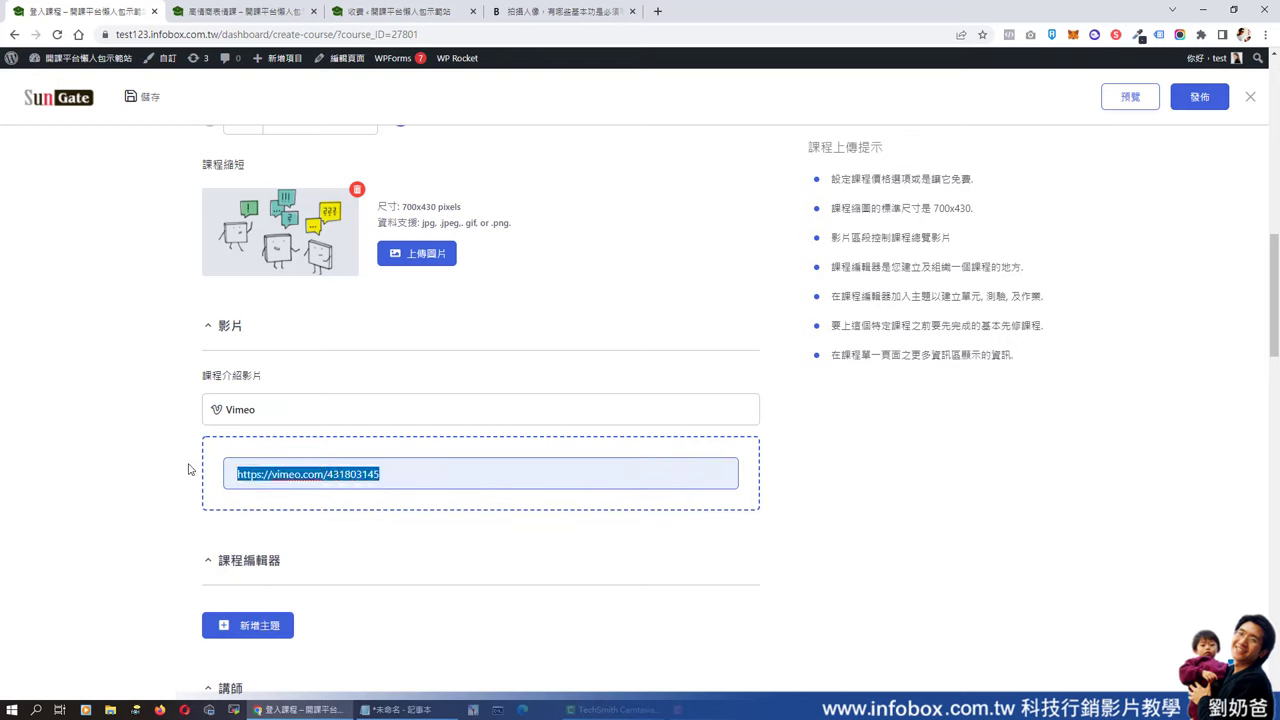
click(355, 402)
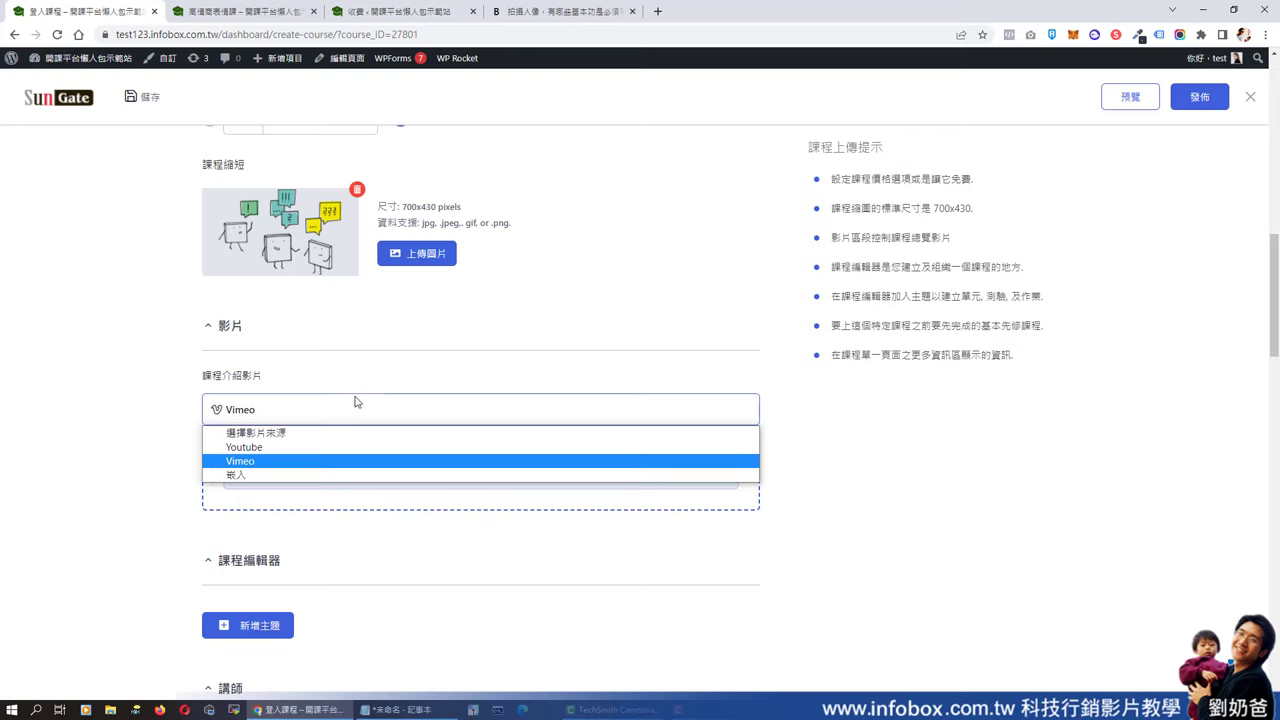
click(329, 447)
click(363, 474)
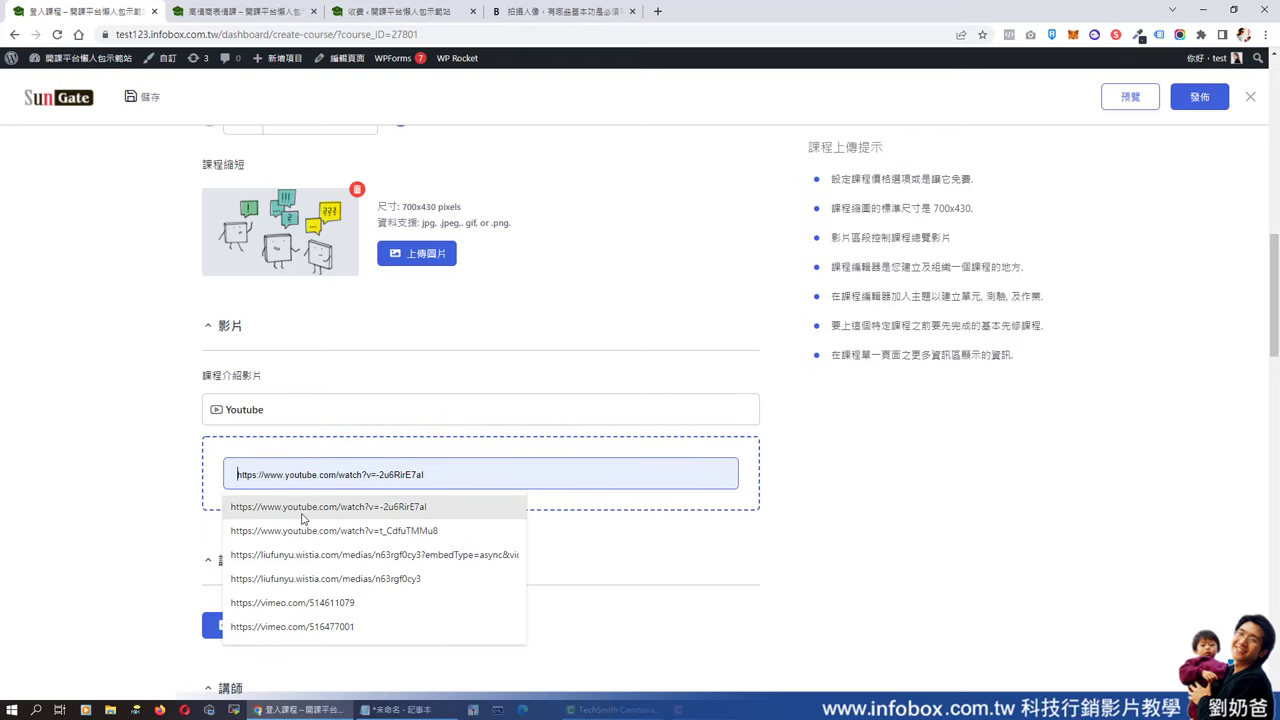
click(297, 511)
scroll(494, 309, down, 2)
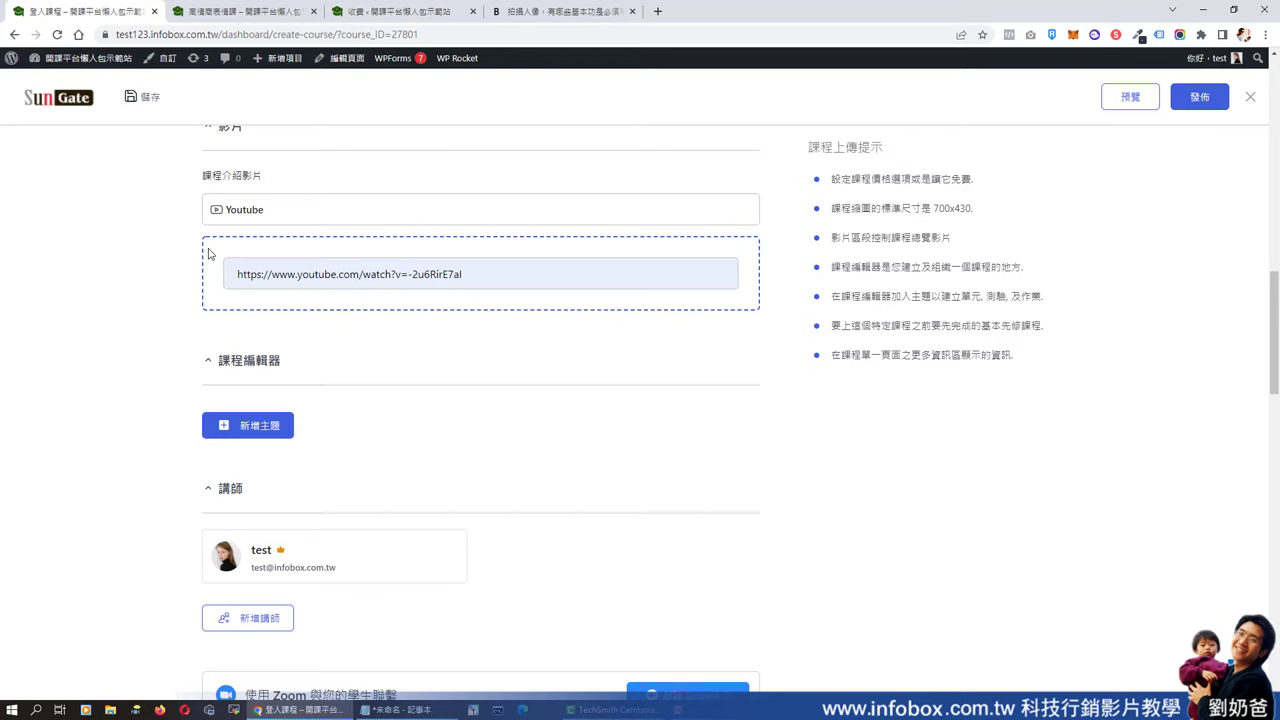
- Create the first course topic named 人像攝影第一集
click(262, 428)
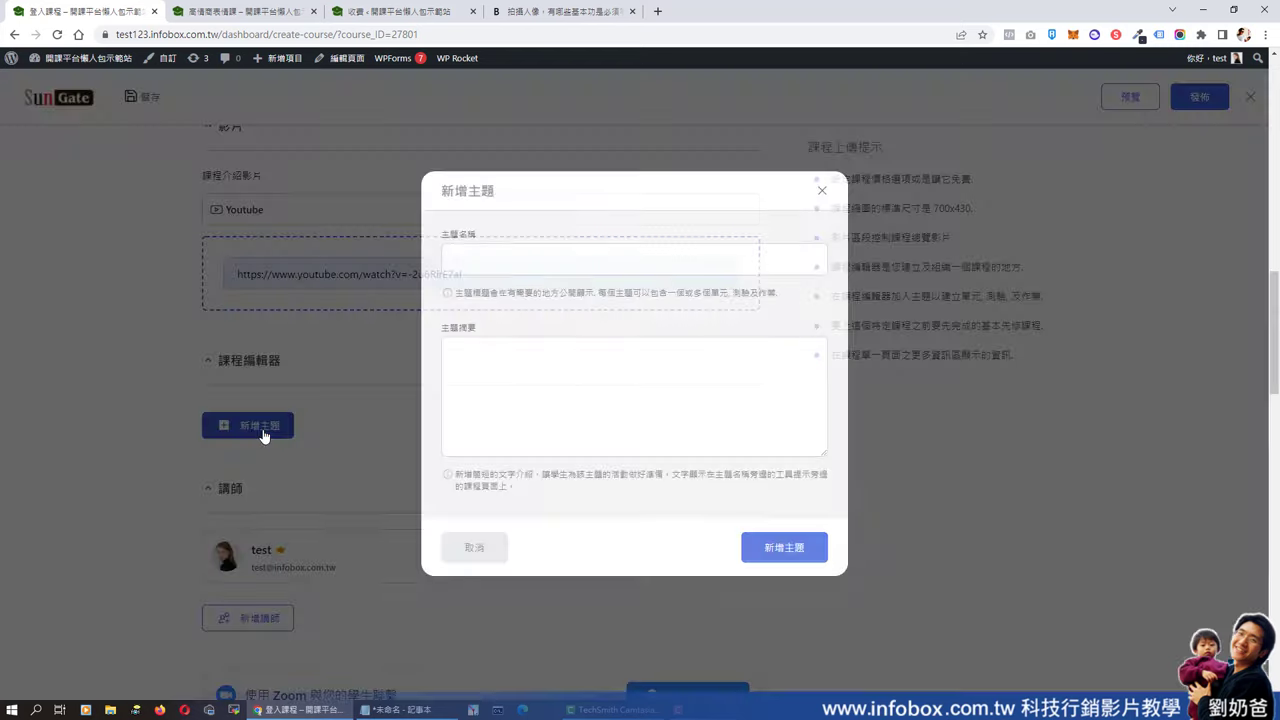
click(520, 250)
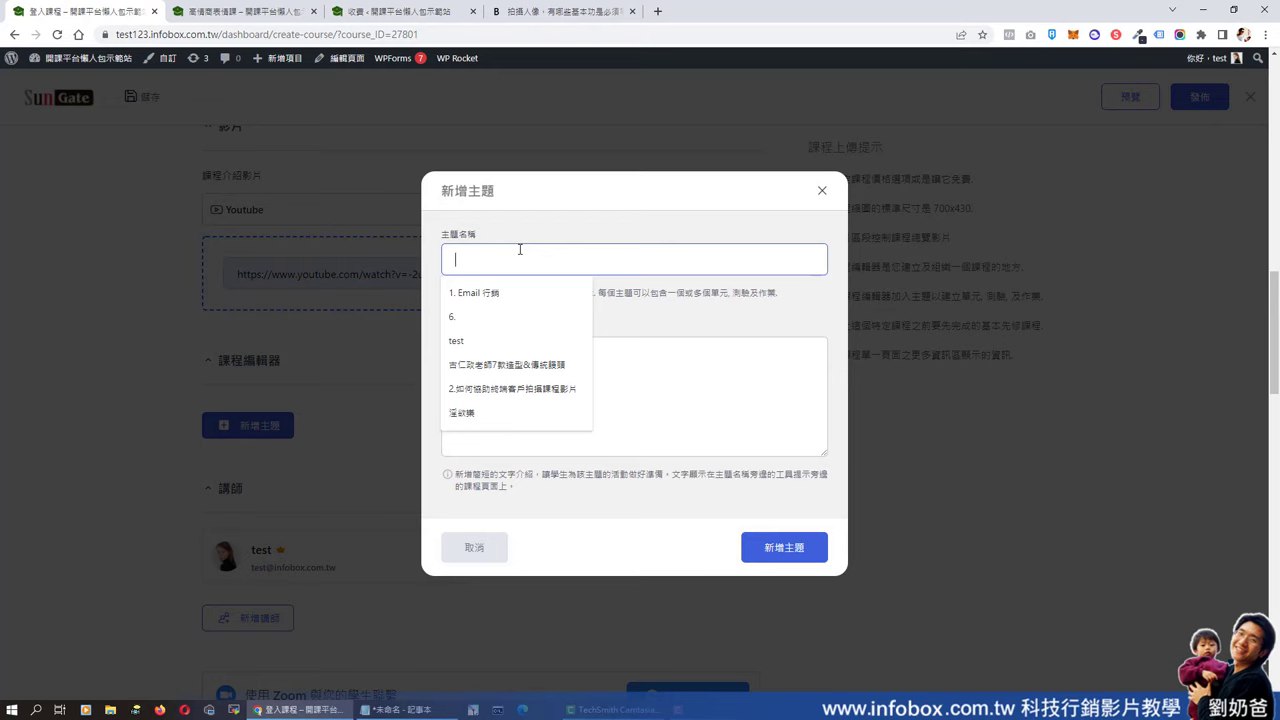
text(人像攝影第一集)
click(772, 548)
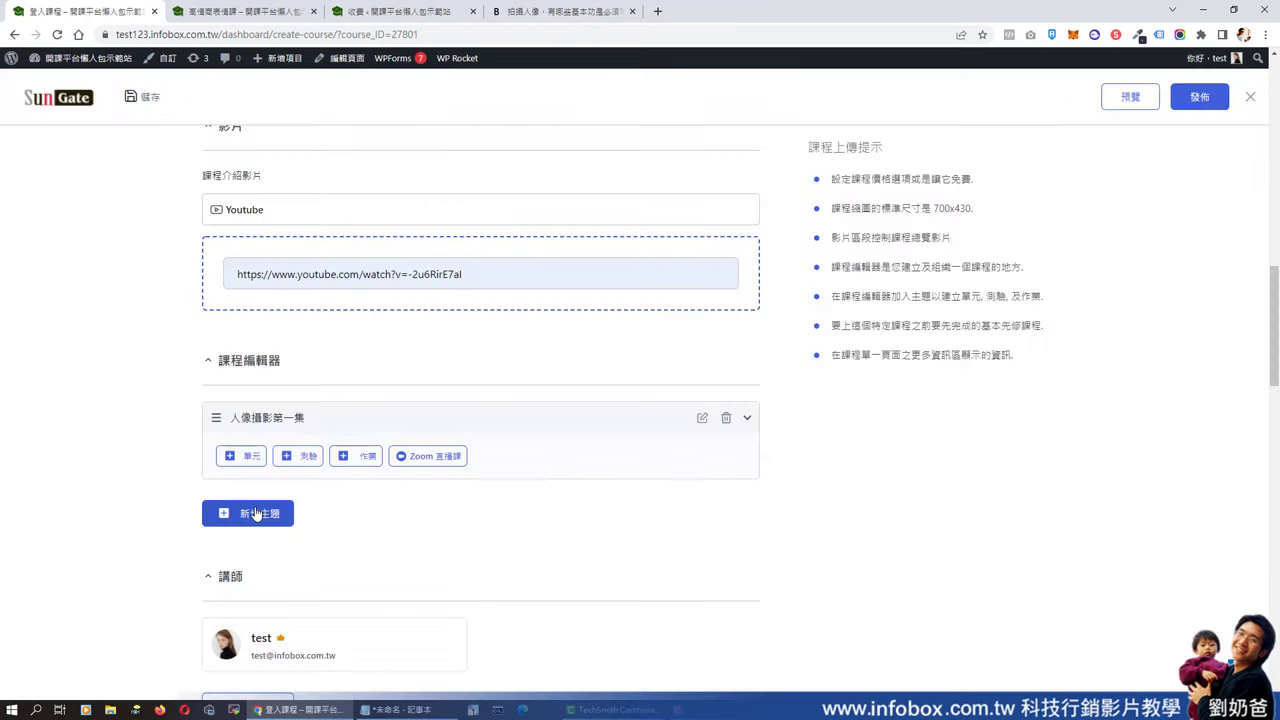
- Add a second topic named 人像攝影二集 below the first
click(254, 514)
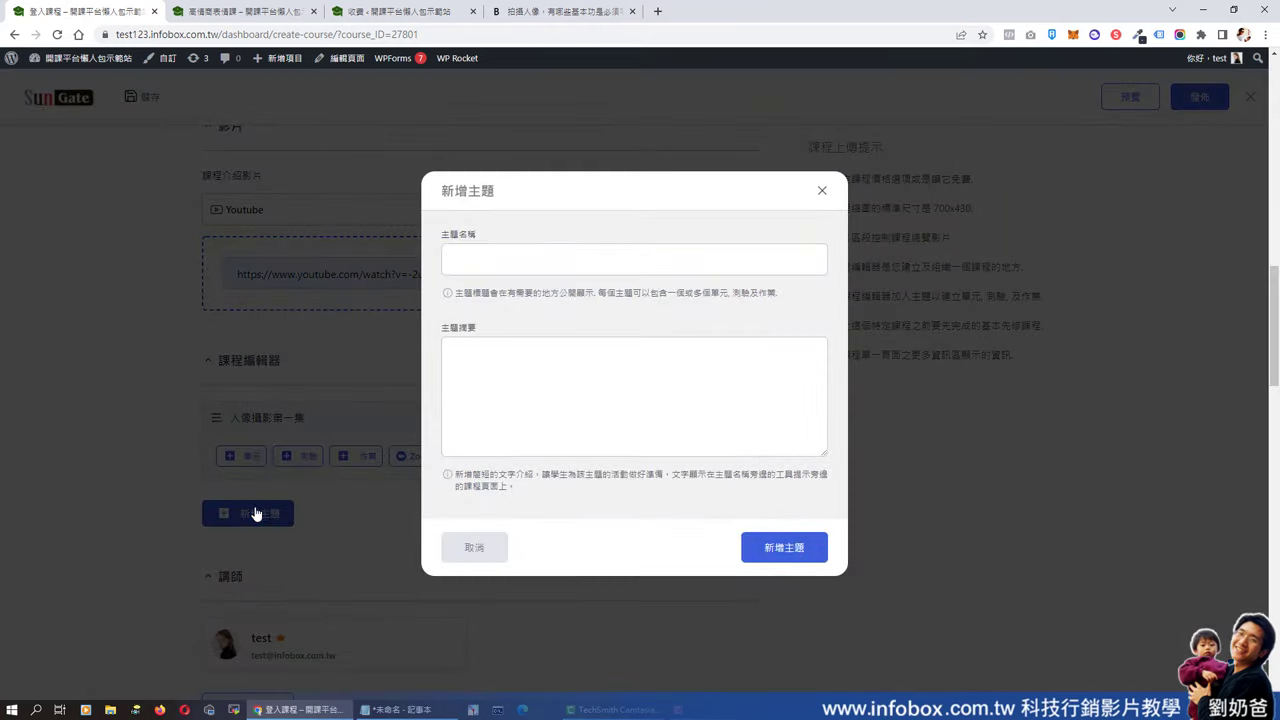
click(551, 249)
text(人像)
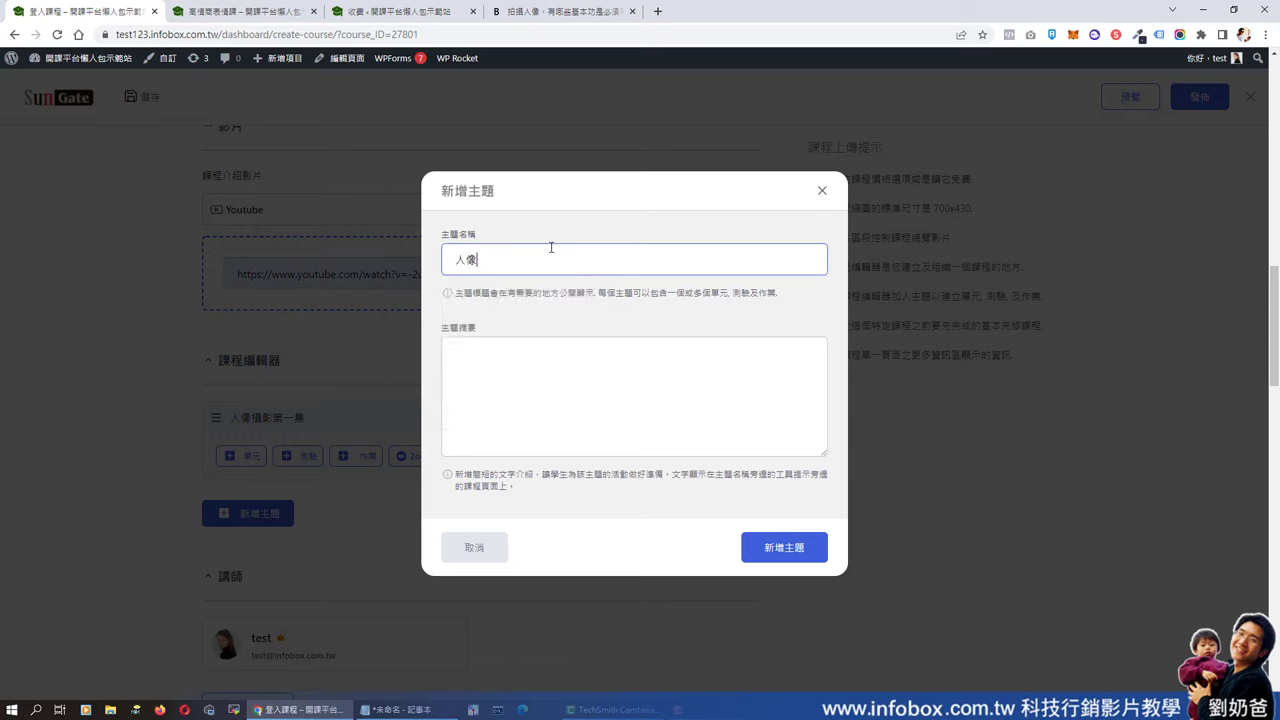
text(攝盼)
text(影)
key(BackSpace)
text(二集)
click(785, 552)
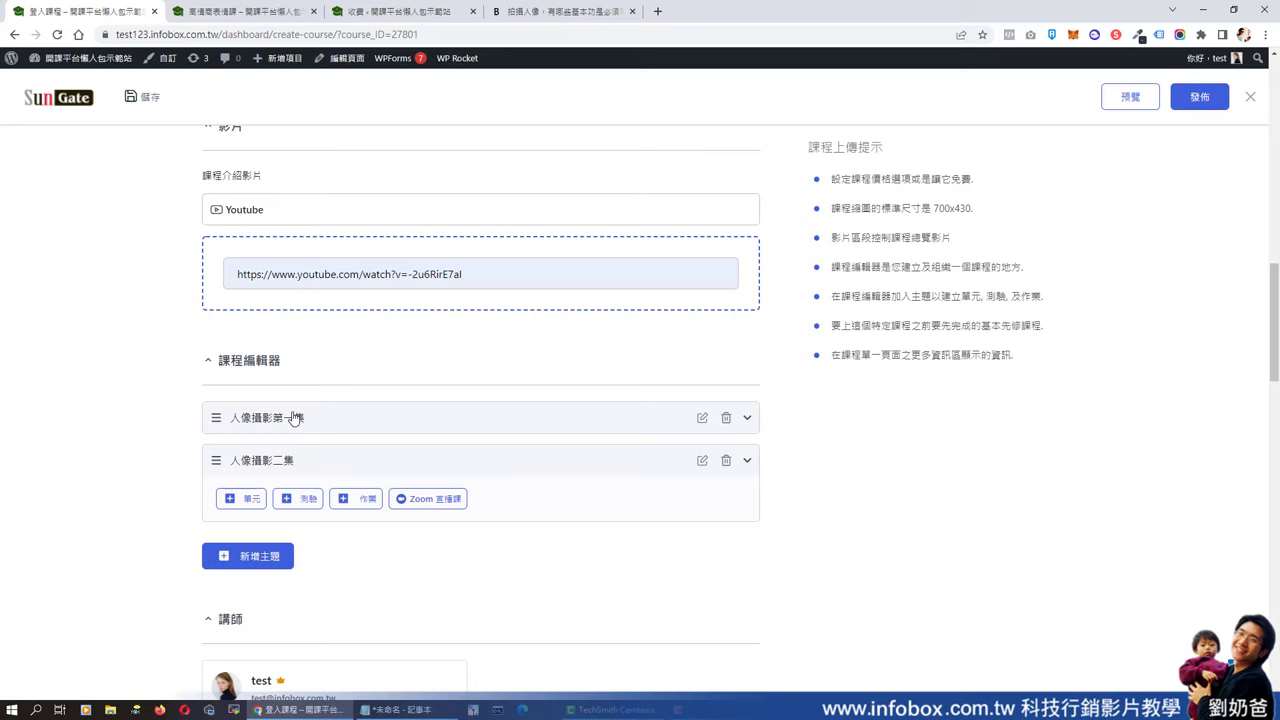
click(291, 417)
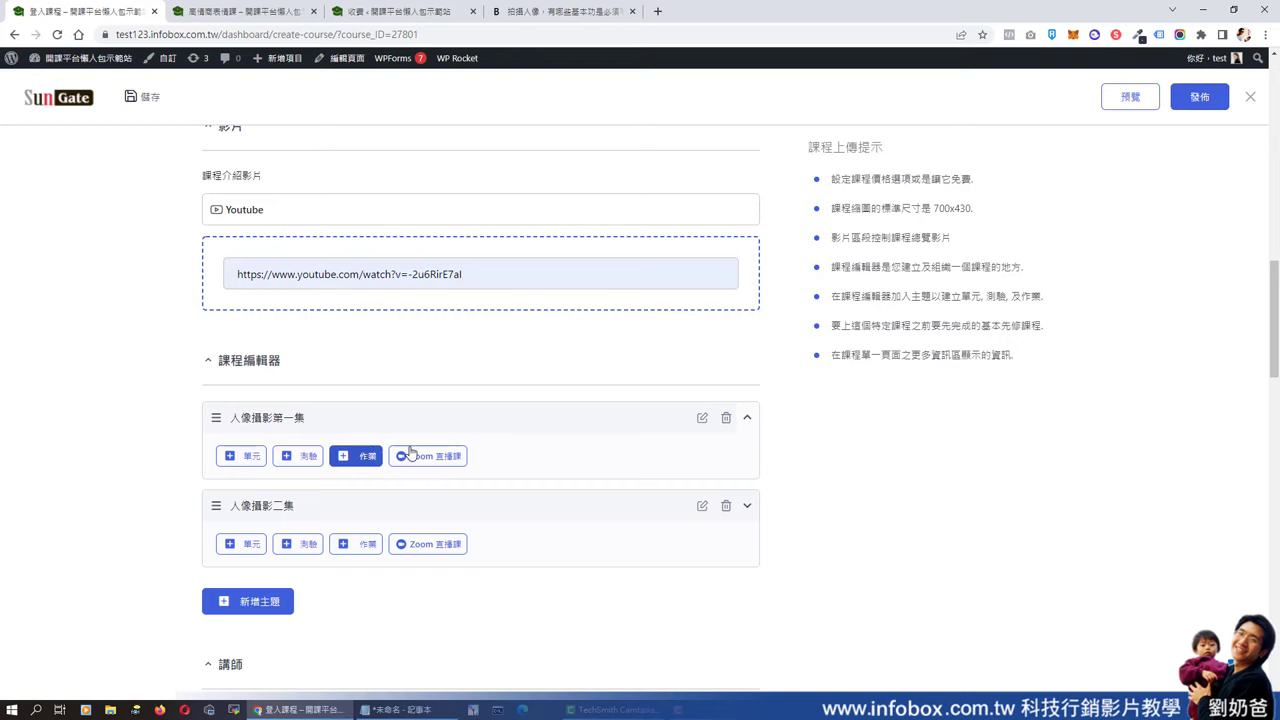
- Start a lesson in the first topic titled 第一單元拍美女 with body text 這是課程內容文字
click(247, 460)
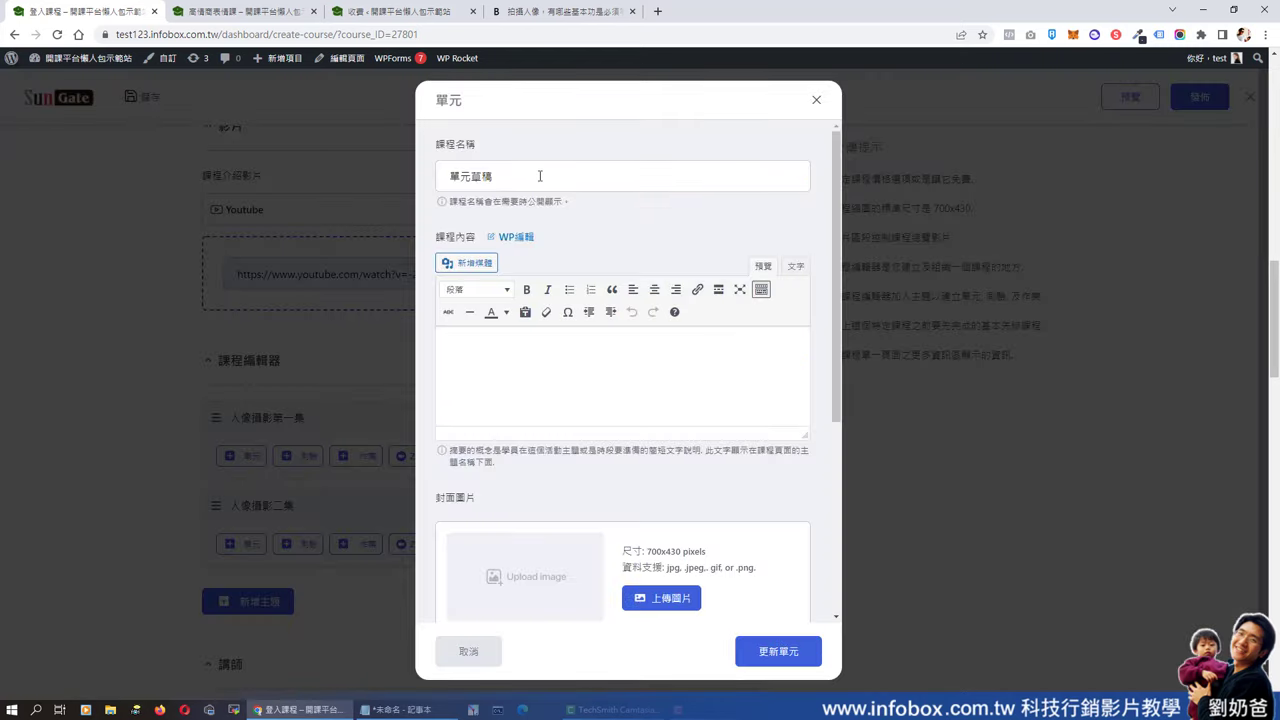
drag(537, 174, 410, 177)
text(第)
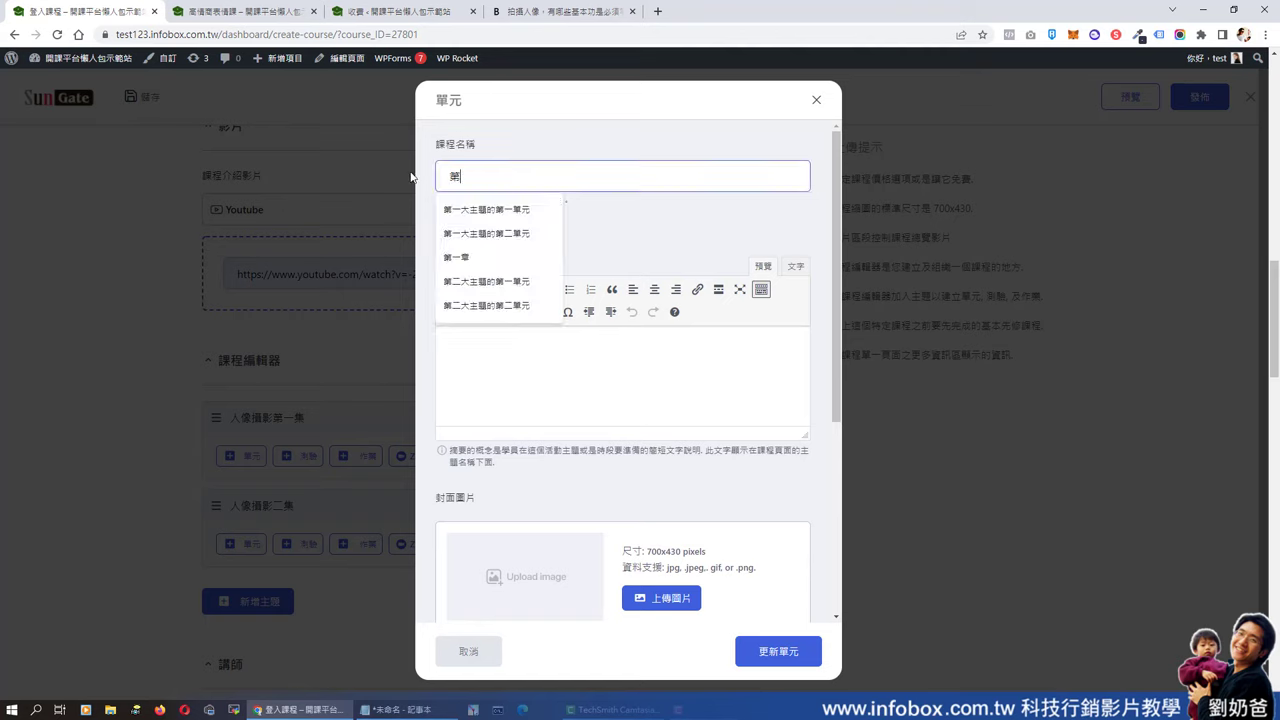
text(一單)
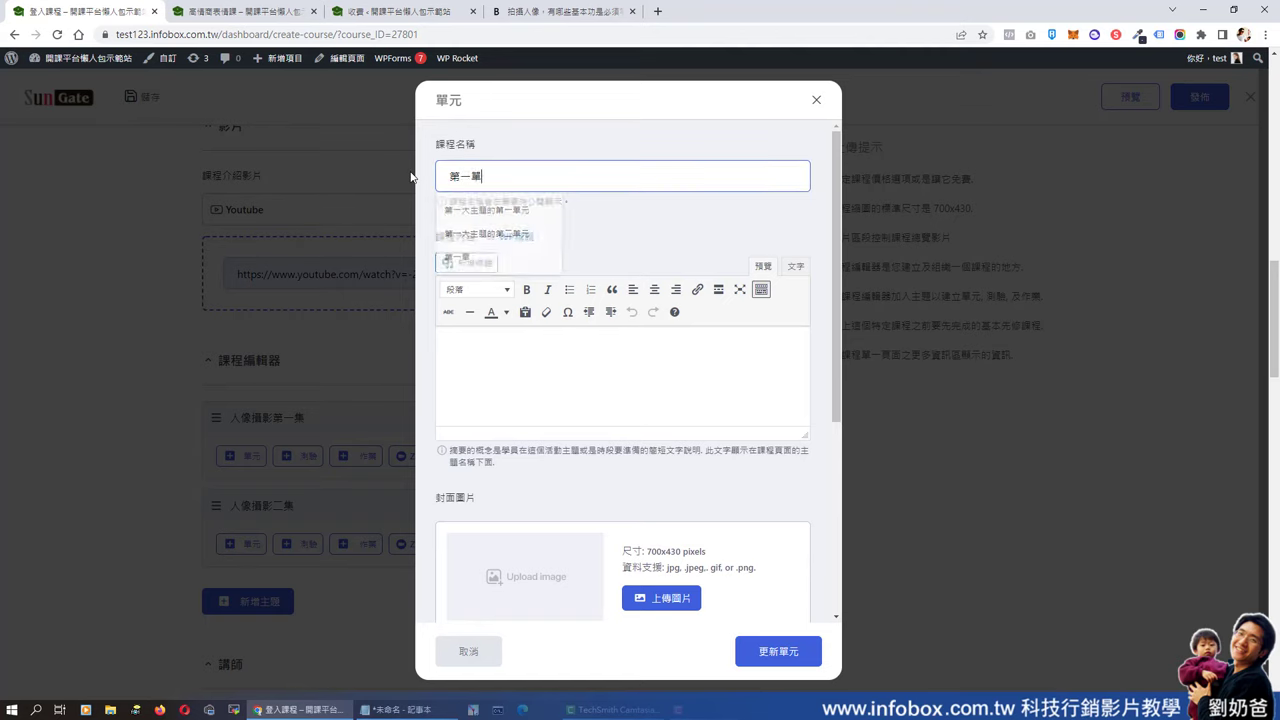
text(元拍美女)
click(494, 370)
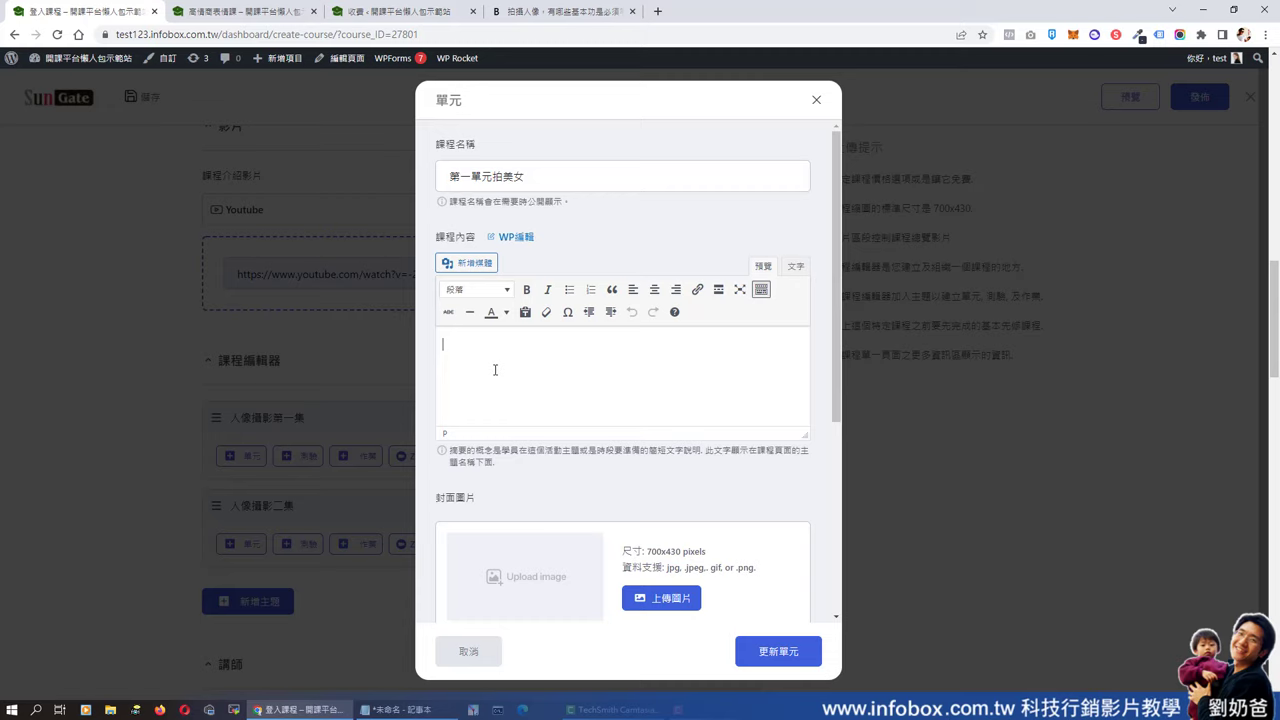
text(這是課程內容文字)
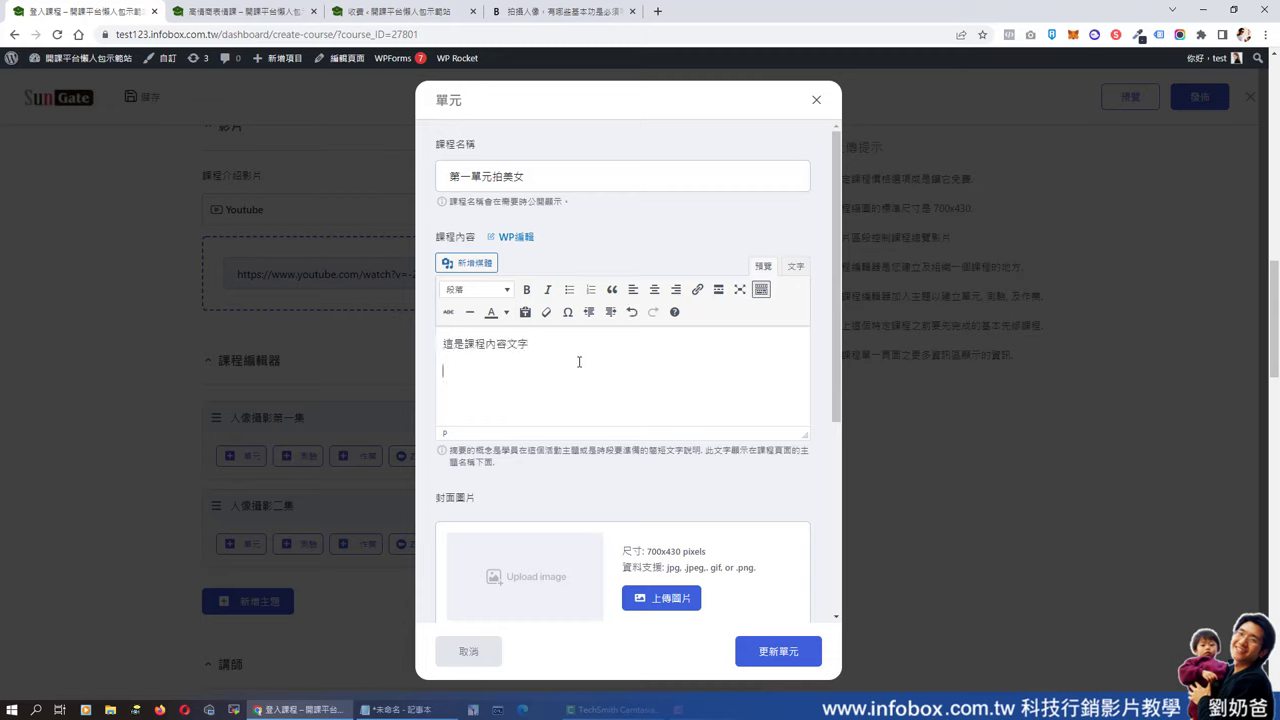
- Insert the garden photo Local-Collaboration.jpg into the lesson content from the media library
click(468, 262)
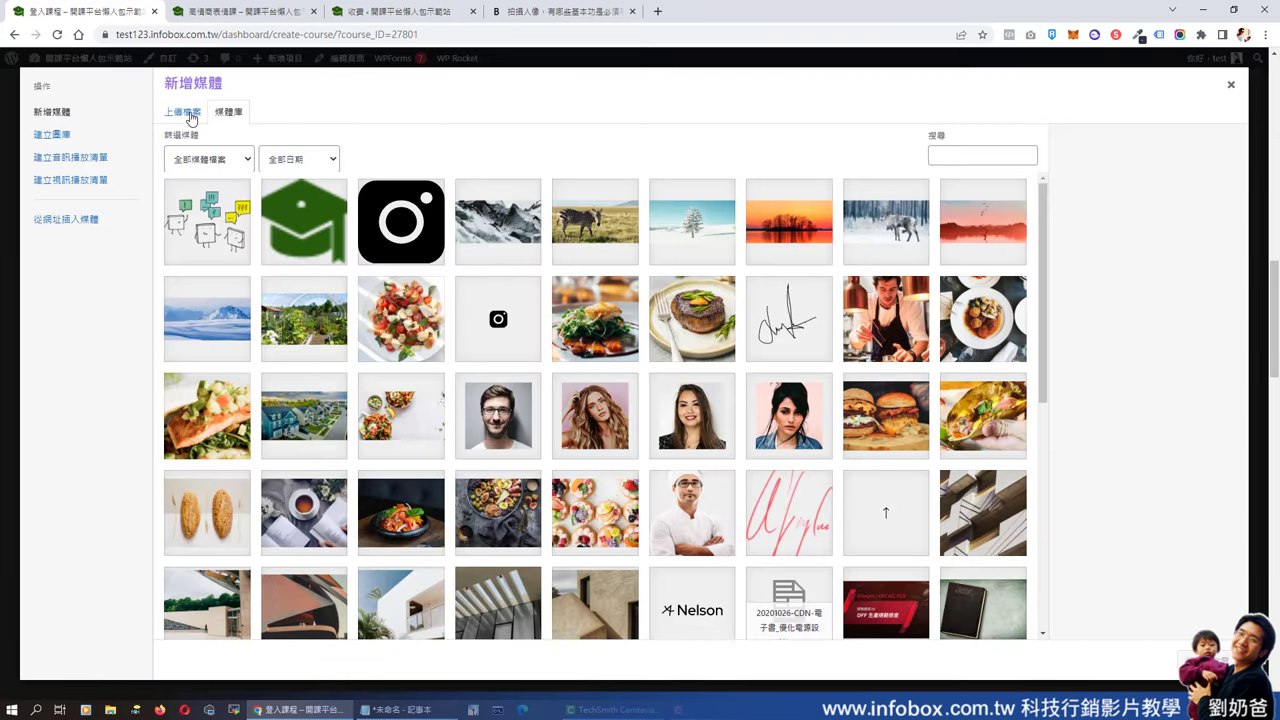
click(345, 327)
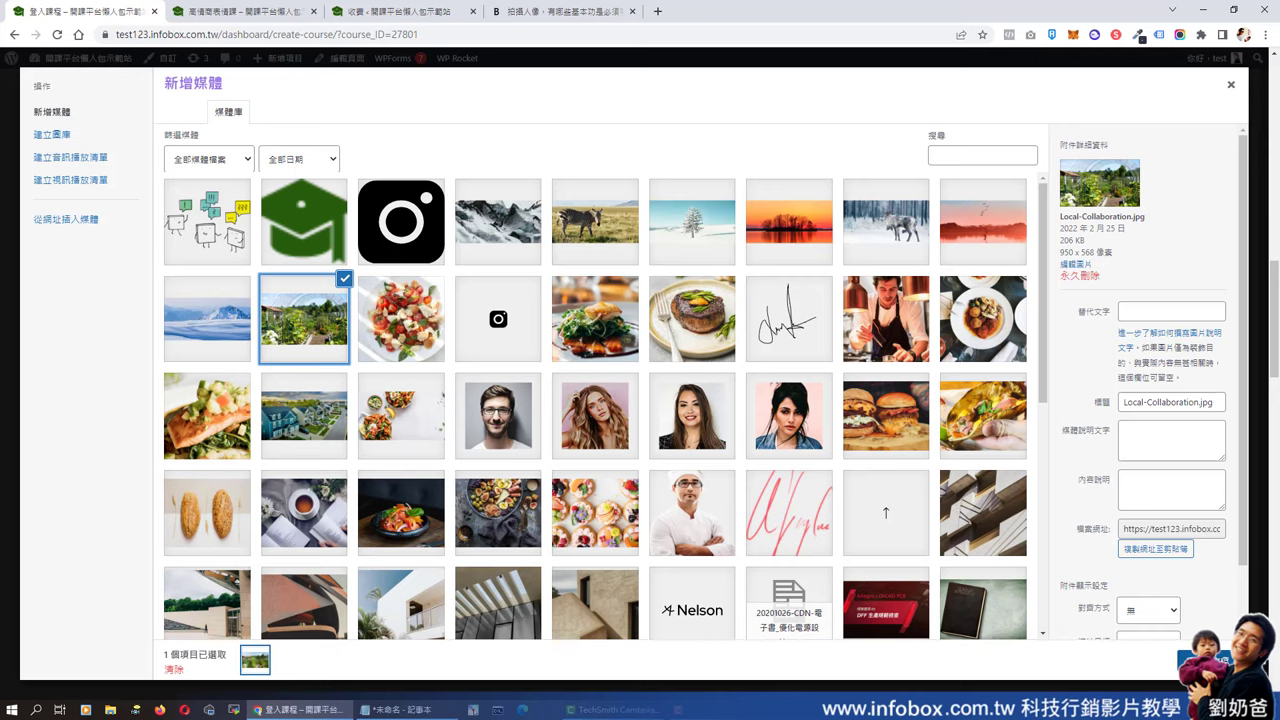
click(1210, 655)
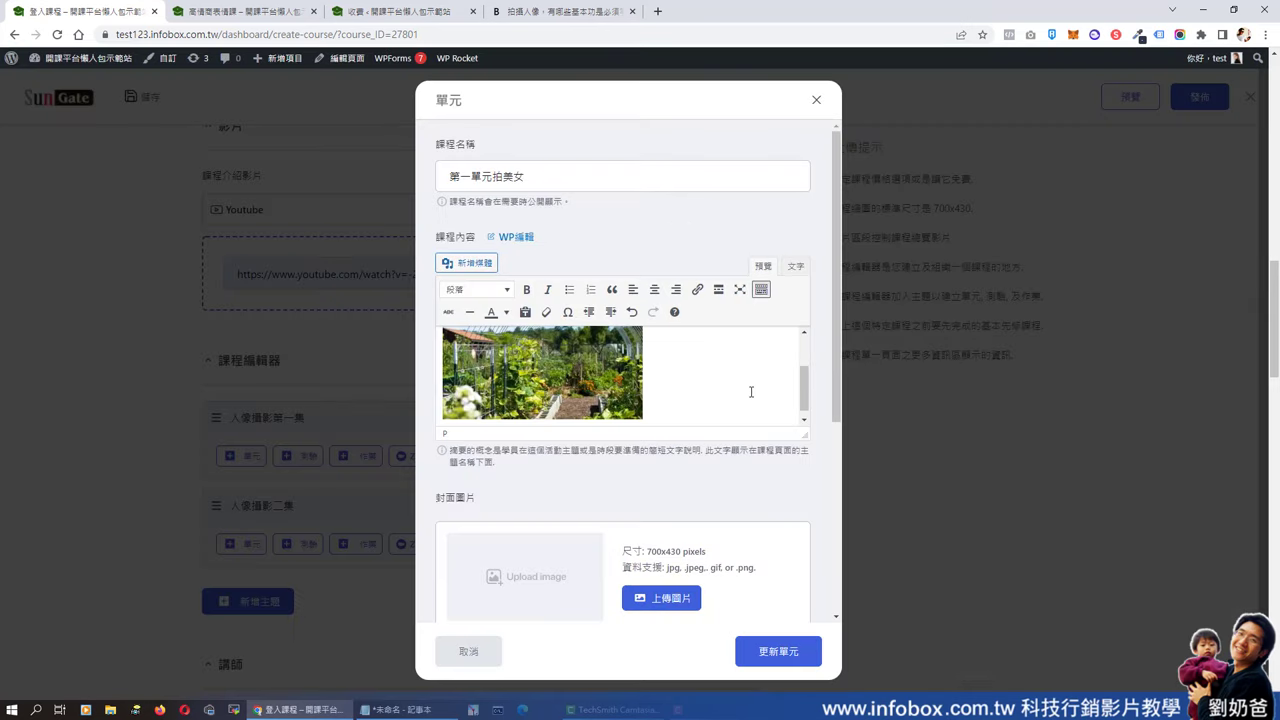
scroll(666, 388, down, 2)
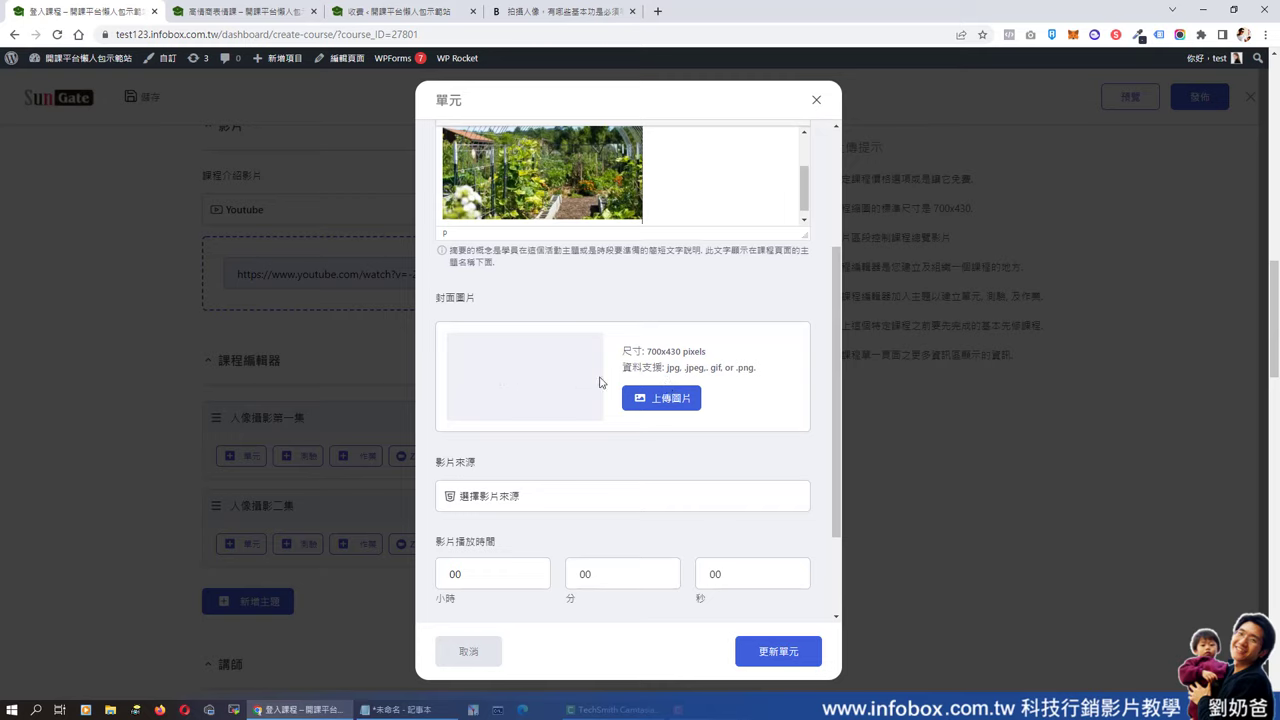
scroll(557, 483, down, 2)
click(548, 376)
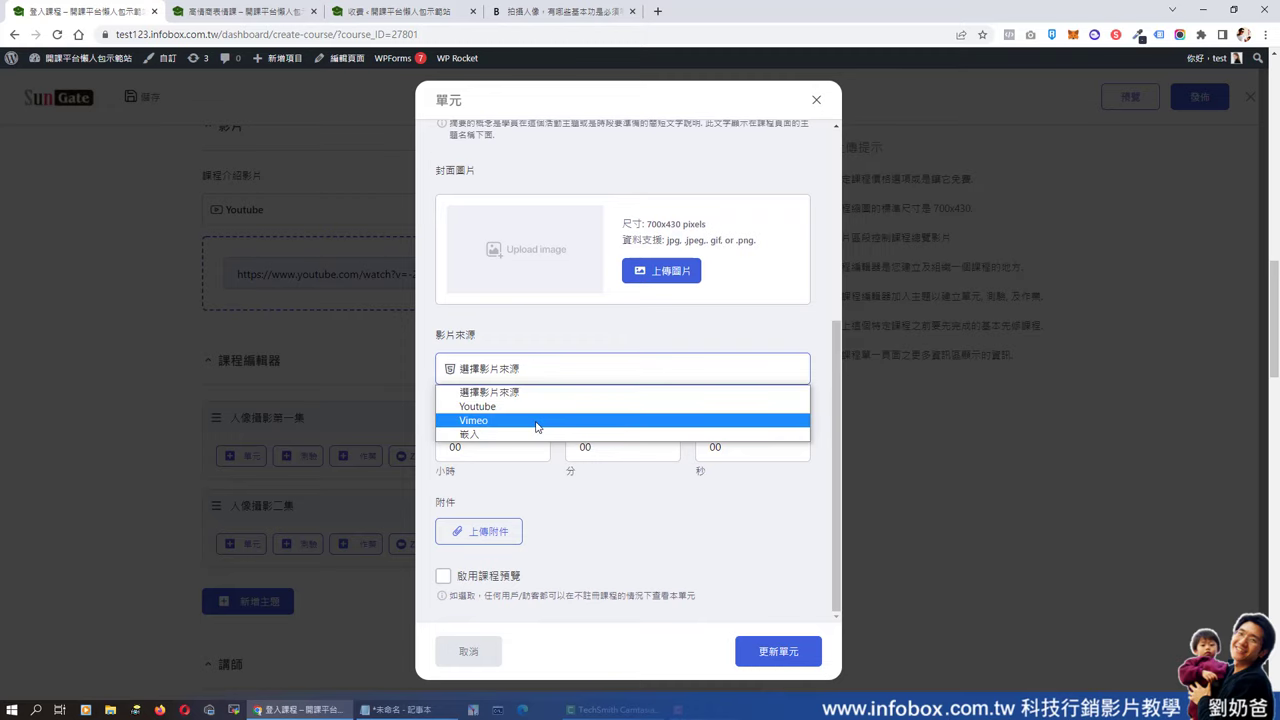
click(535, 420)
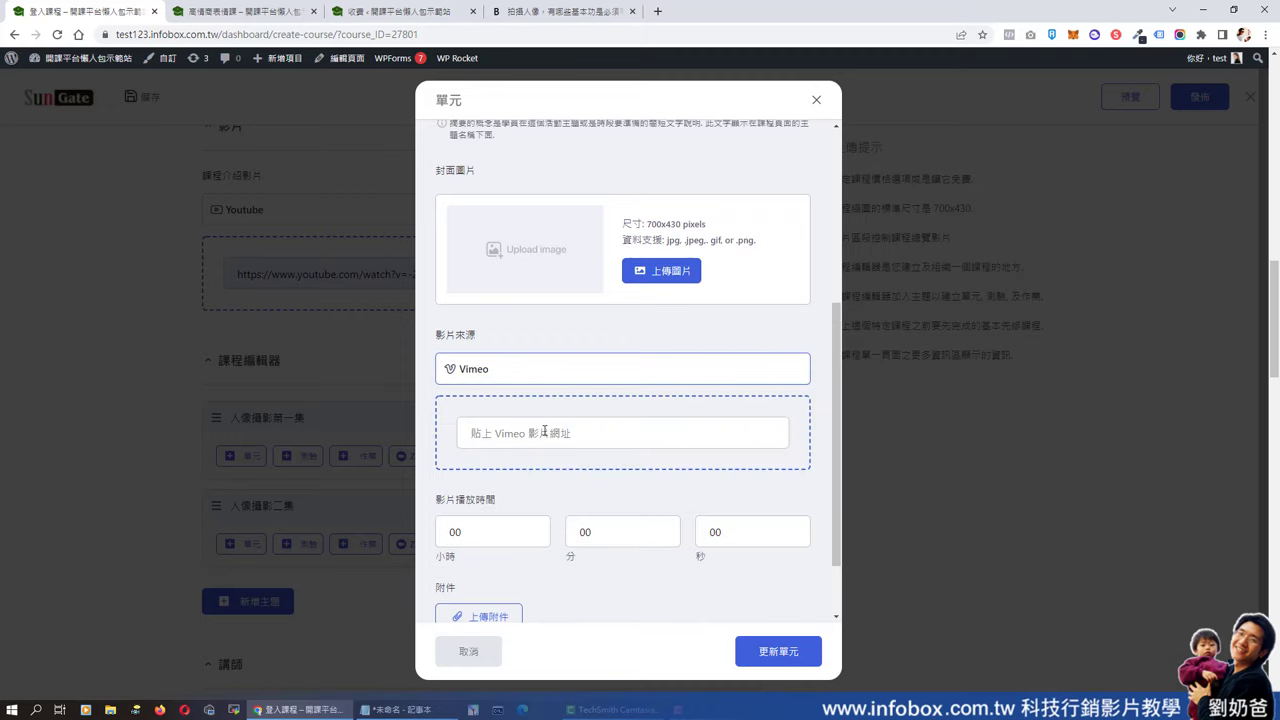
click(548, 432)
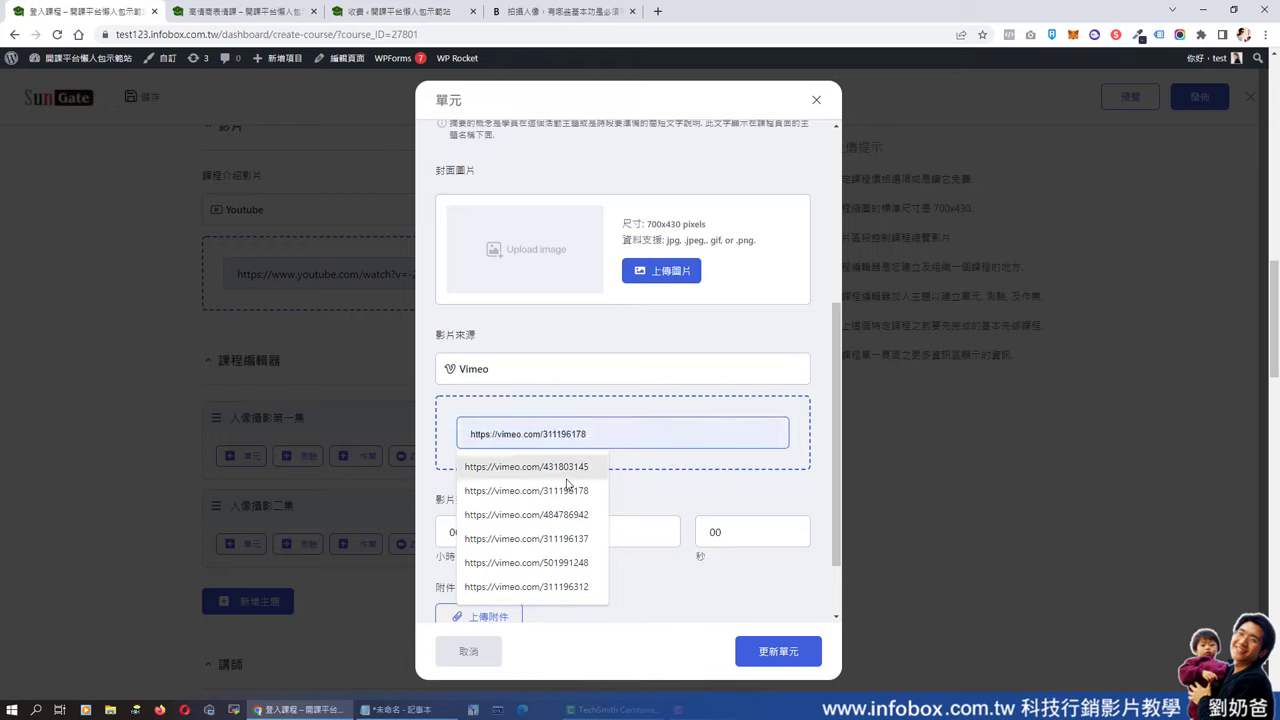
click(586, 464)
key(ctrl+a)
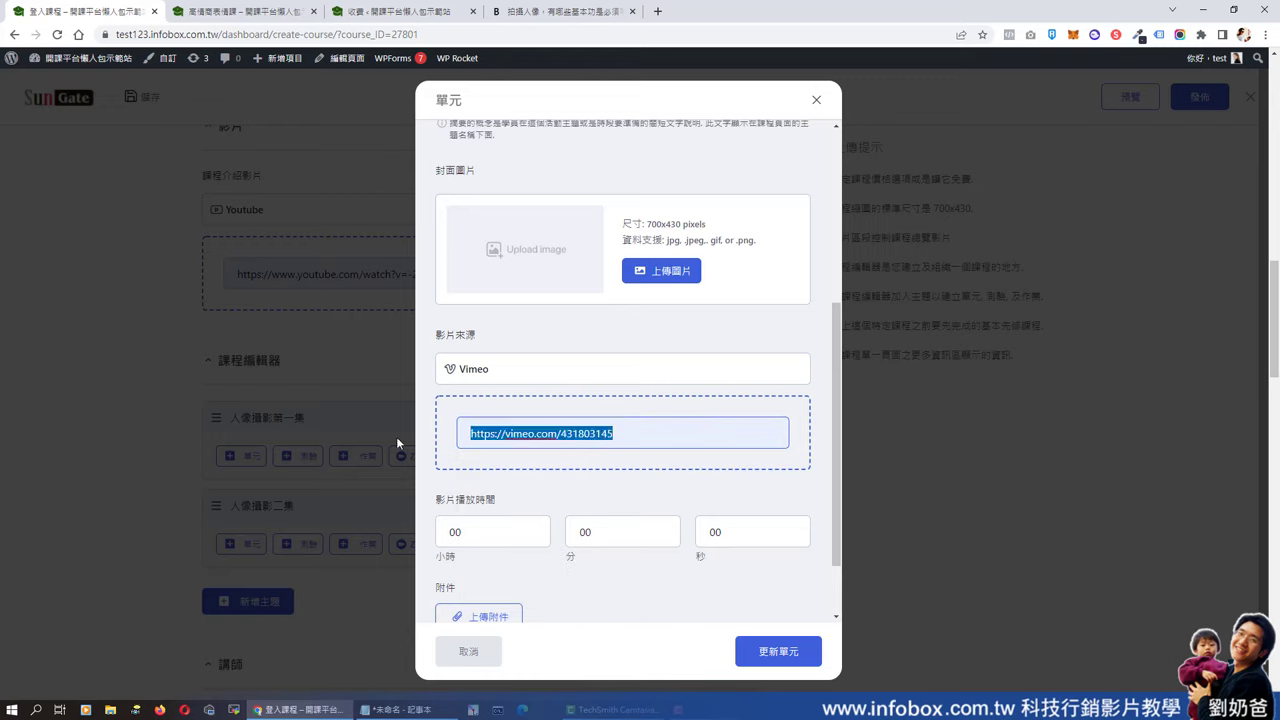
click(570, 379)
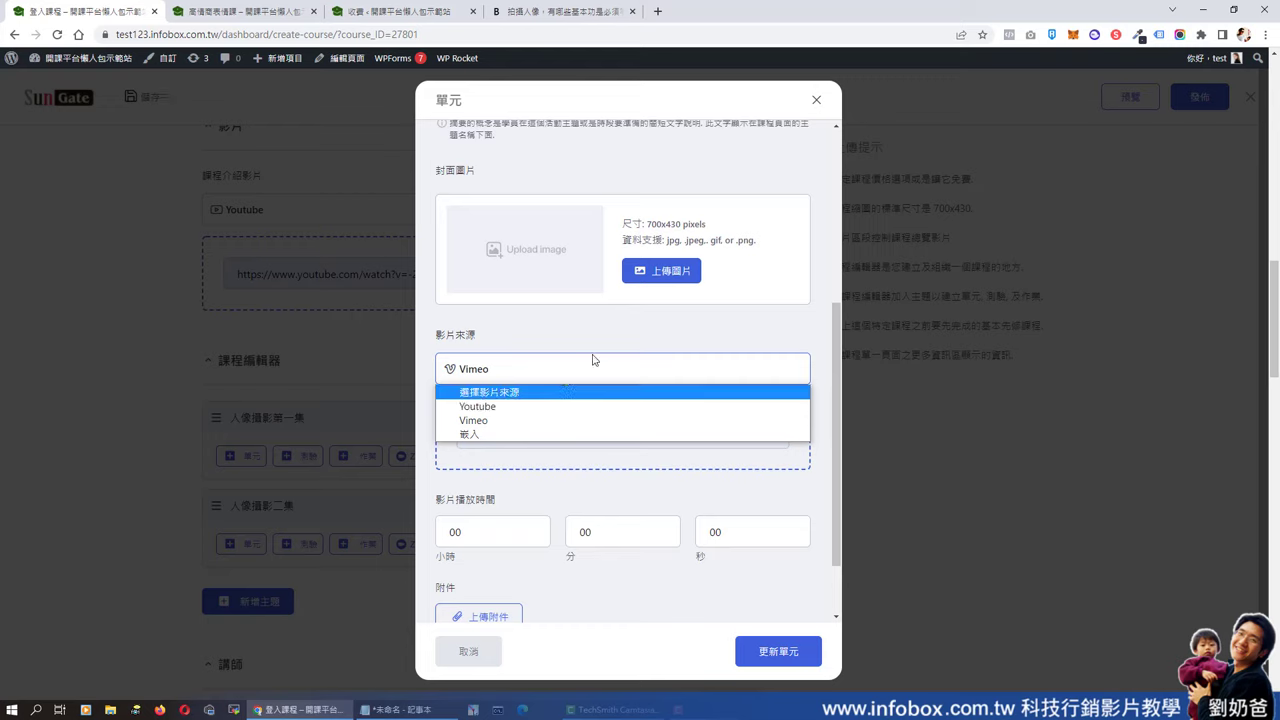
click(605, 406)
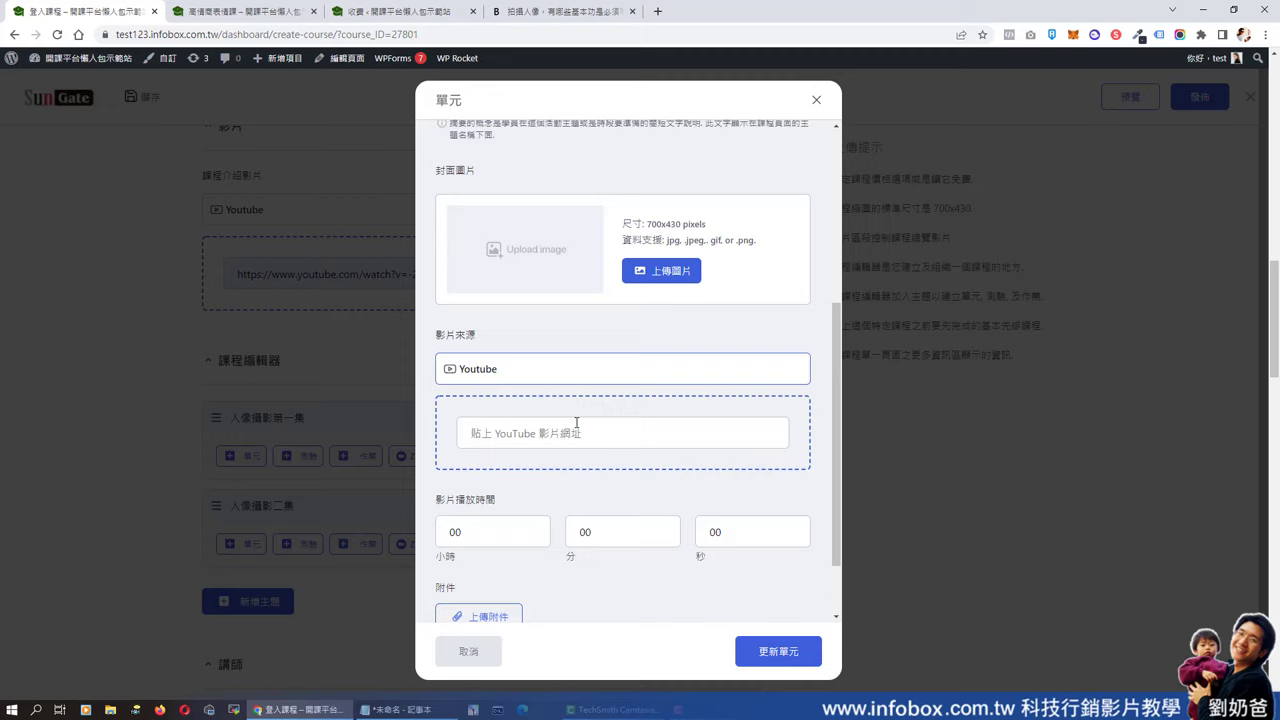
click(531, 371)
click(516, 421)
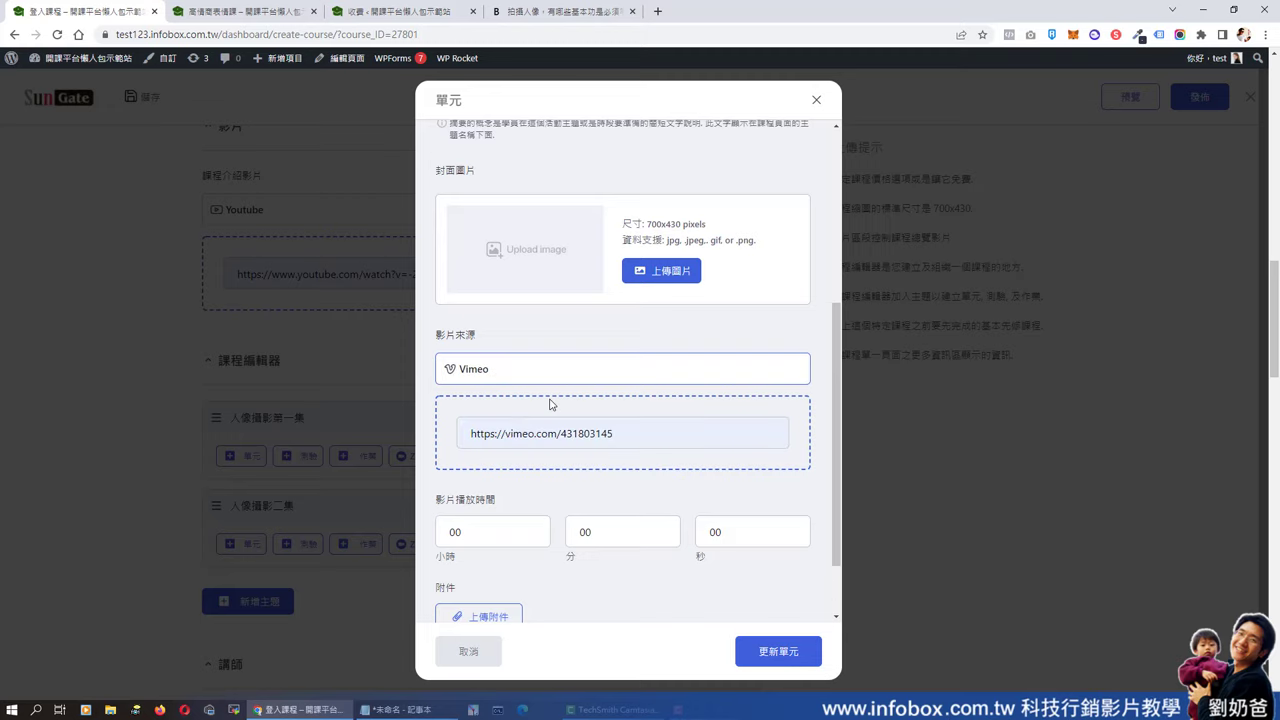
- Set the lesson video playback time to 4 minutes 3 seconds
click(626, 529)
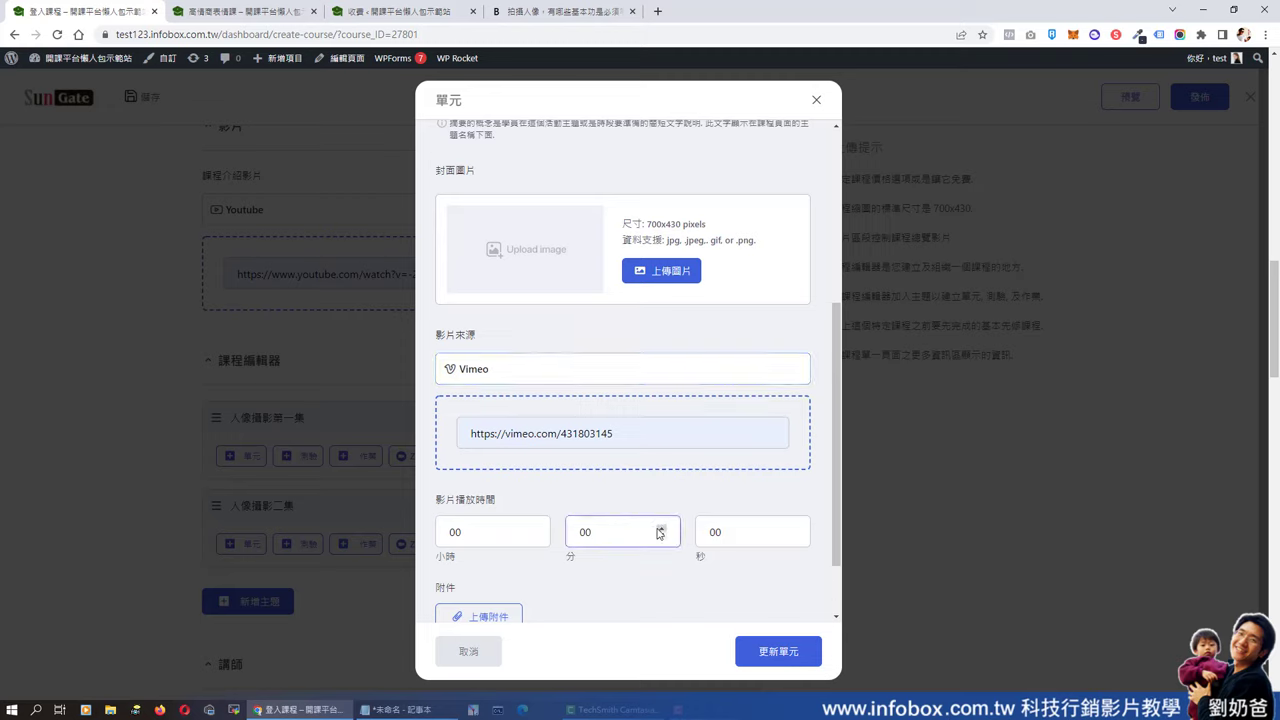
key(BackSpace)
key(BackSpace)
text(4)
click(715, 531)
key(BackSpace)
key(BackSpace)
text(3)
scroll(700, 563, down, 1)
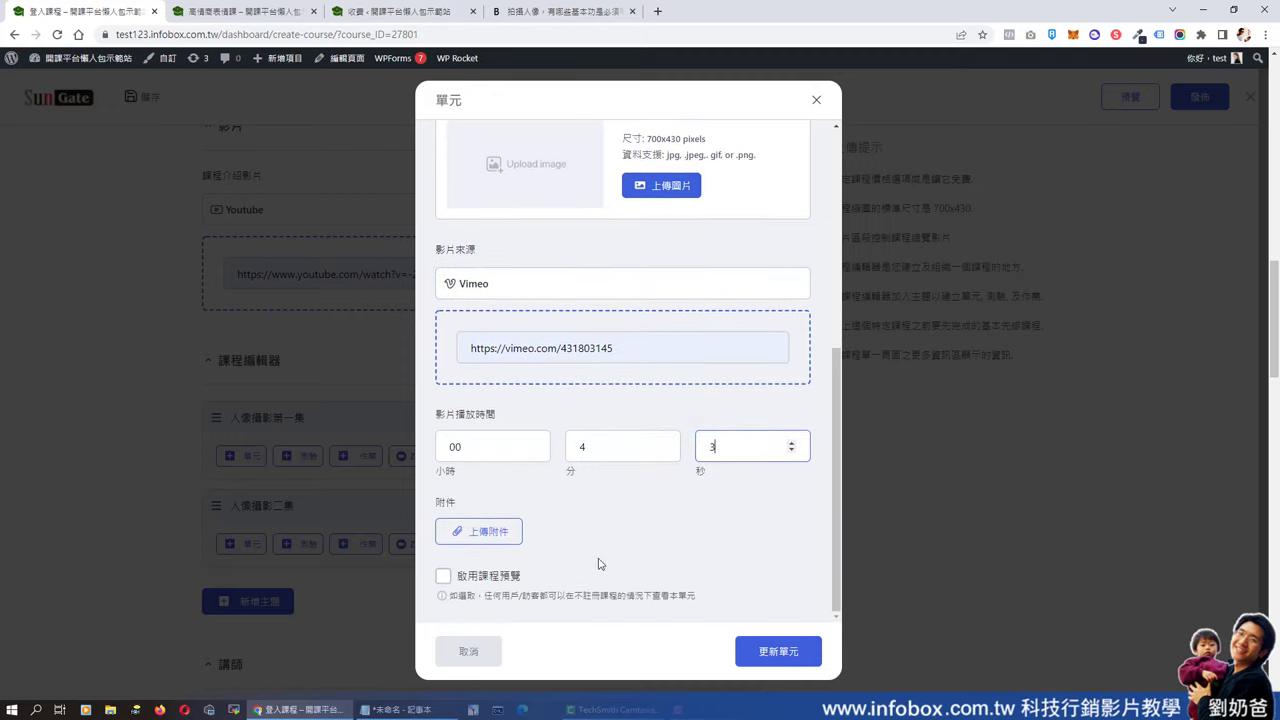
click(485, 531)
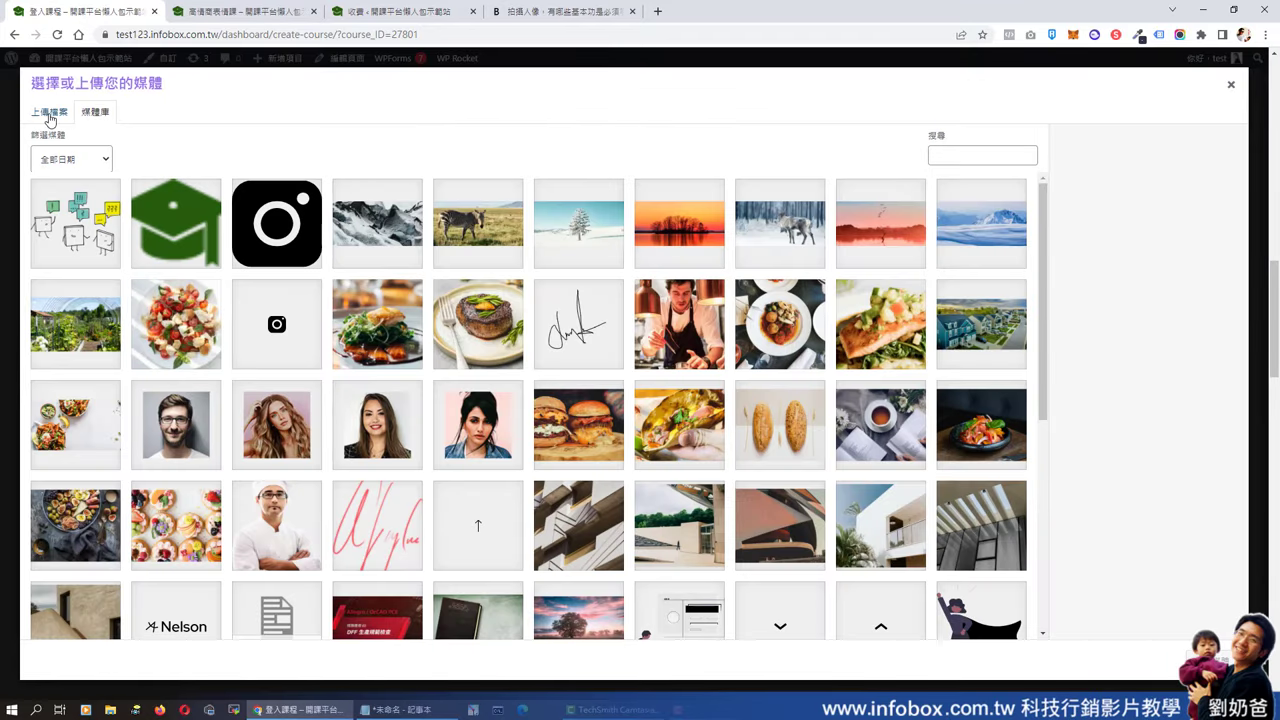
- Upload the 英文課 xlsx spreadsheet as a lesson attachment
click(49, 116)
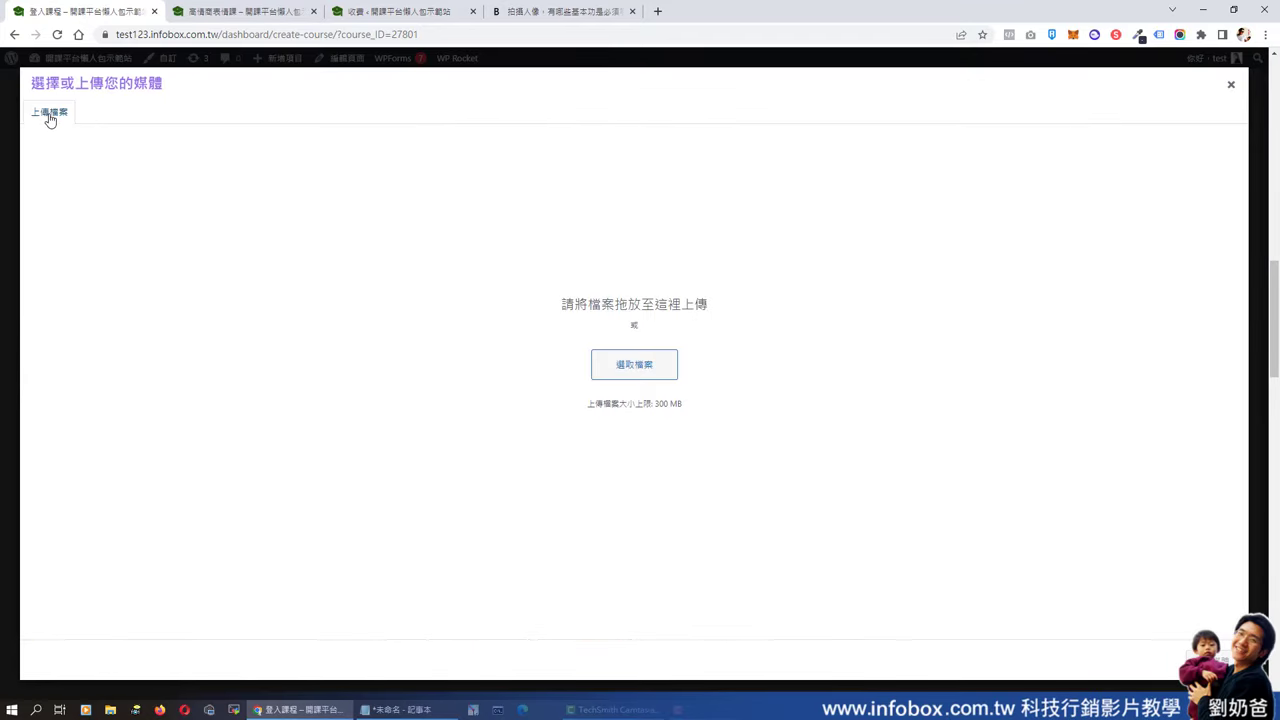
click(624, 372)
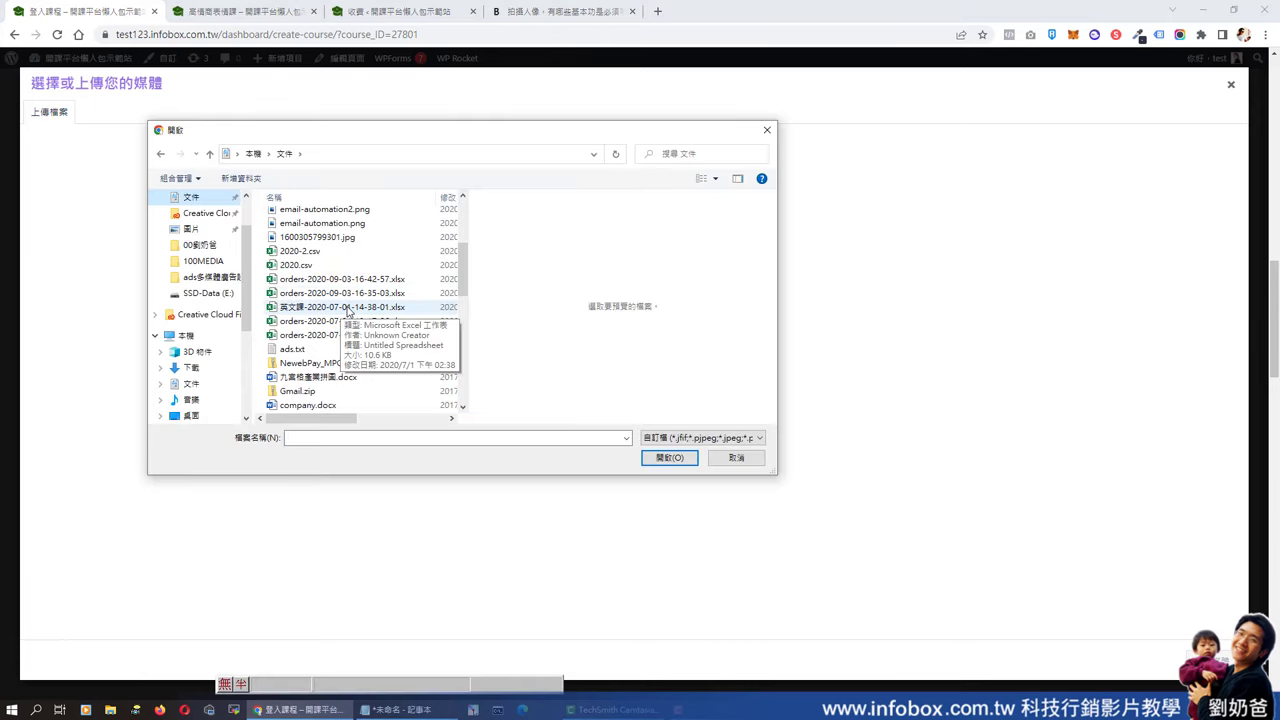
double_click(348, 311)
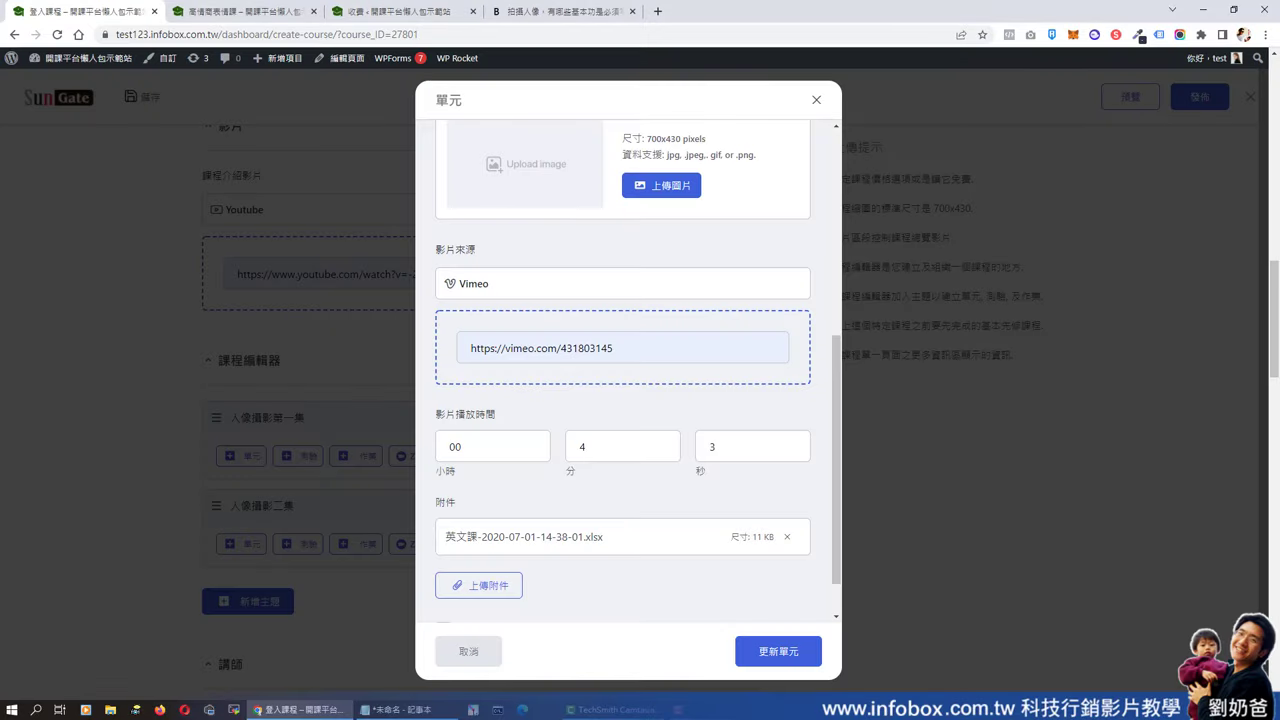
scroll(547, 498, down, 1)
- Attach the graduation-cap logo image and enable 啟用課程預覽 for the lesson
click(479, 531)
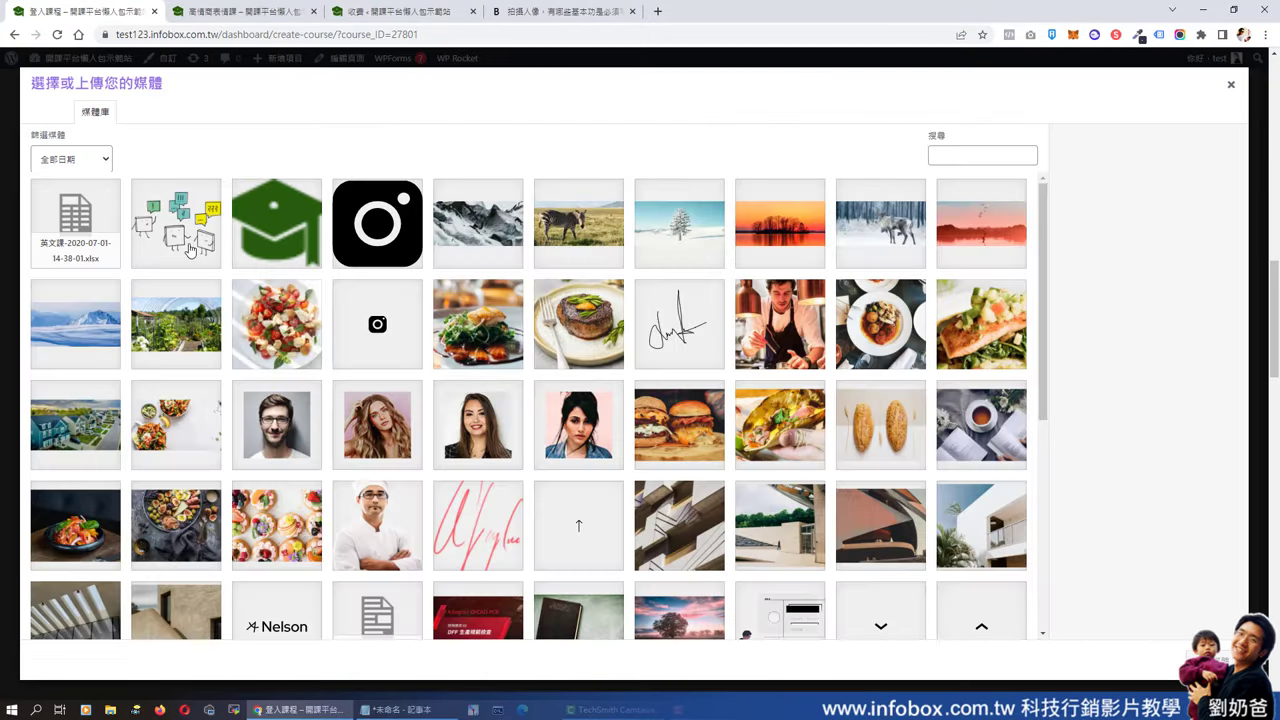
click(186, 250)
click(287, 266)
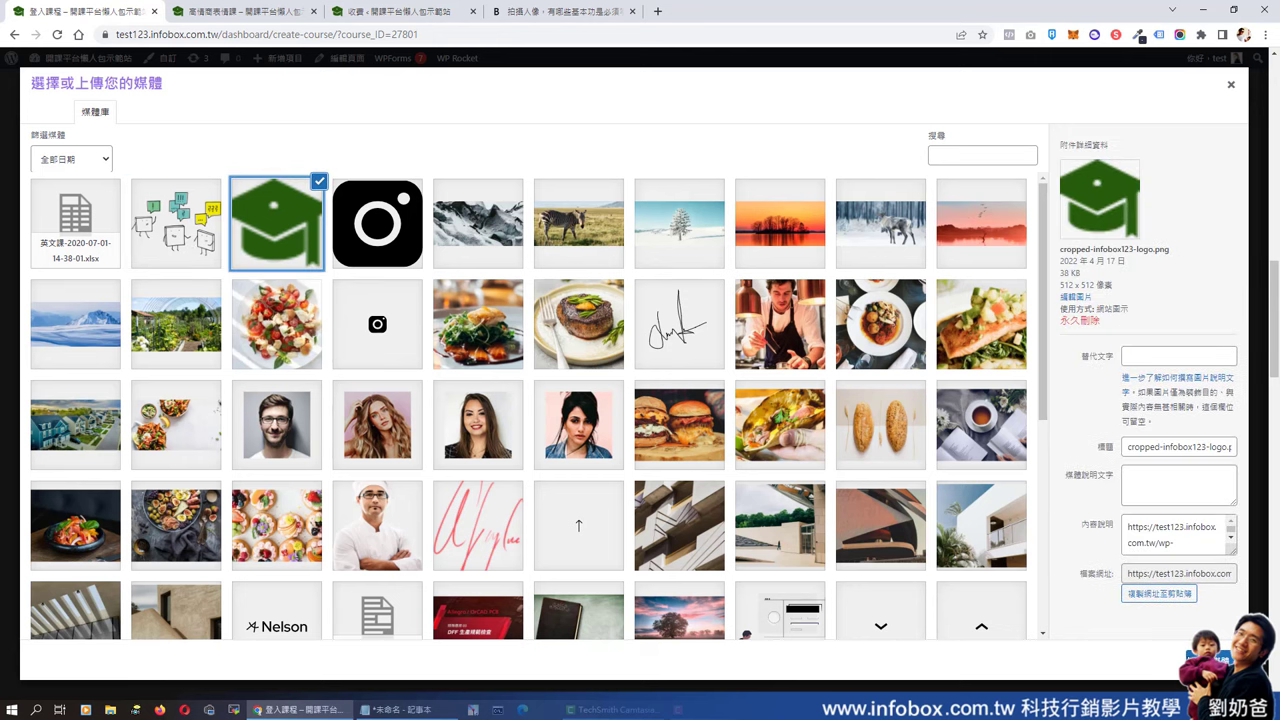
click(1222, 657)
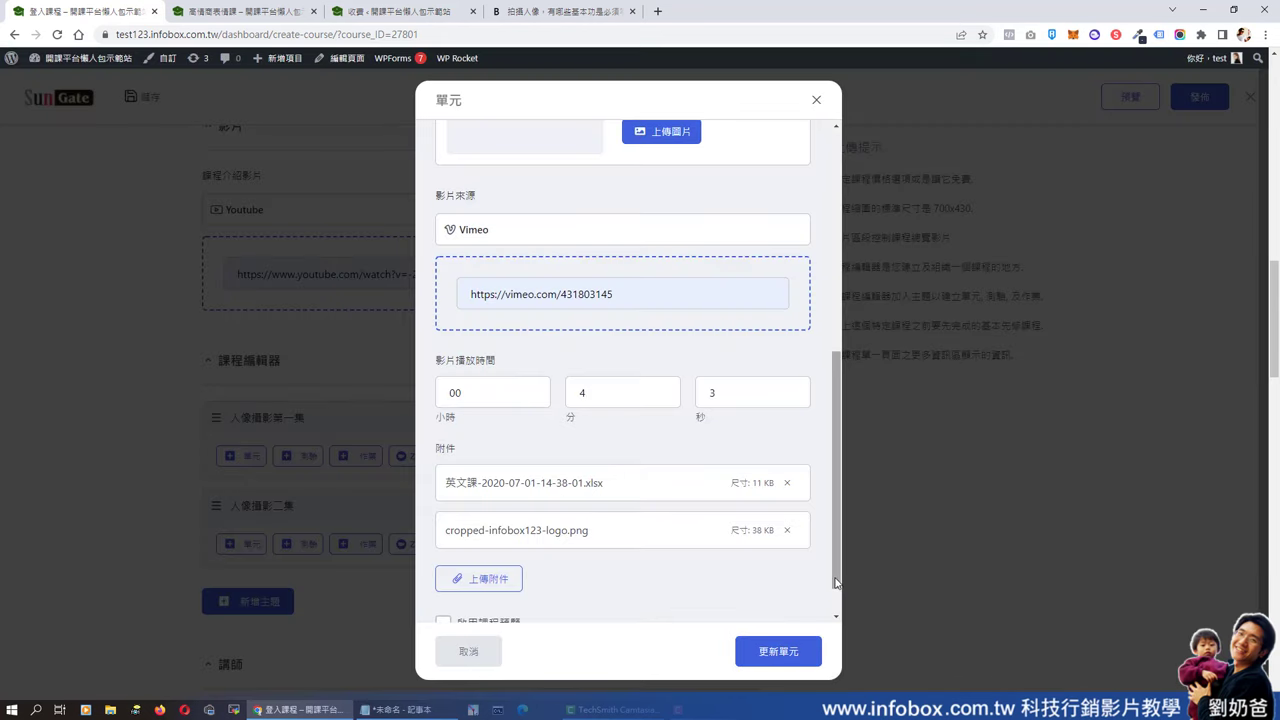
scroll(843, 585, down, 1)
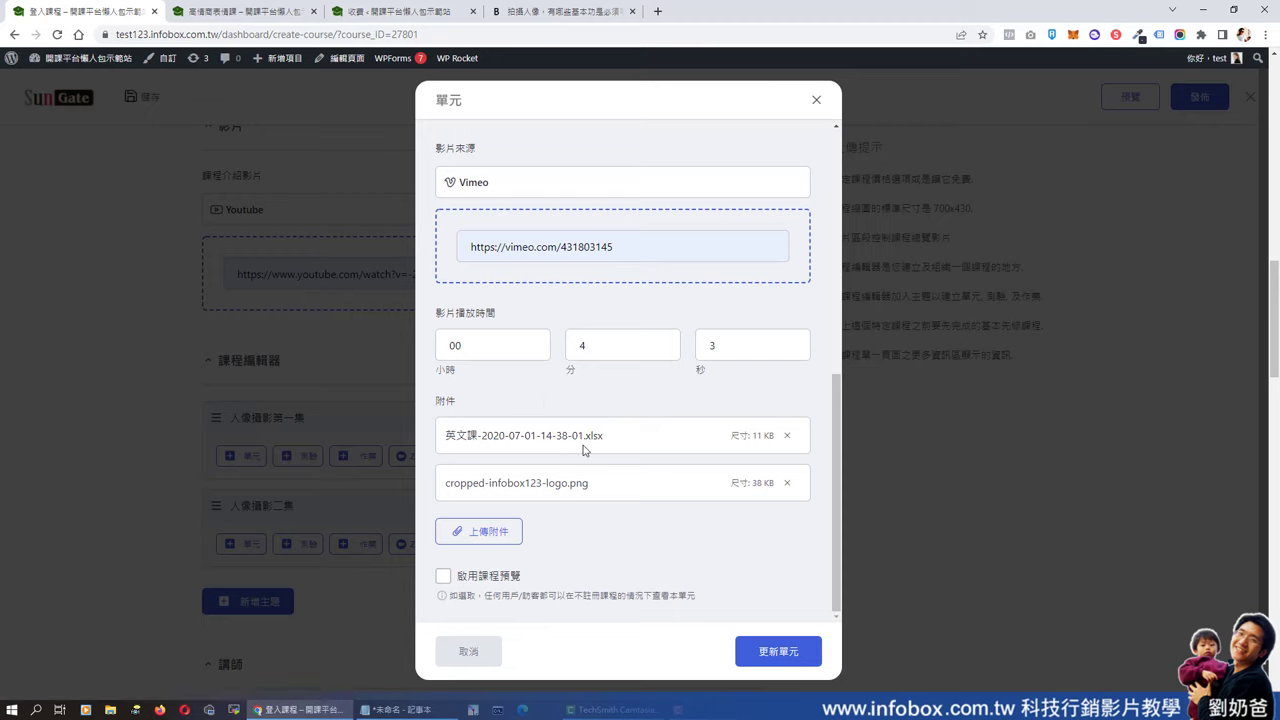
click(443, 577)
- Save the first lesson and start lesson 第二集的美女拍照第一單元 under topic 人像攝影二集
click(790, 660)
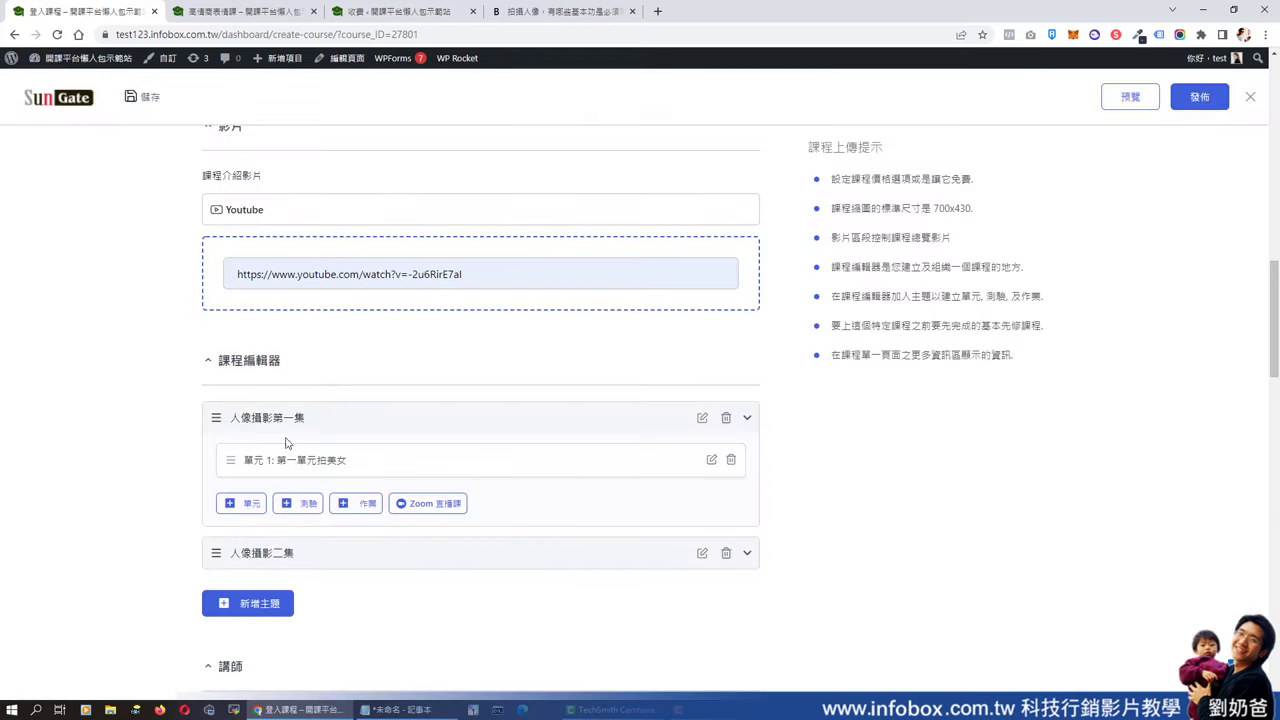
click(254, 557)
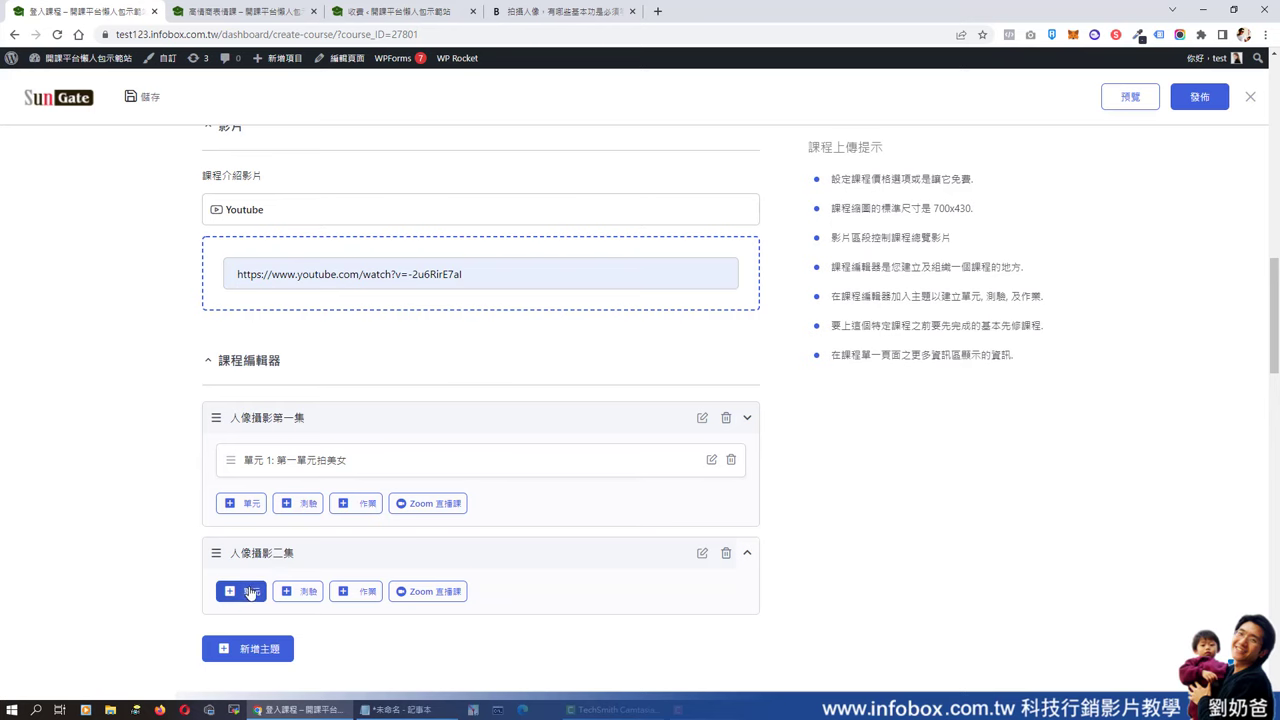
click(247, 592)
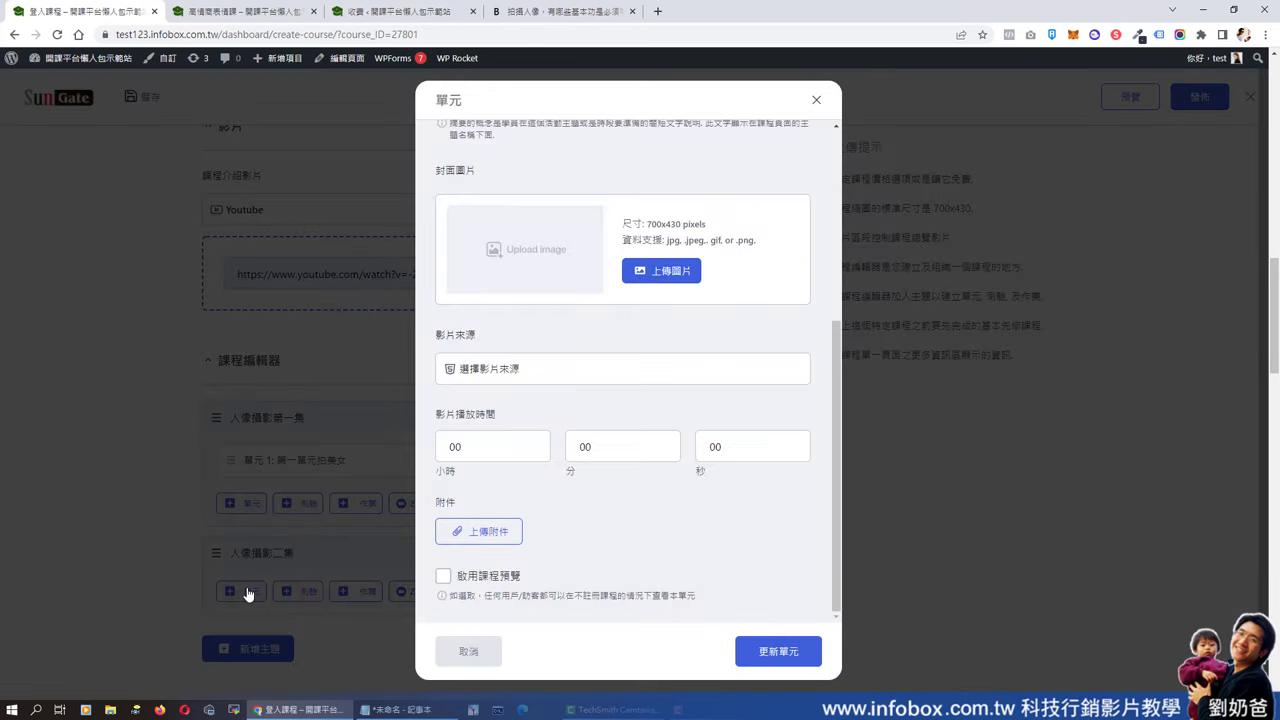
text(第二集)
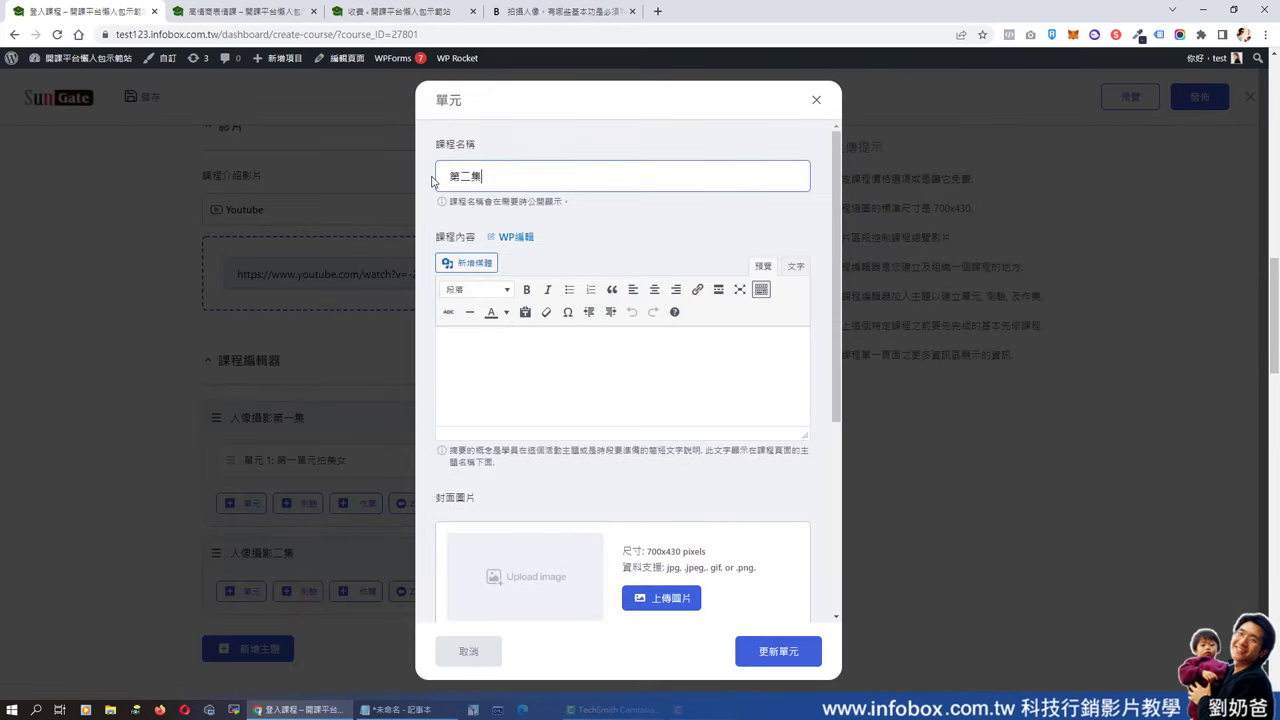
text(的美女拍照第一單元)
click(607, 344)
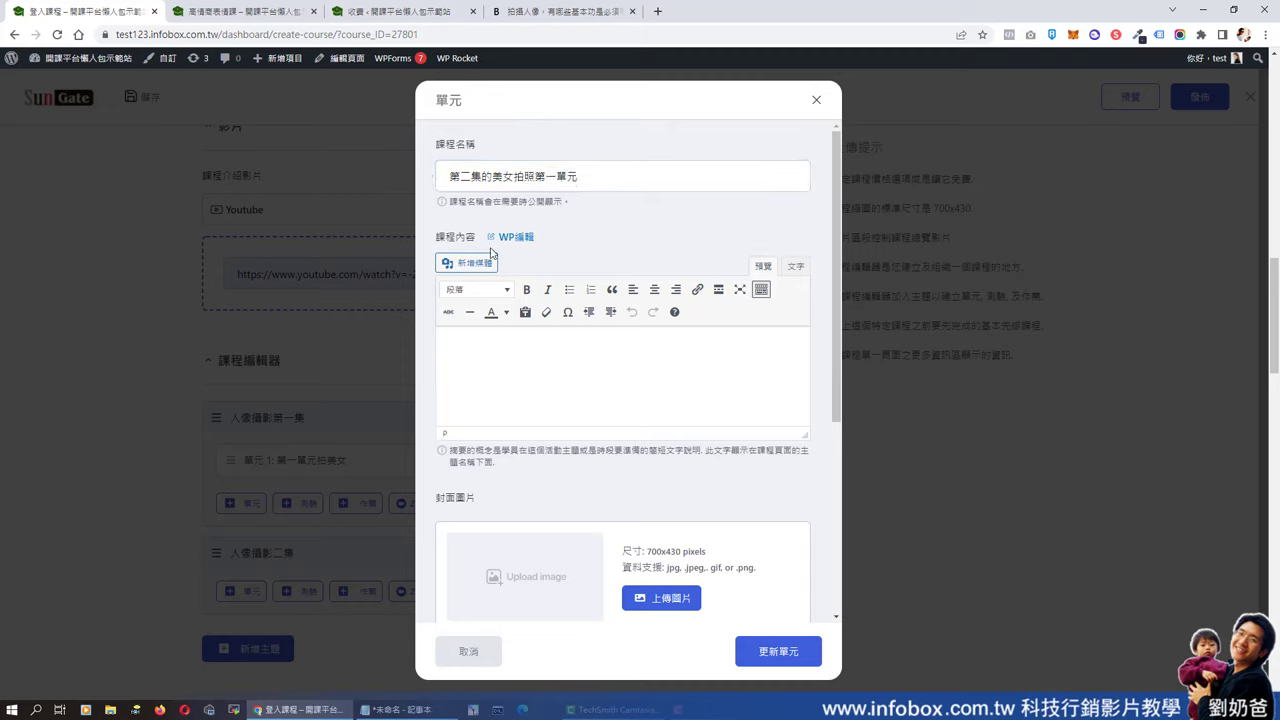
scroll(637, 405, down, 3)
scroll(637, 405, down, 2)
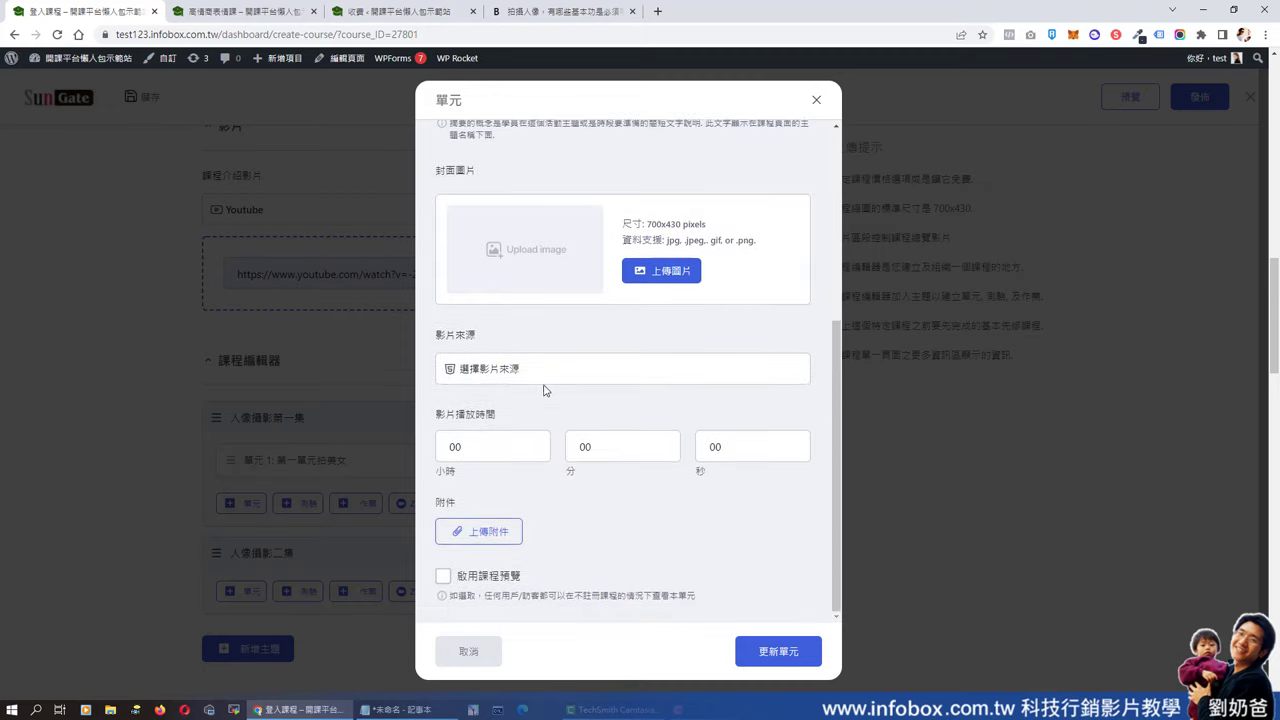
click(551, 372)
click(534, 422)
click(534, 424)
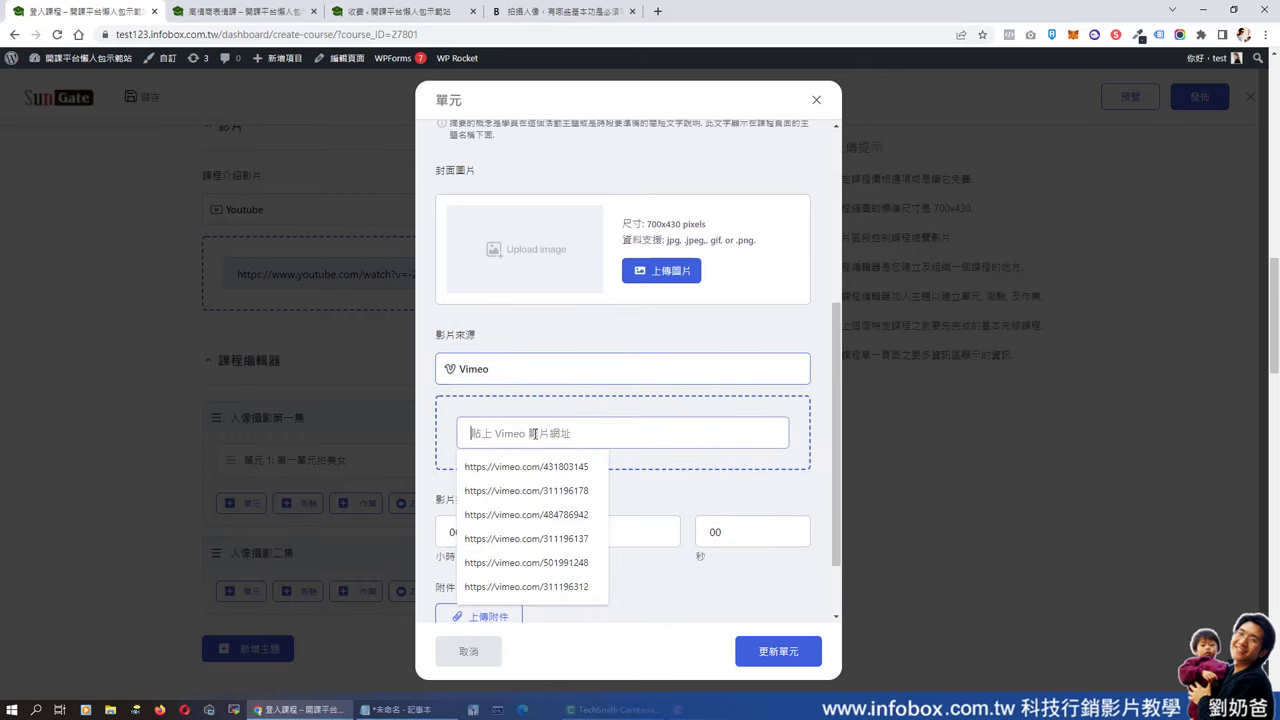
click(551, 530)
key(ctrl+a)
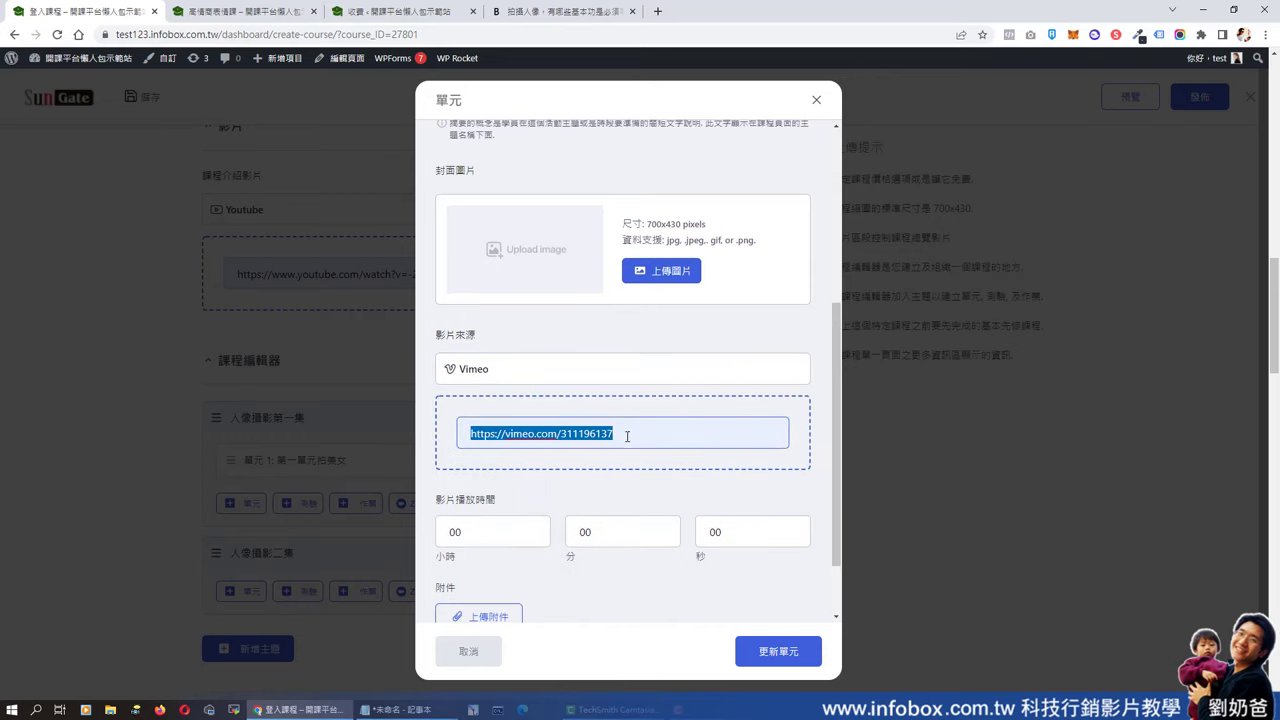
click(627, 436)
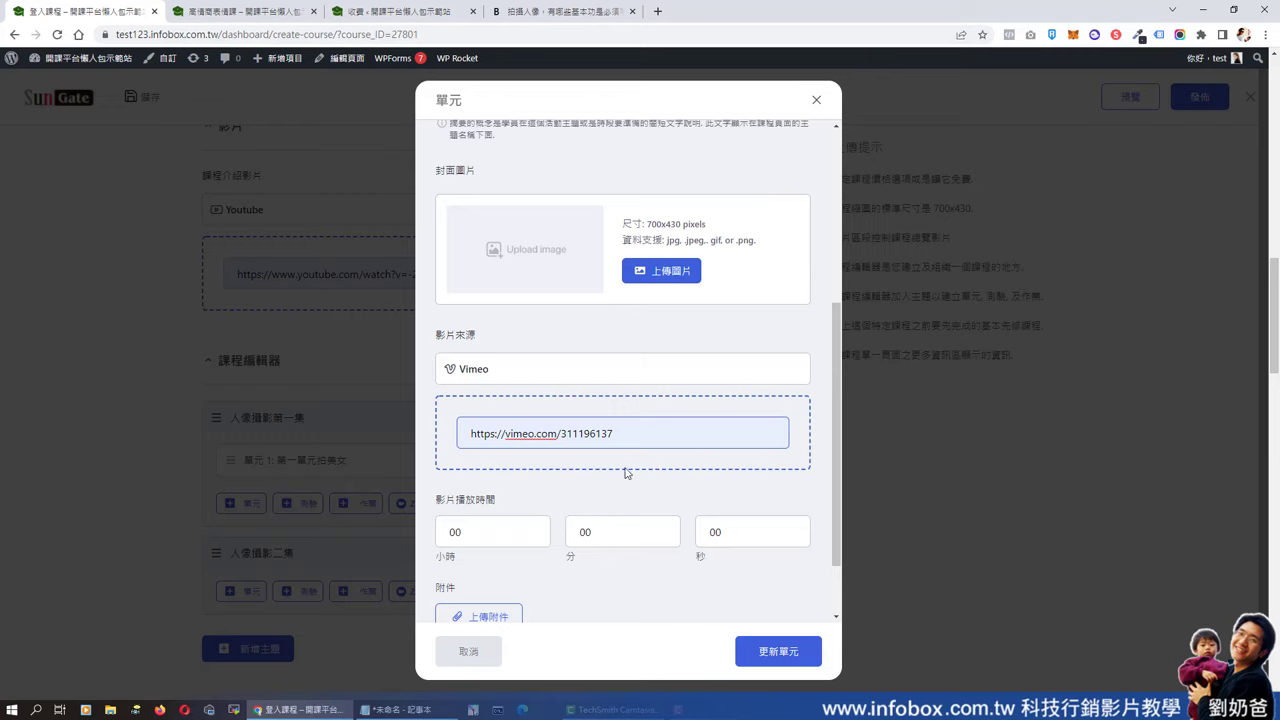
click(661, 531)
text(2)
scroll(661, 531, down, 1)
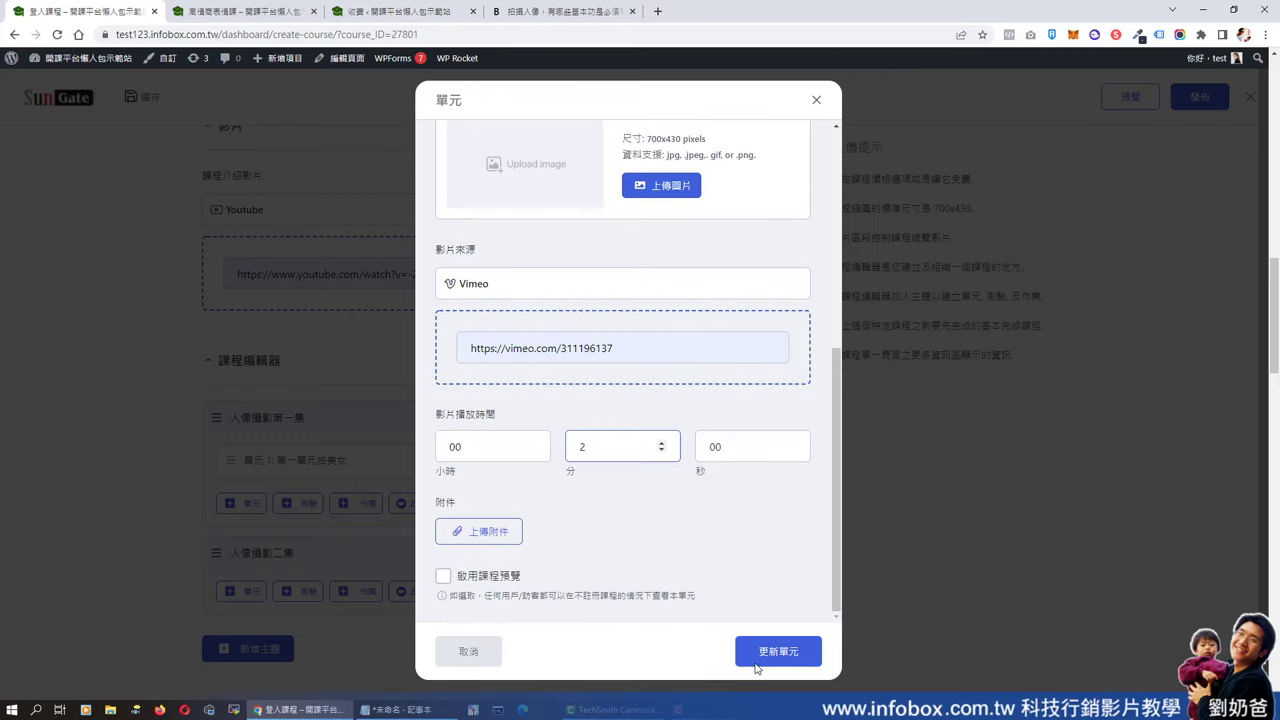
click(771, 656)
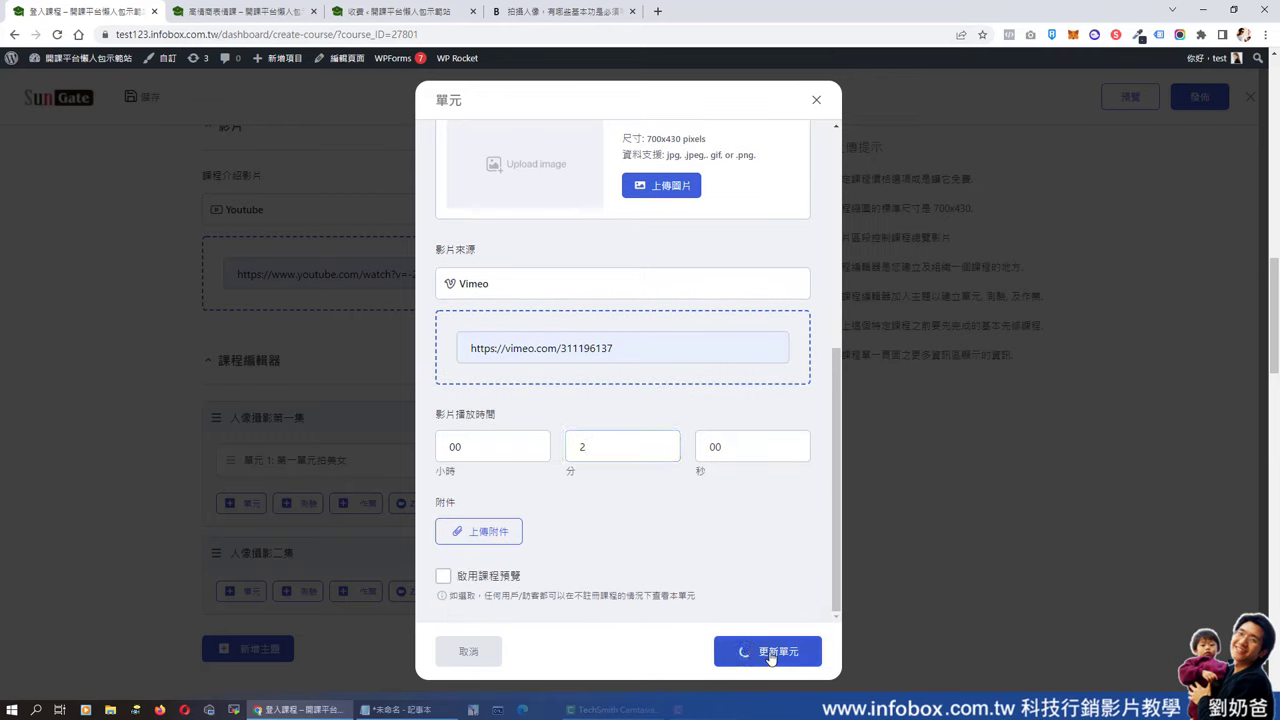
scroll(556, 467, up, 1)
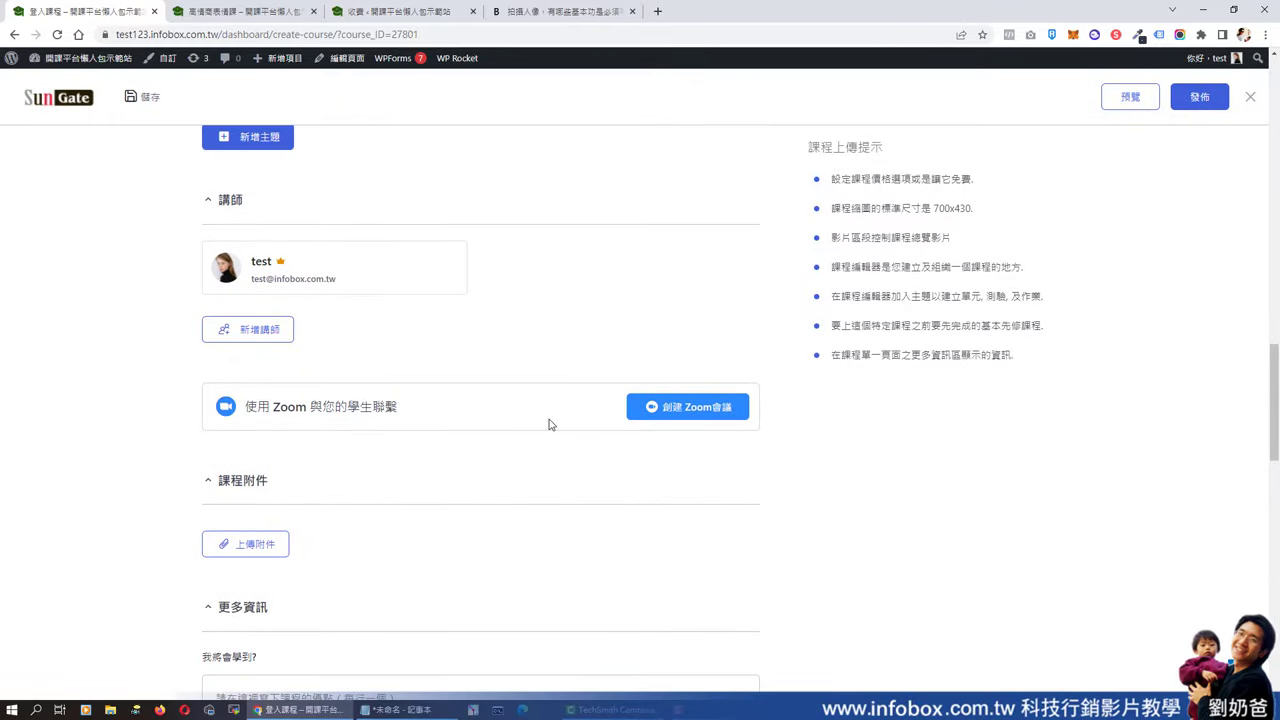
- Add the portrait image testimonial-03-free-img.jpg from the media library under 課程附件
scroll(549, 425, down, 1)
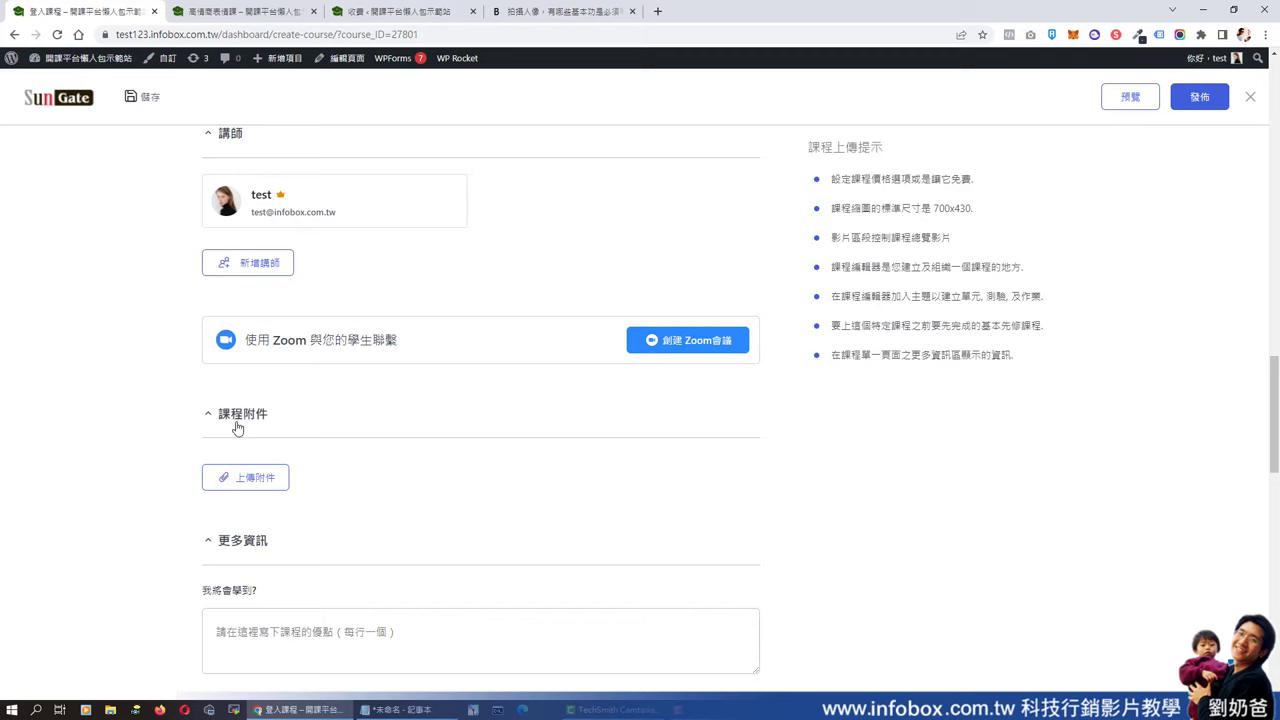
click(252, 478)
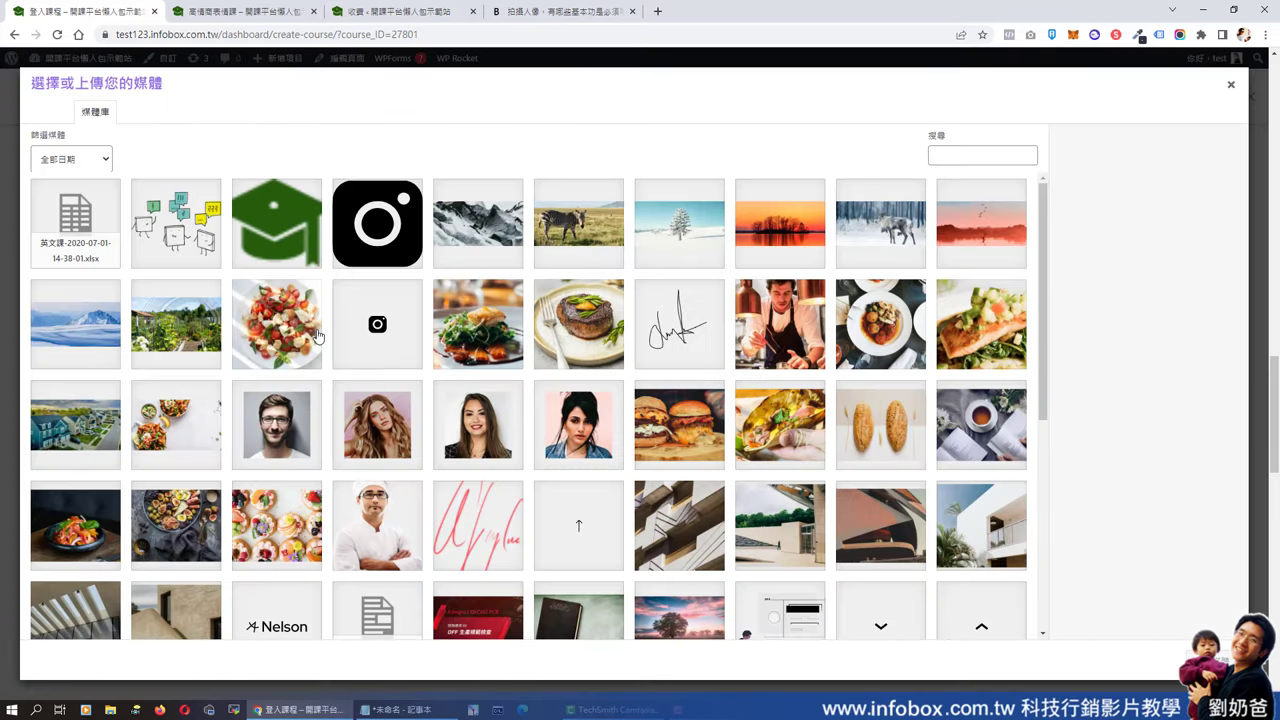
click(490, 432)
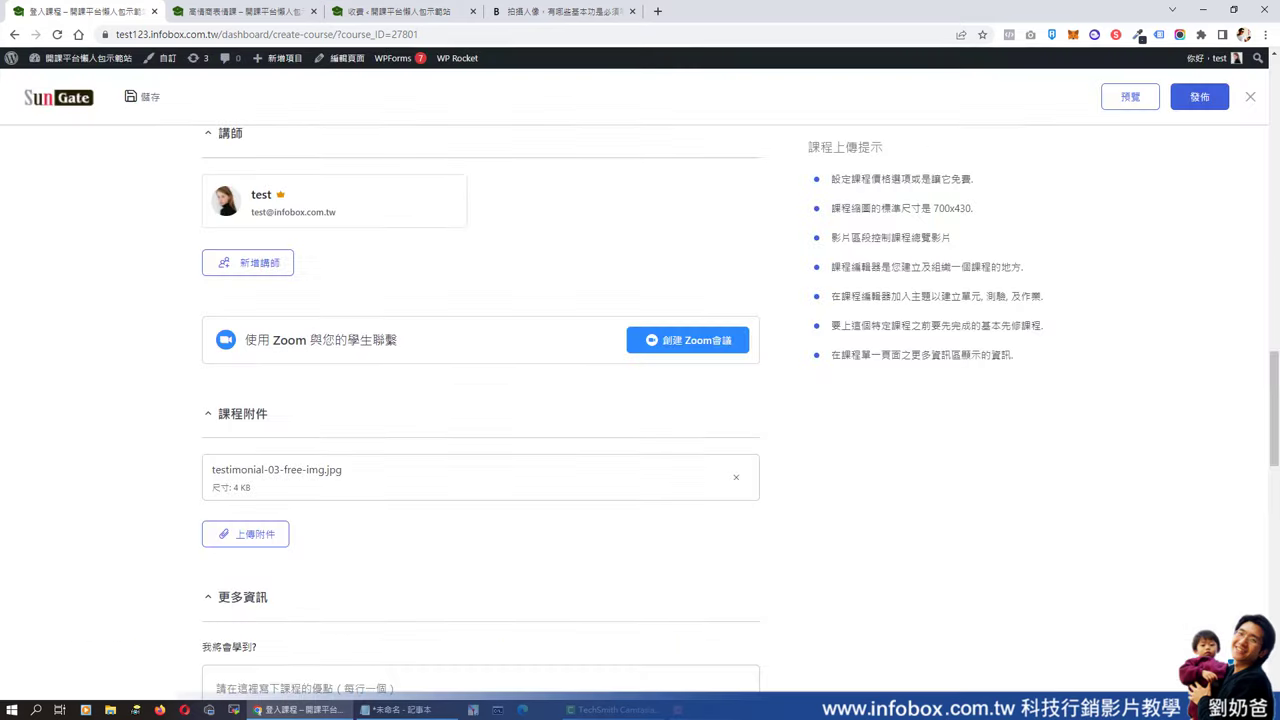
scroll(629, 443, down, 3)
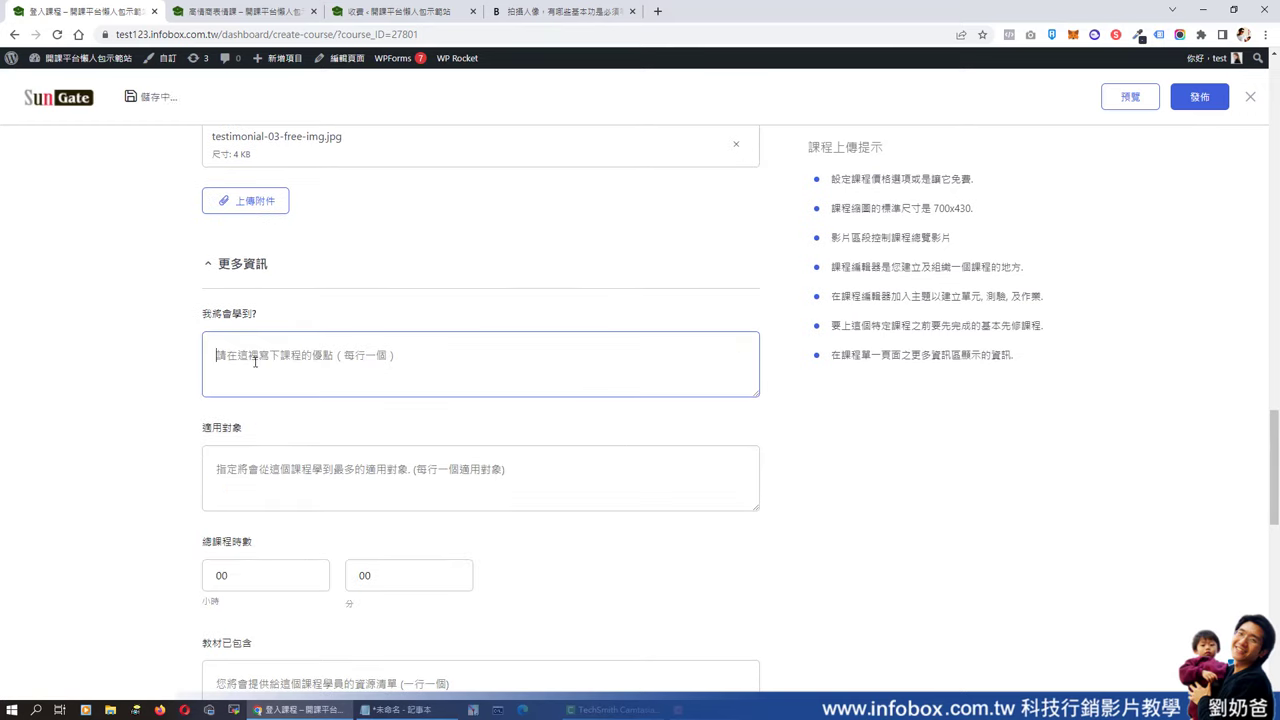
- Enter outcomes 學習光圈的使用 and 快門, and audiences 有興趣學拍照的人 and 想買單眼相機的人
text(學習光圈的使用)
key(Return)
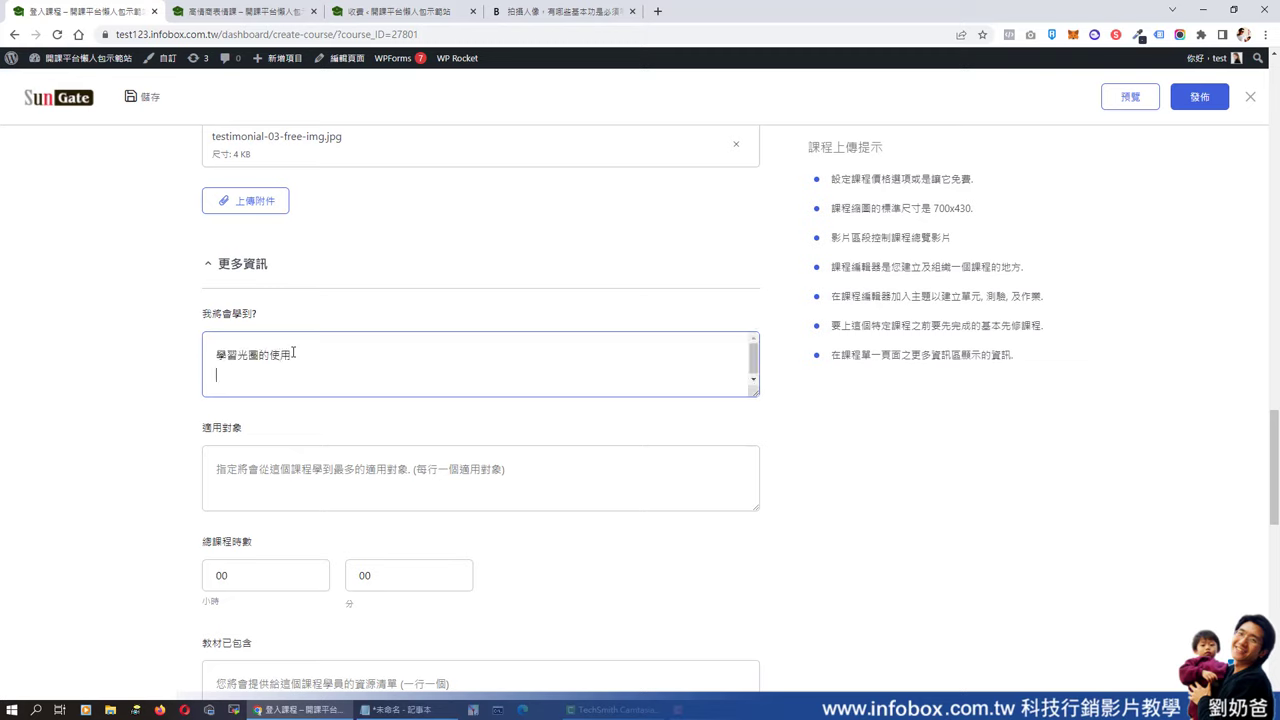
text(快門的使用)
click(301, 462)
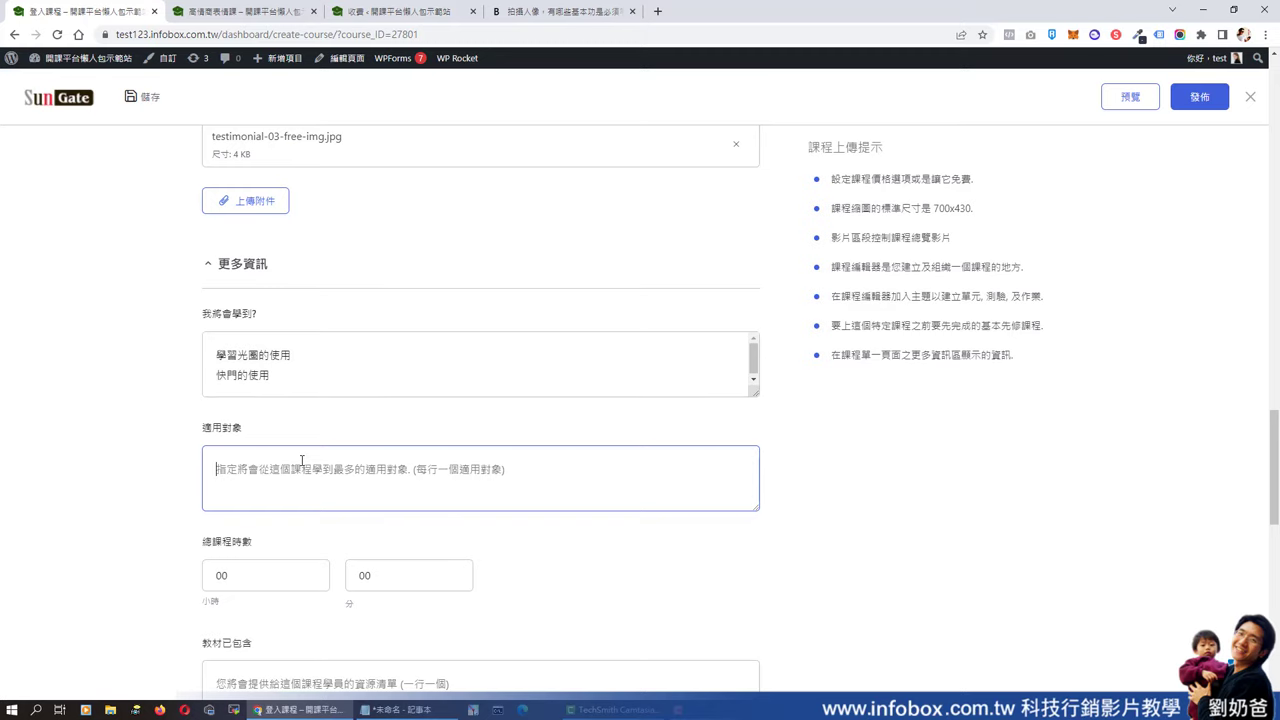
text(有興趣學拍照的人)
key(Return)
text(想買單眼相機的人)
- Set duration to 2 hours 3 minutes, materials pdf檔案下載, and requirements 有自己的相機 and 手機
scroll(301, 462, down, 2)
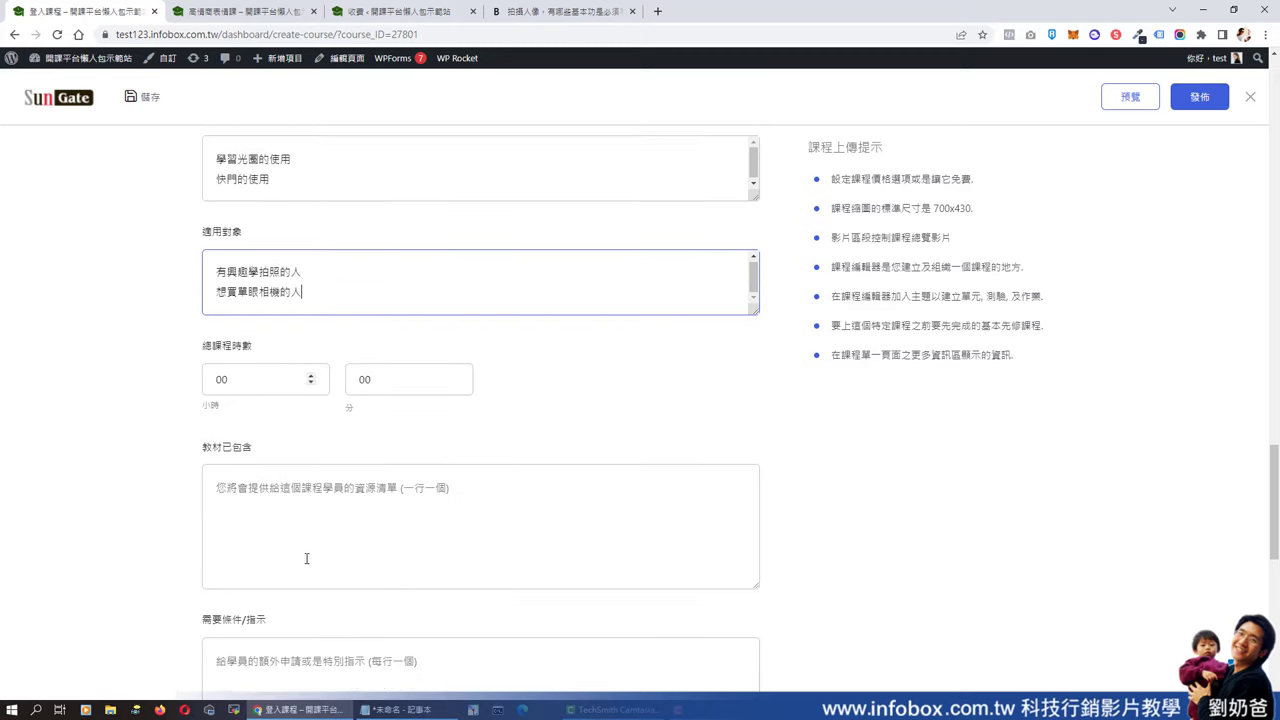
click(311, 371)
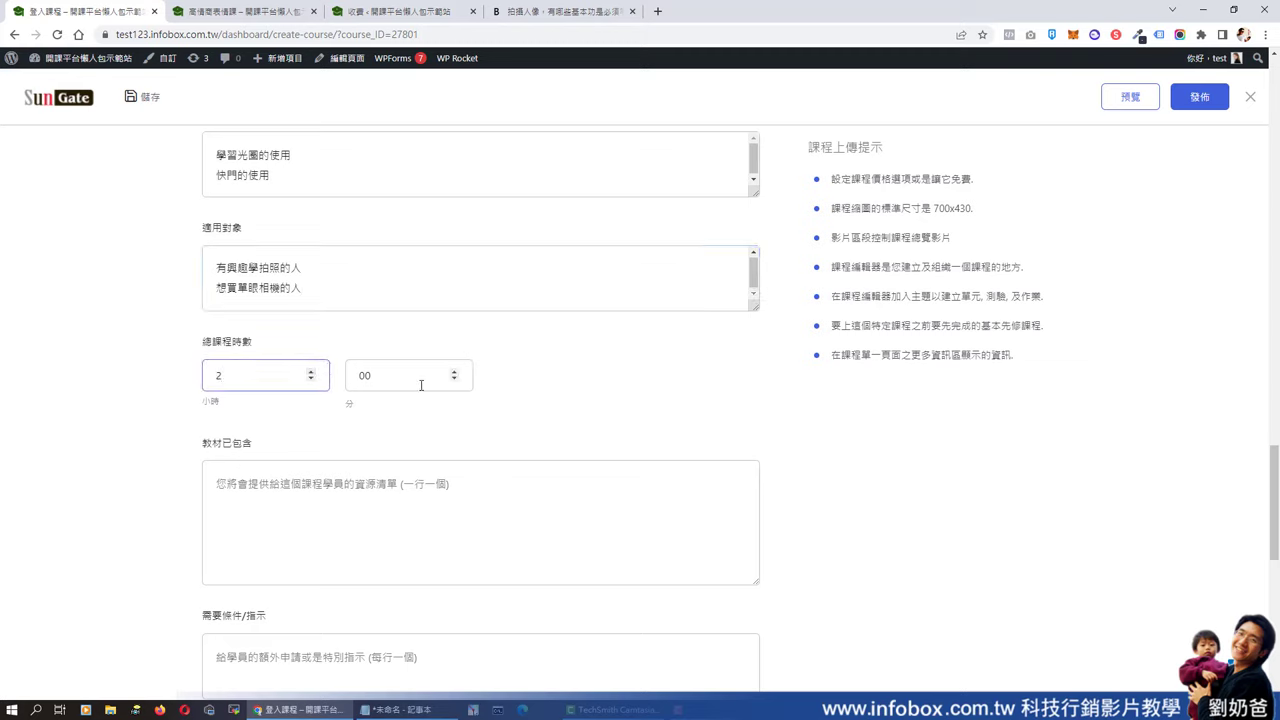
click(454, 372)
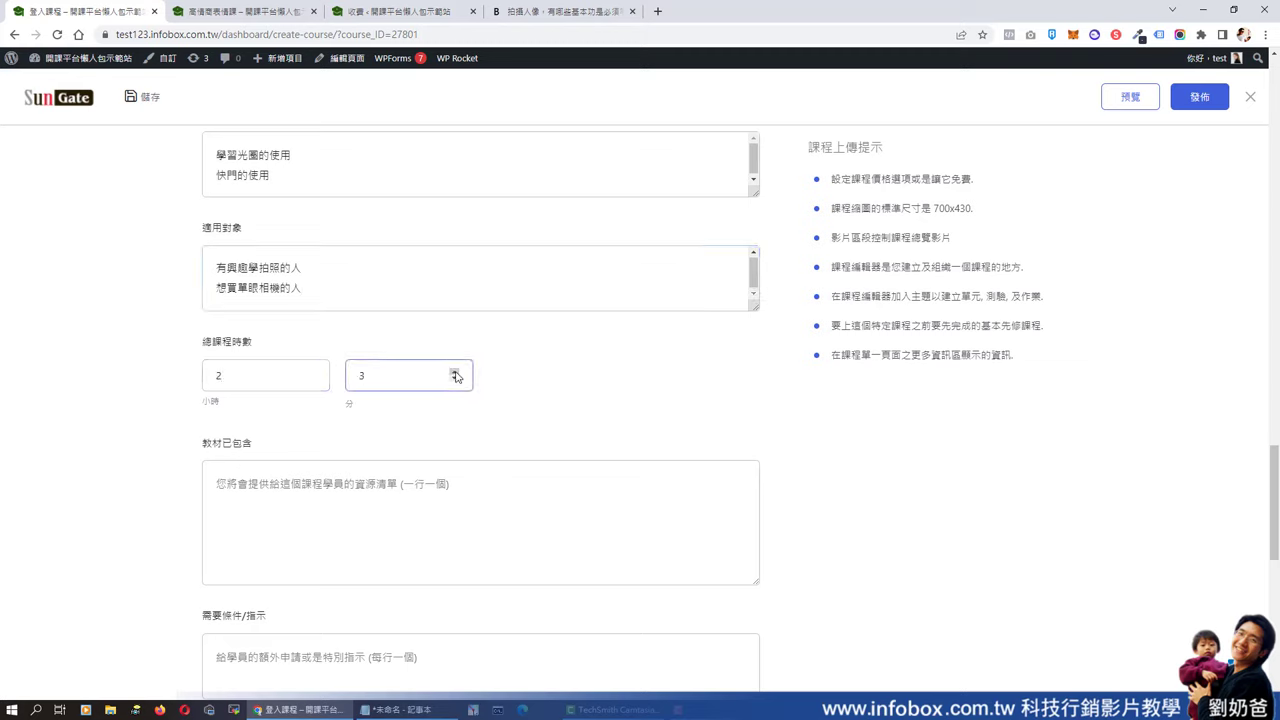
click(343, 482)
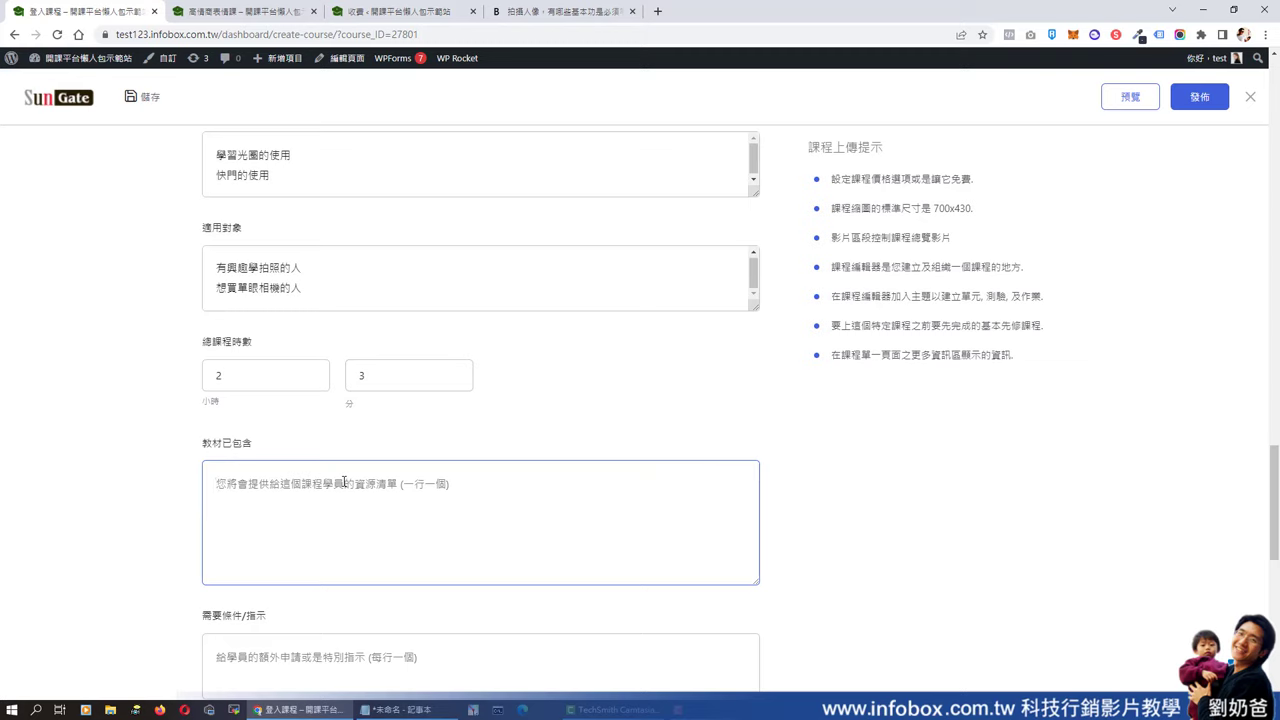
text(pdf檔案下載)
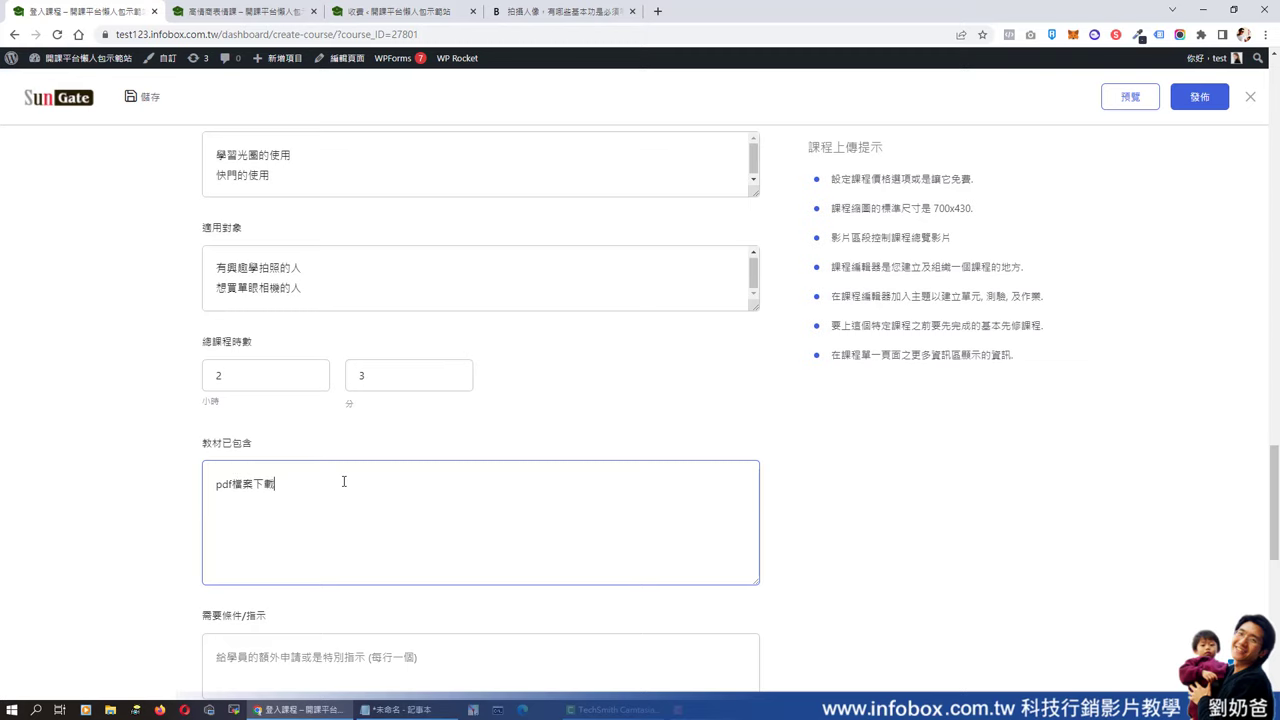
scroll(343, 482, down, 1)
click(324, 528)
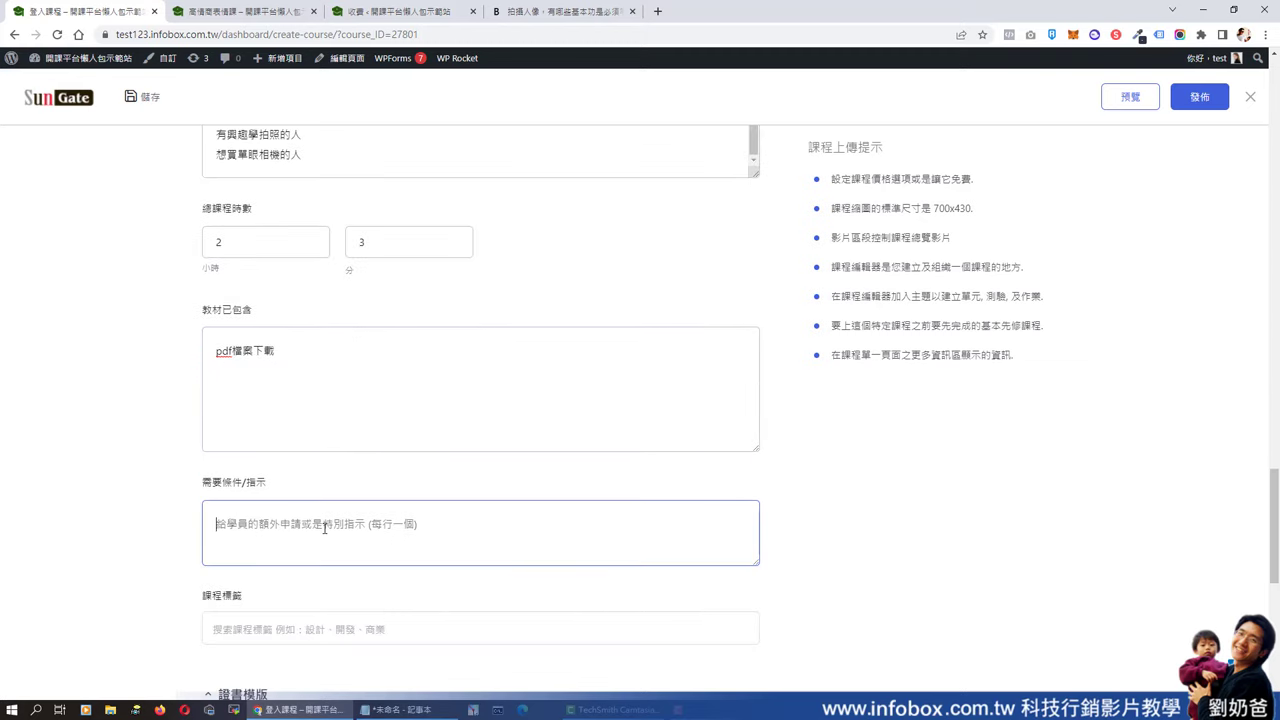
text(有自己的相機)
key(Return)
text(手機)
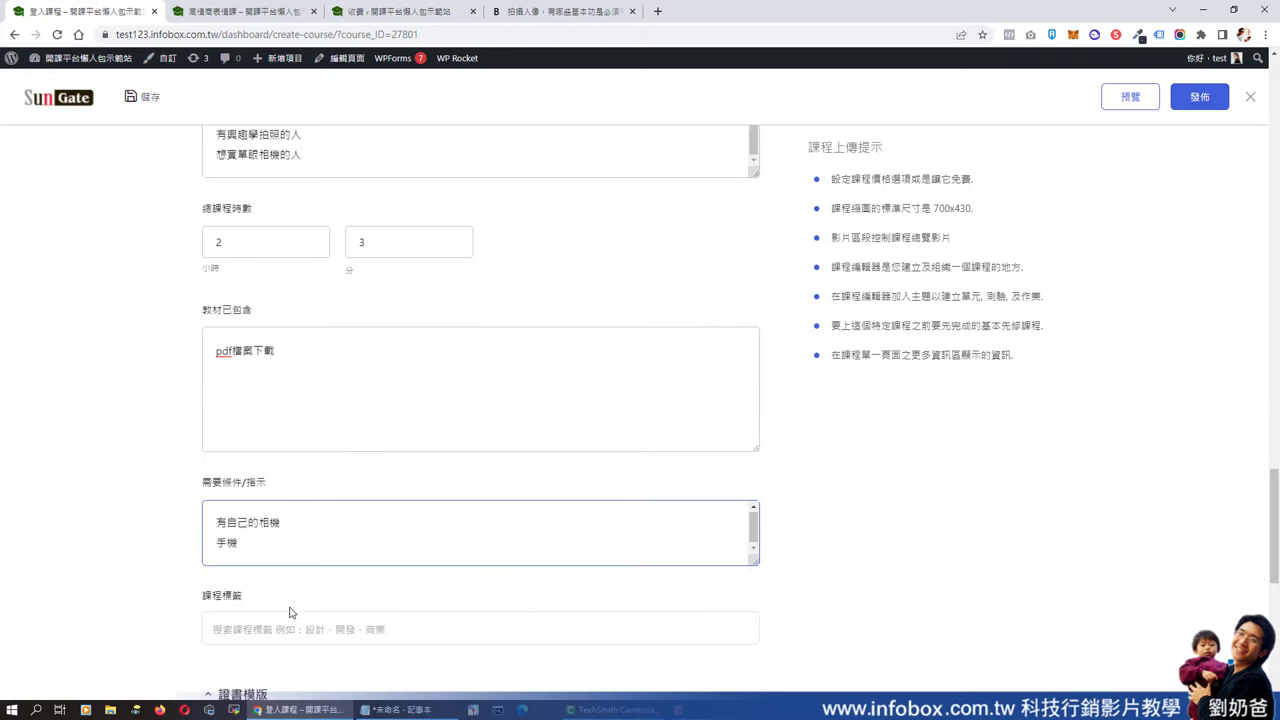
click(280, 626)
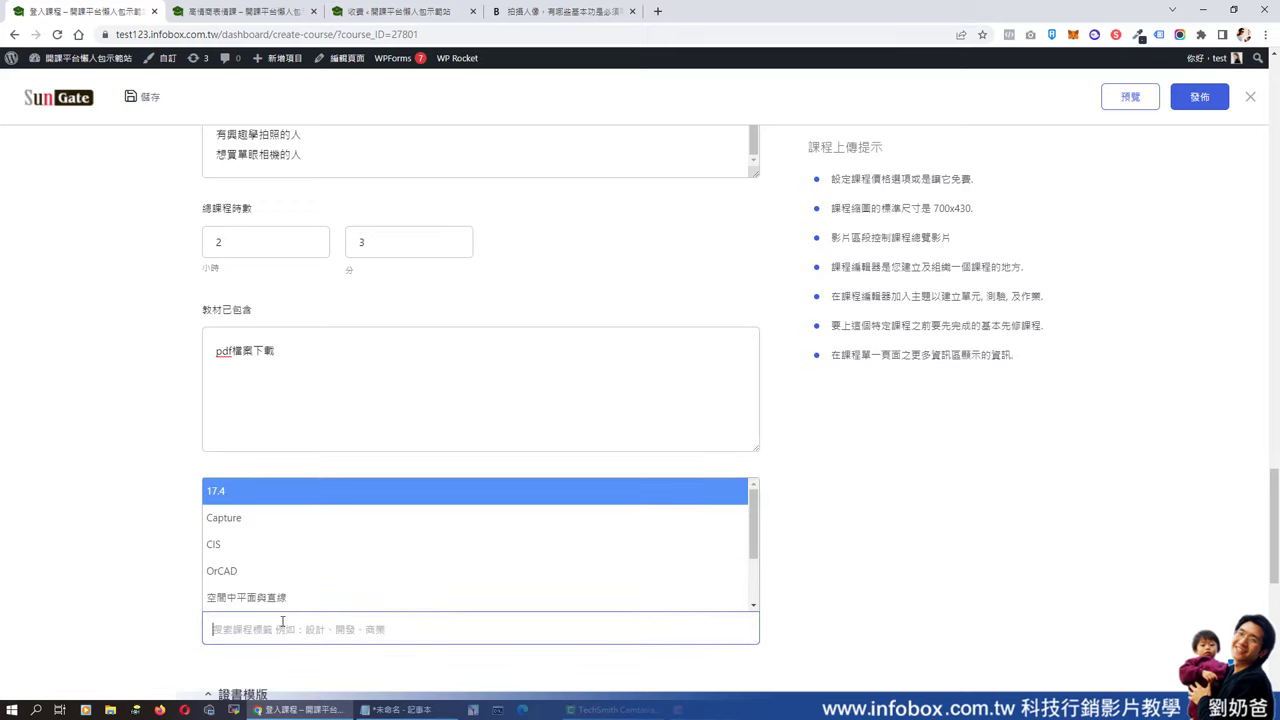
- Add the 空間中平面與直線 tag and choose the floral landscape certificate template
click(272, 598)
scroll(359, 494, down, 4)
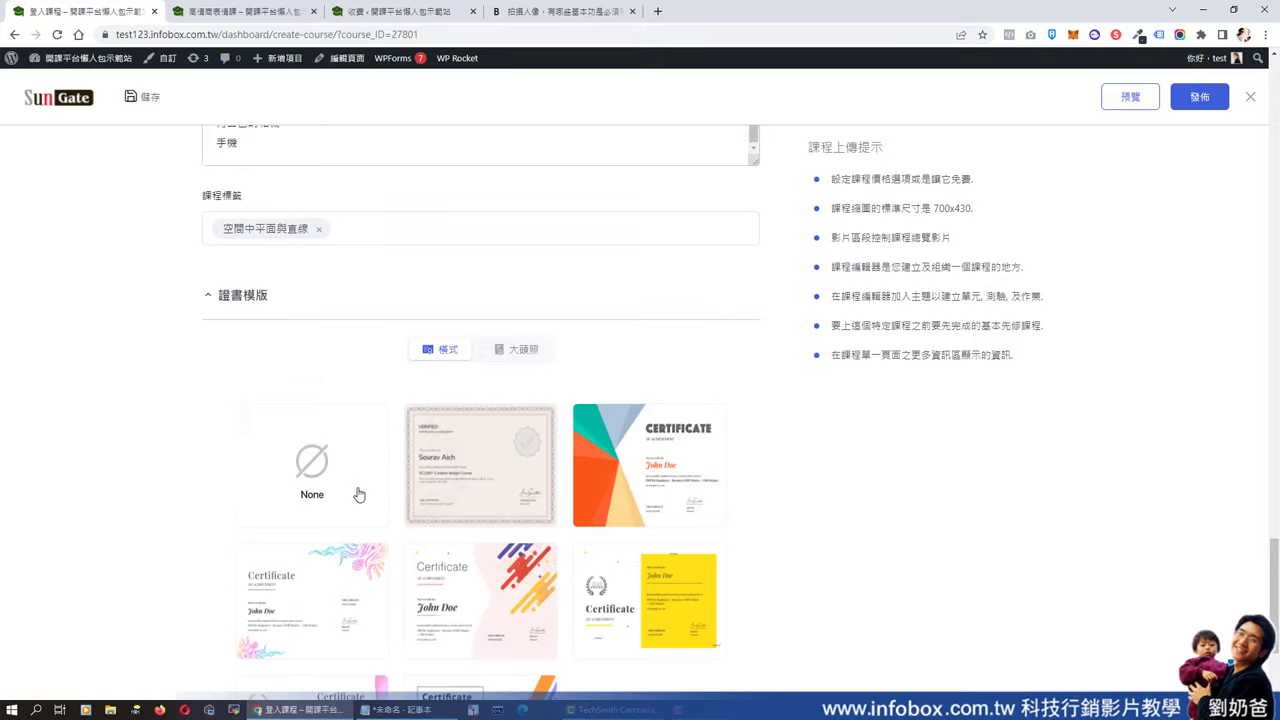
mouse_move(650, 457)
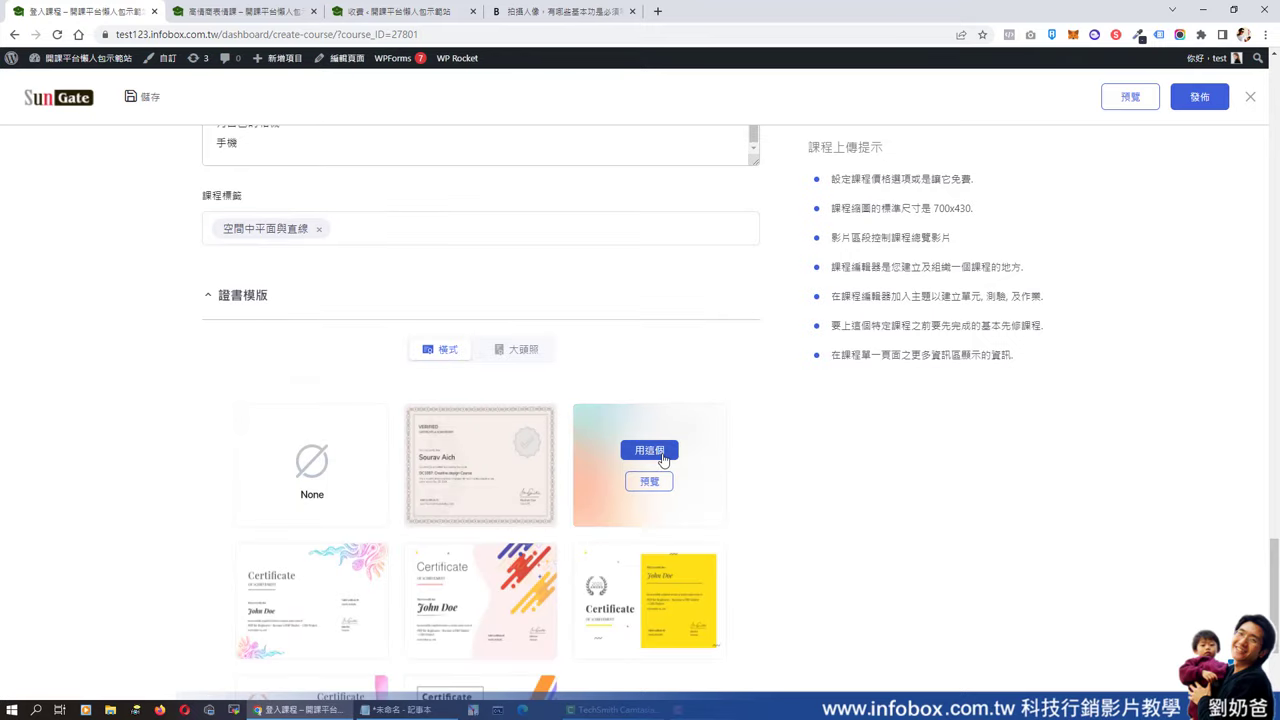
scroll(689, 477, down, 2)
mouse_move(540, 457)
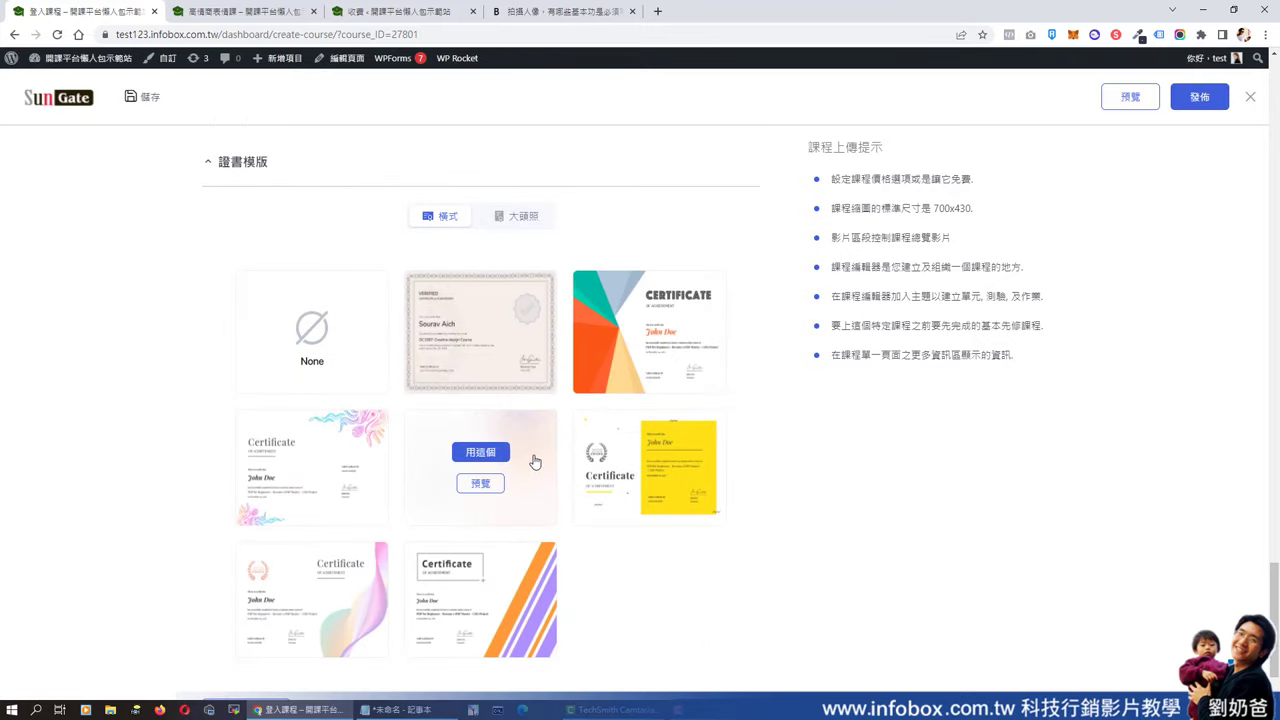
click(320, 455)
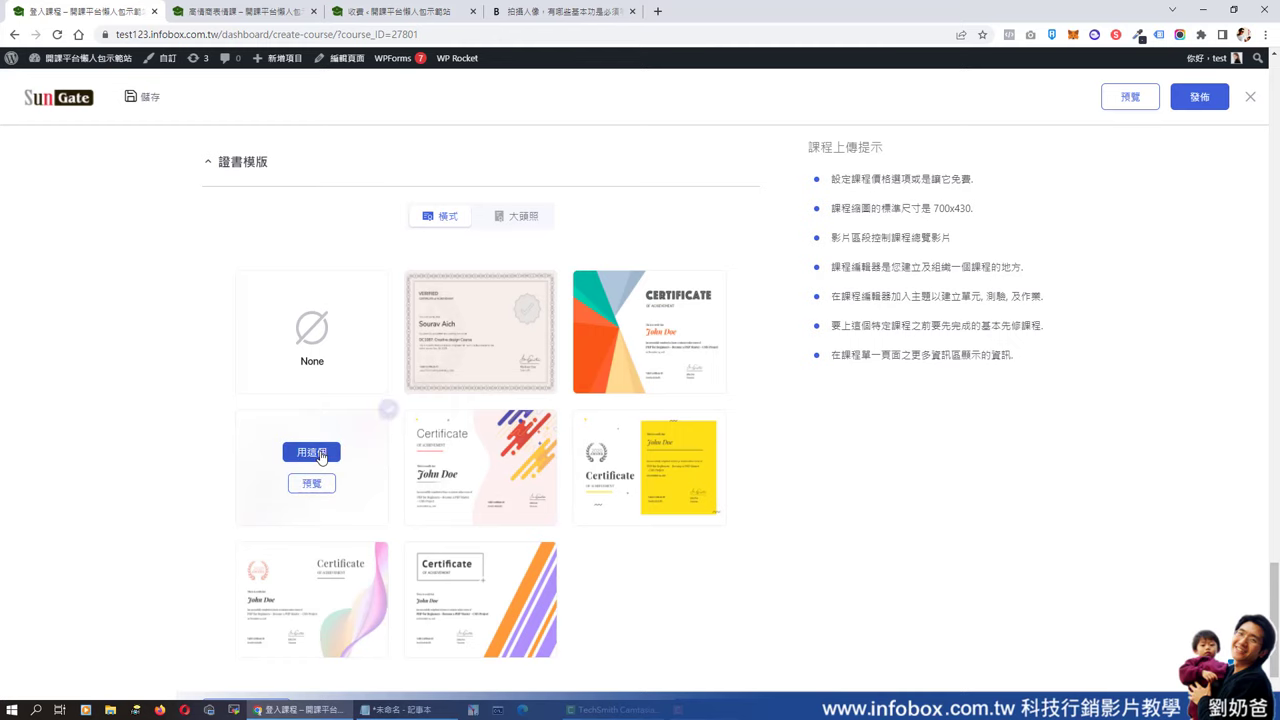
- Glance at the portrait templates, return to landscape, and publish the course
mouse_move(671, 506)
scroll(599, 530, down, 1)
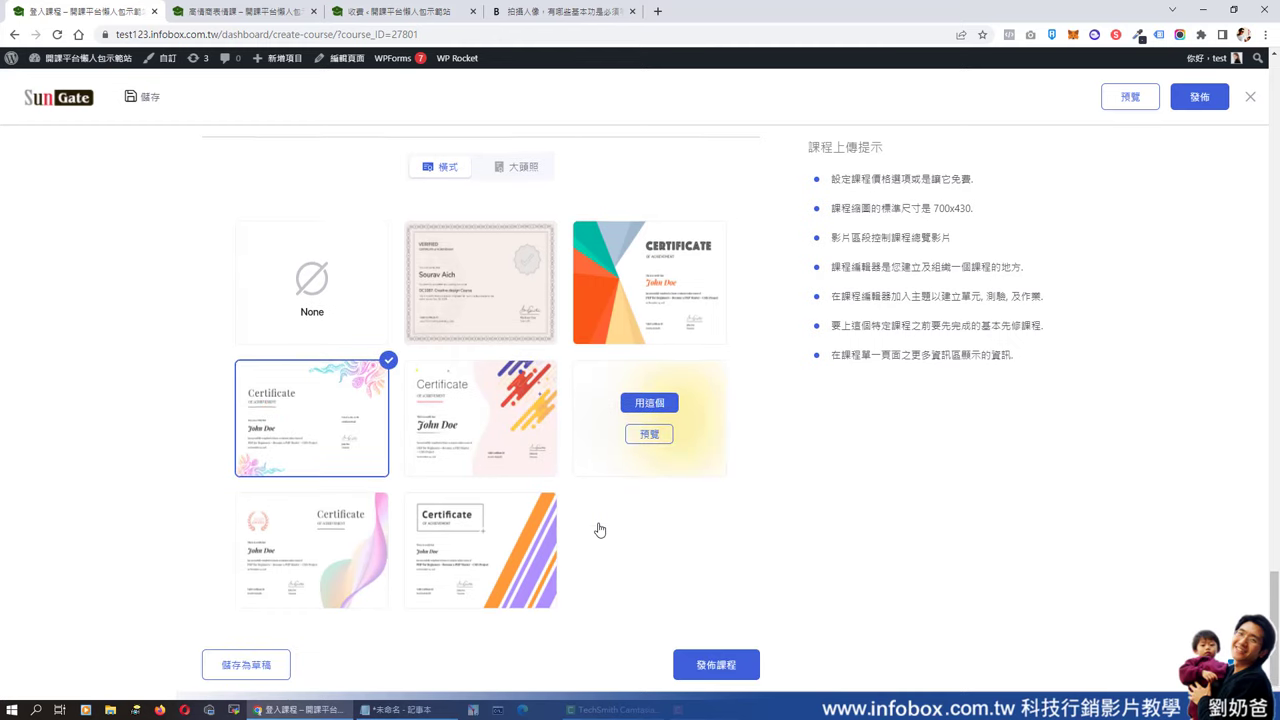
click(516, 166)
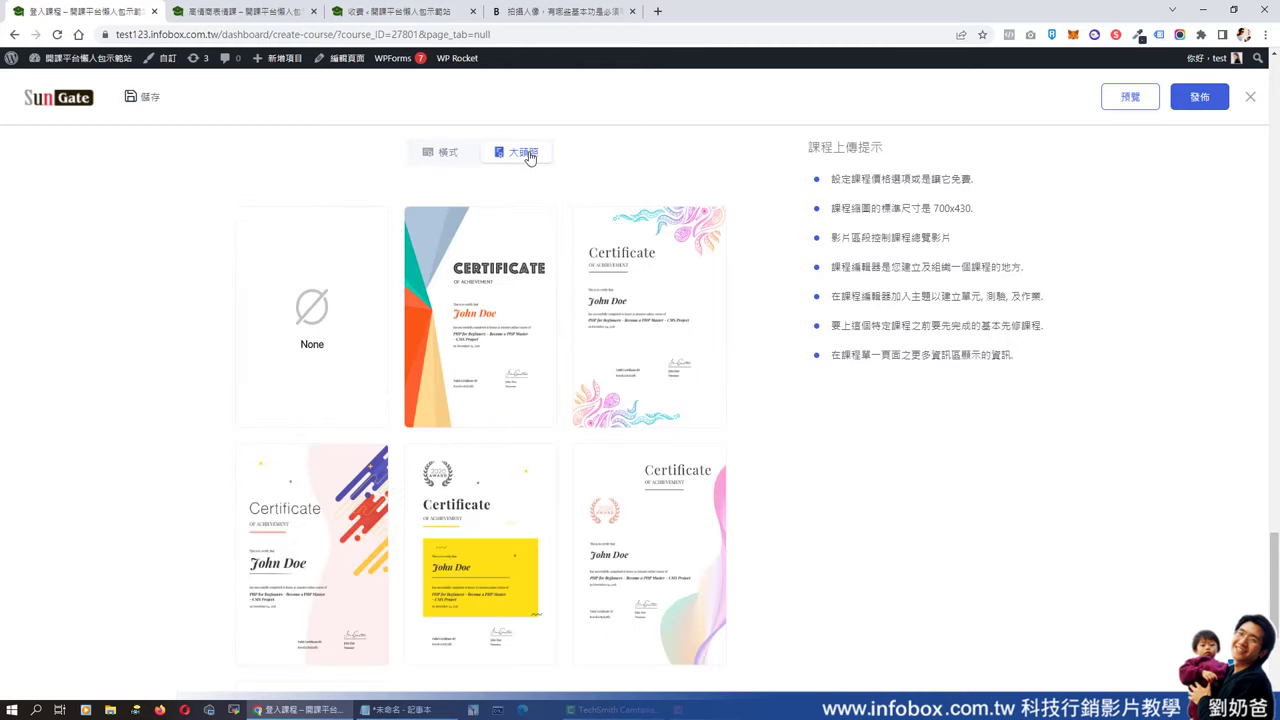
click(452, 160)
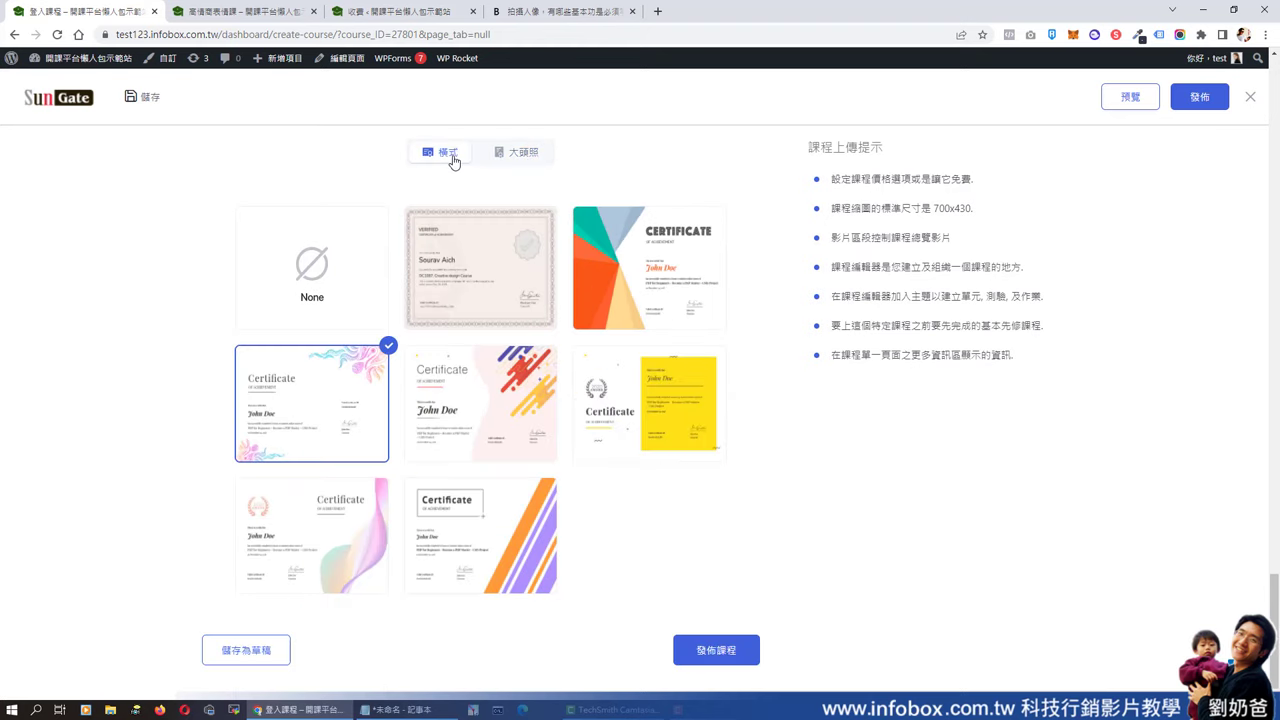
click(708, 652)
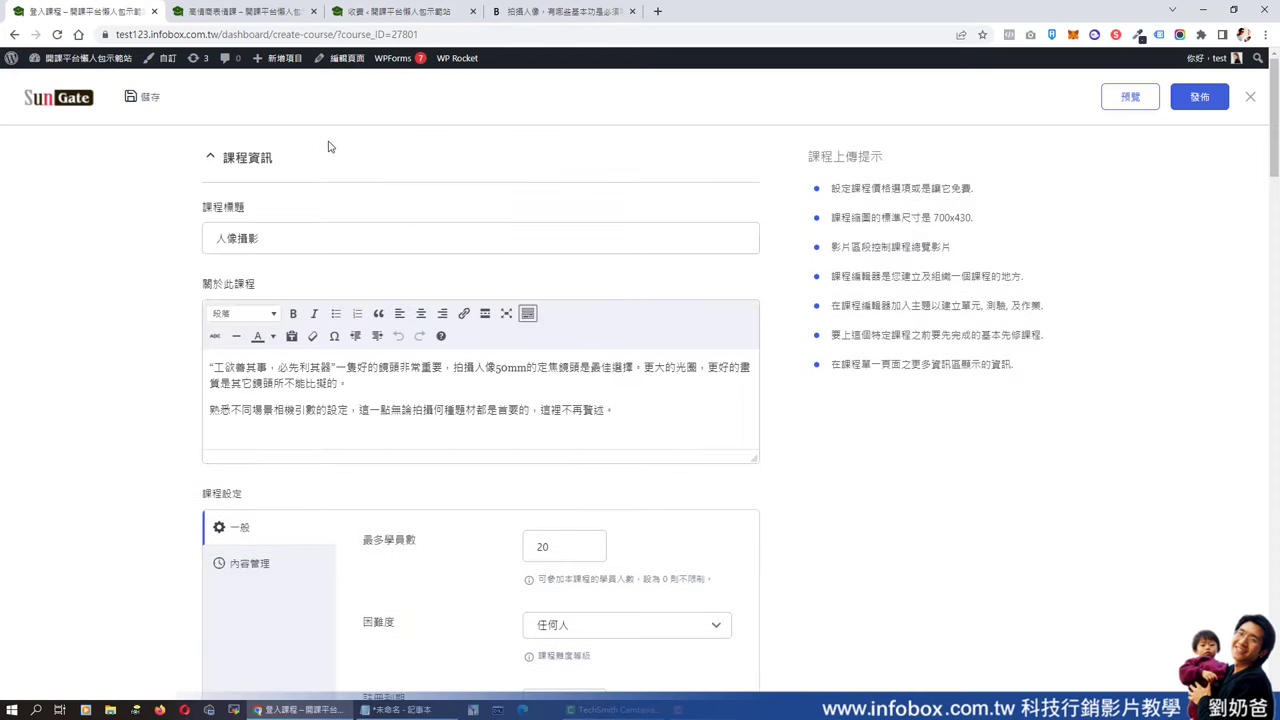
- Preview the live 人像攝影 page and highlight its introduction and the 學習光圈的使用 outcome
click(1135, 105)
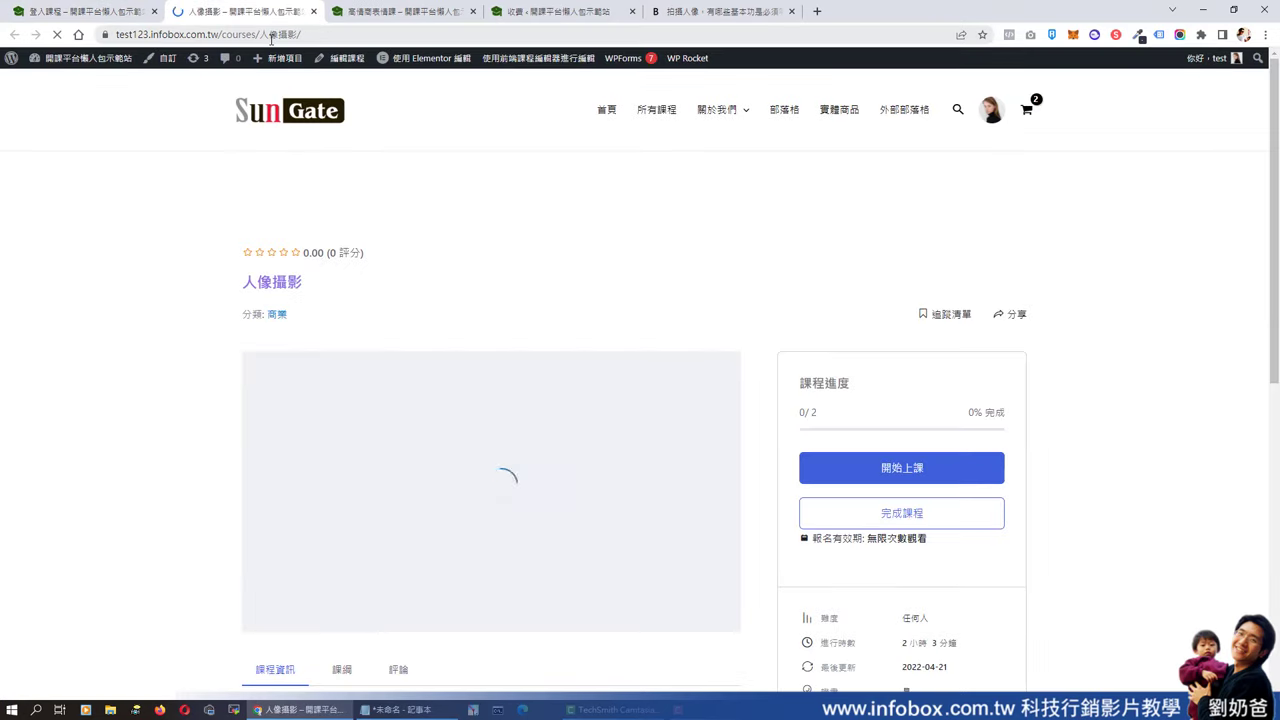
scroll(800, 311, down, 2)
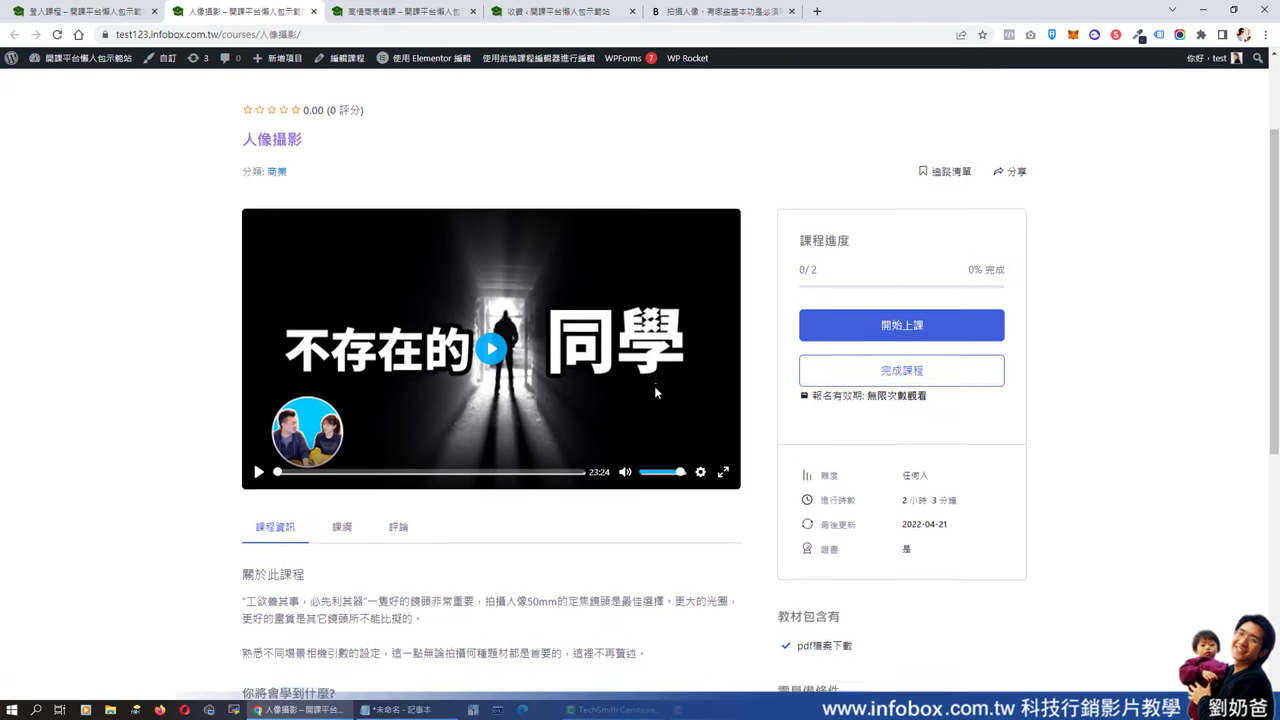
scroll(654, 386, down, 4)
drag(248, 317, 642, 350)
drag(336, 466, 263, 462)
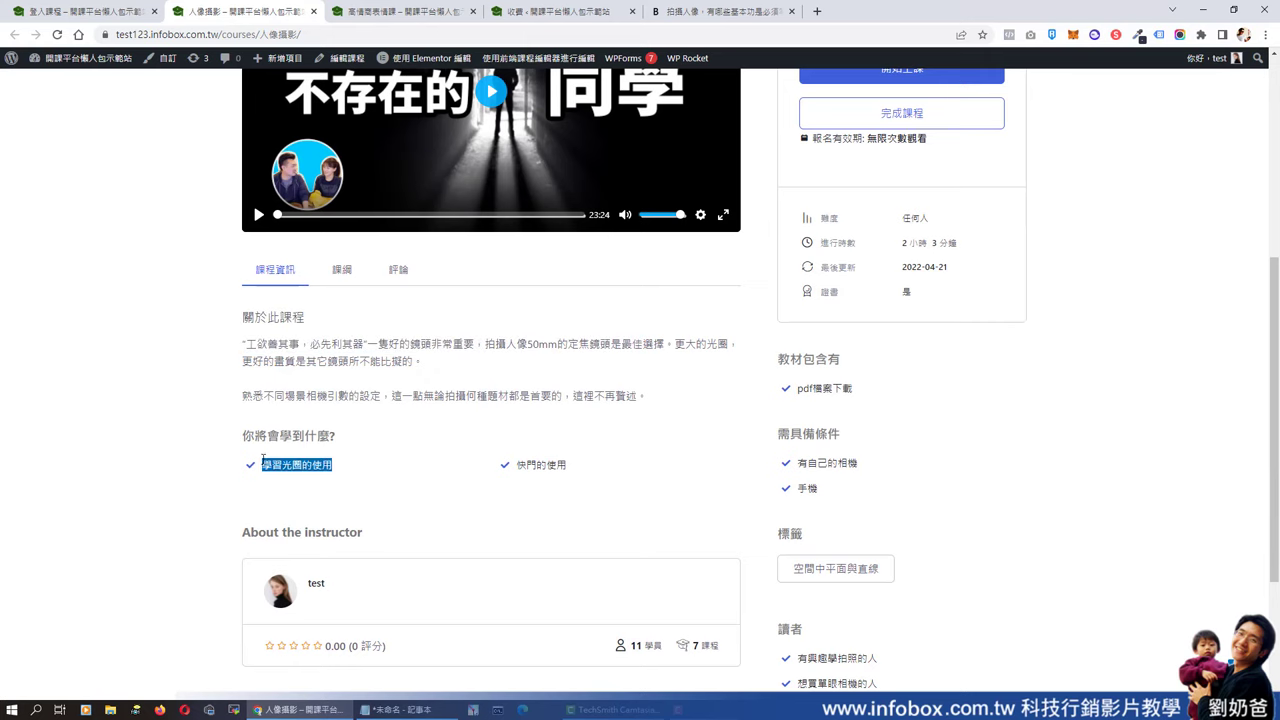
drag(582, 468, 508, 462)
scroll(387, 477, down, 3)
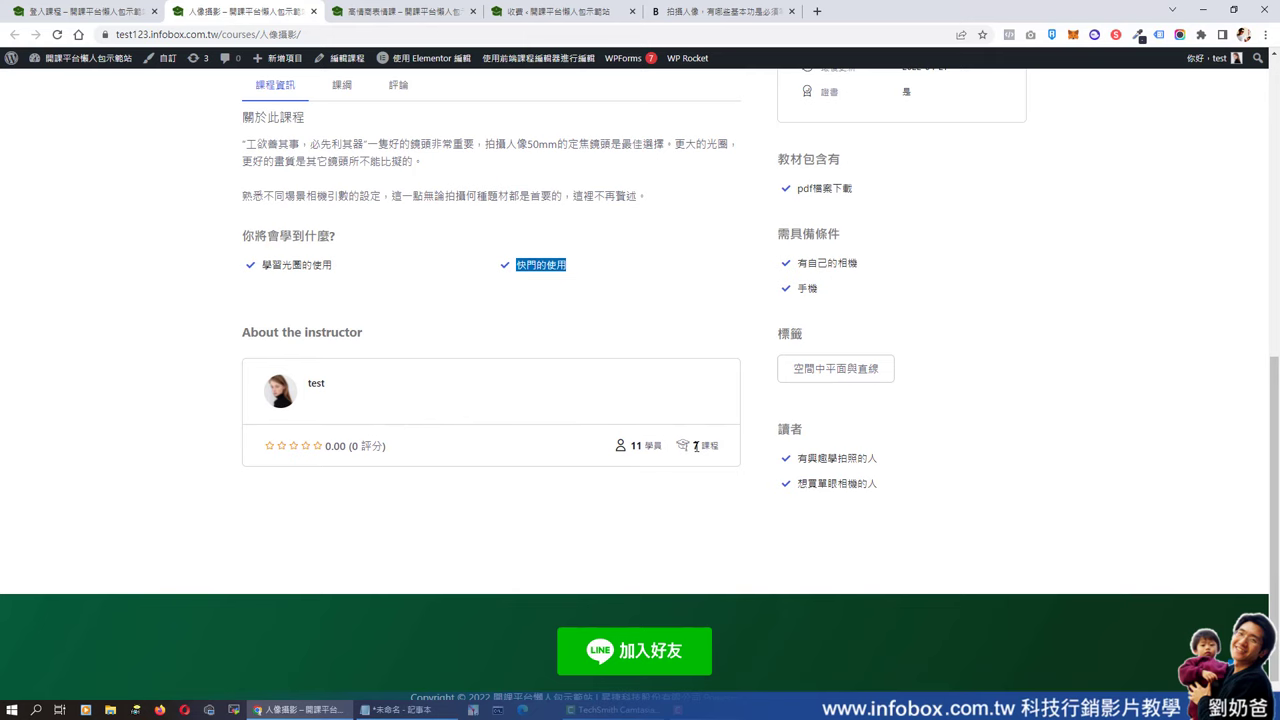
scroll(695, 446, up, 5)
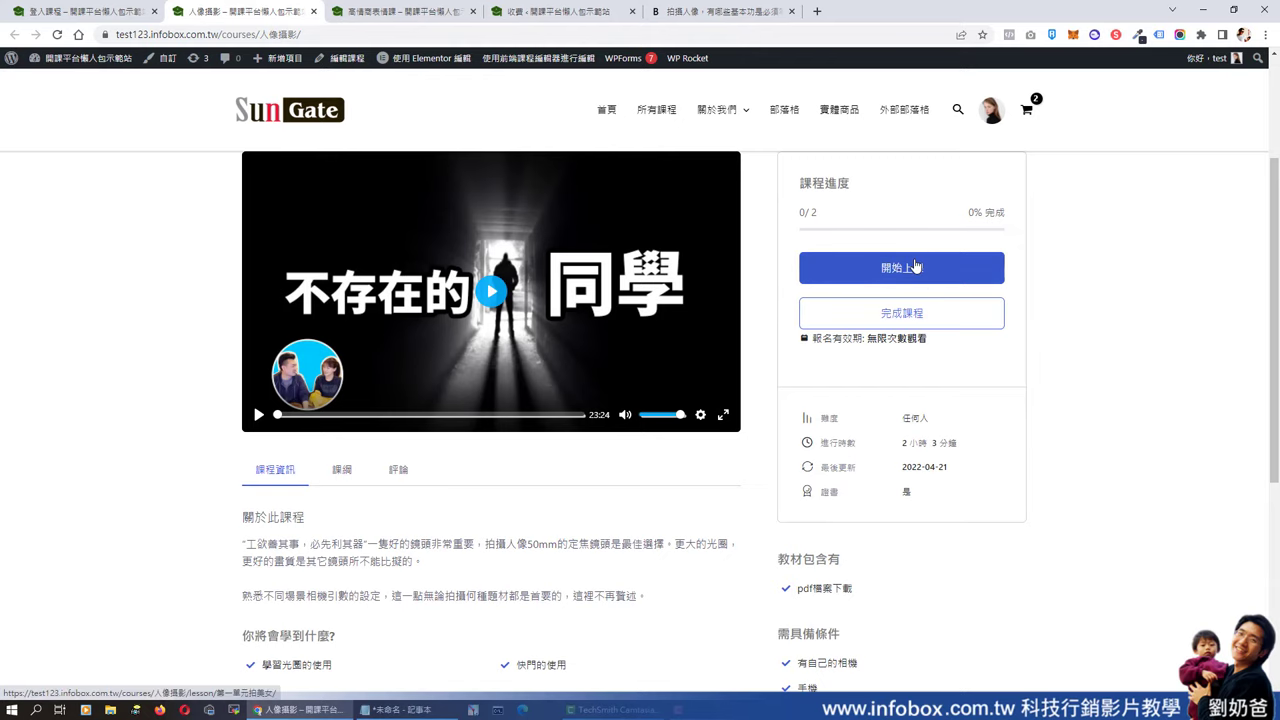
scroll(860, 310, down, 2)
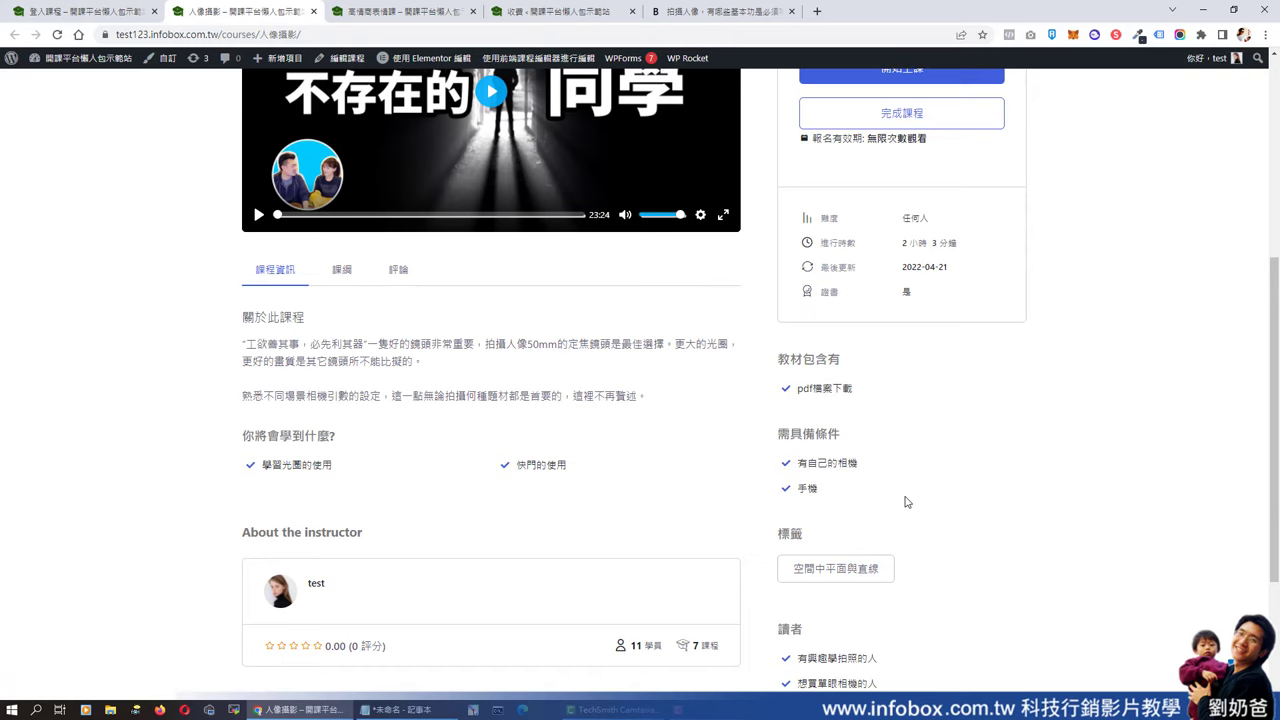
scroll(903, 503, down, 2)
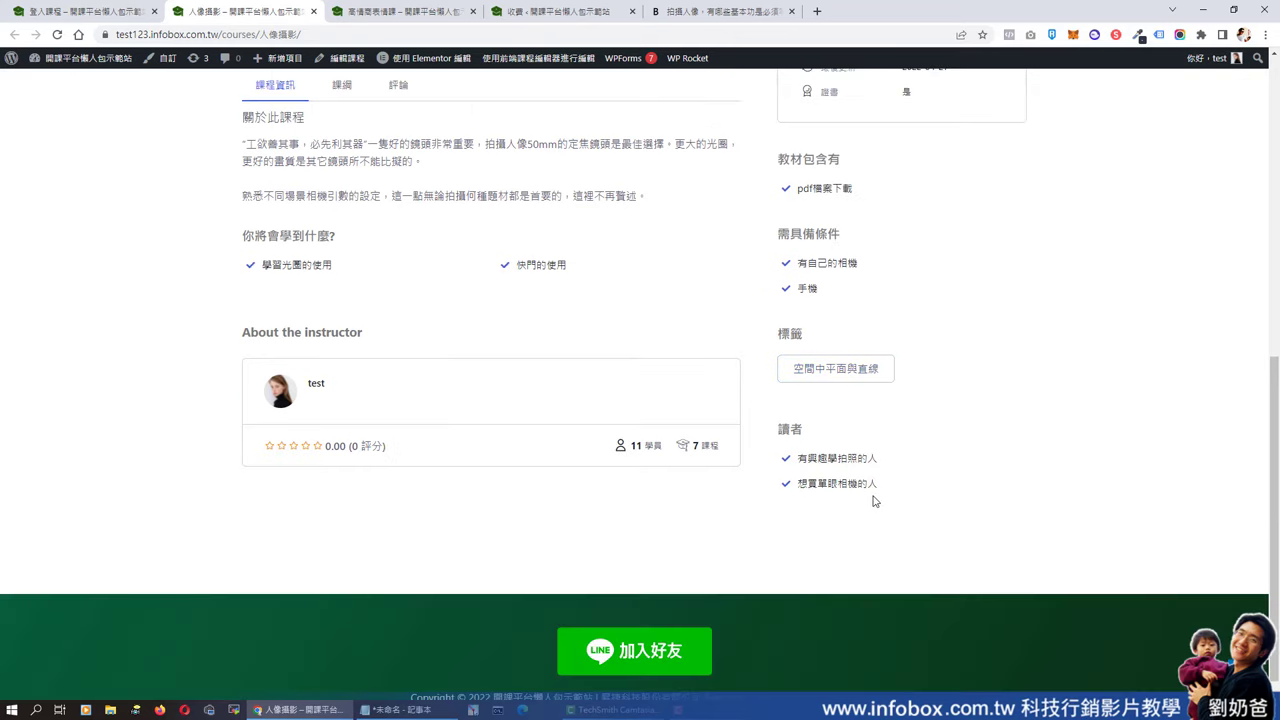
scroll(873, 495, up, 4)
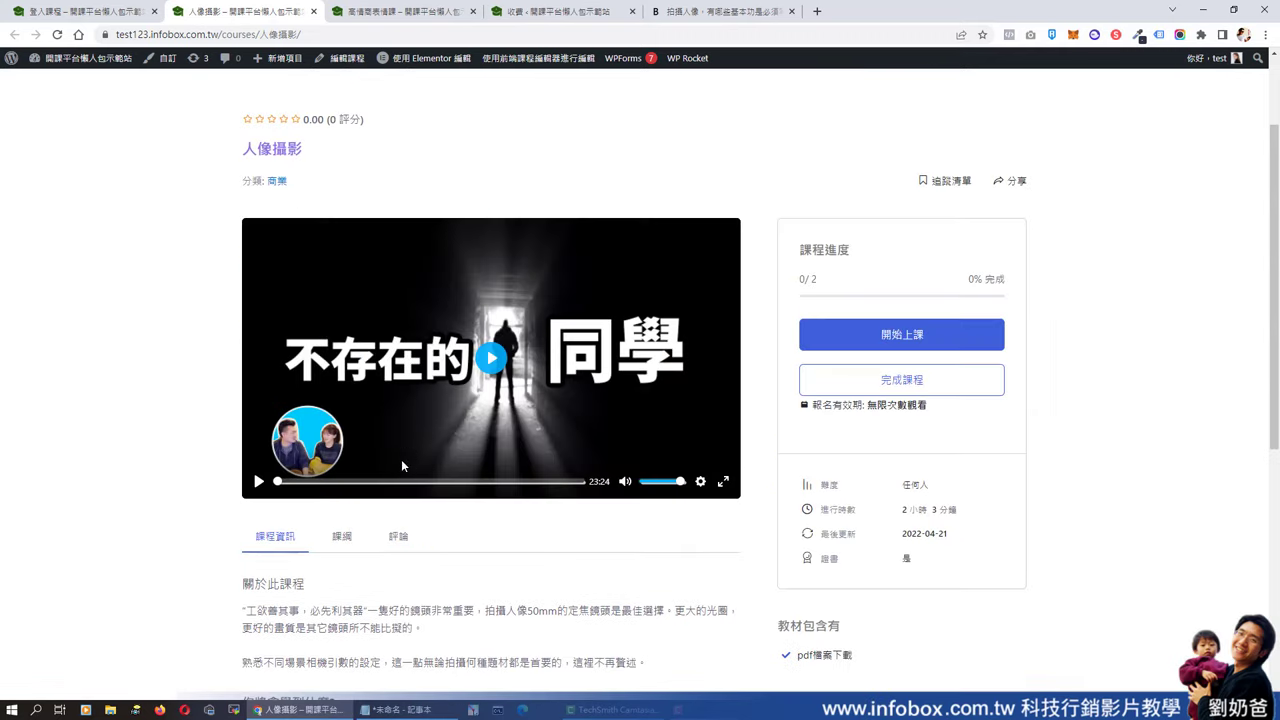
- In the 課綱 outline, expand 人像攝影第一集 and 人像攝影二集, then open 第二集的美女拍照第一單元
click(342, 532)
scroll(557, 370, down, 3)
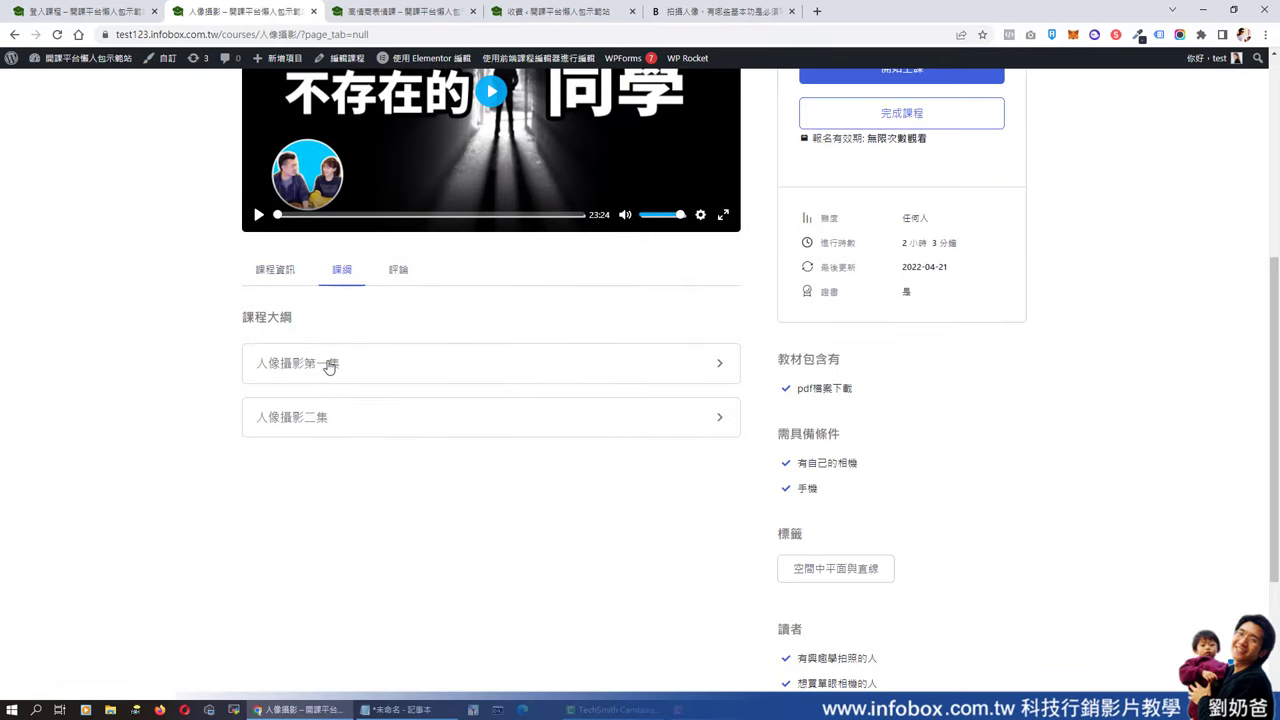
click(345, 365)
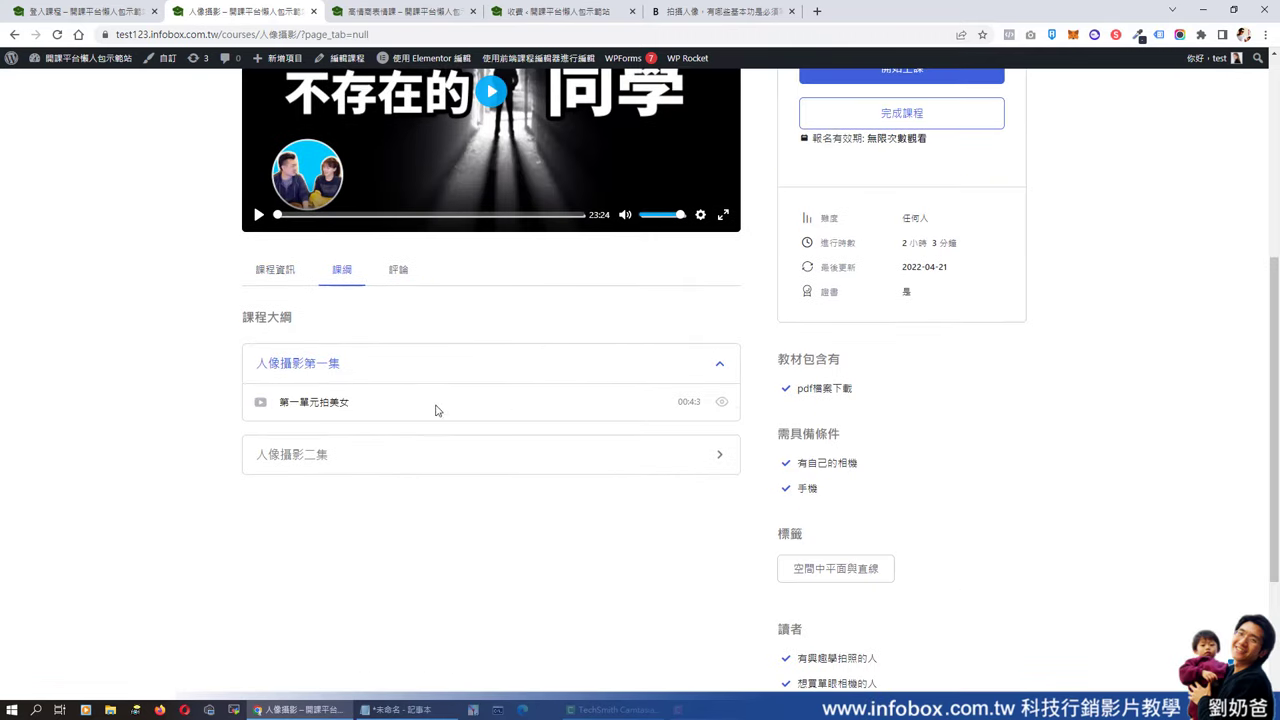
click(382, 464)
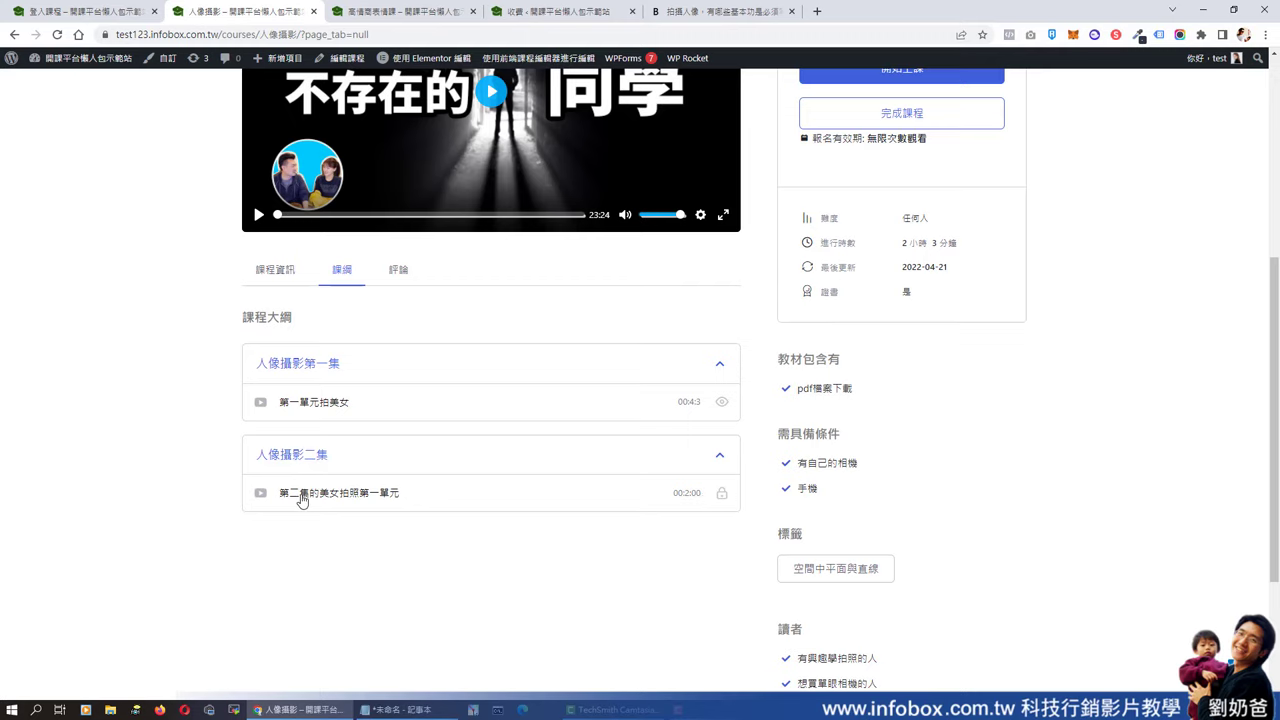
click(302, 497)
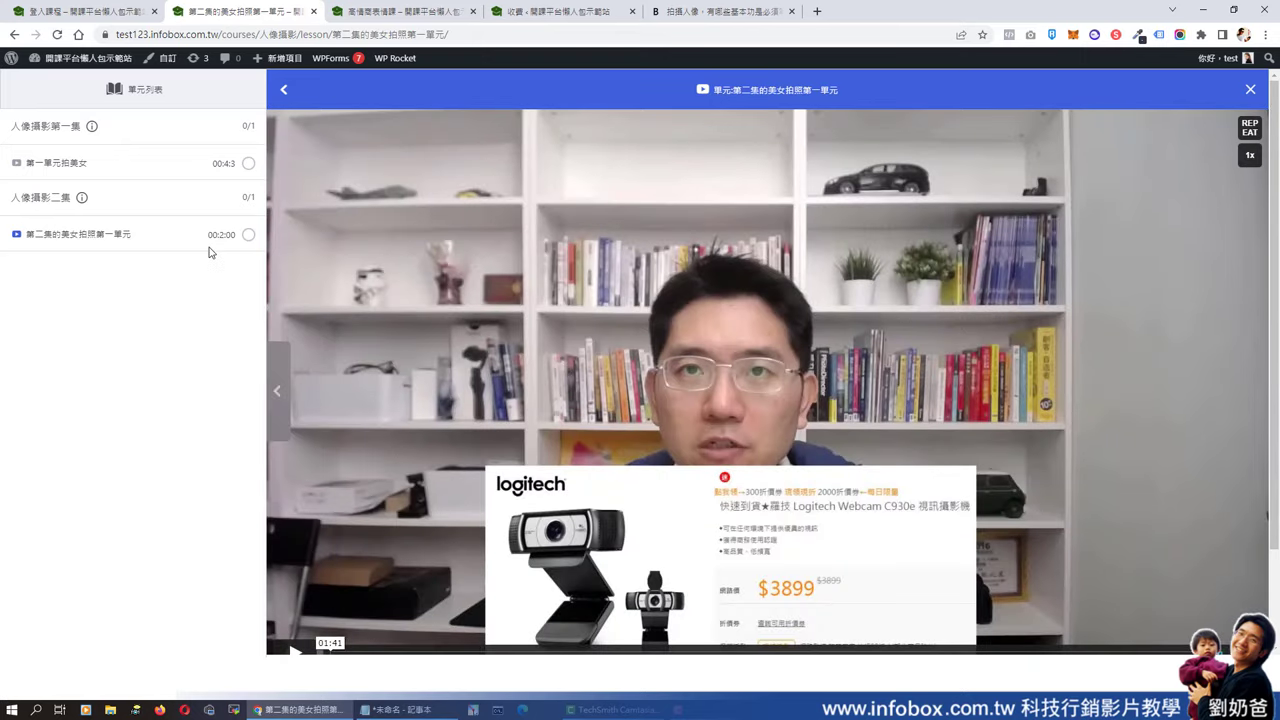
- Open lesson 第一單元拍美女 from the sidebar and highlight its overview text
mouse_move(94, 130)
mouse_move(83, 202)
scroll(88, 150, down, 1)
click(82, 163)
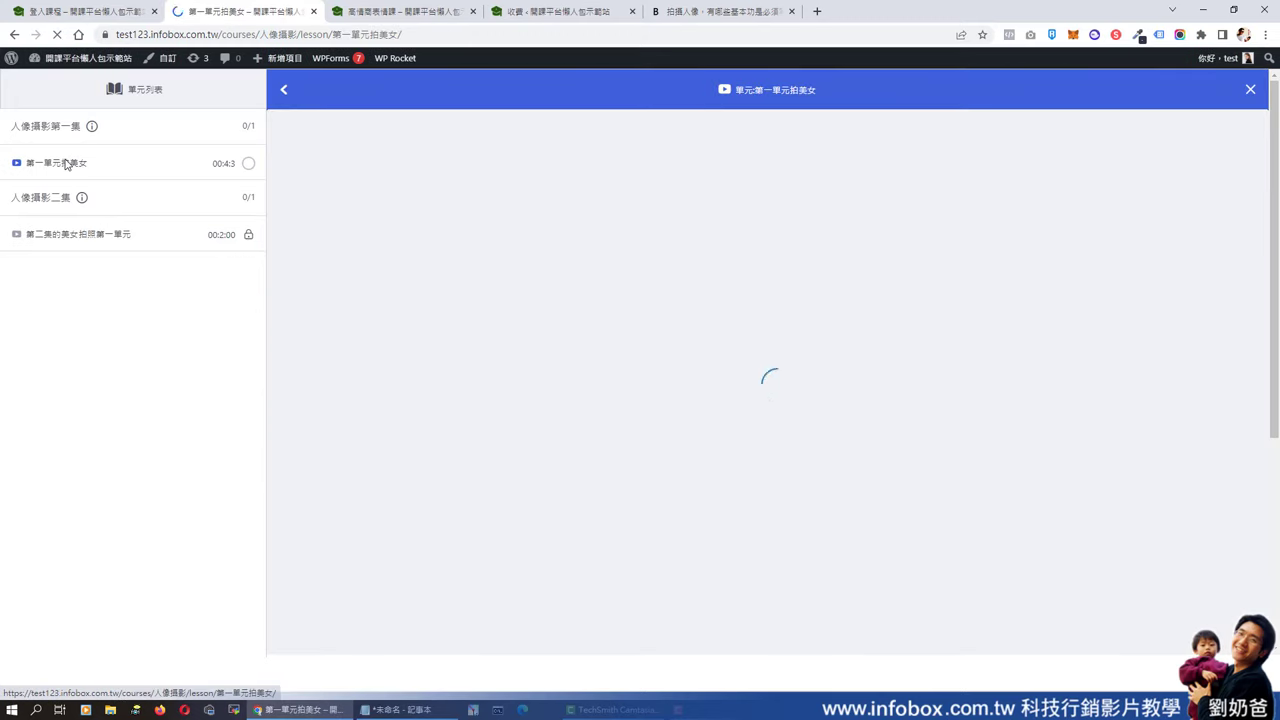
scroll(637, 200, down, 2)
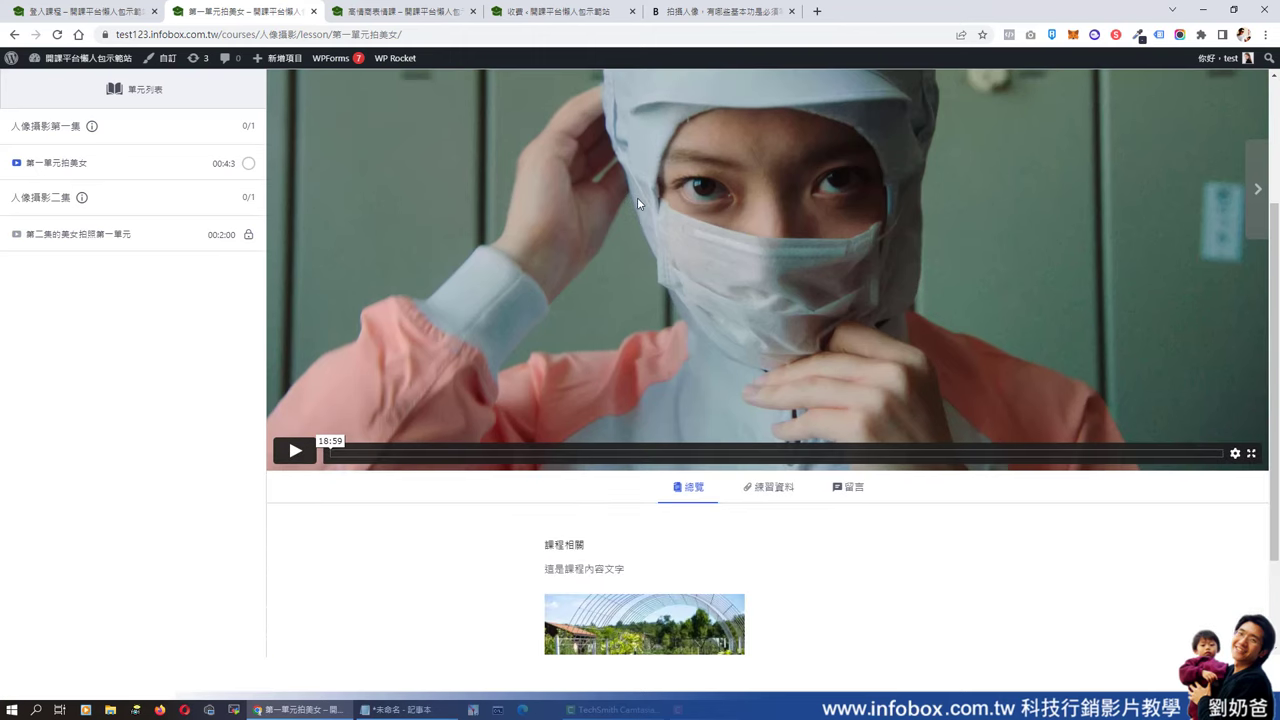
scroll(637, 204, down, 2)
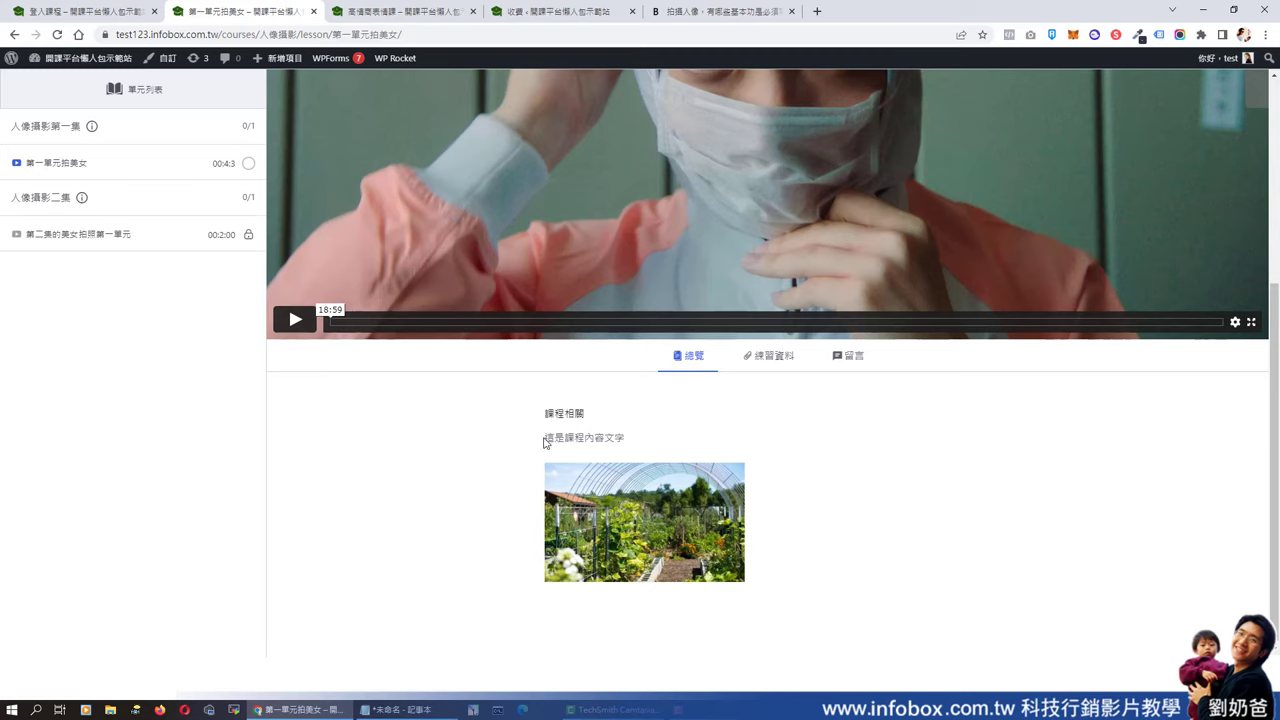
drag(544, 441, 630, 447)
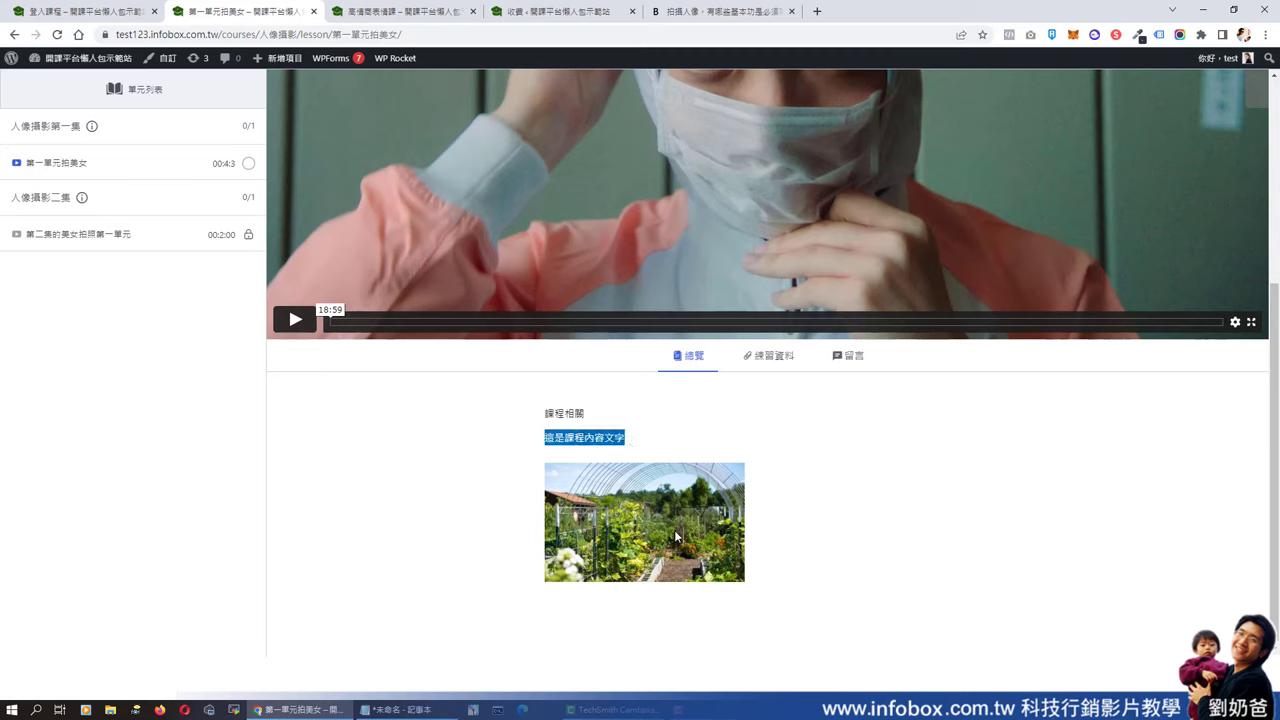
- View the lesson's 練習資料 practice files and 留言 comments, then select the page address
click(777, 358)
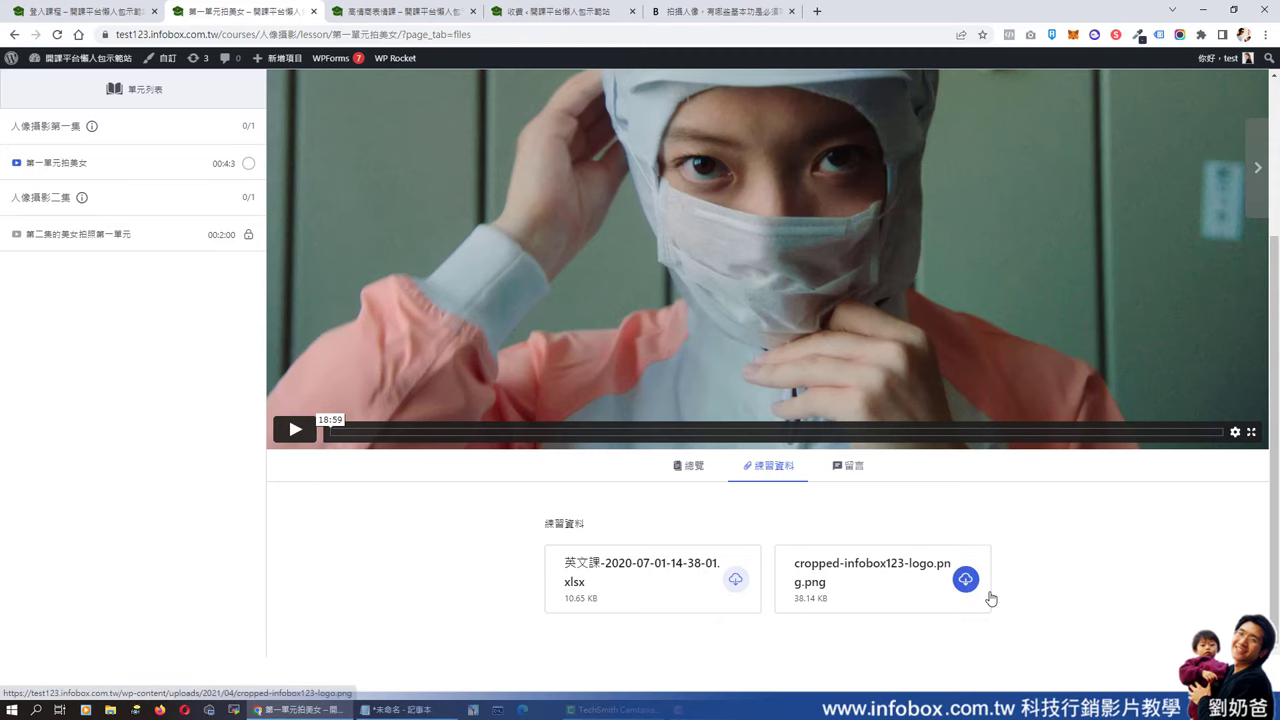
click(849, 465)
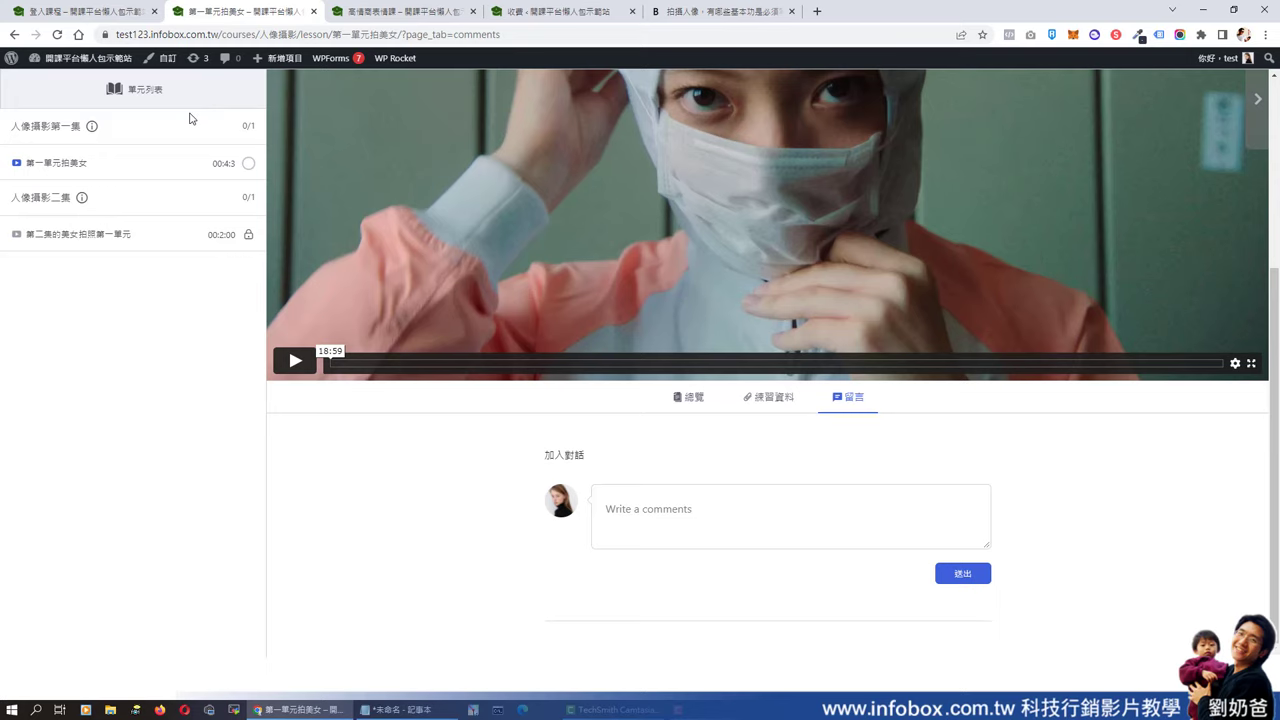
click(221, 36)
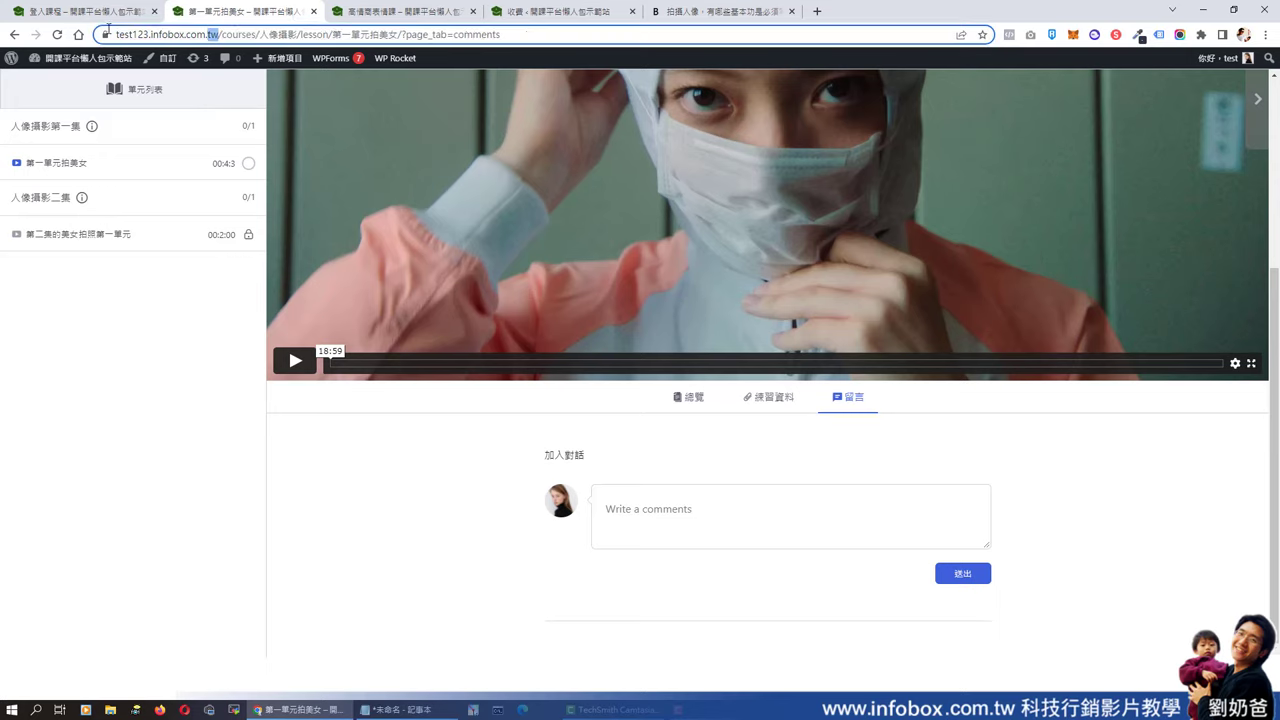
- Copy the site URL, load it in a new incognito window, and scroll to 最受歡迎課程列表
right_click(160, 36)
click(197, 128)
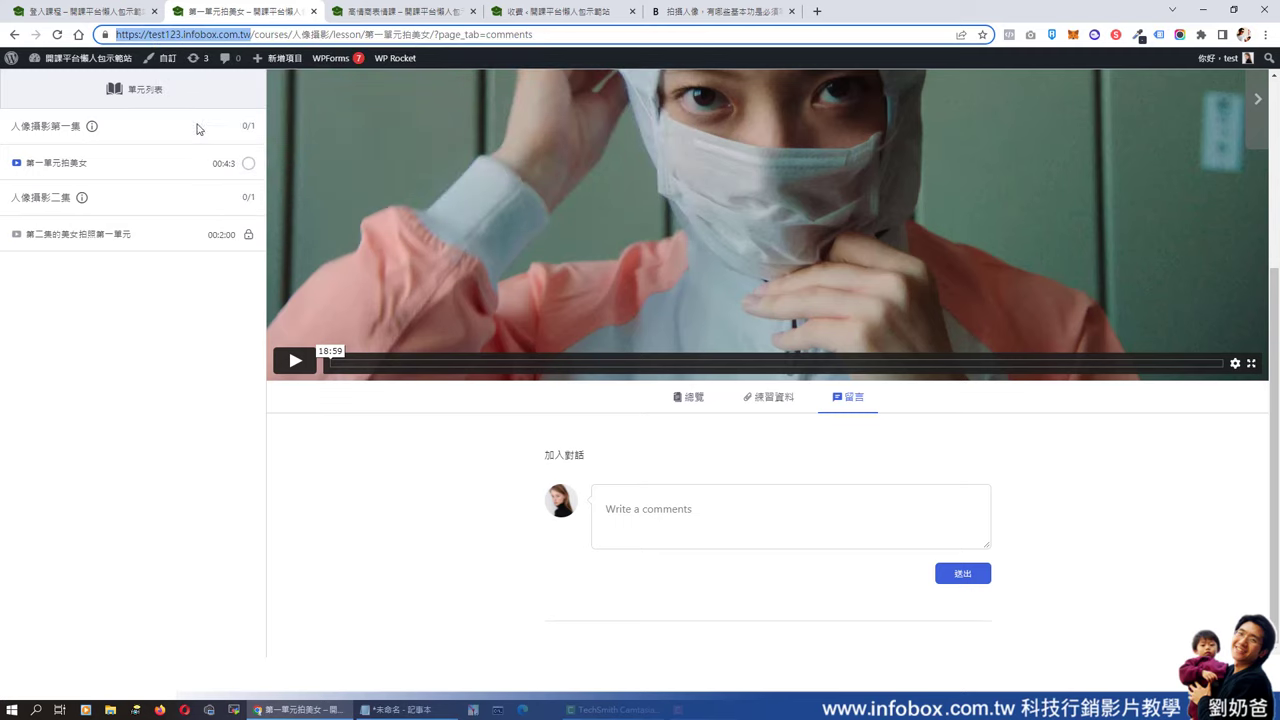
click(1266, 35)
click(1200, 87)
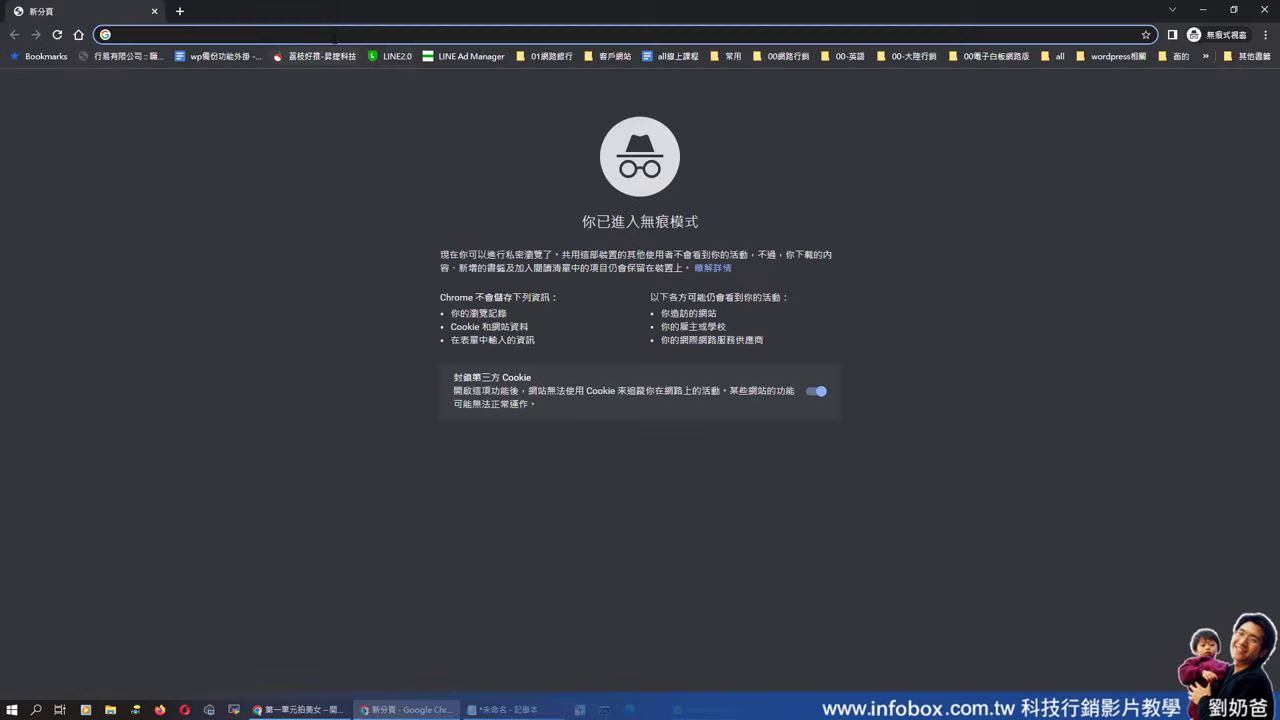
right_click(336, 36)
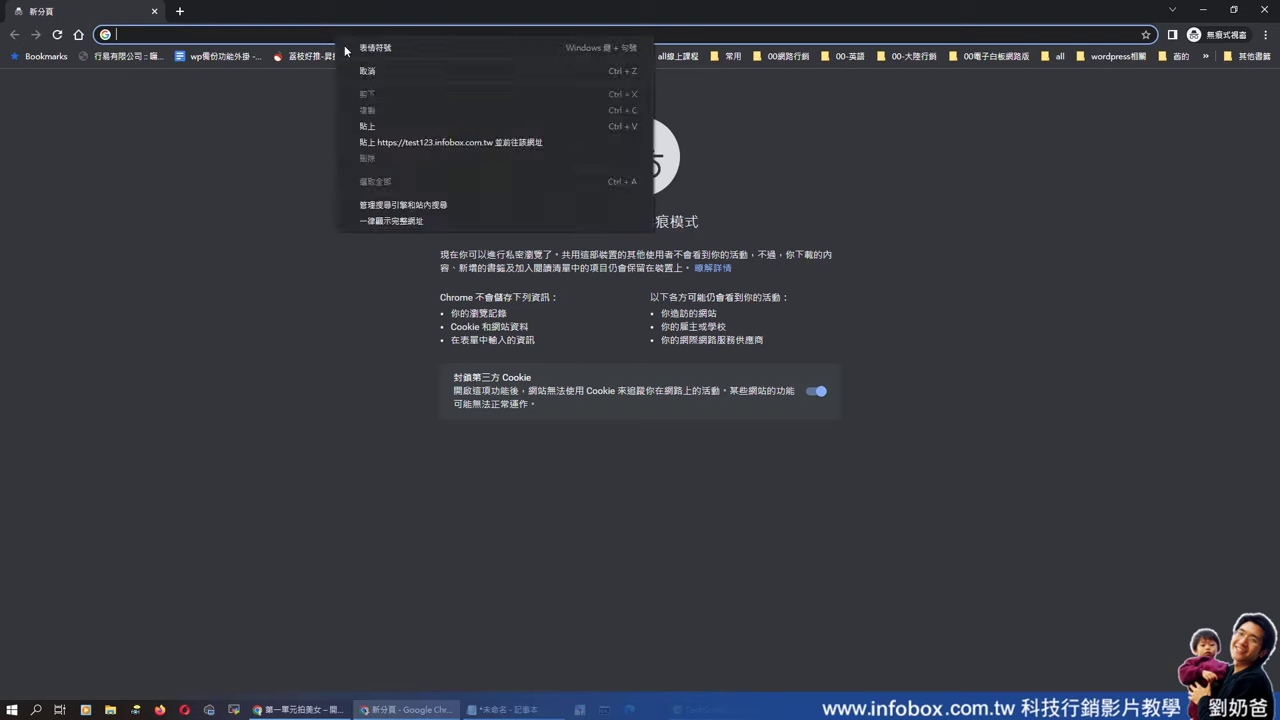
click(374, 126)
key(Return)
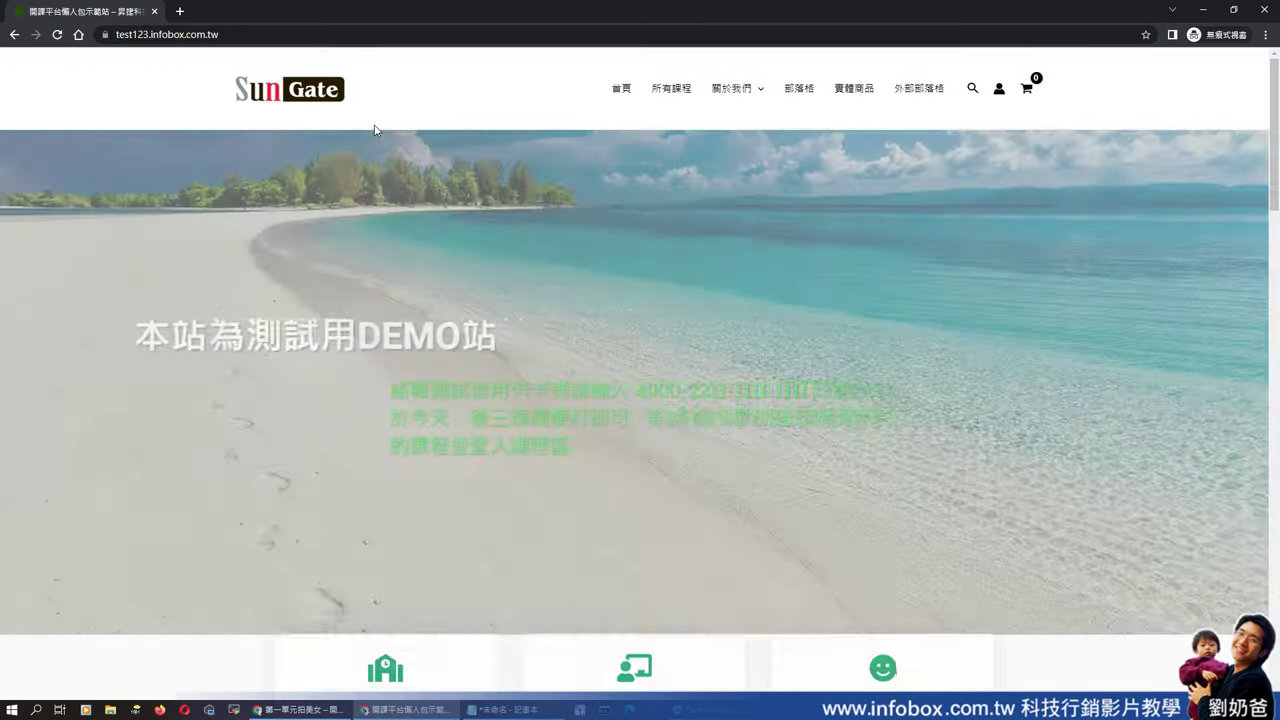
scroll(888, 322, down, 4)
scroll(888, 330, down, 5)
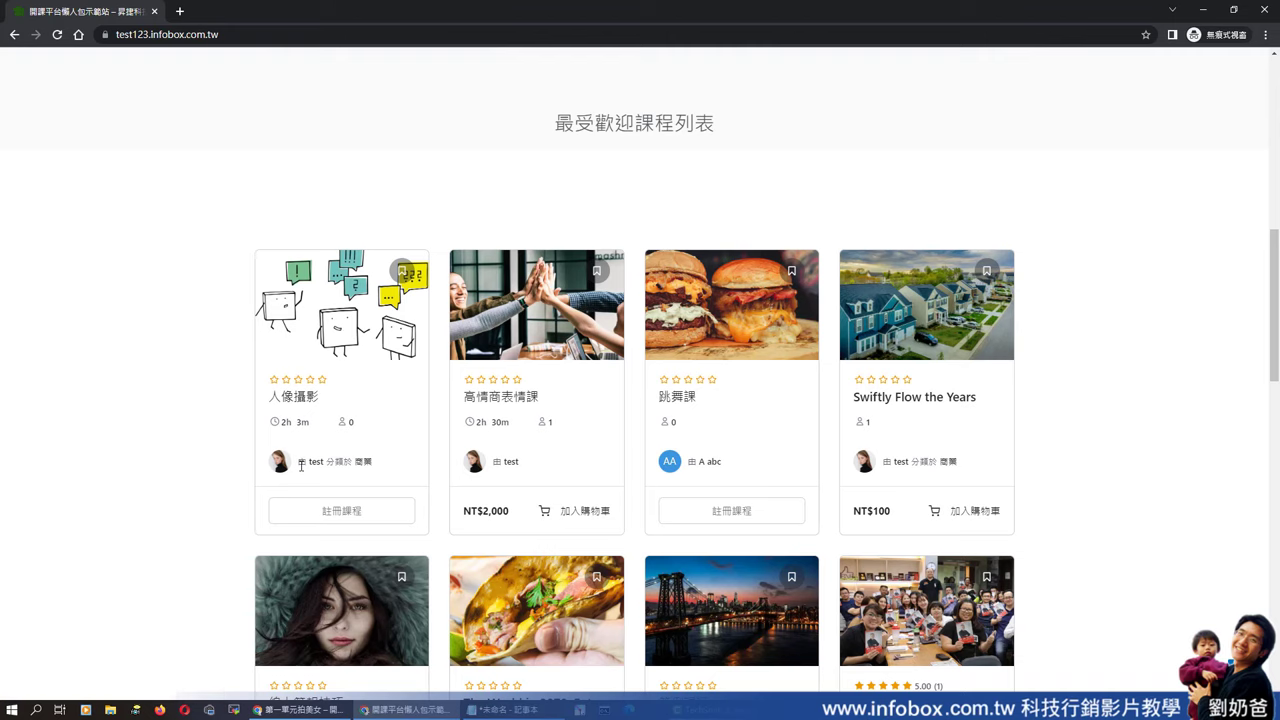
- Click 註冊課程 on the 人像攝影 card and scroll its course page
click(361, 511)
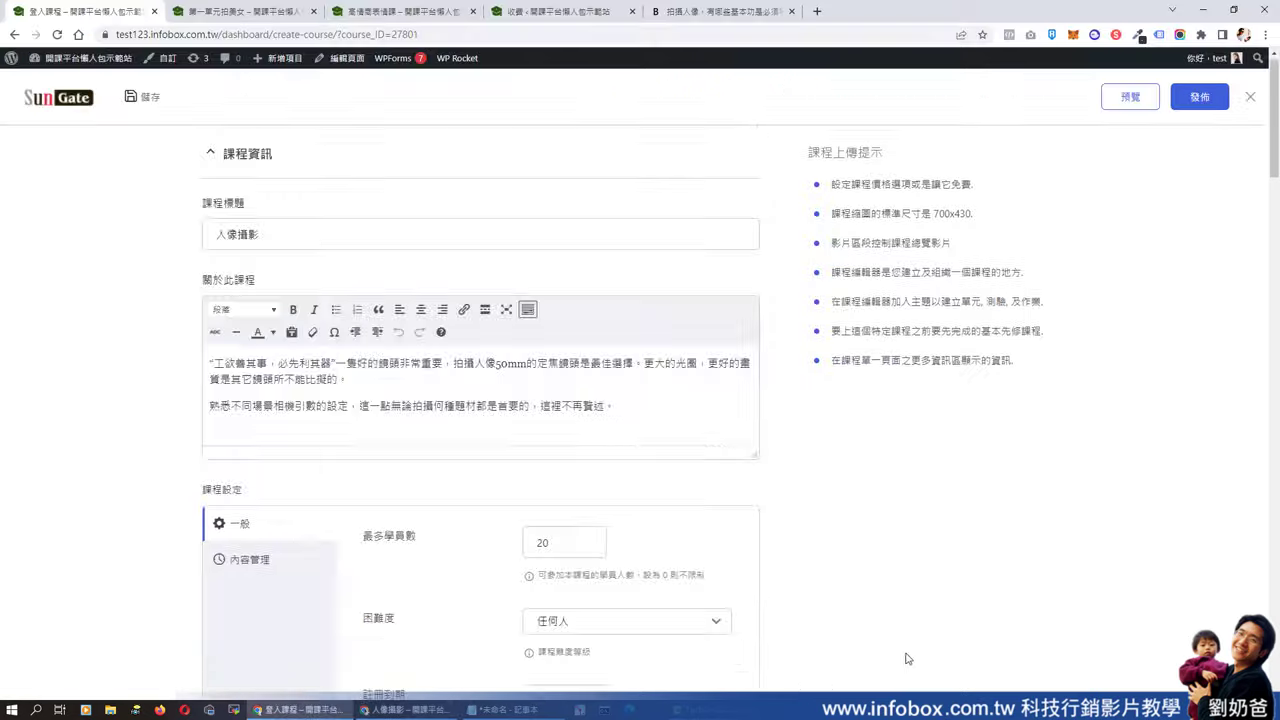
scroll(737, 600, down, 4)
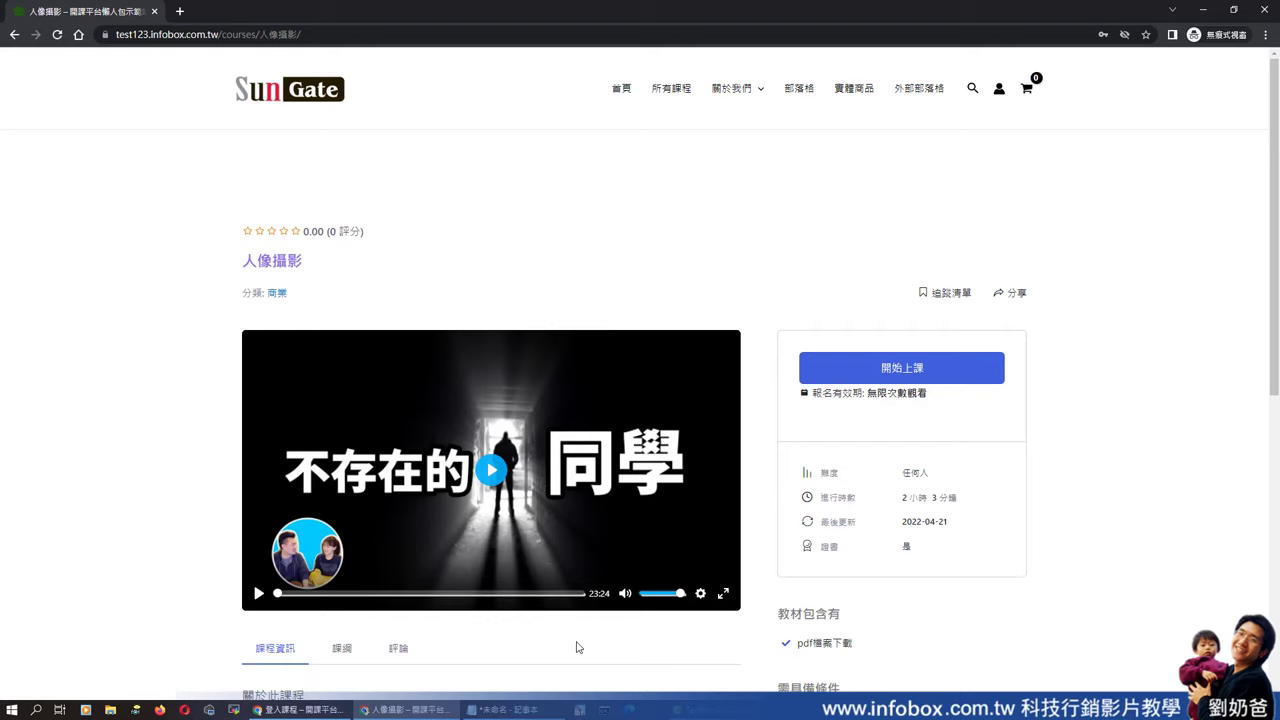
- Start the course, open 第一單元拍美女, then try the locked second-episode lesson
click(895, 372)
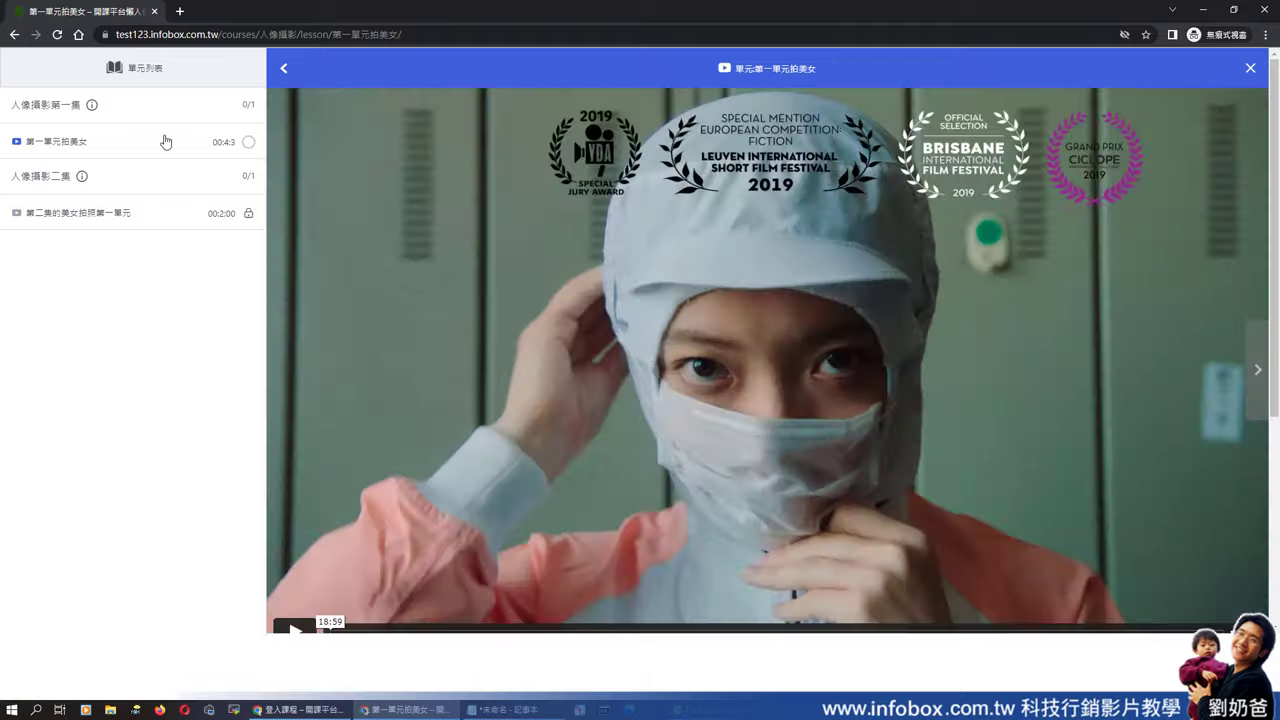
click(166, 142)
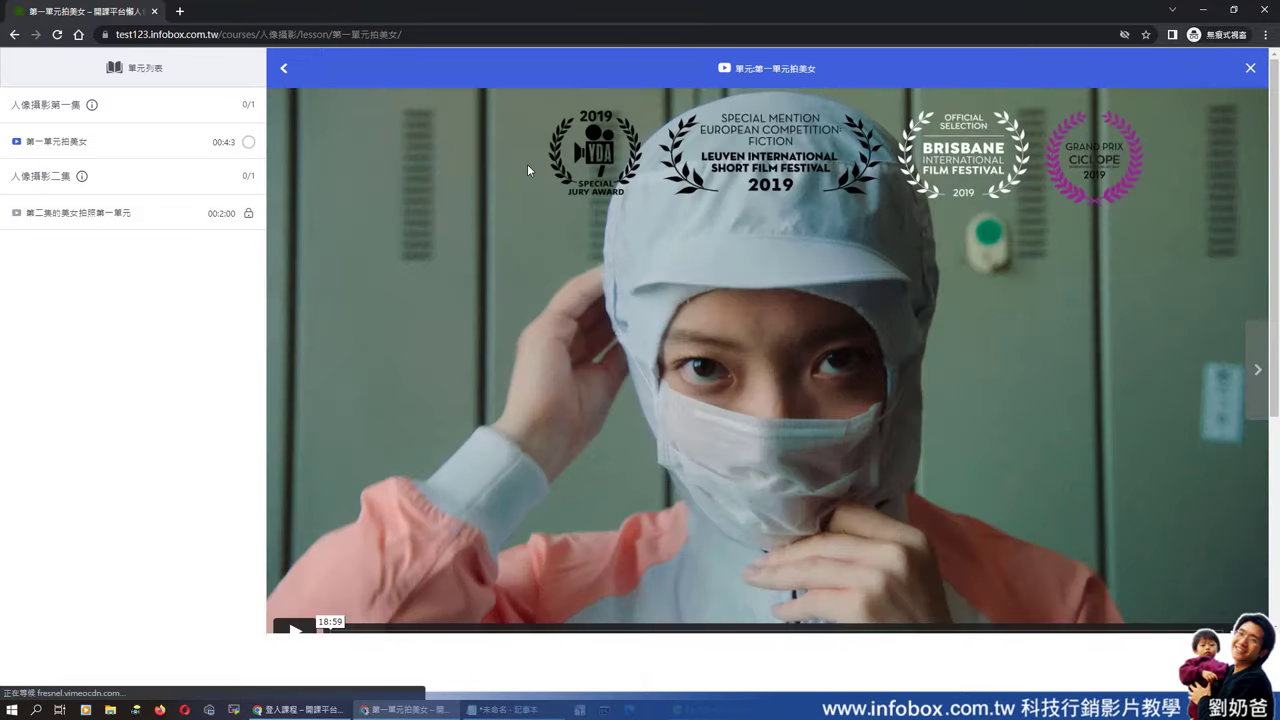
click(90, 216)
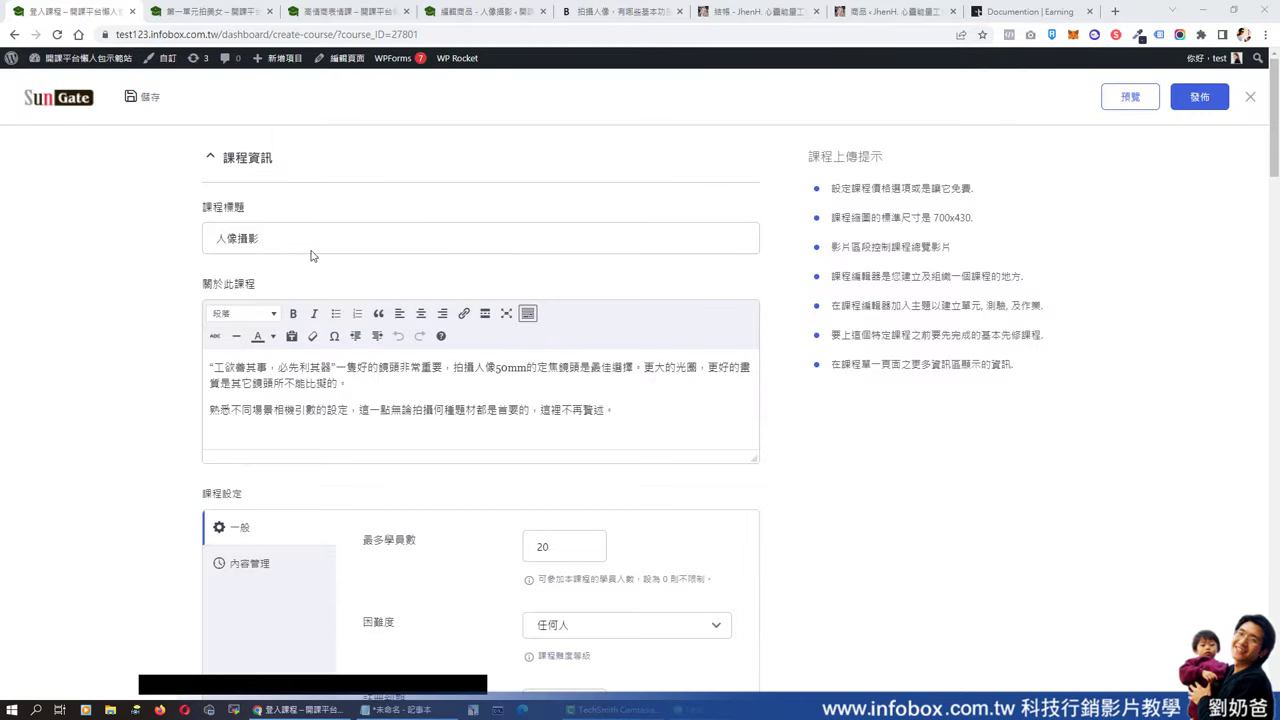
- Toggle 公開課程 on and back off, then open a new incognito window
scroll(770, 322, down, 5)
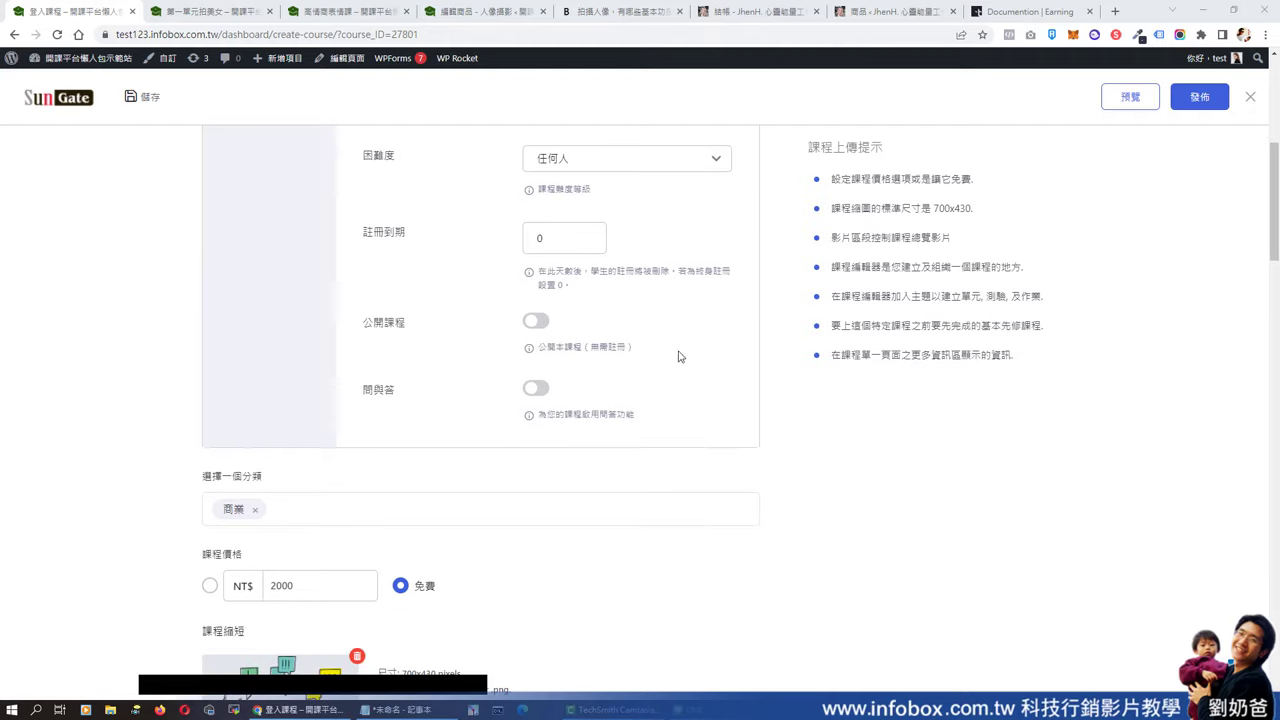
click(536, 322)
click(537, 322)
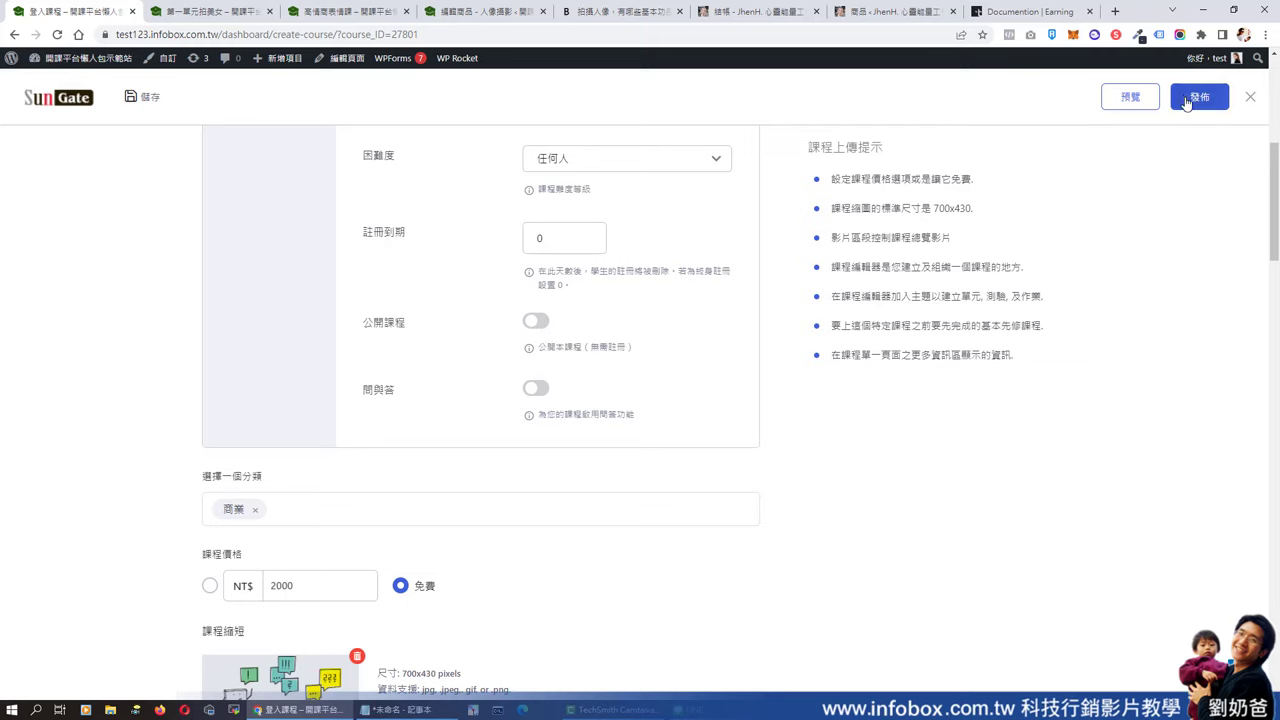
click(1265, 35)
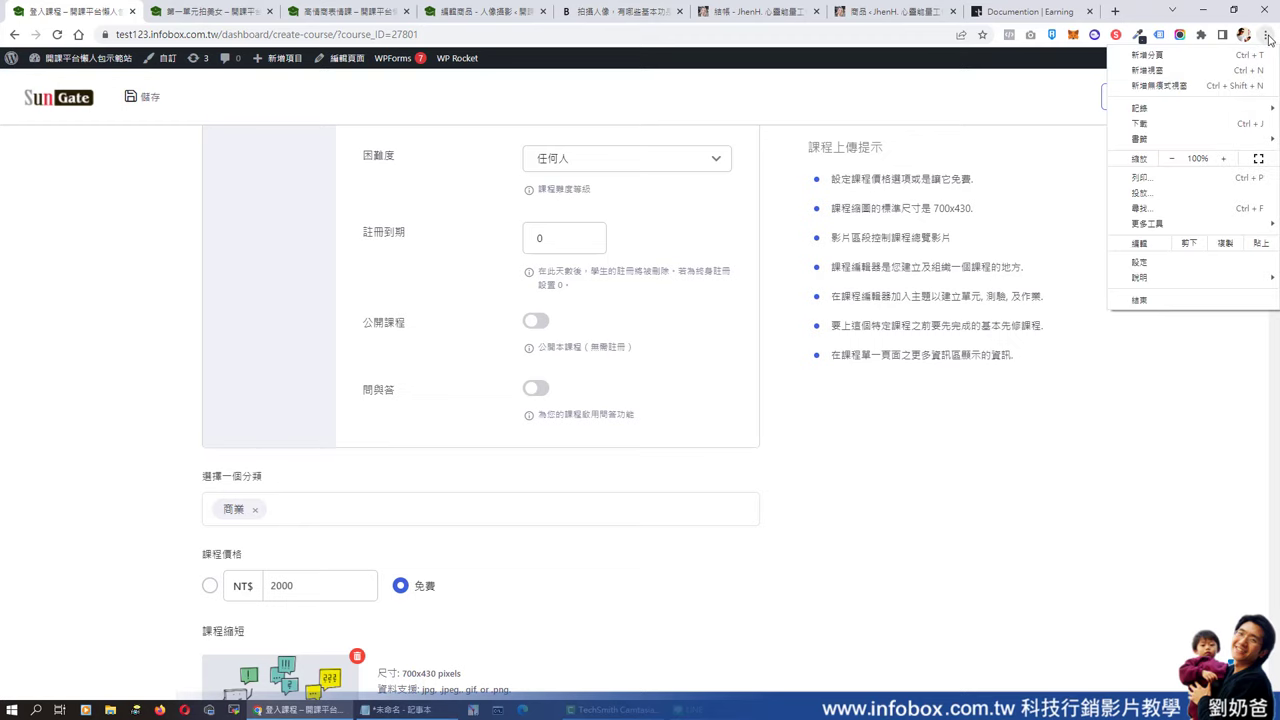
click(1207, 87)
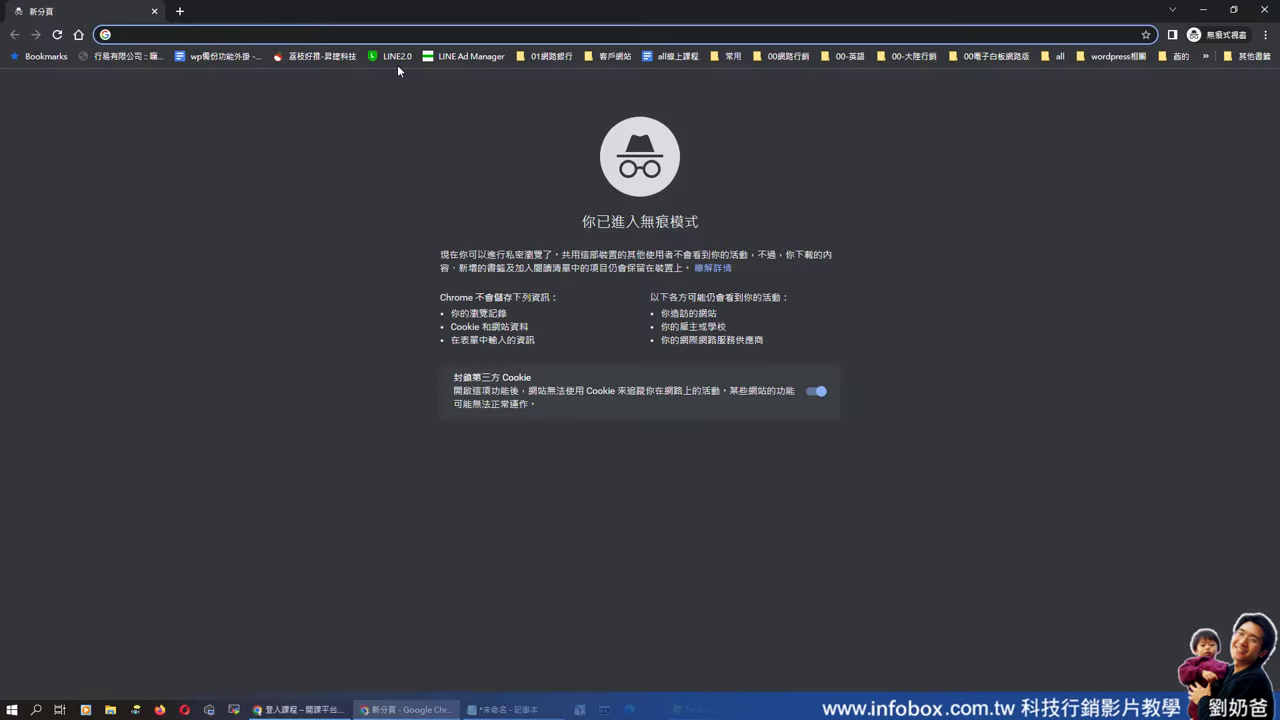
- Load the pasted course URL as a visitor, expand 人像攝影第一集 under 課綱, then minimize the window
key(ctrl+v)
click(397, 64)
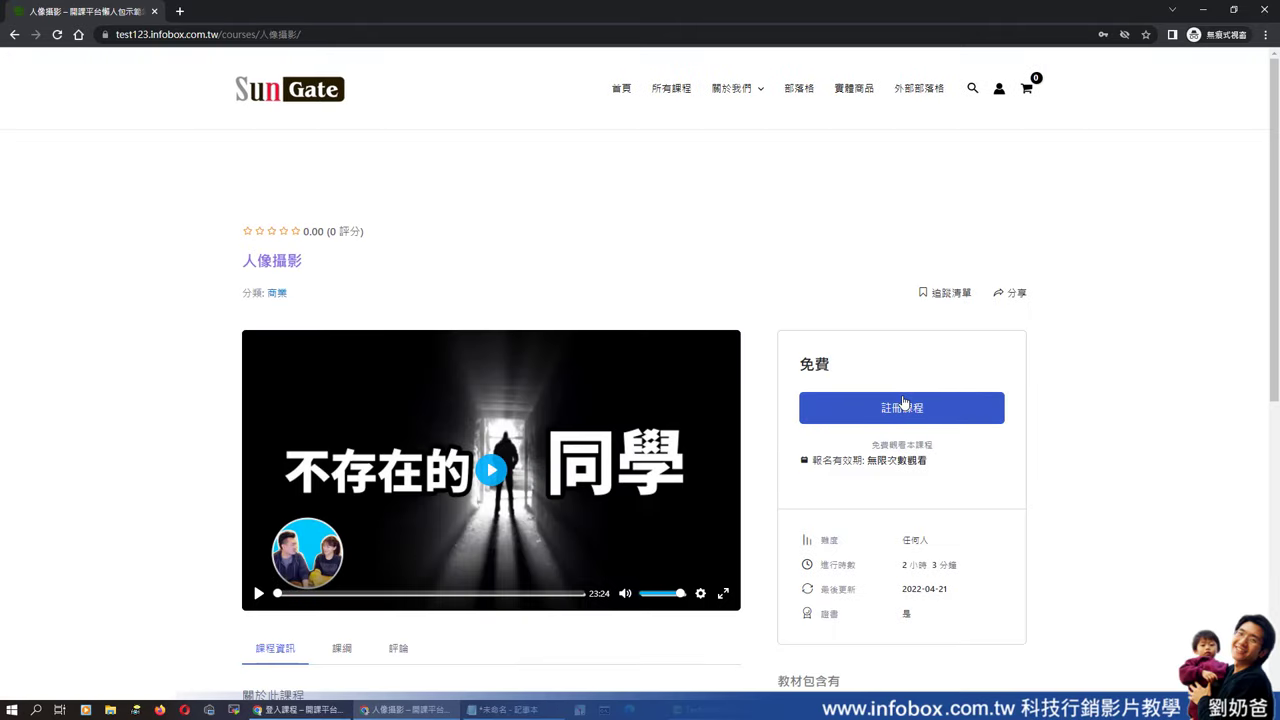
scroll(559, 529, down, 2)
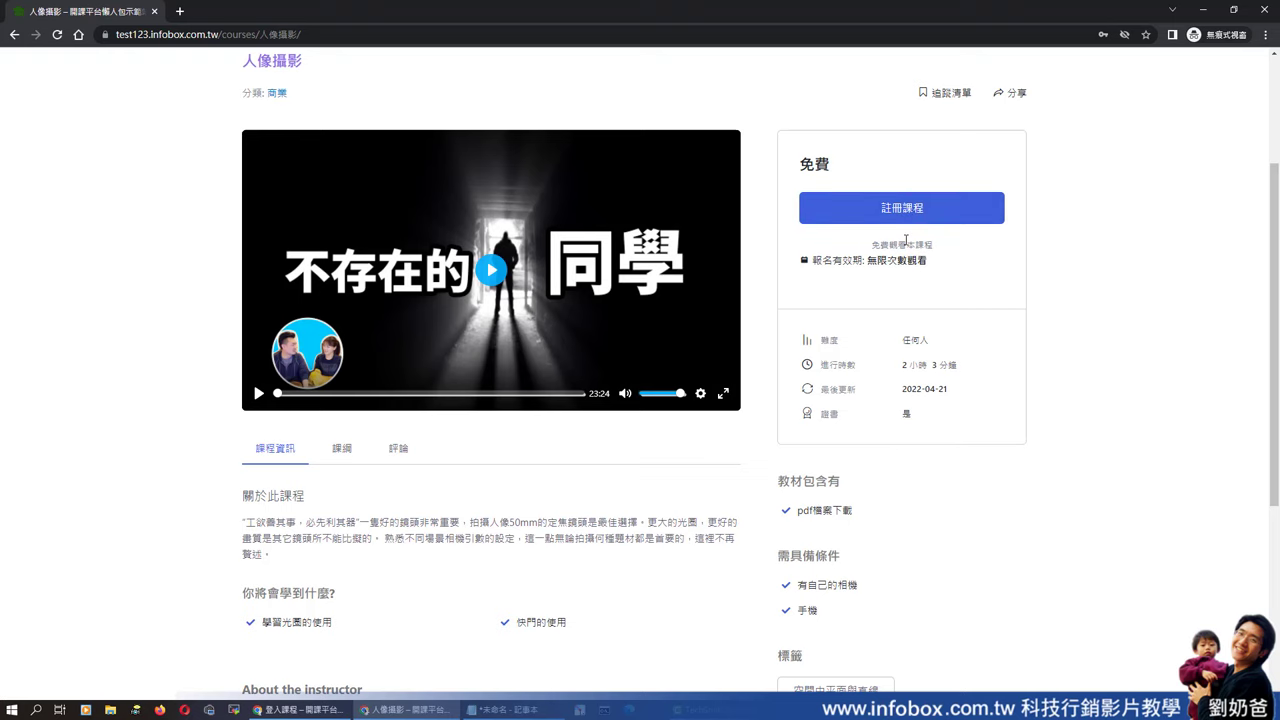
scroll(905, 245, down, 1)
scroll(903, 257, up, 2)
scroll(905, 320, down, 5)
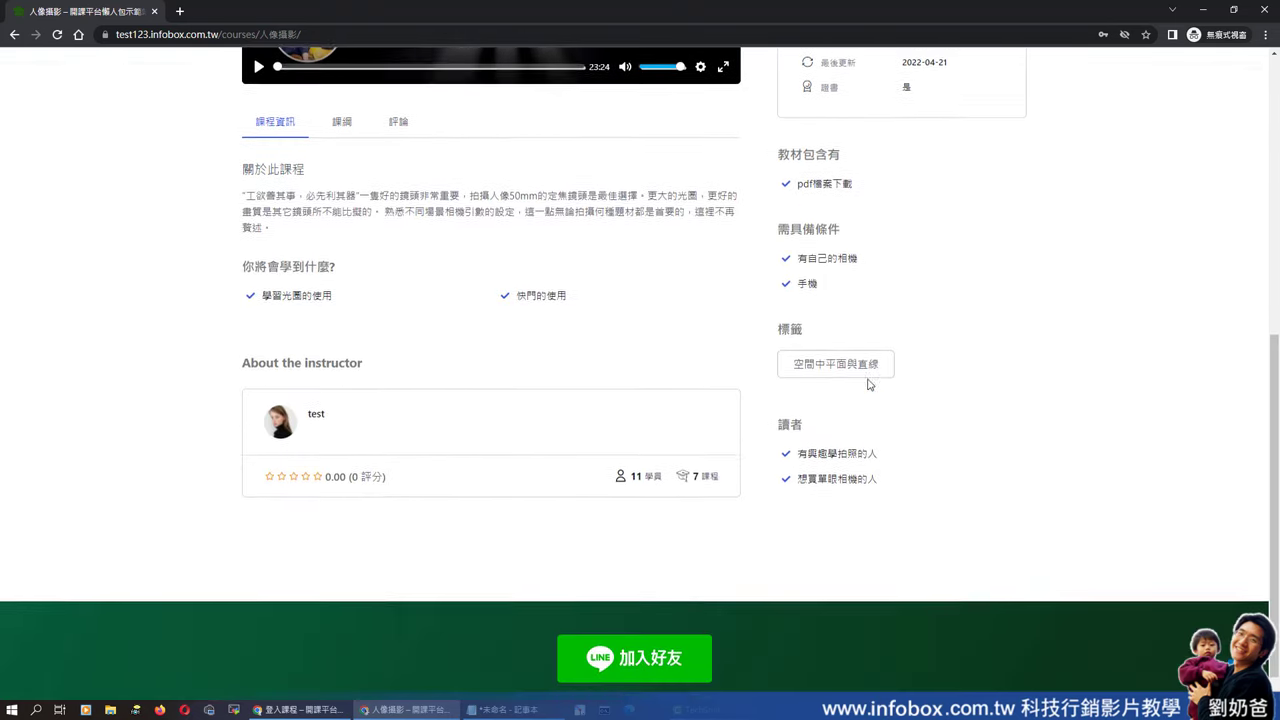
click(343, 121)
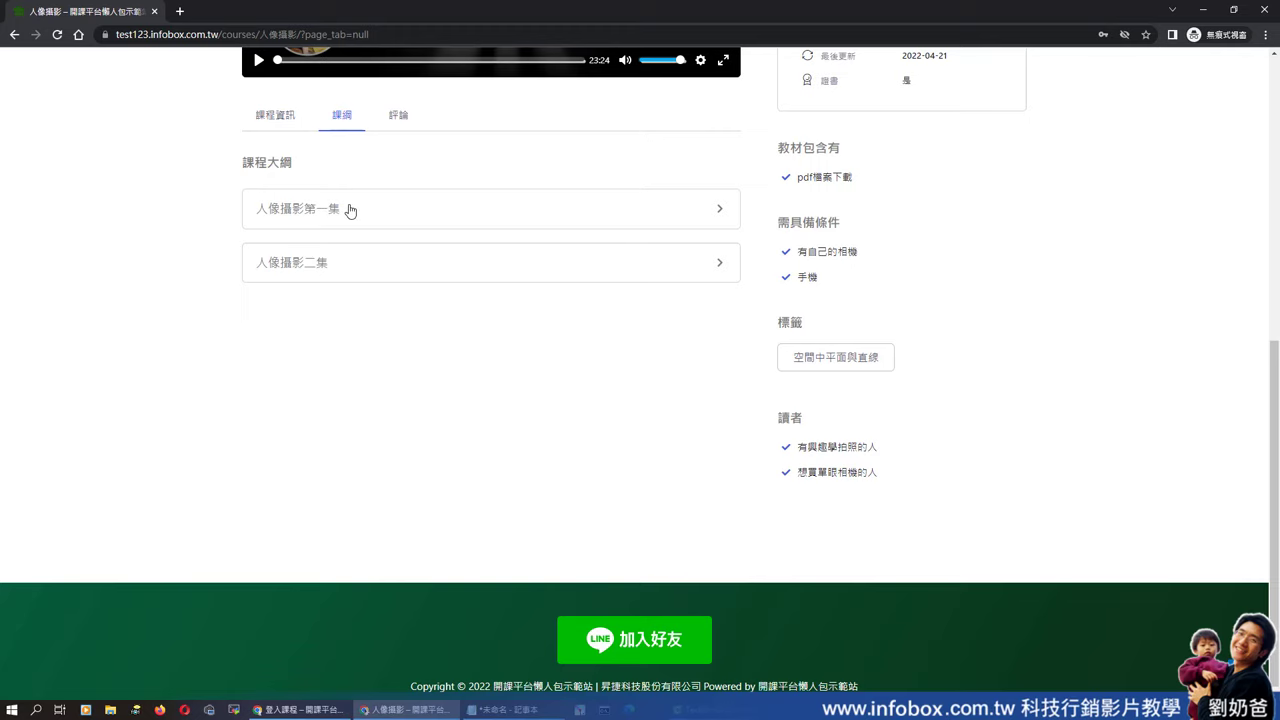
click(350, 210)
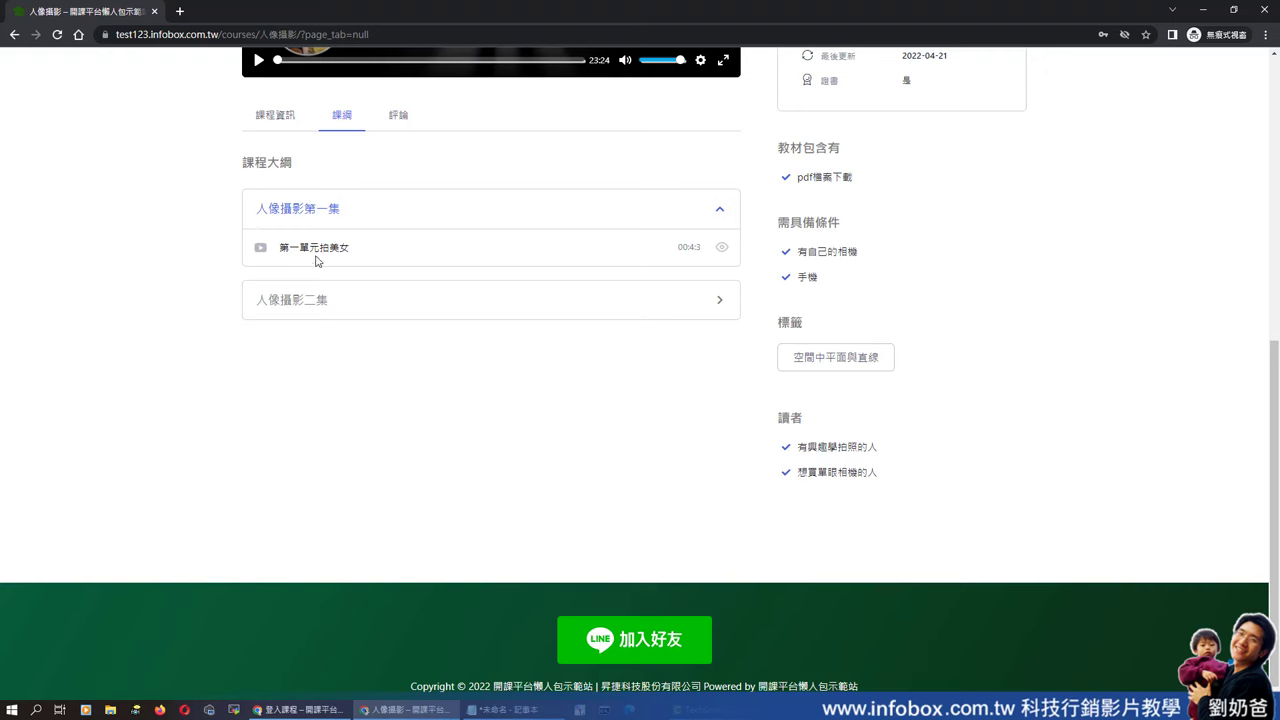
scroll(792, 320, up, 5)
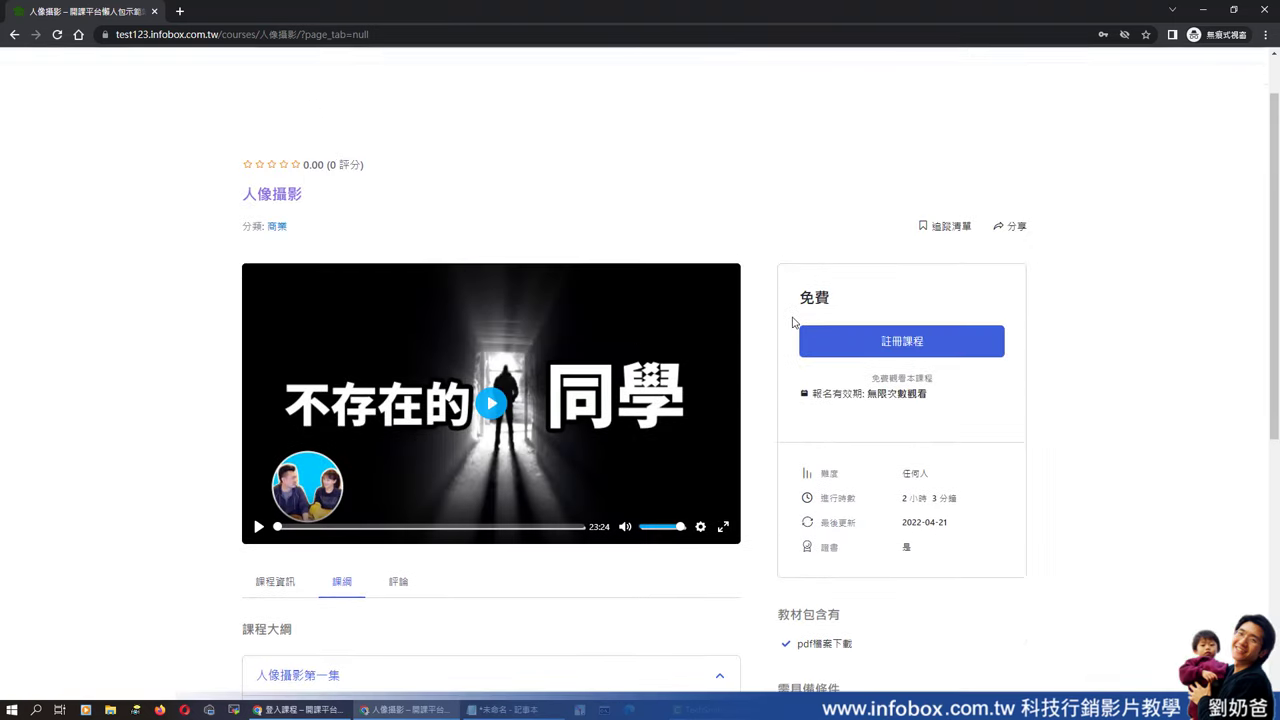
click(1203, 10)
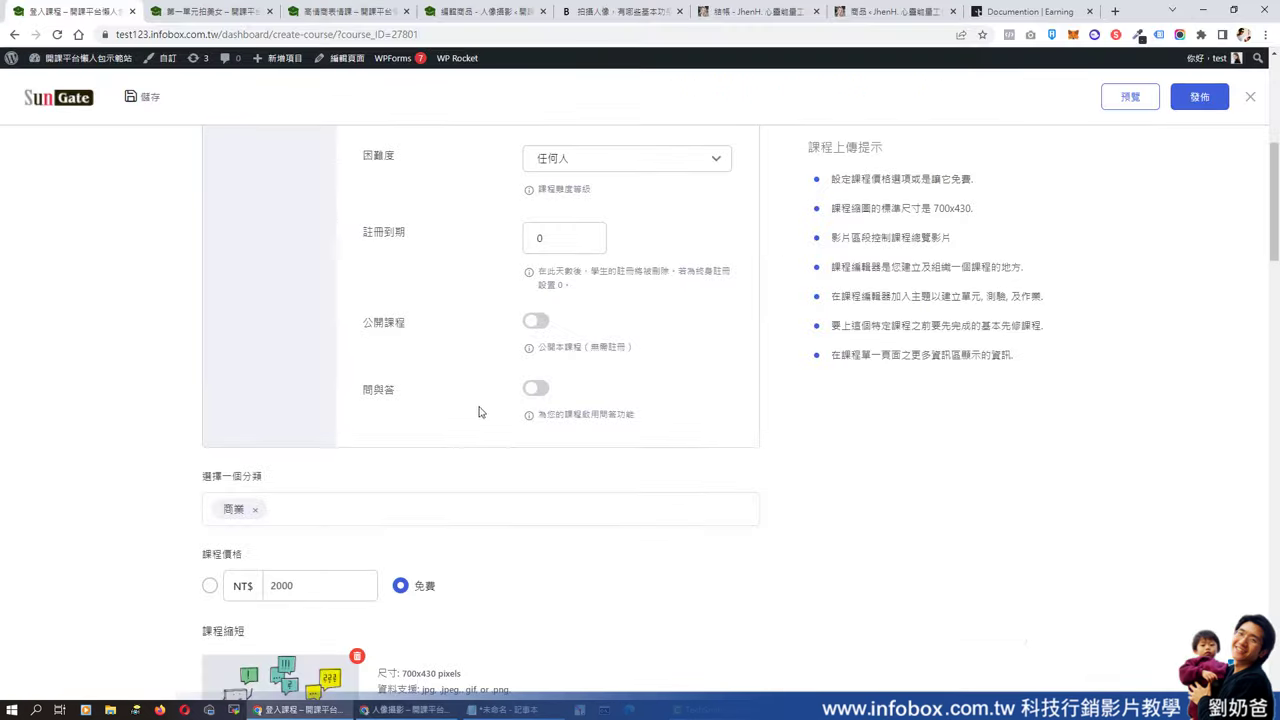
- Set the course price to NT$2000 and publish the update
scroll(560, 445, down, 2)
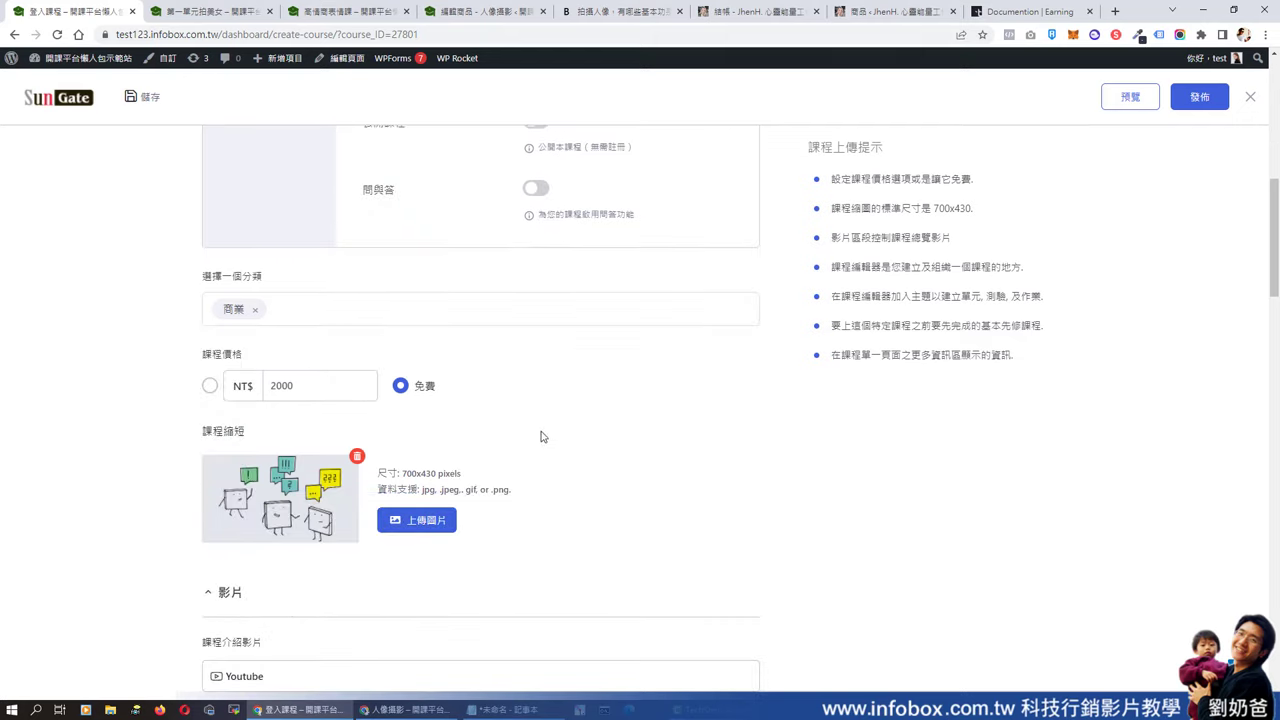
click(209, 385)
click(1190, 97)
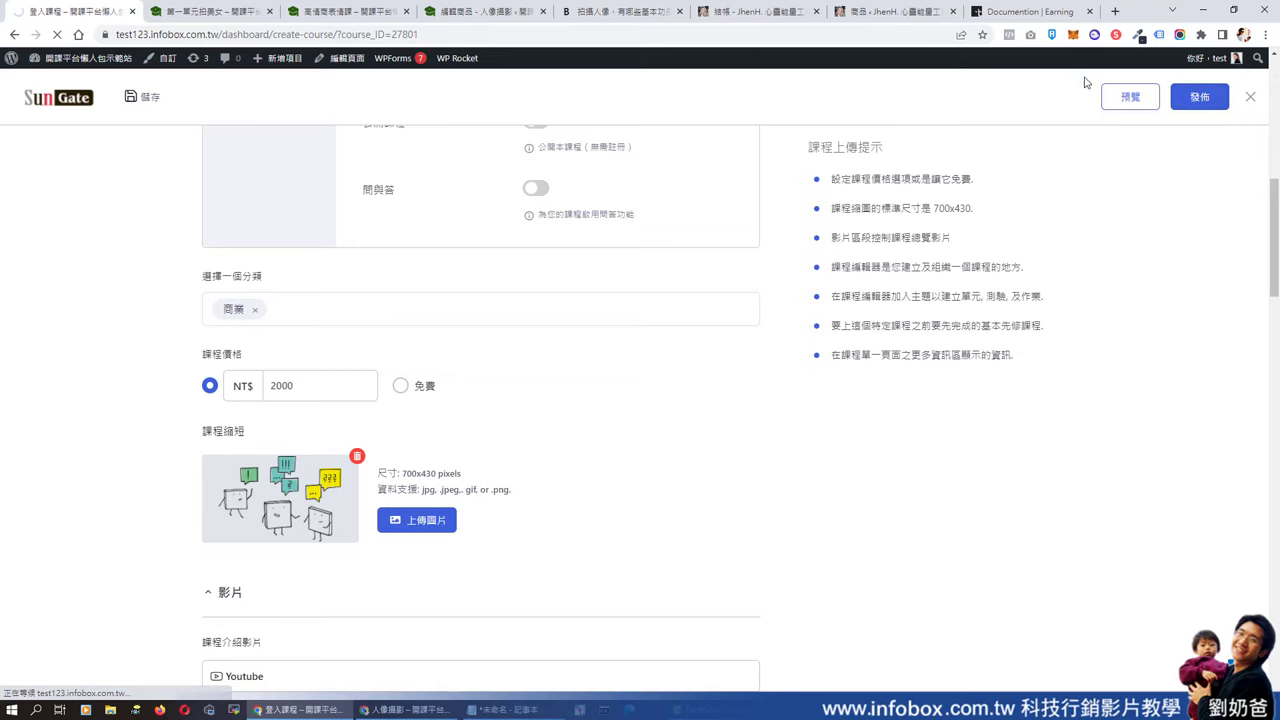
- In the visitor window, reload the course page, check the NT$2000 price, and add it to the cart
click(438, 704)
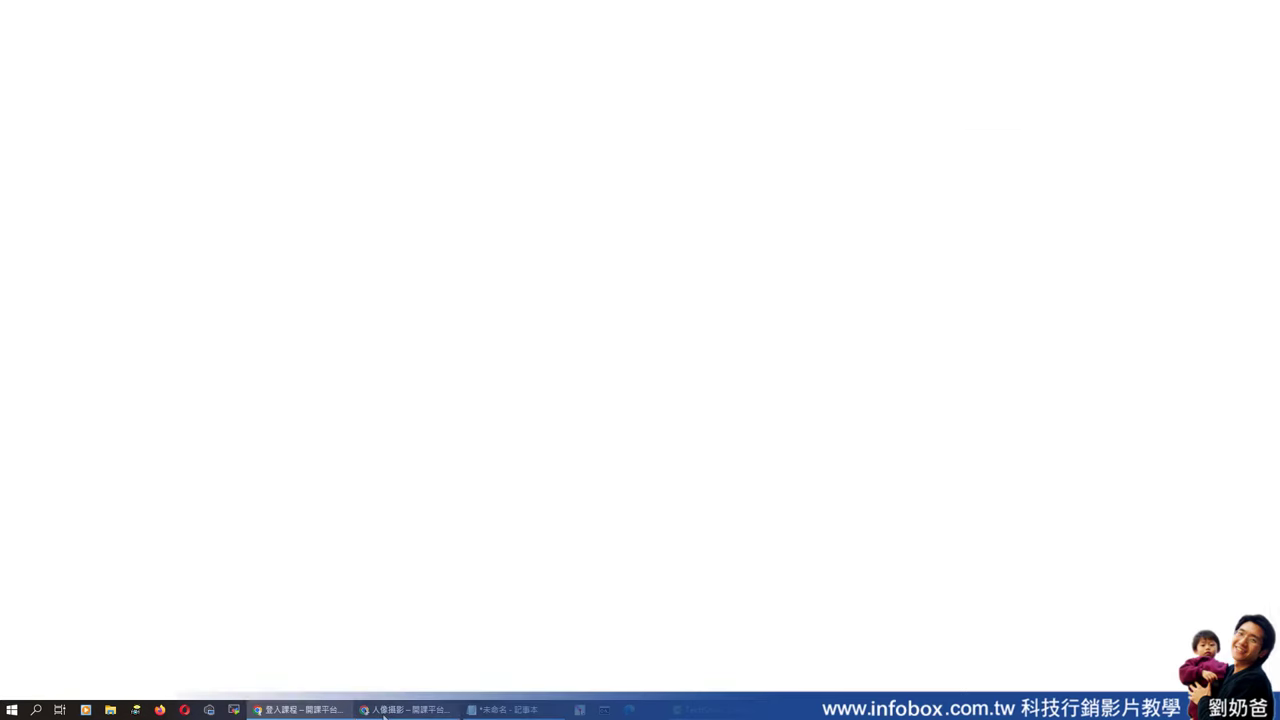
click(56, 38)
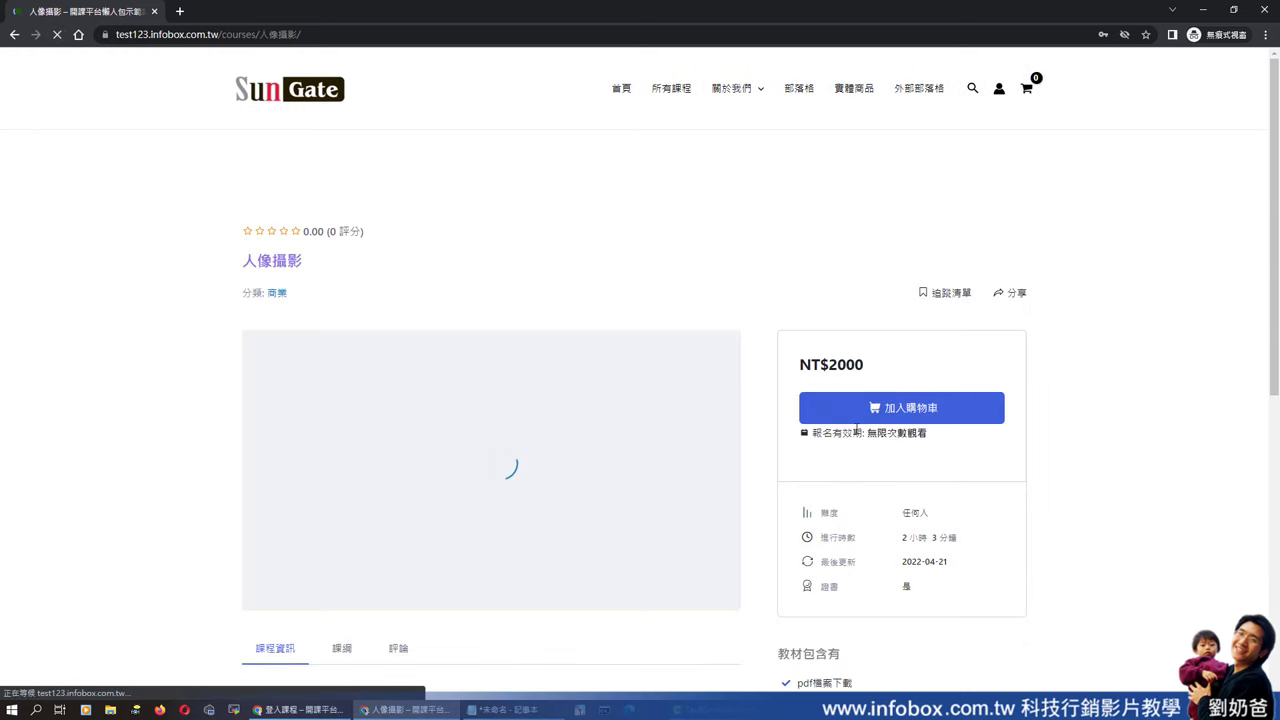
drag(866, 370, 792, 379)
click(915, 414)
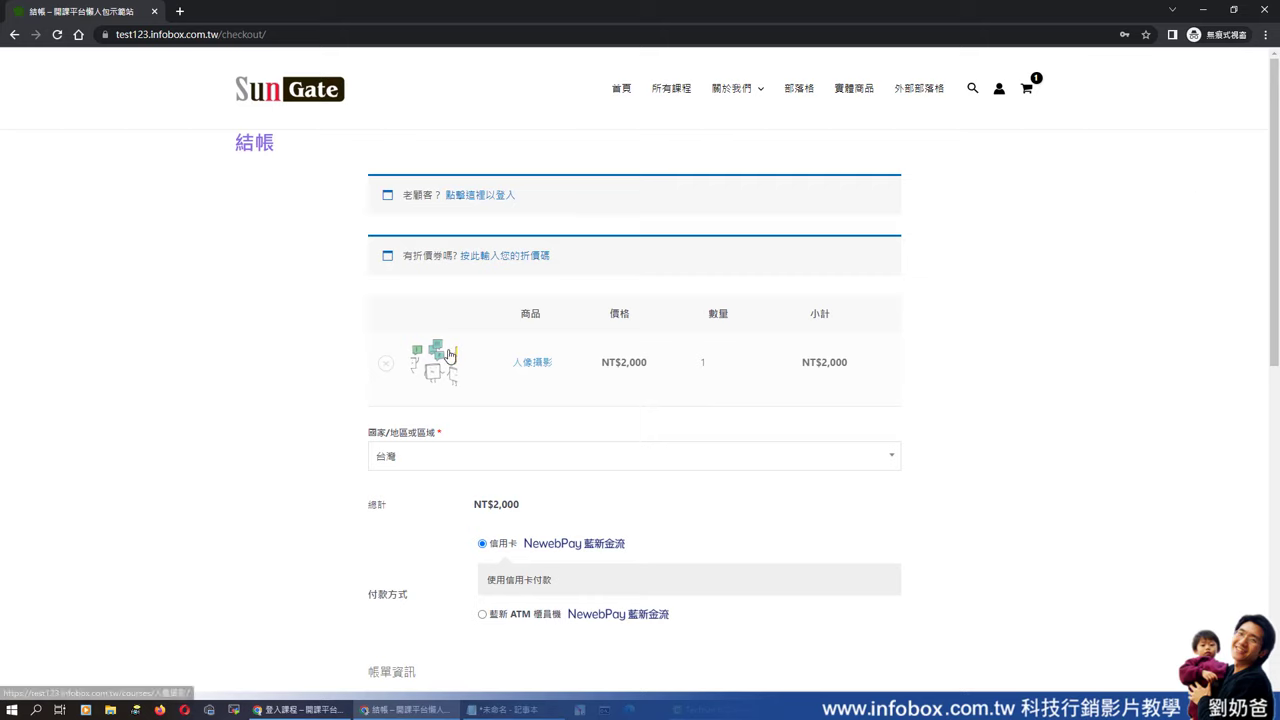
- Replace the 人像攝影 product image with 49672.png, then return to the visitor's checkout window
click(1204, 10)
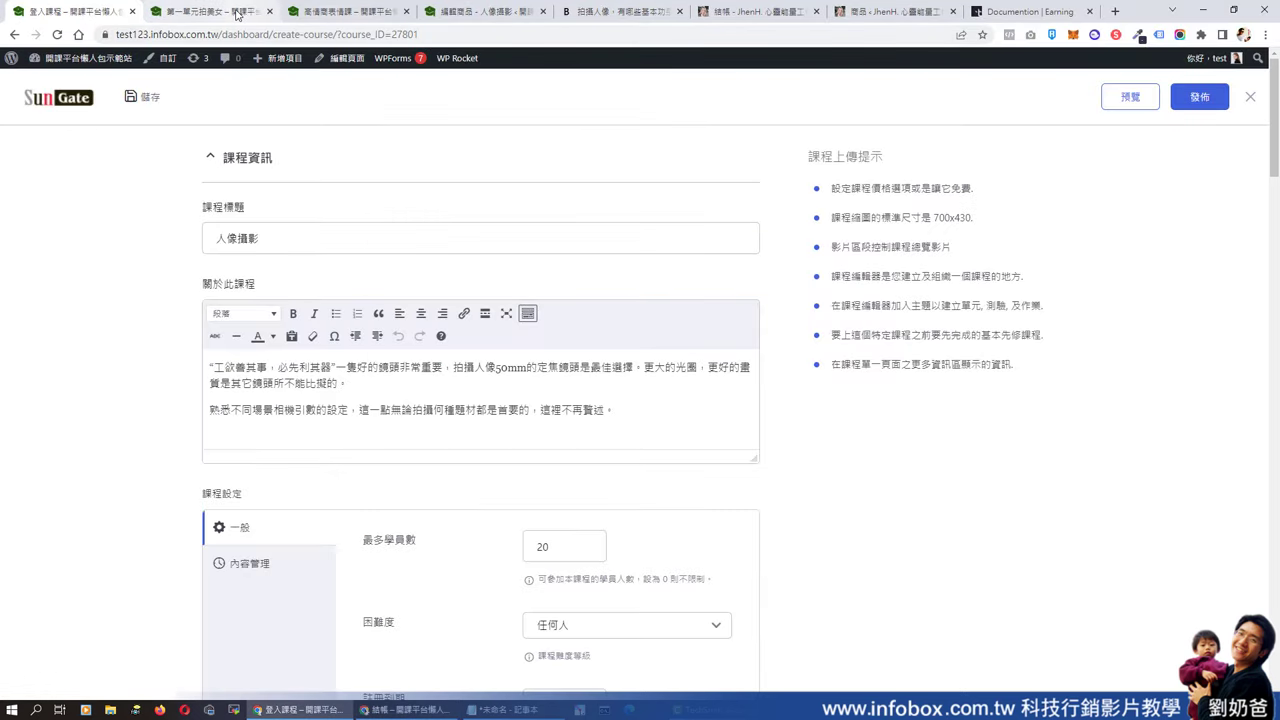
key(ctrl+4)
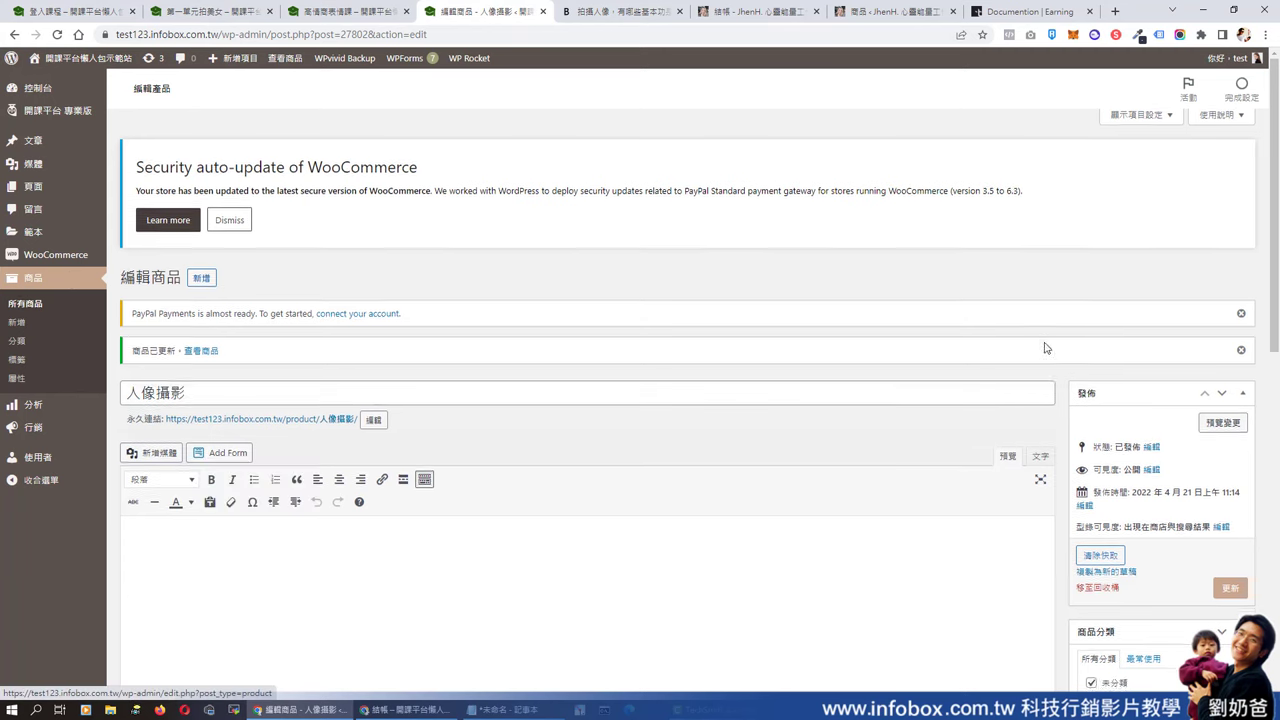
scroll(1113, 338, down, 5)
scroll(1113, 338, down, 2)
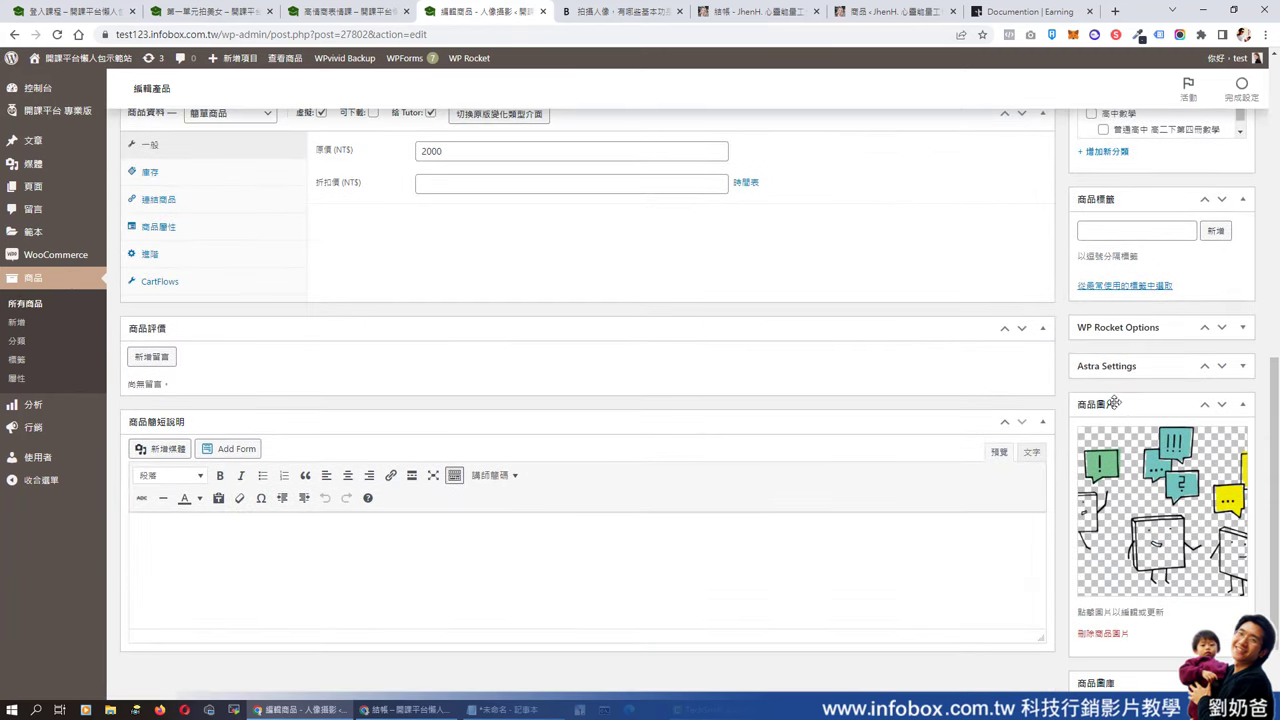
scroll(1135, 575, down, 1)
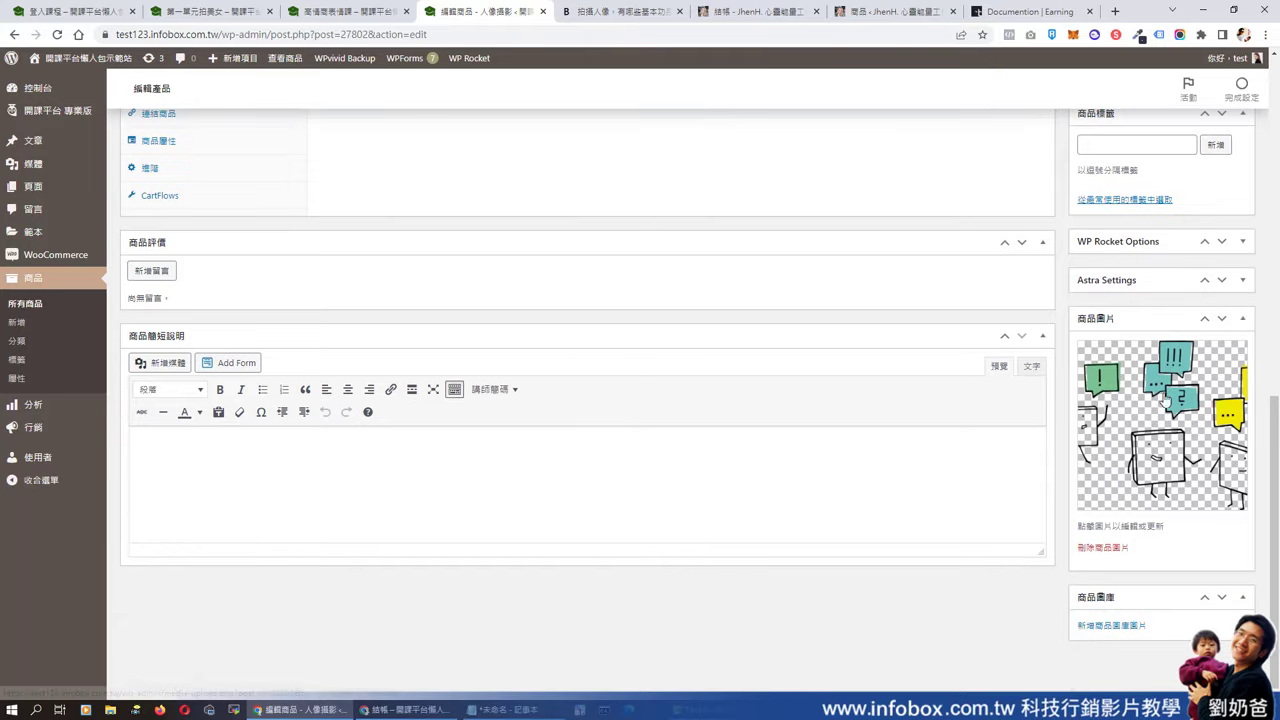
click(1101, 552)
click(1106, 424)
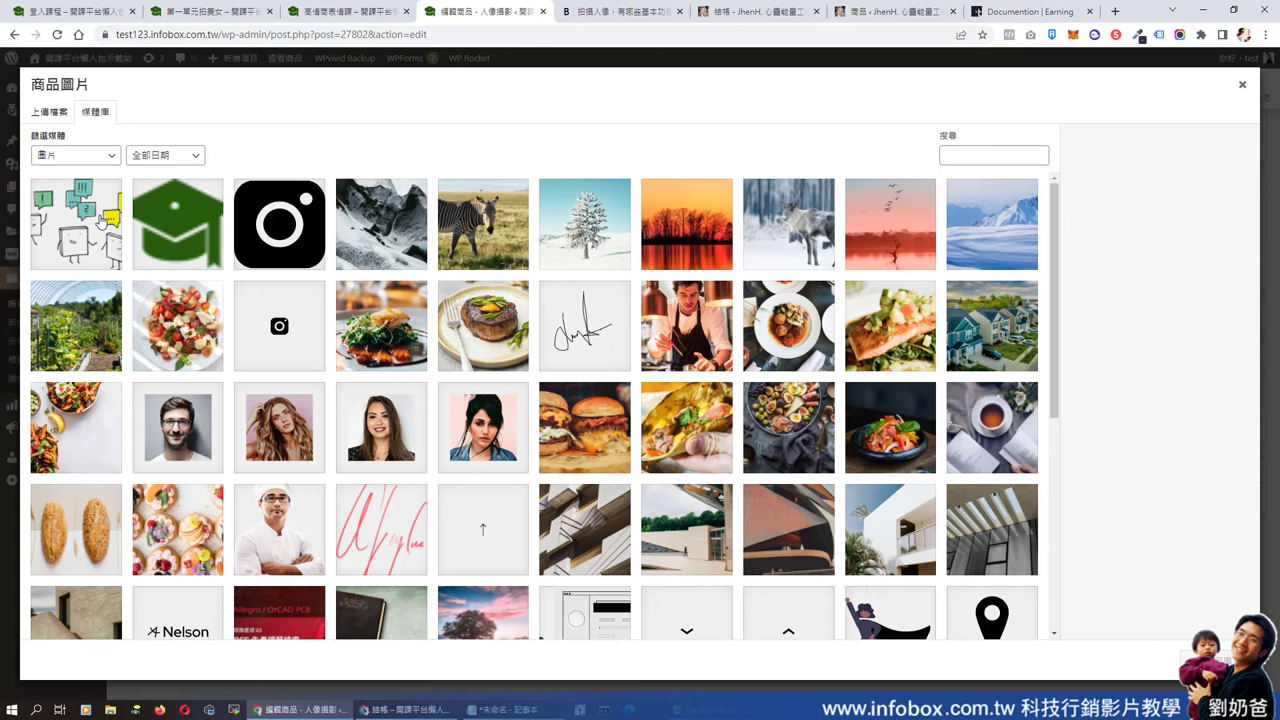
click(104, 210)
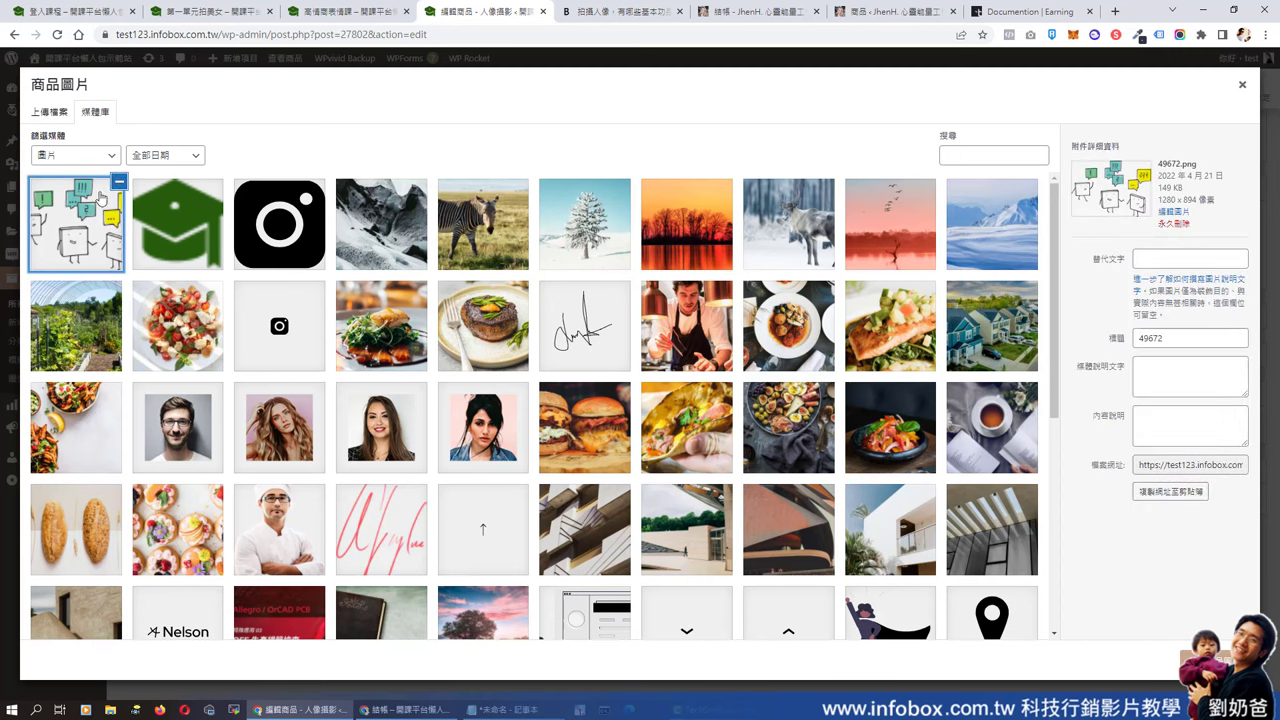
click(1223, 657)
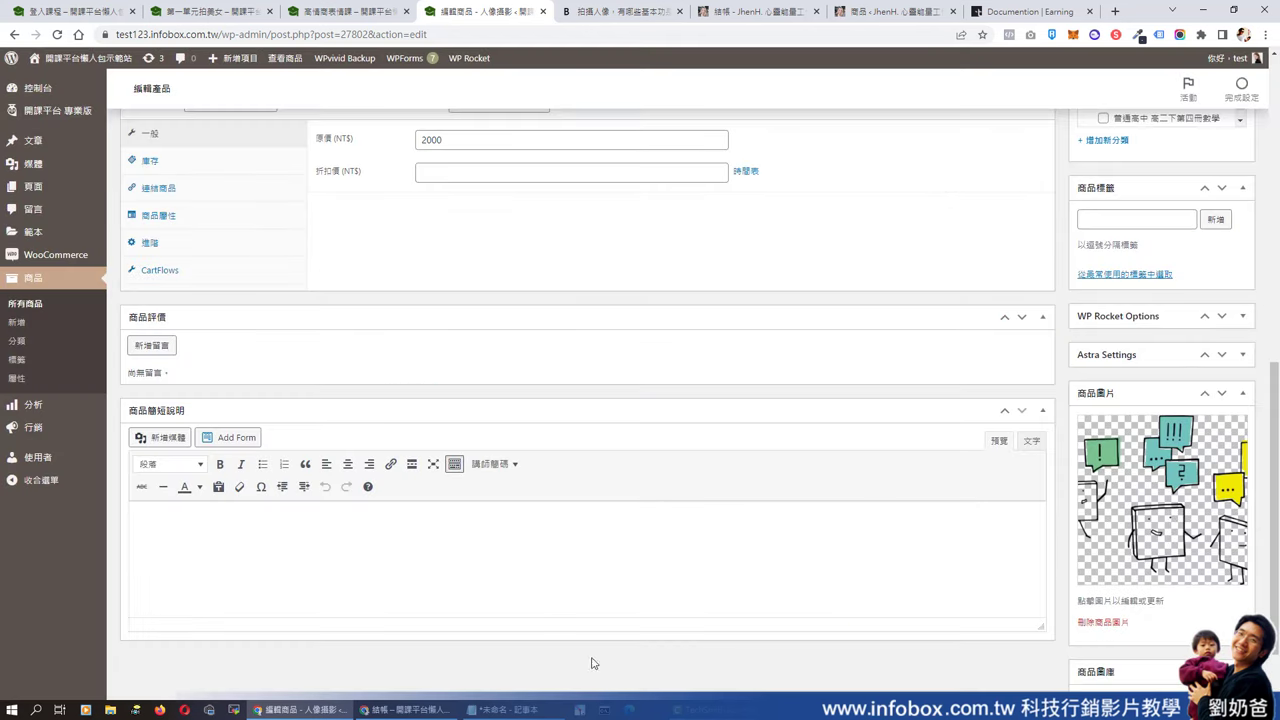
click(405, 710)
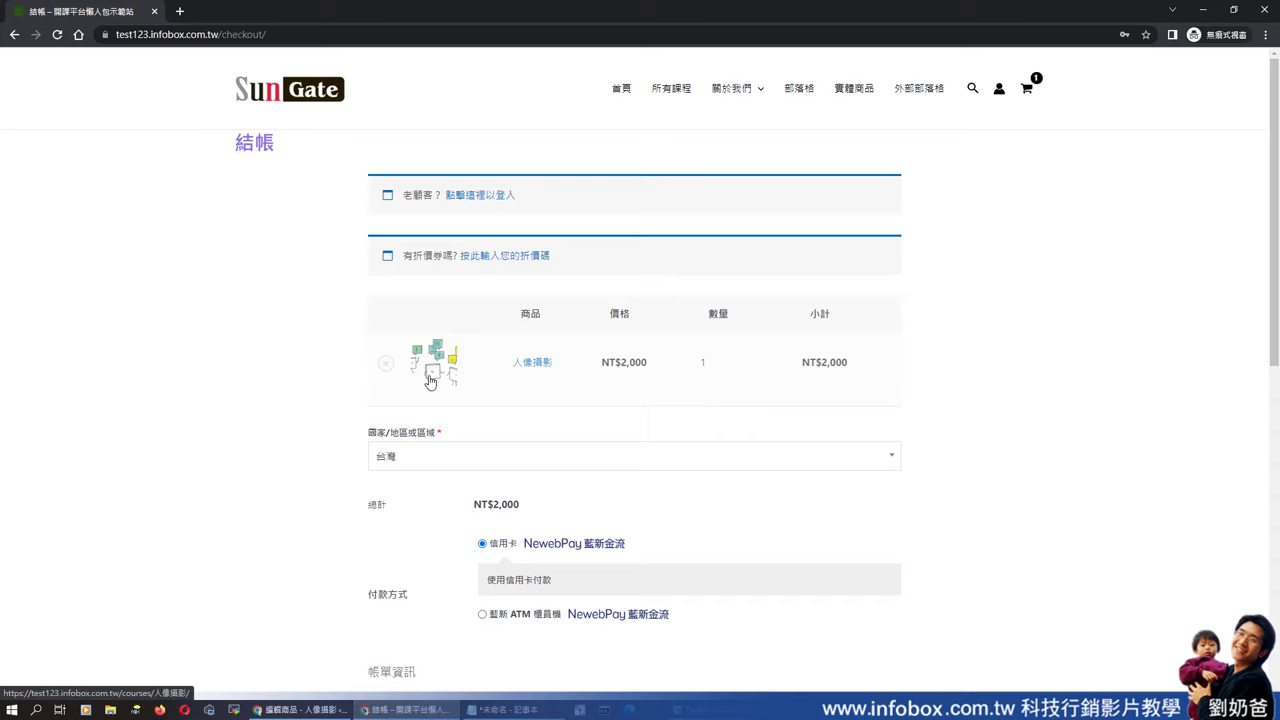
- From the home page's mini-cart, open checkout listing 人像攝影 at NT$2,000
scroll(436, 374, down, 1)
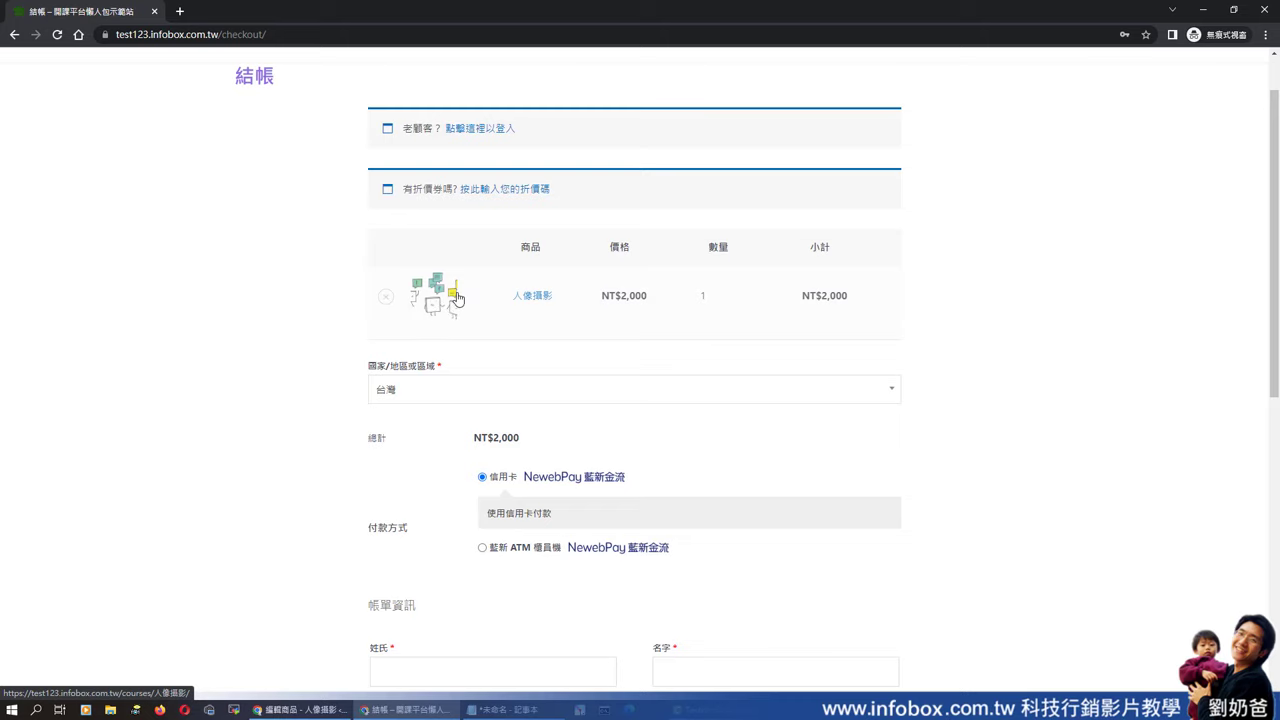
scroll(875, 362, down, 5)
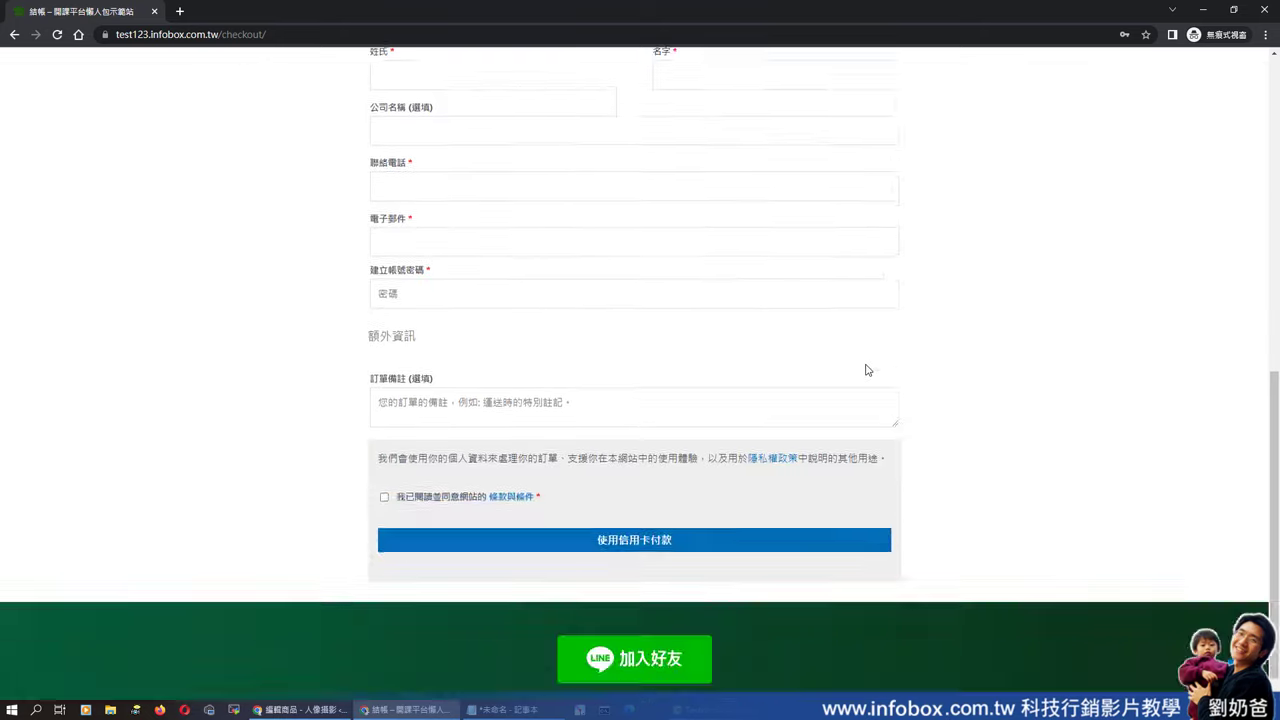
scroll(980, 266, up, 5)
click(628, 92)
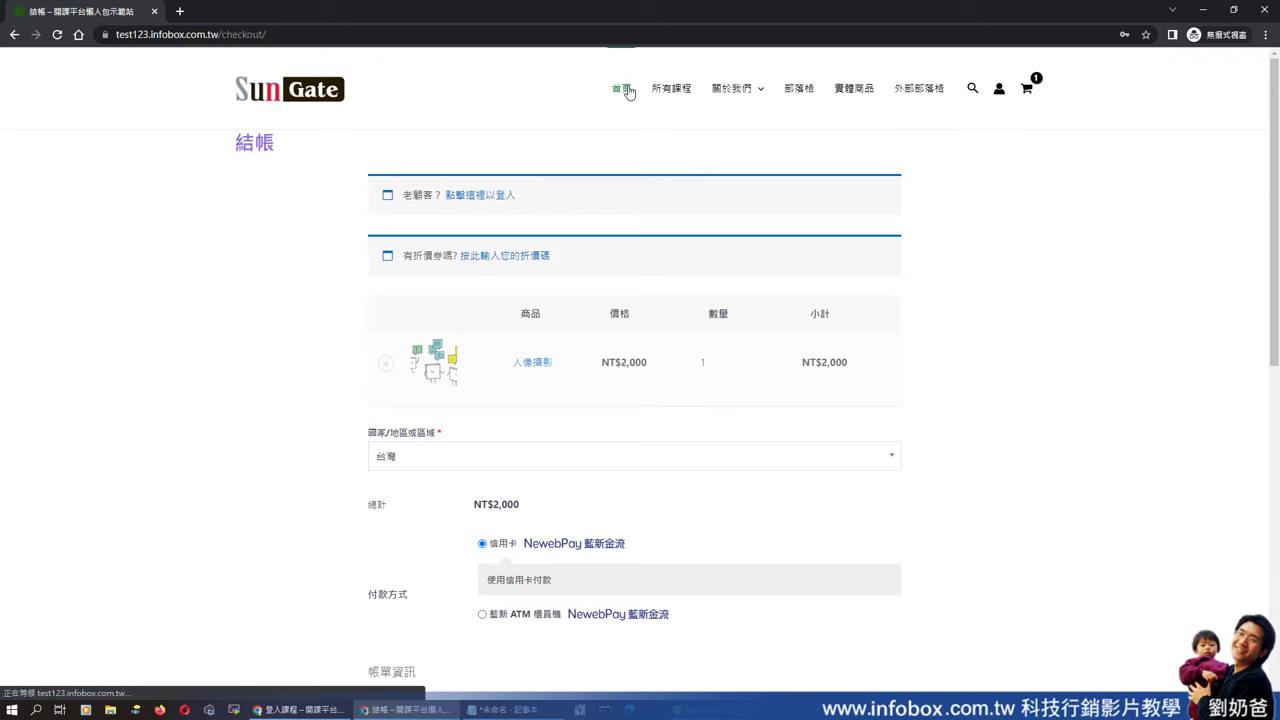
scroll(685, 278, down, 7)
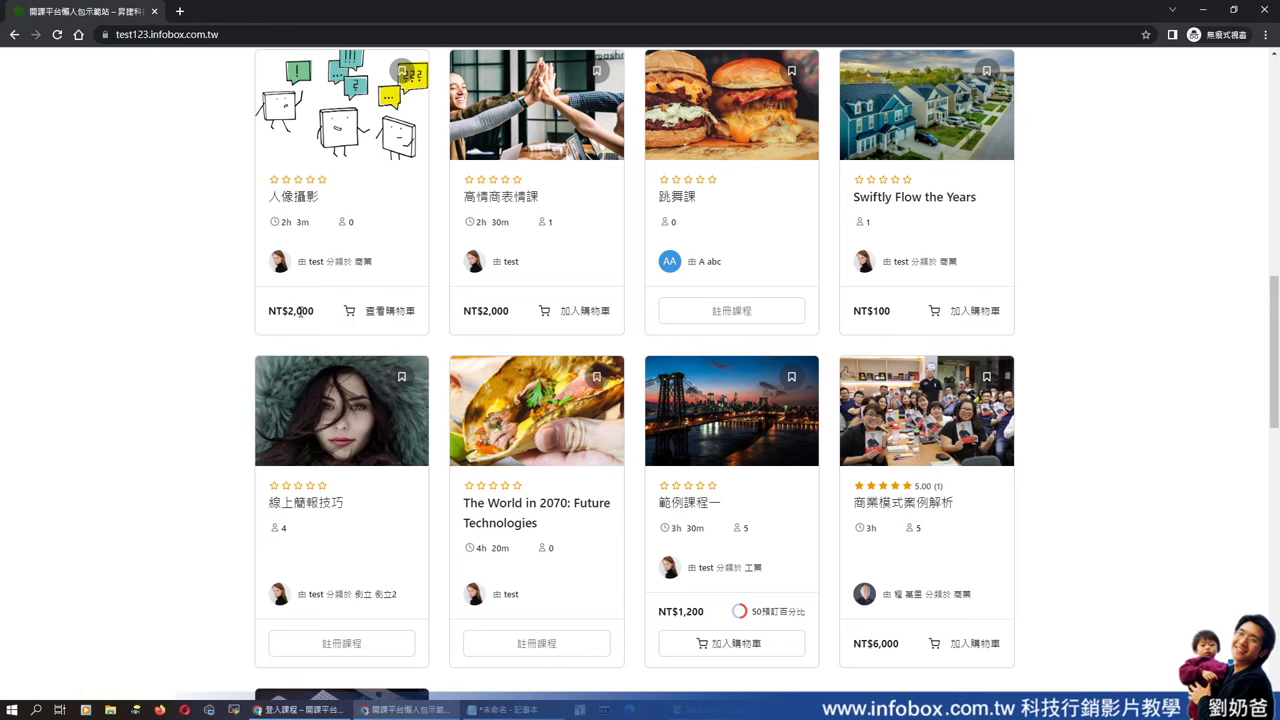
scroll(406, 330, up, 1)
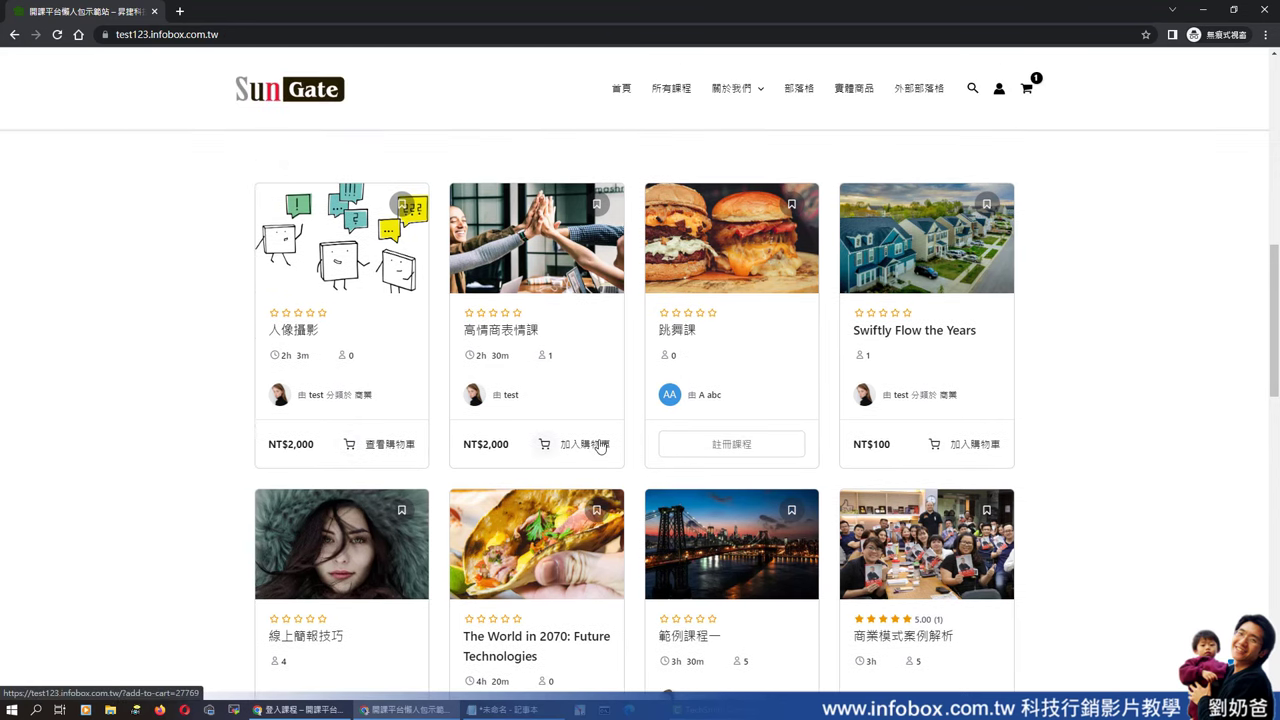
mouse_move(1042, 88)
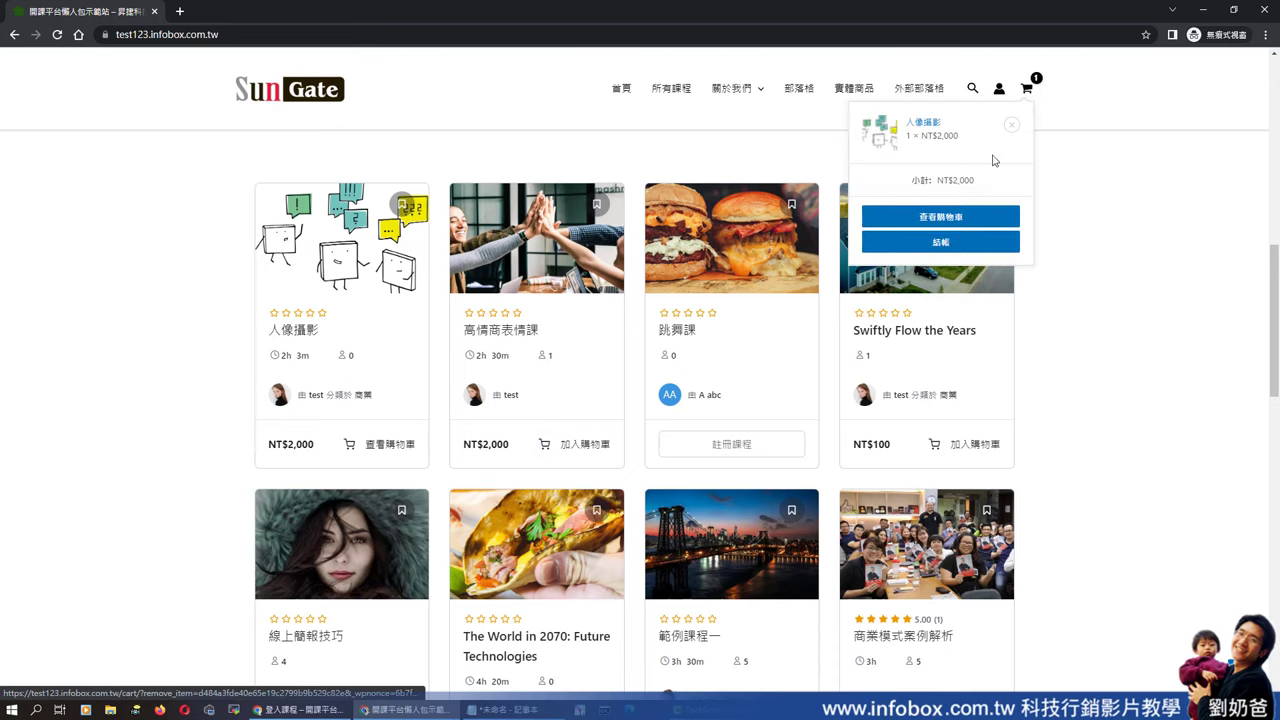
click(948, 247)
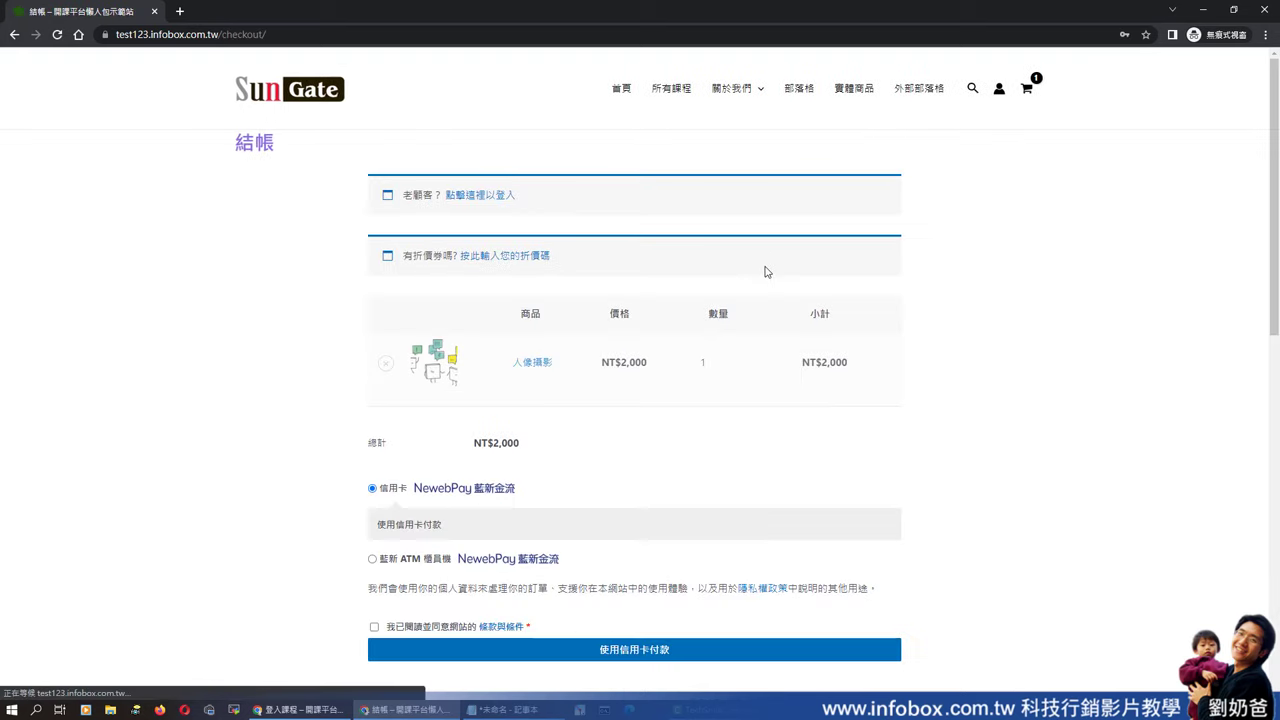
scroll(687, 316, down, 3)
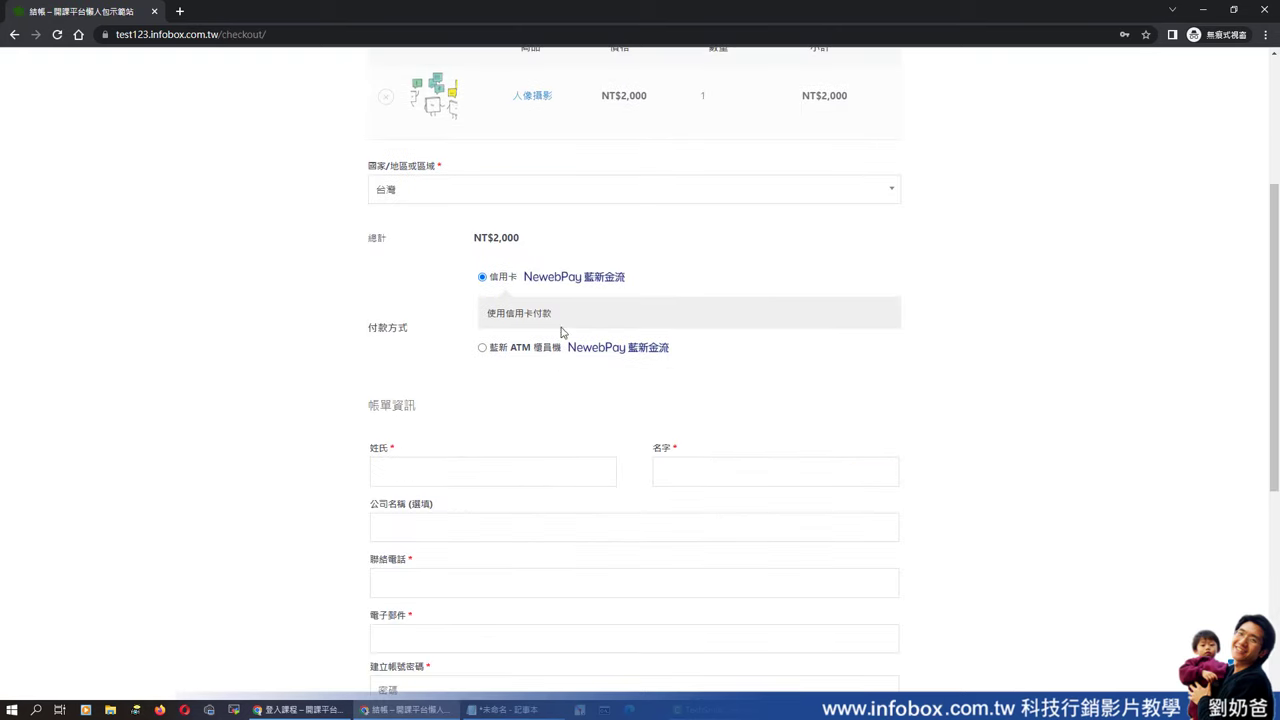
scroll(507, 496, down, 2)
scroll(506, 500, up, 5)
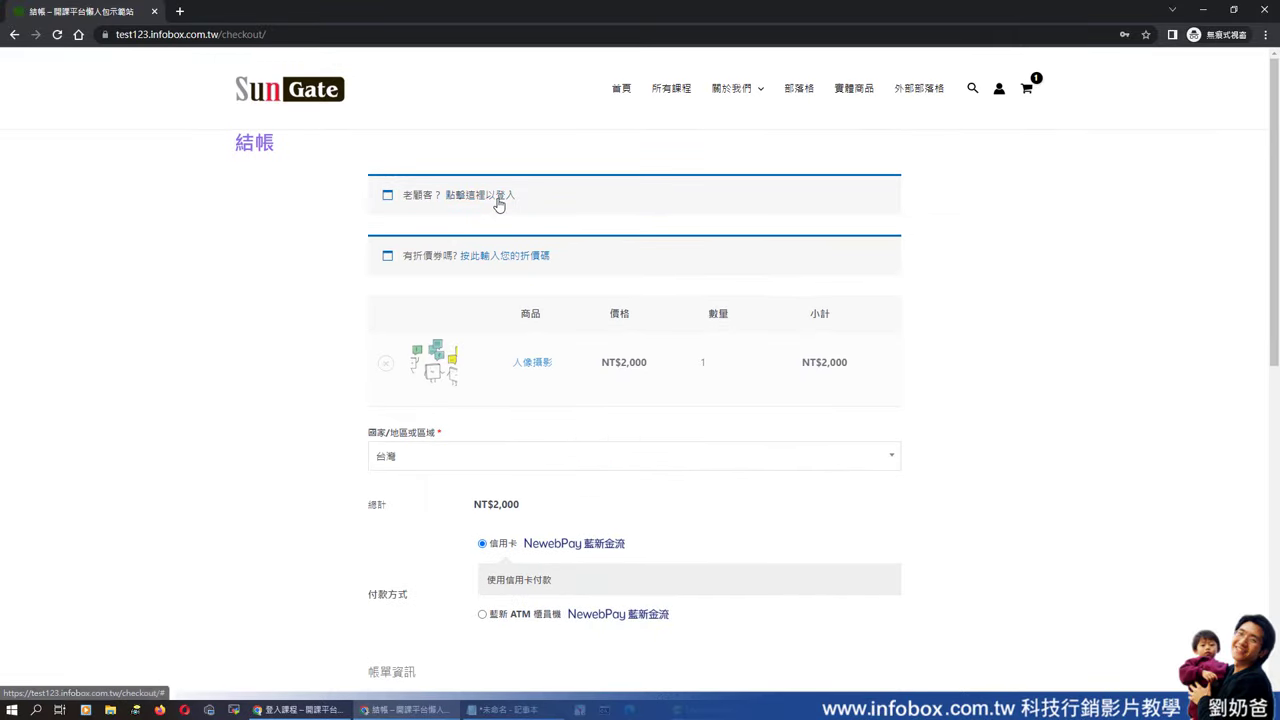
- Log in on the checkout page as the returning customer using the saved credentials
click(497, 201)
click(483, 319)
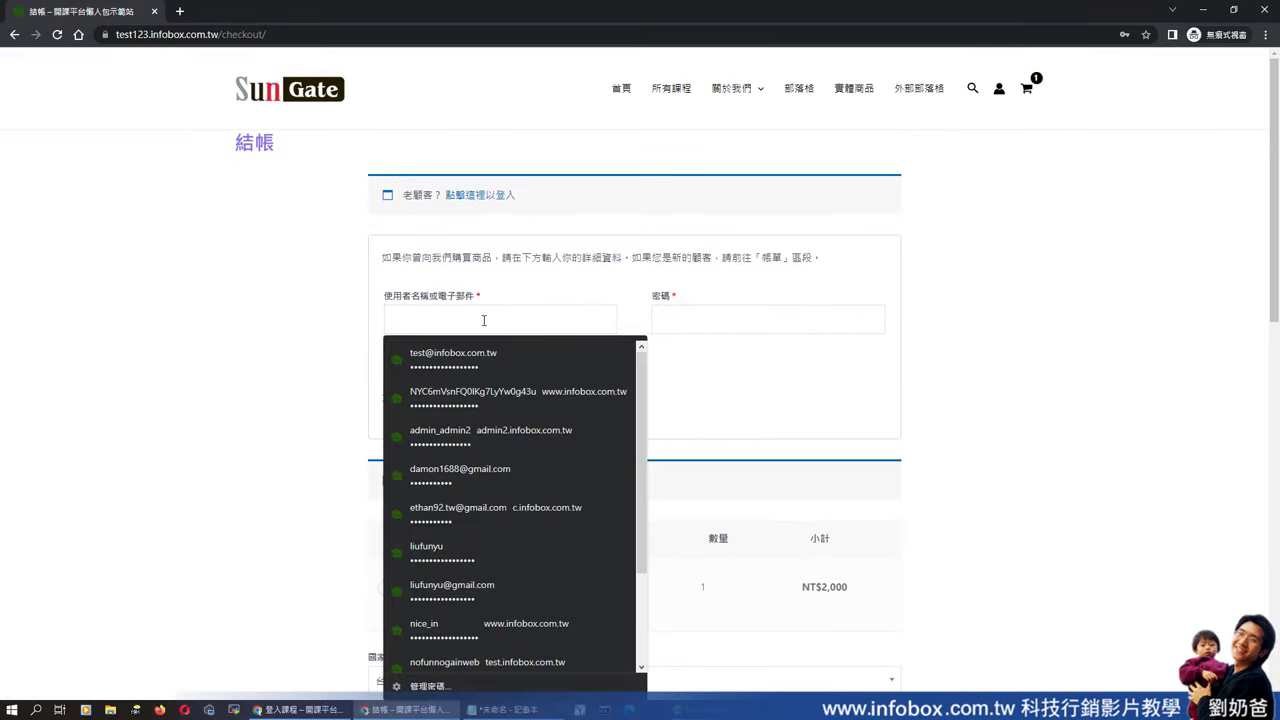
click(485, 376)
click(438, 385)
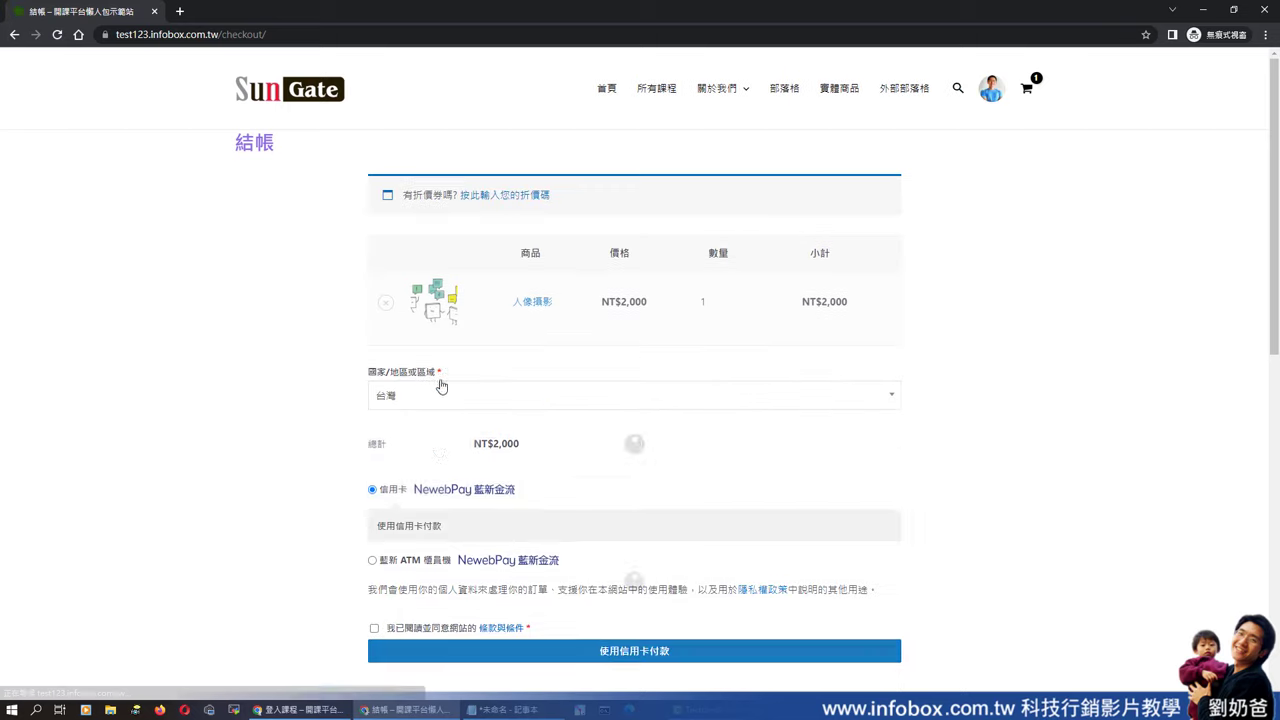
- Accept the terms and conditions and submit the order for credit-card payment
scroll(690, 342, down, 2)
scroll(441, 309, down, 5)
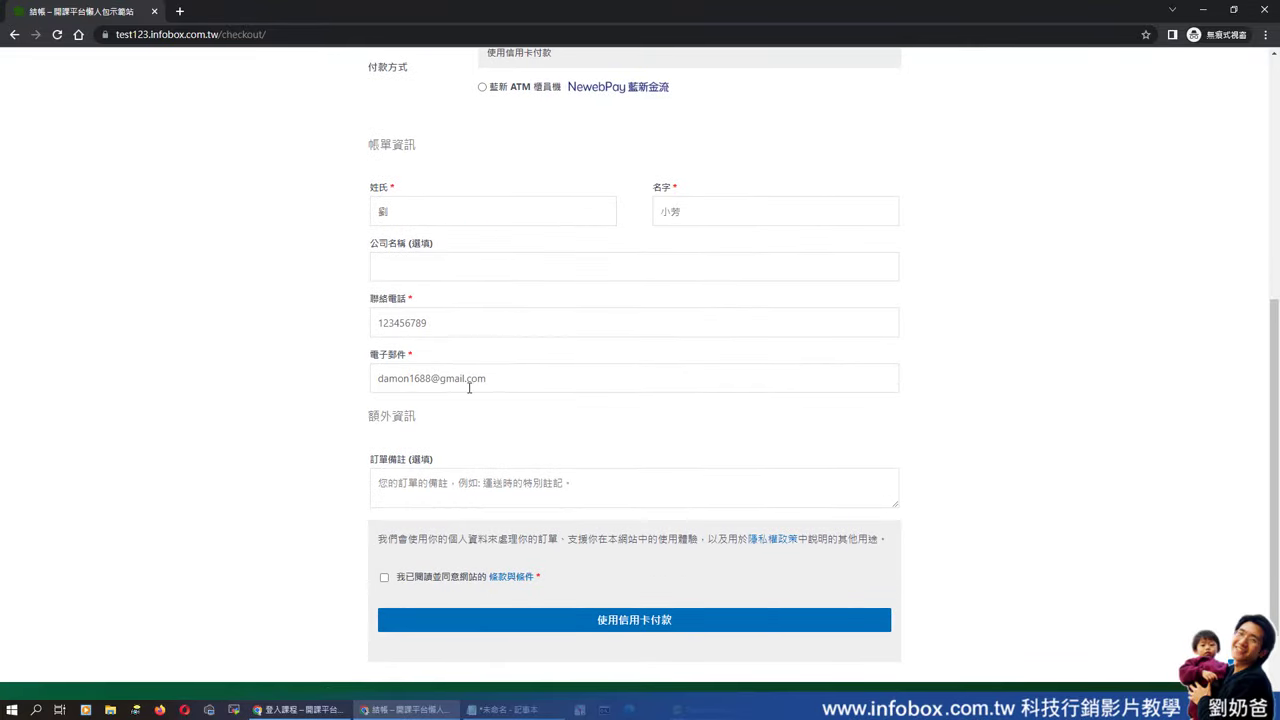
click(384, 578)
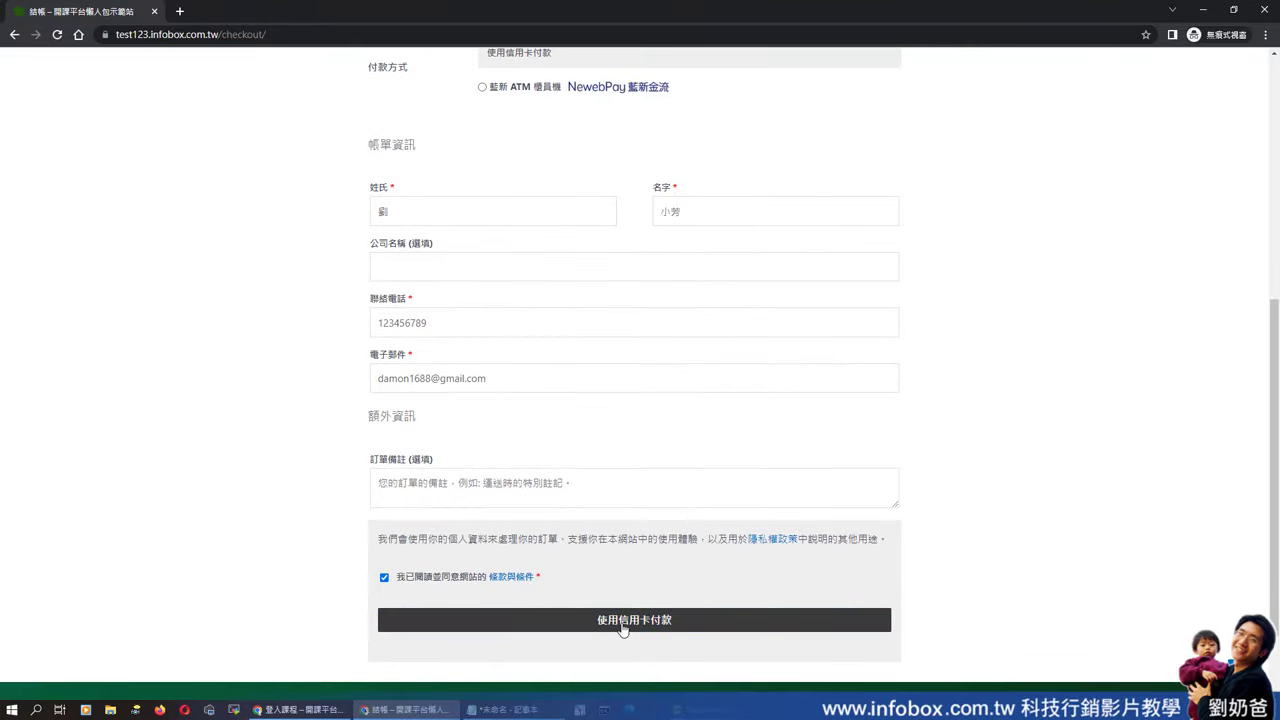
click(625, 624)
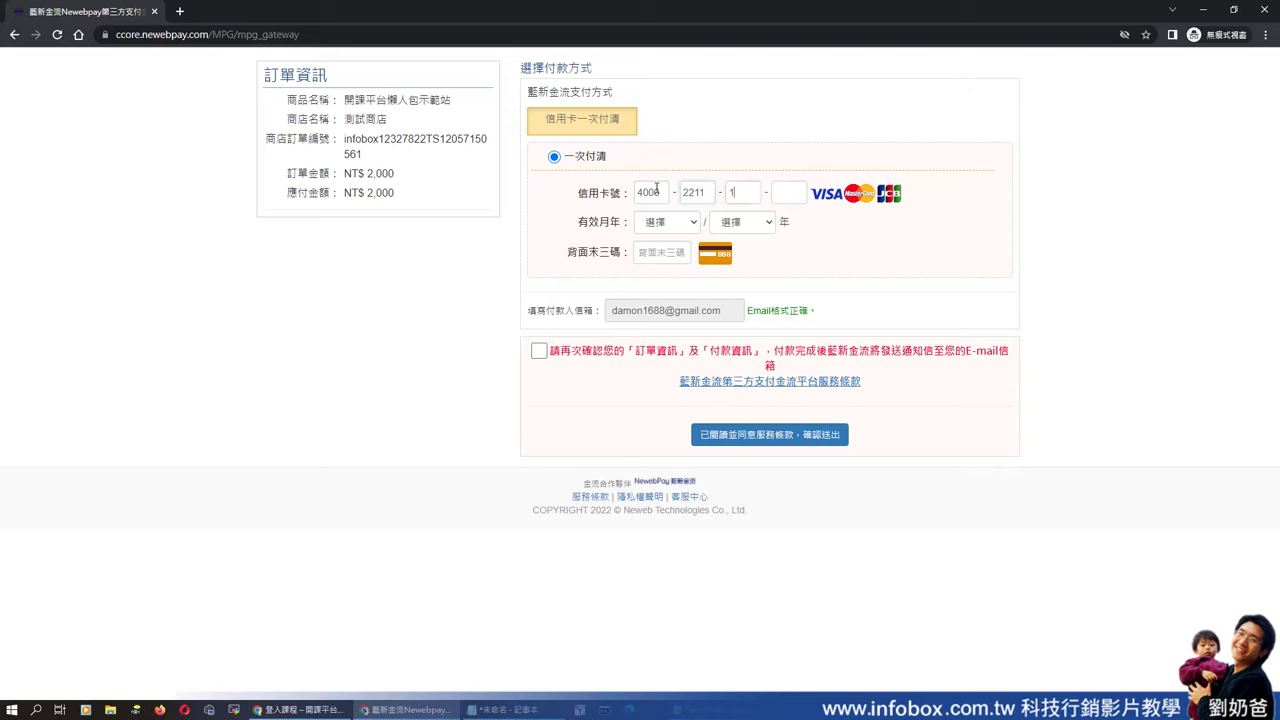
- Pay with the test card, expiry 02/24 and its security code, then confirm and submit
text(111)
click(672, 222)
click(678, 268)
click(748, 222)
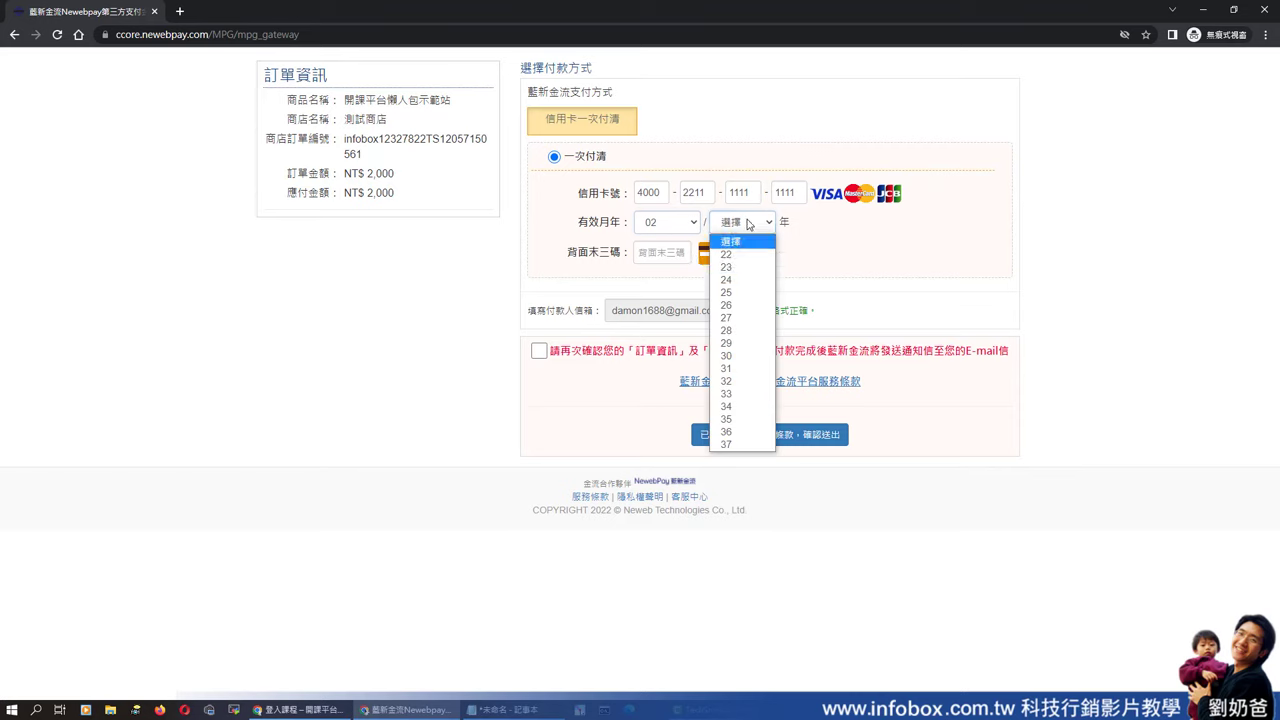
click(727, 279)
click(670, 253)
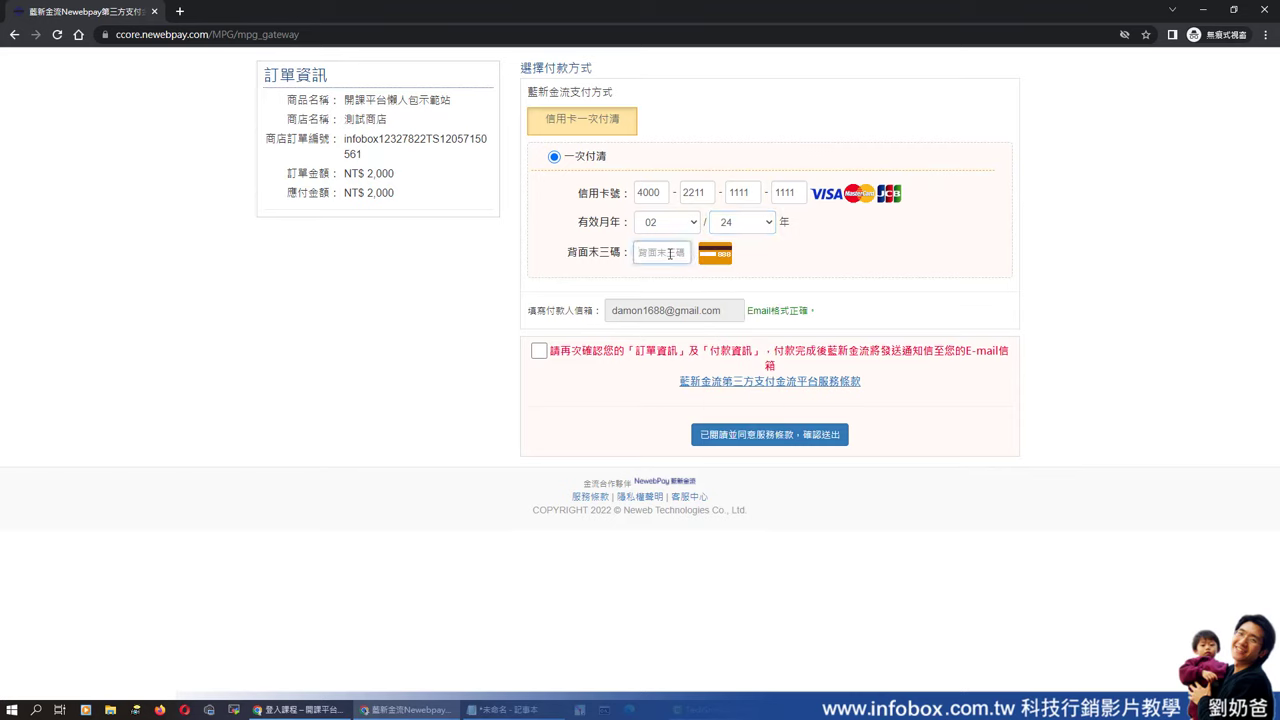
text(123)
click(539, 351)
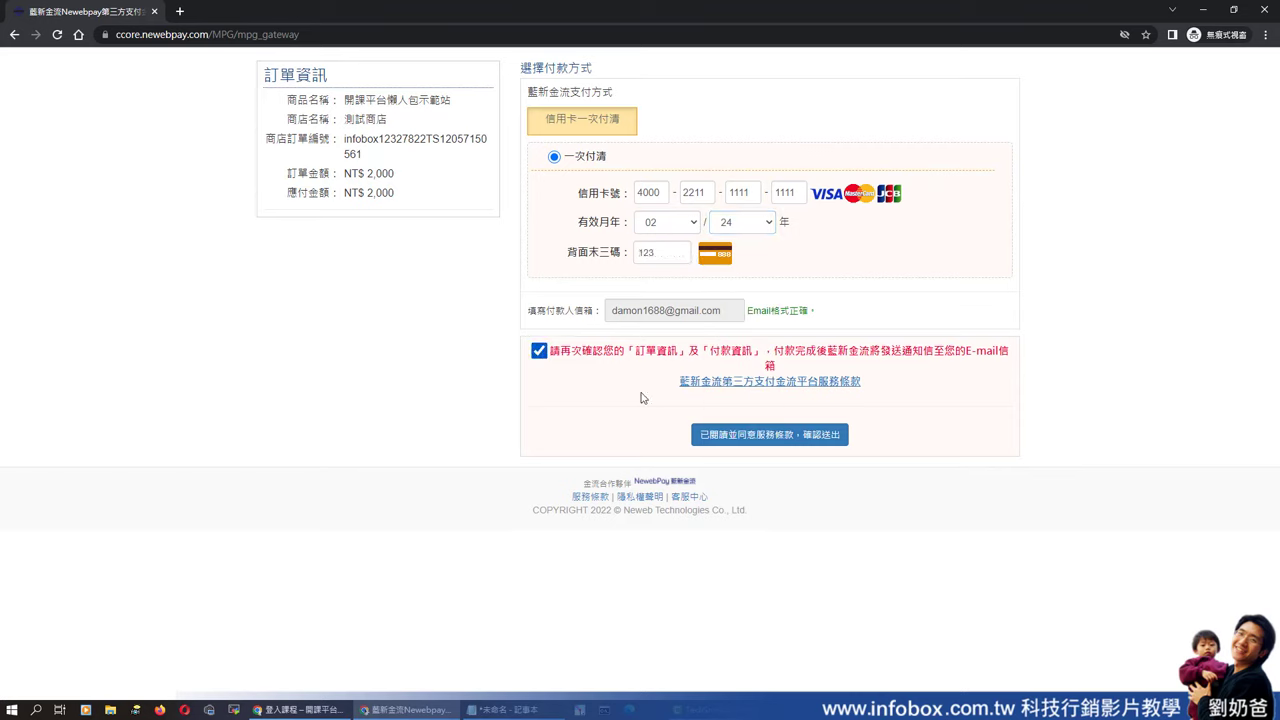
click(727, 437)
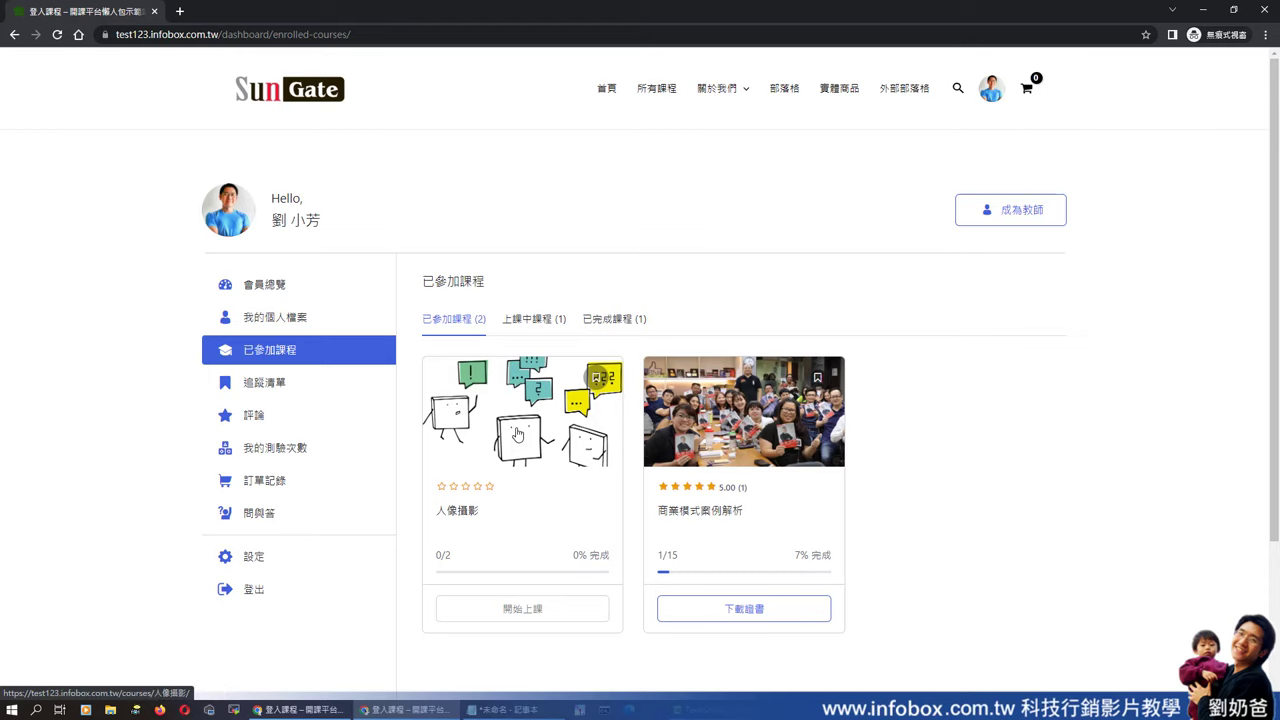
- Start the first 人像攝影 lesson to check access, then close it back to the course page
click(527, 612)
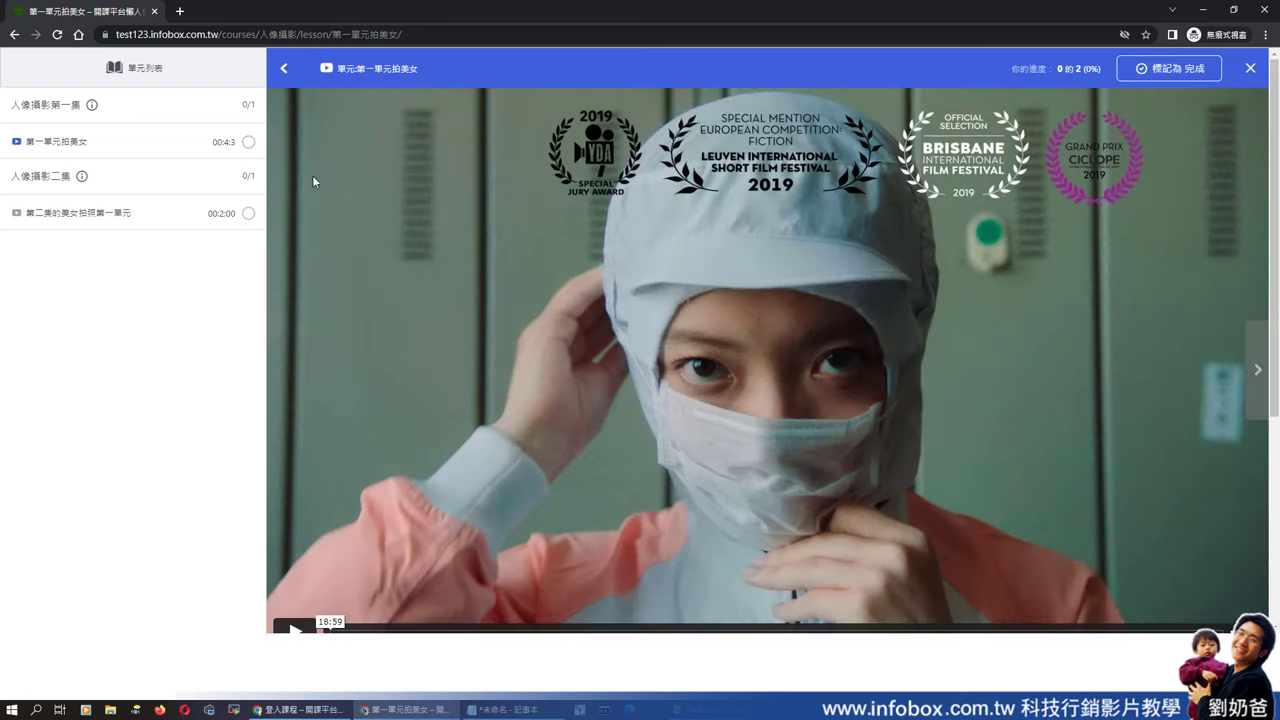
click(1250, 68)
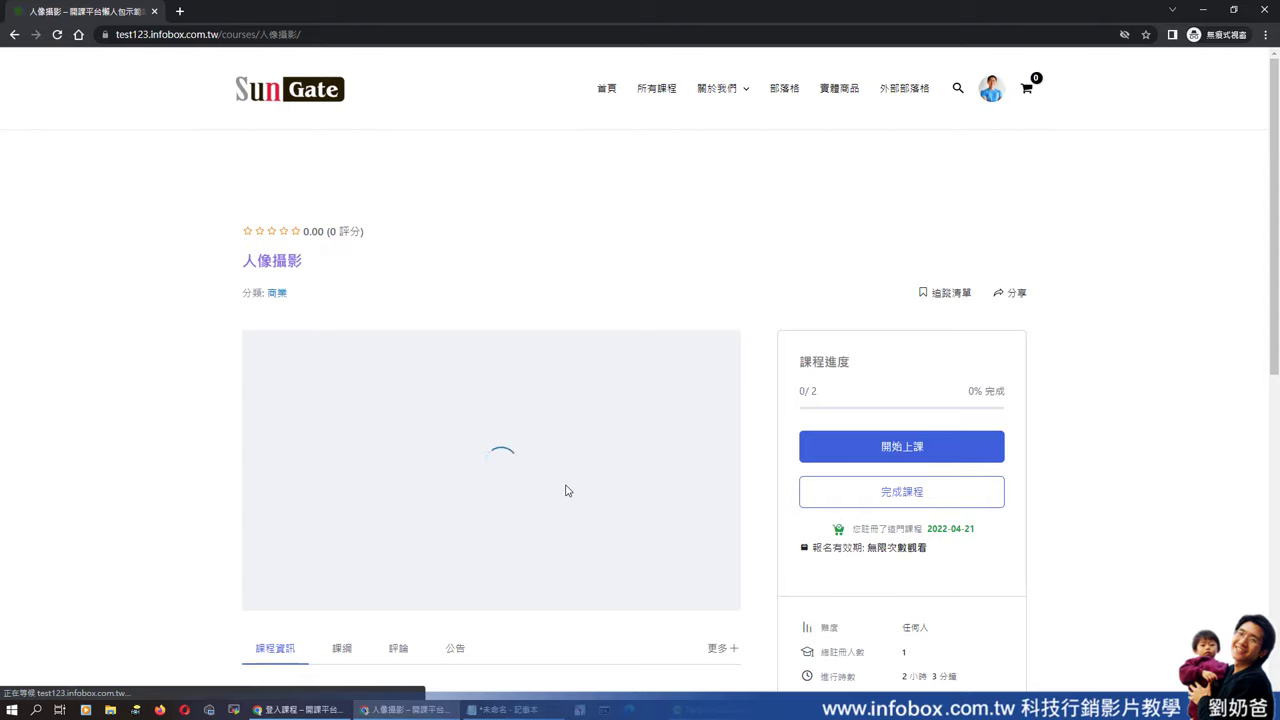
- Log the student out from the home page's avatar menu and return to the course editor window
click(606, 89)
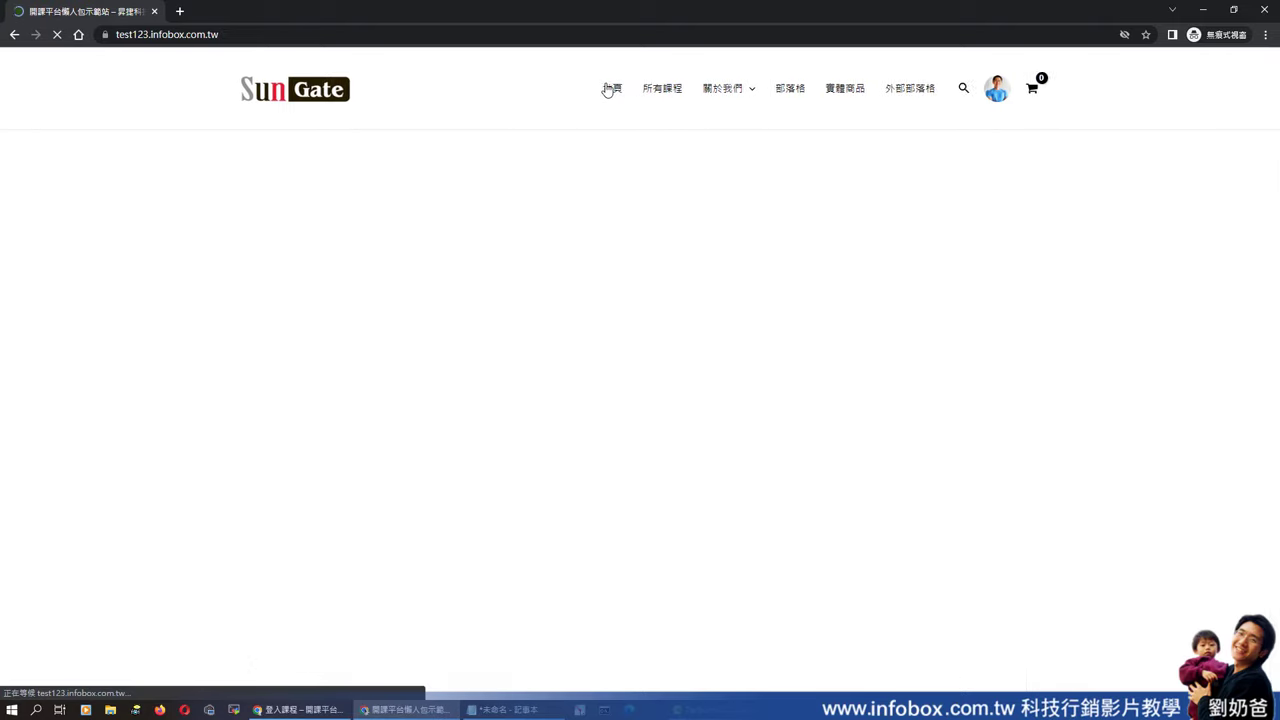
scroll(757, 380, down, 7)
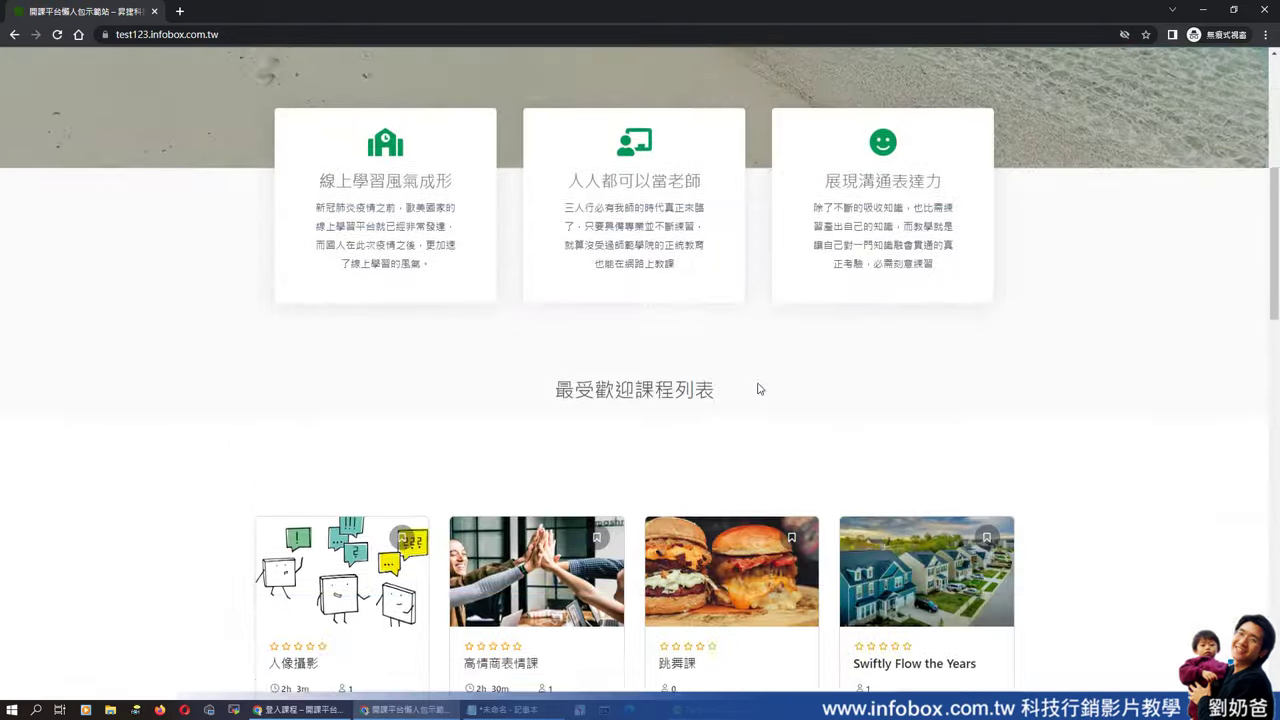
scroll(757, 382, down, 1)
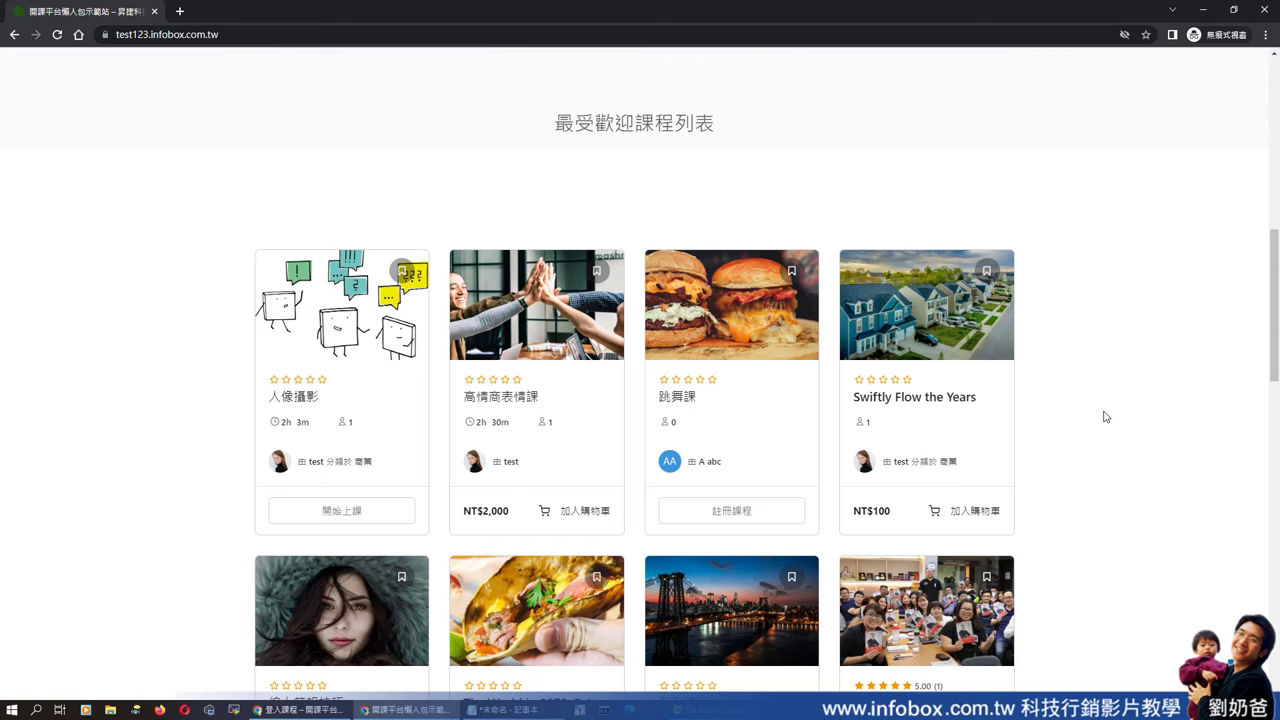
scroll(1106, 417, up, 7)
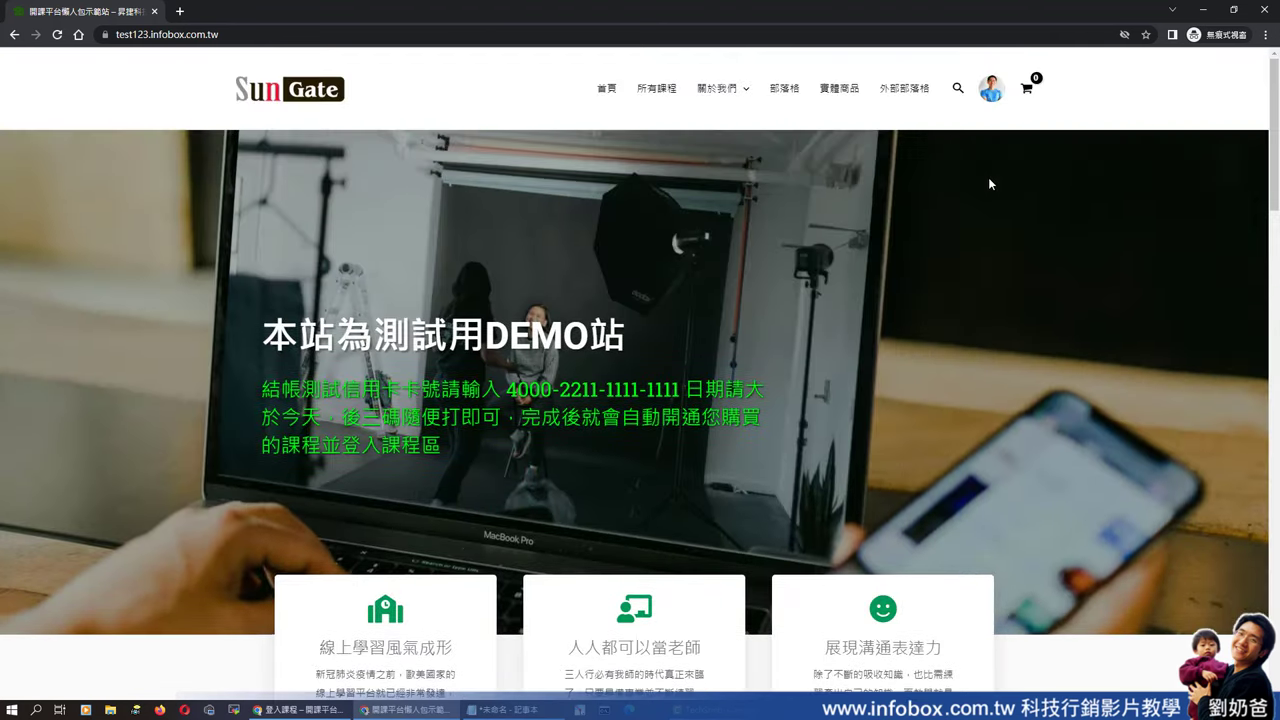
mouse_move(990, 88)
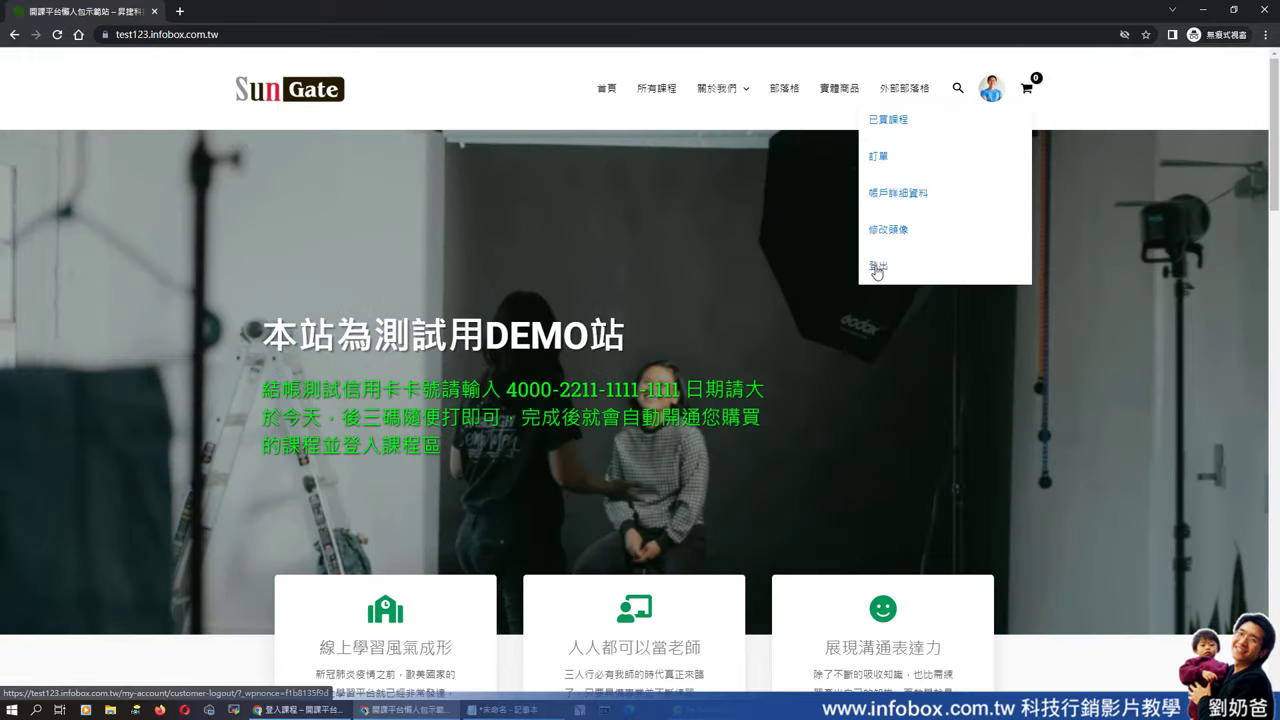
click(877, 268)
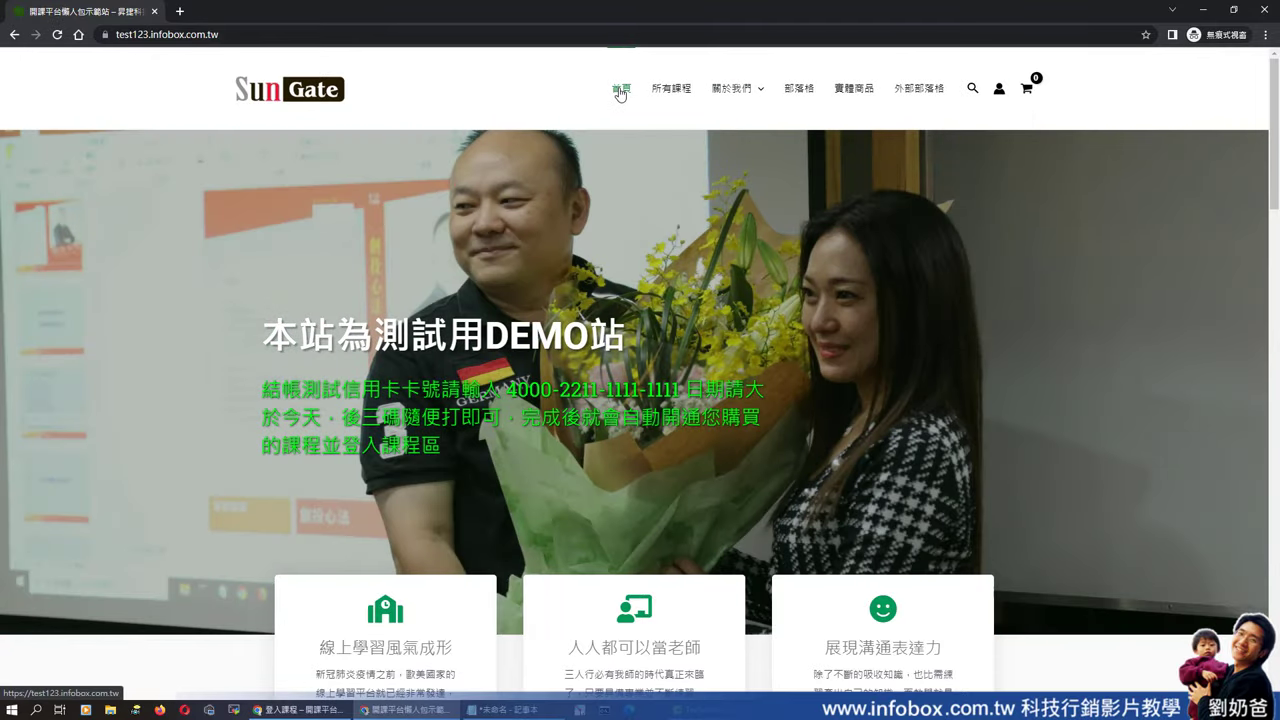
scroll(749, 245, down, 5)
scroll(753, 254, down, 2)
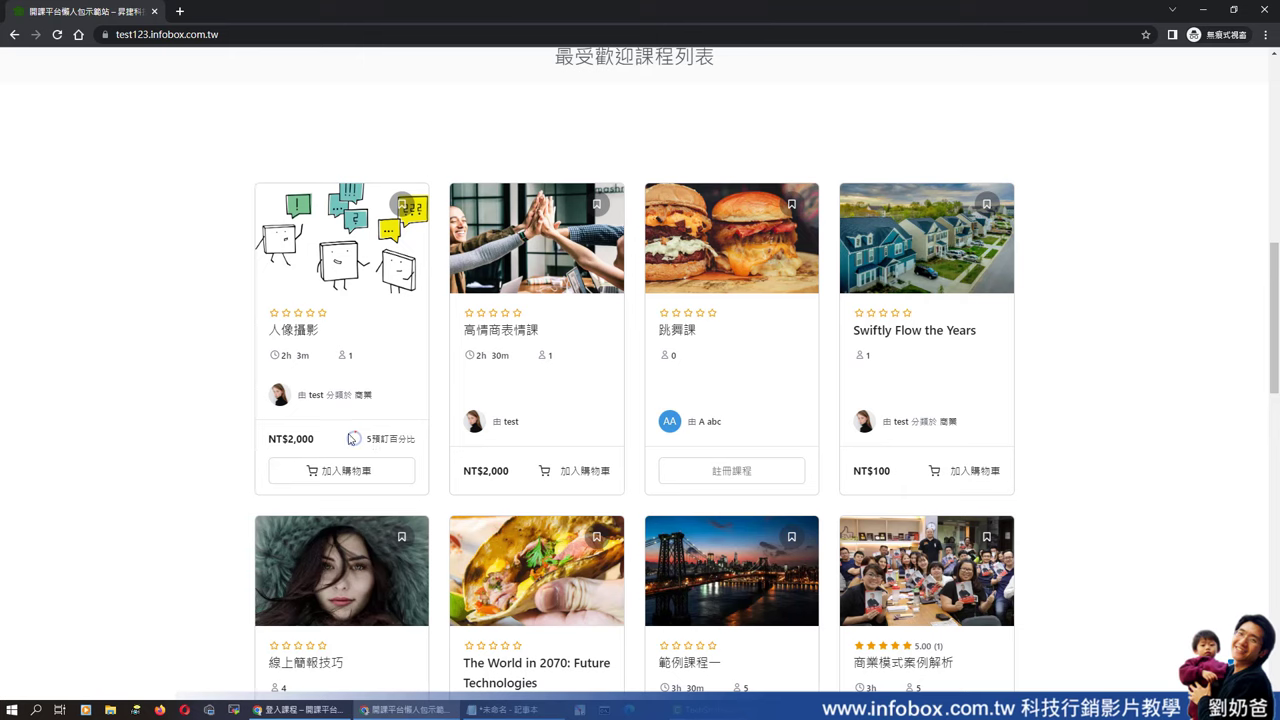
key(alt+Tab)
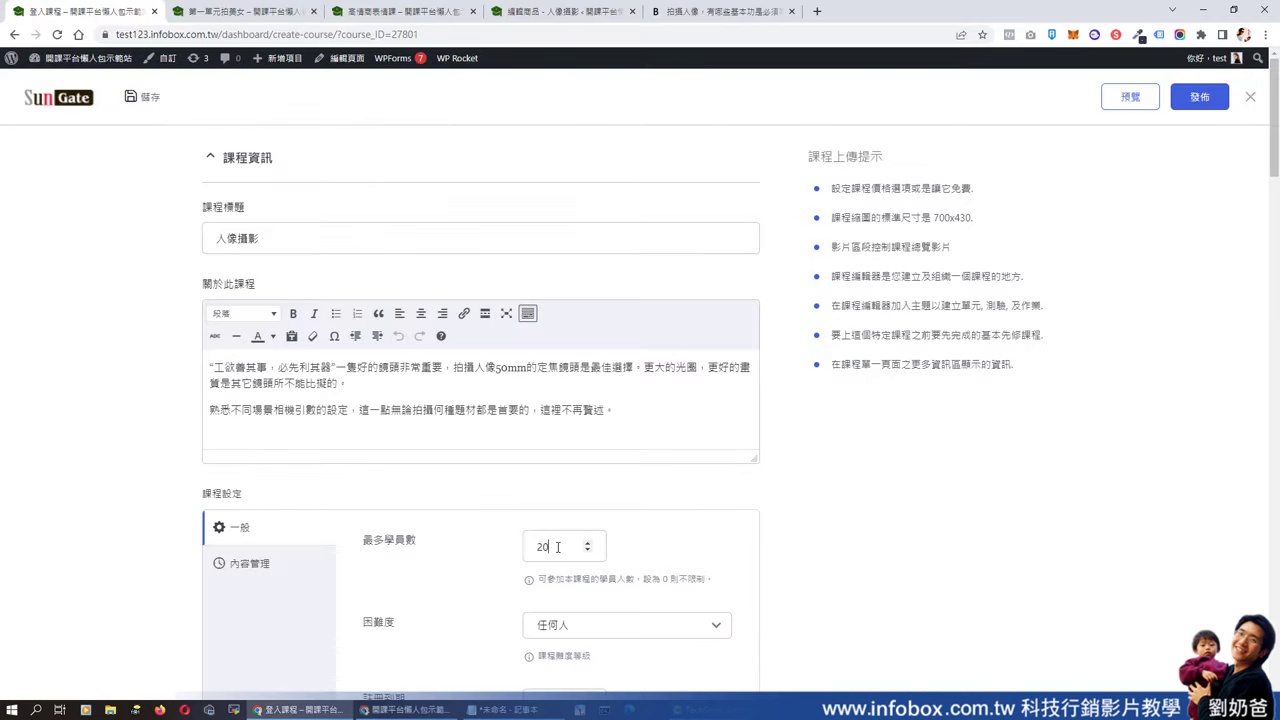
- Change the 人像攝影 maximum students limit from 20 to 0 and publish the course
drag(558, 546, 533, 555)
click(650, 563)
click(405, 709)
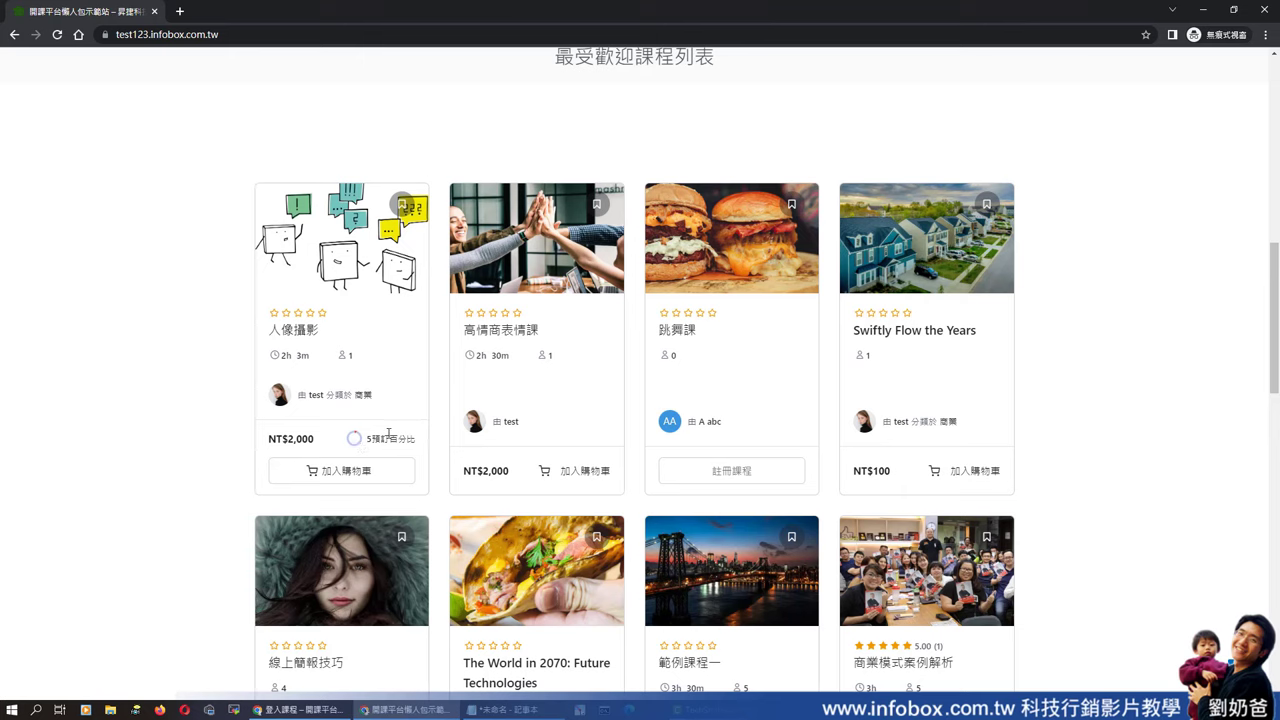
click(1204, 10)
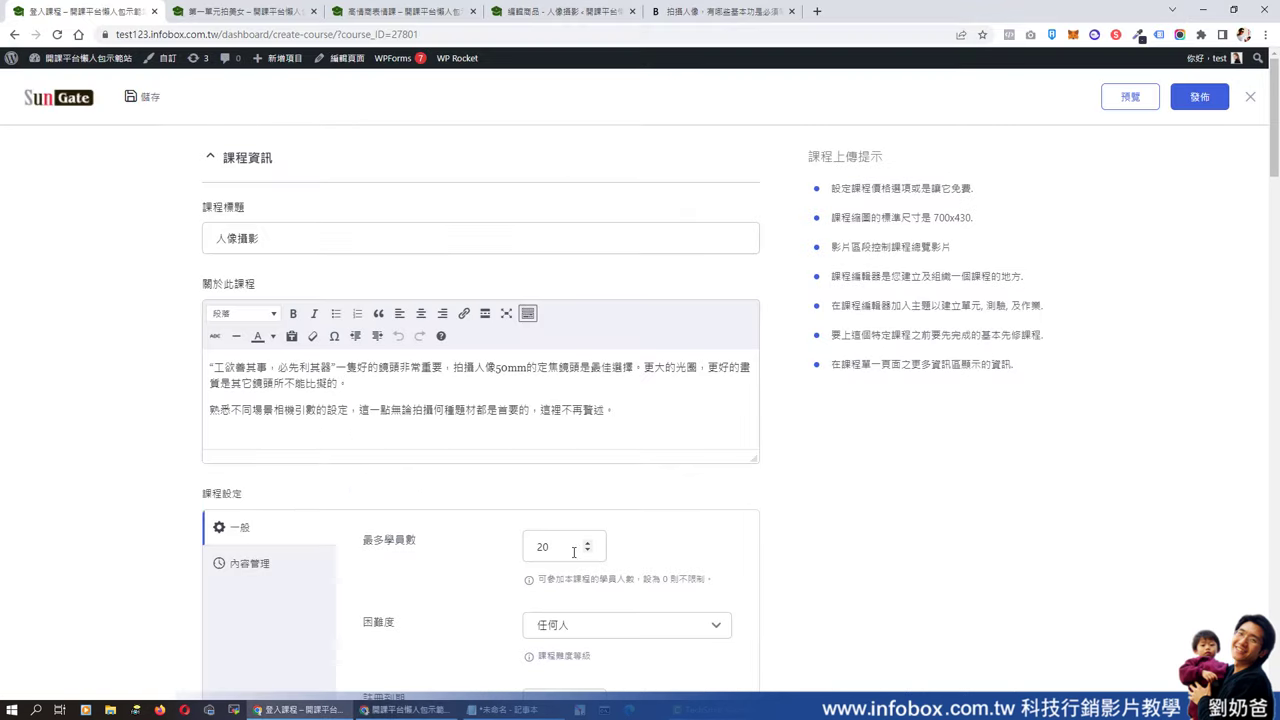
double_click(543, 546)
text(0)
click(1201, 98)
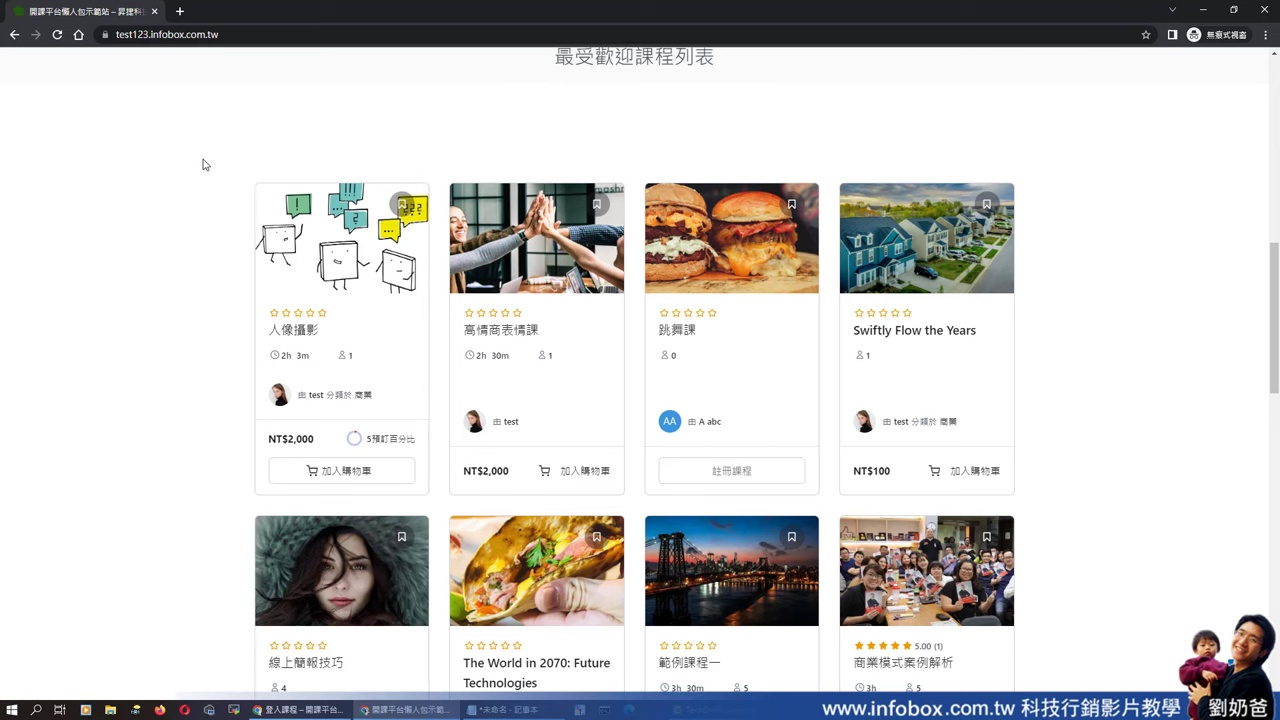
- Reload the public course list to show 人像攝影 at NT$2,000 without the booking indicator
scroll(929, 278, up, 6)
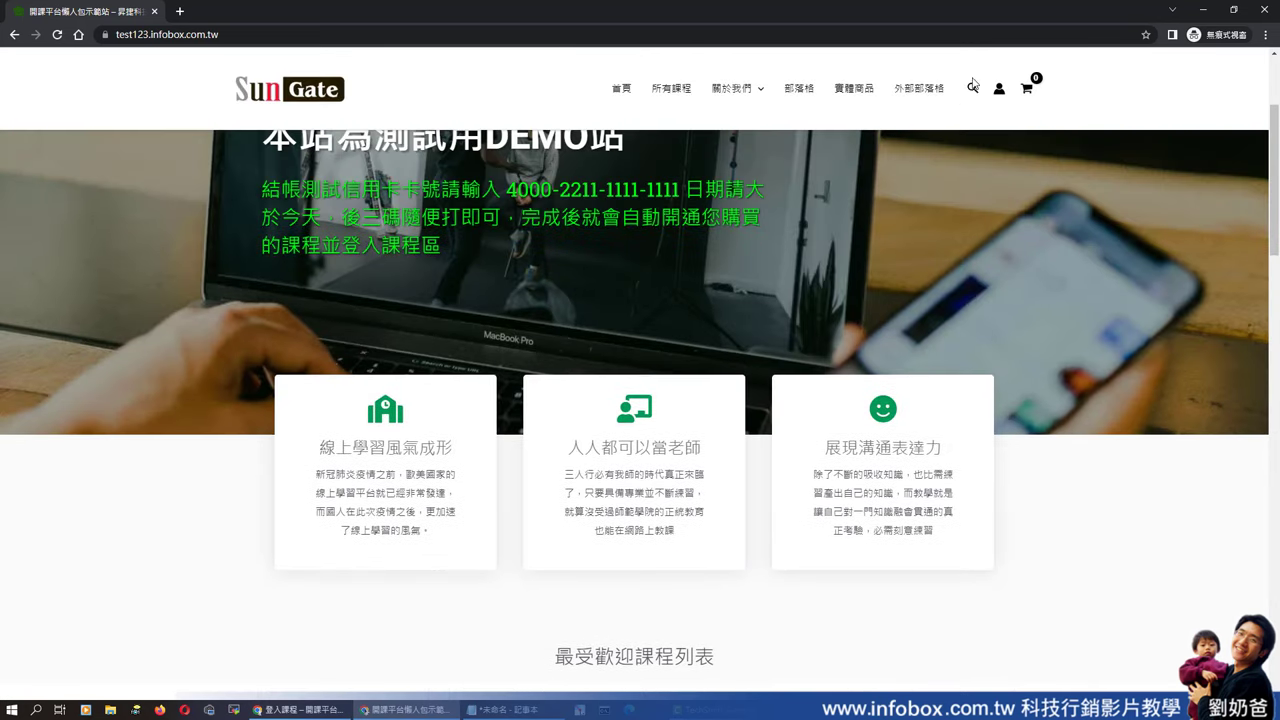
scroll(929, 277, down, 5)
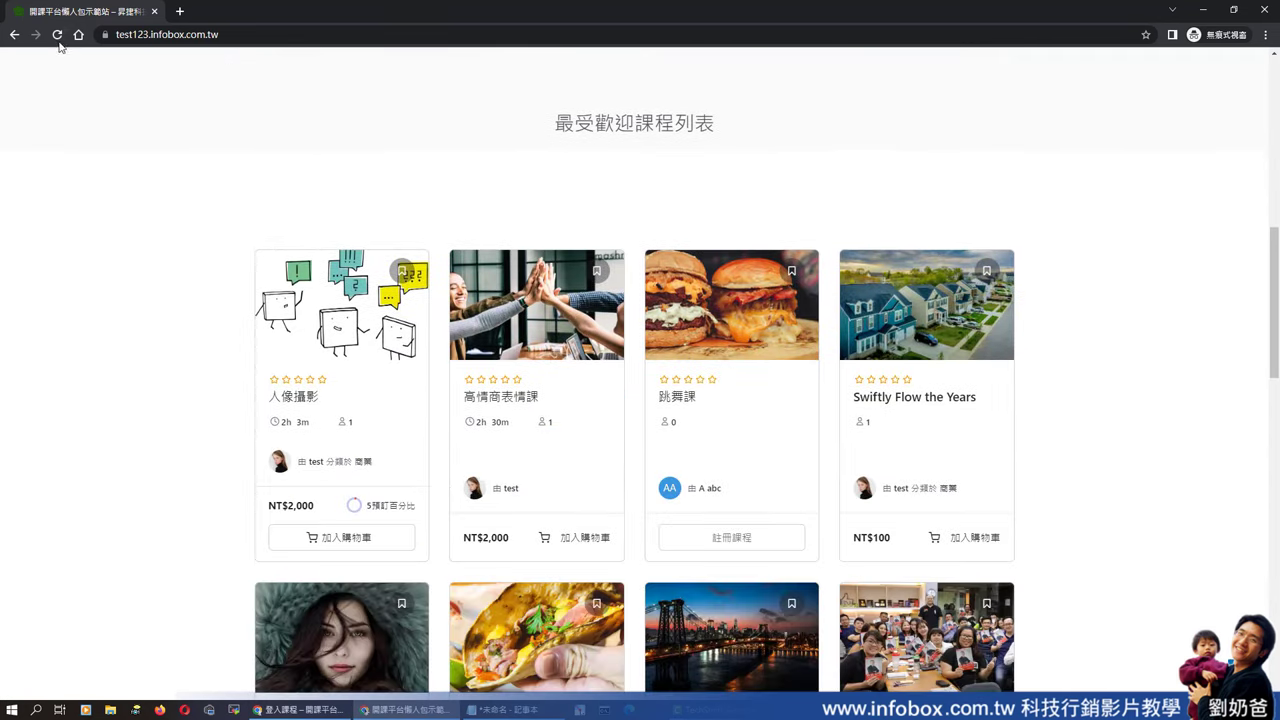
click(57, 36)
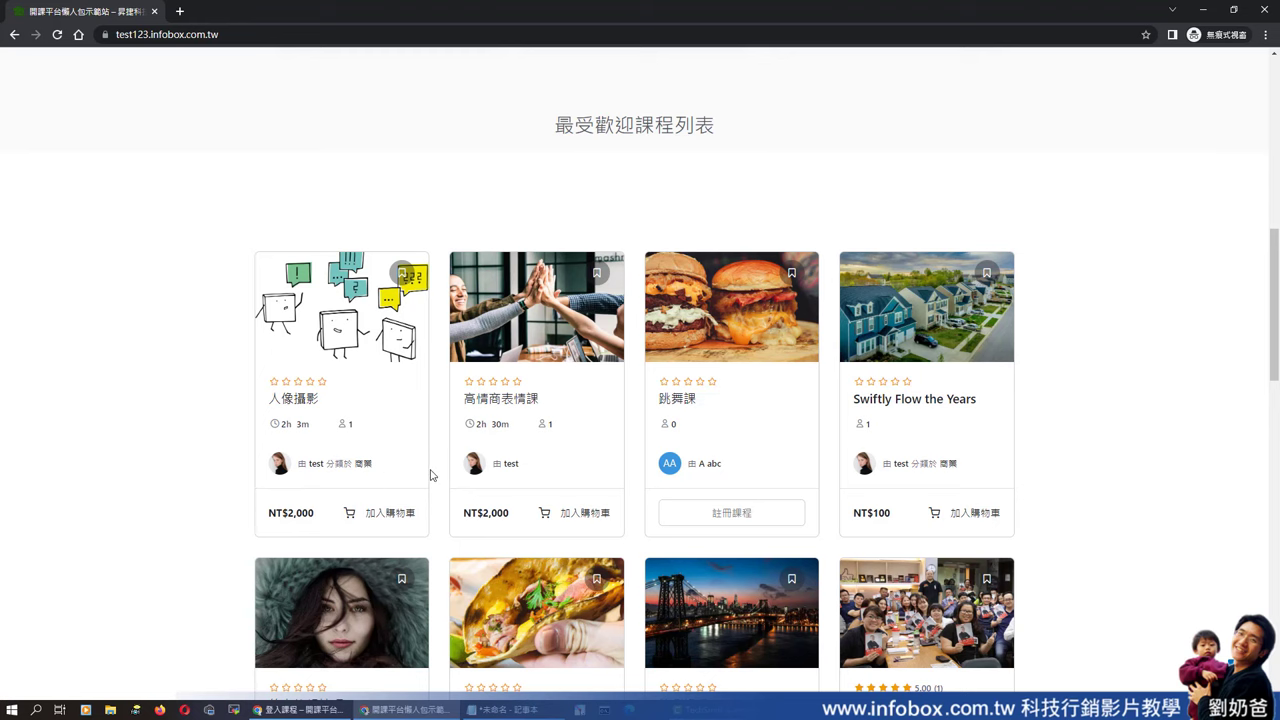
- Enable content drip in the 人像攝影 course's 內容管理 settings
key(alt+Tab)
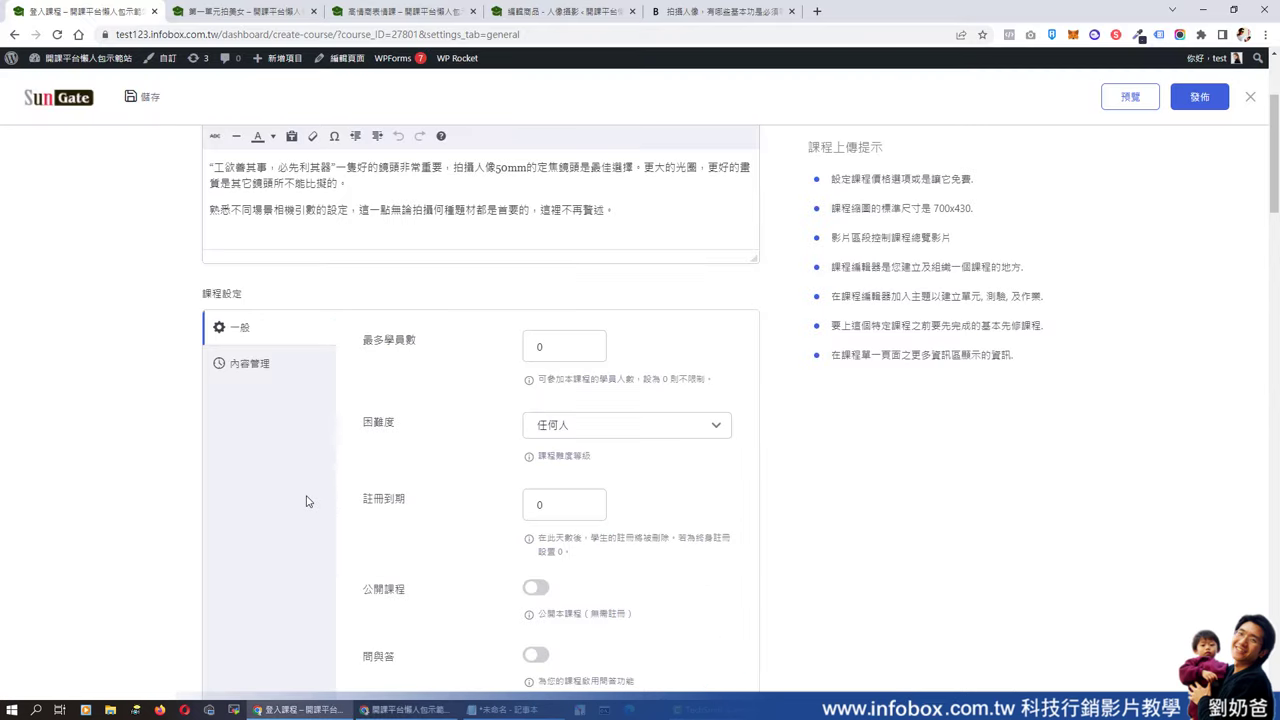
scroll(575, 378, down, 1)
scroll(575, 378, down, 1)
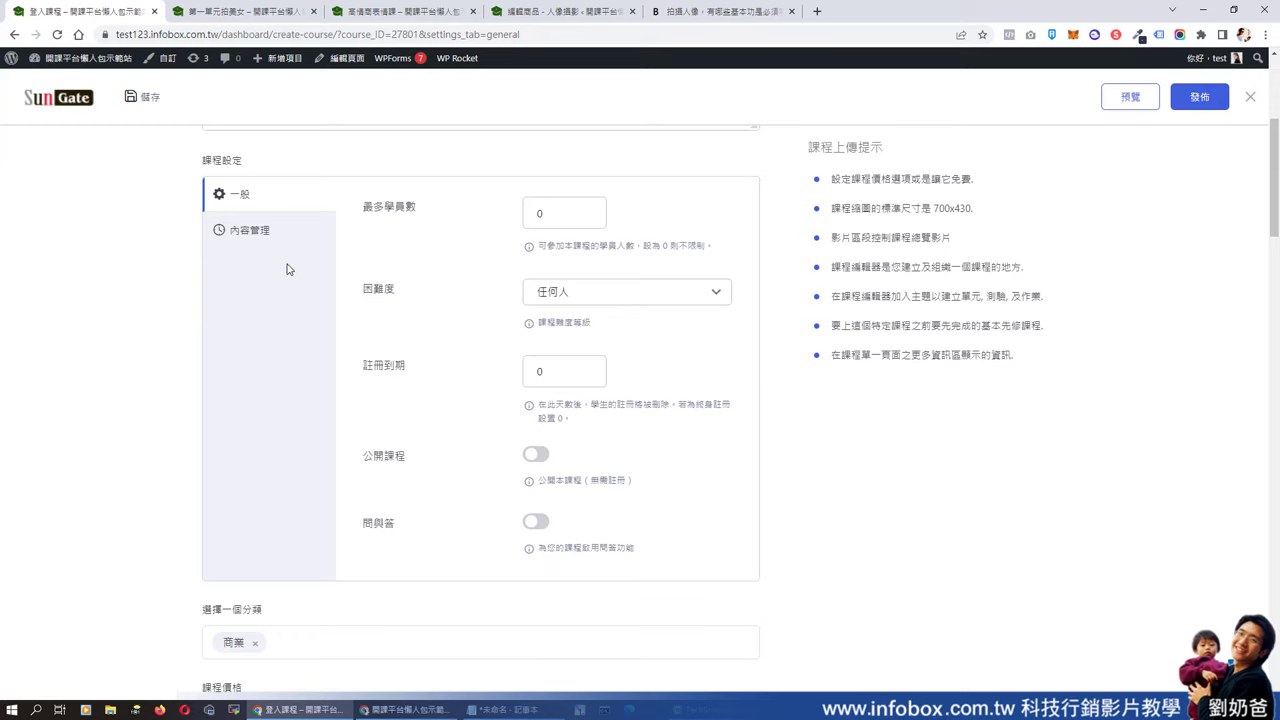
click(248, 231)
click(371, 206)
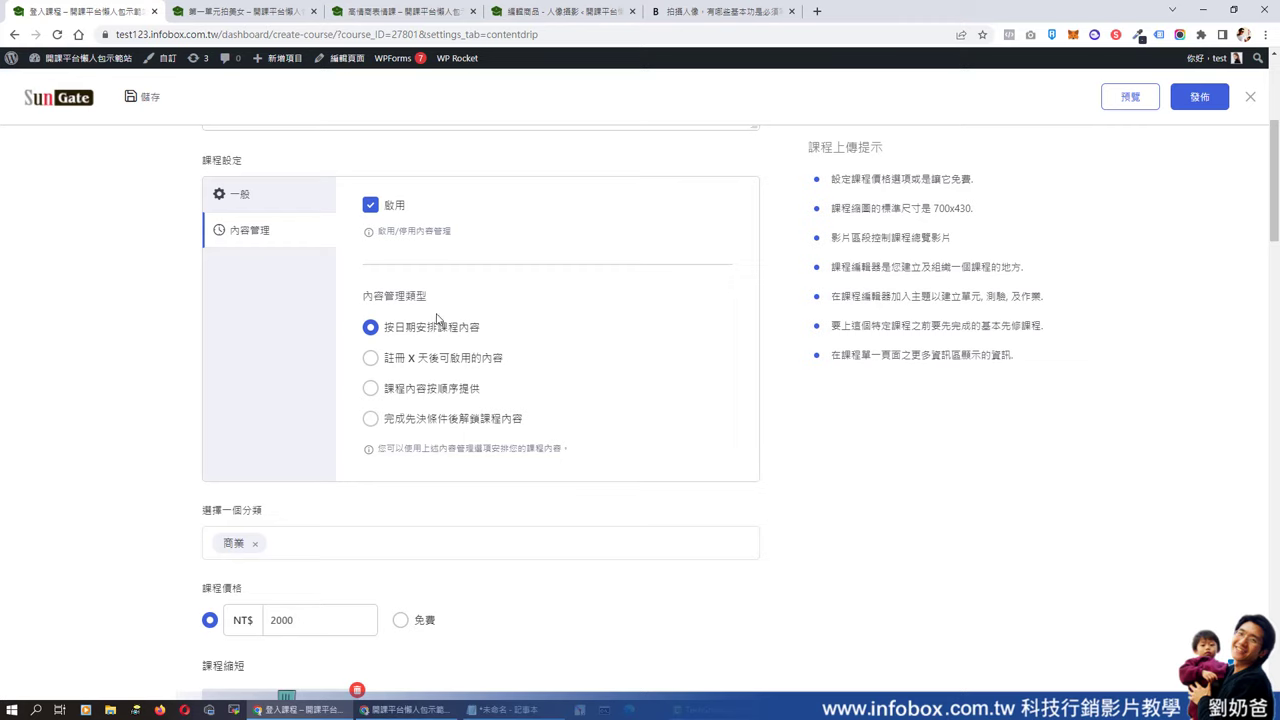
- Compare the drip types and choose releasing content X days after enrollment
click(371, 362)
click(371, 392)
click(371, 420)
scroll(415, 430, up, 1)
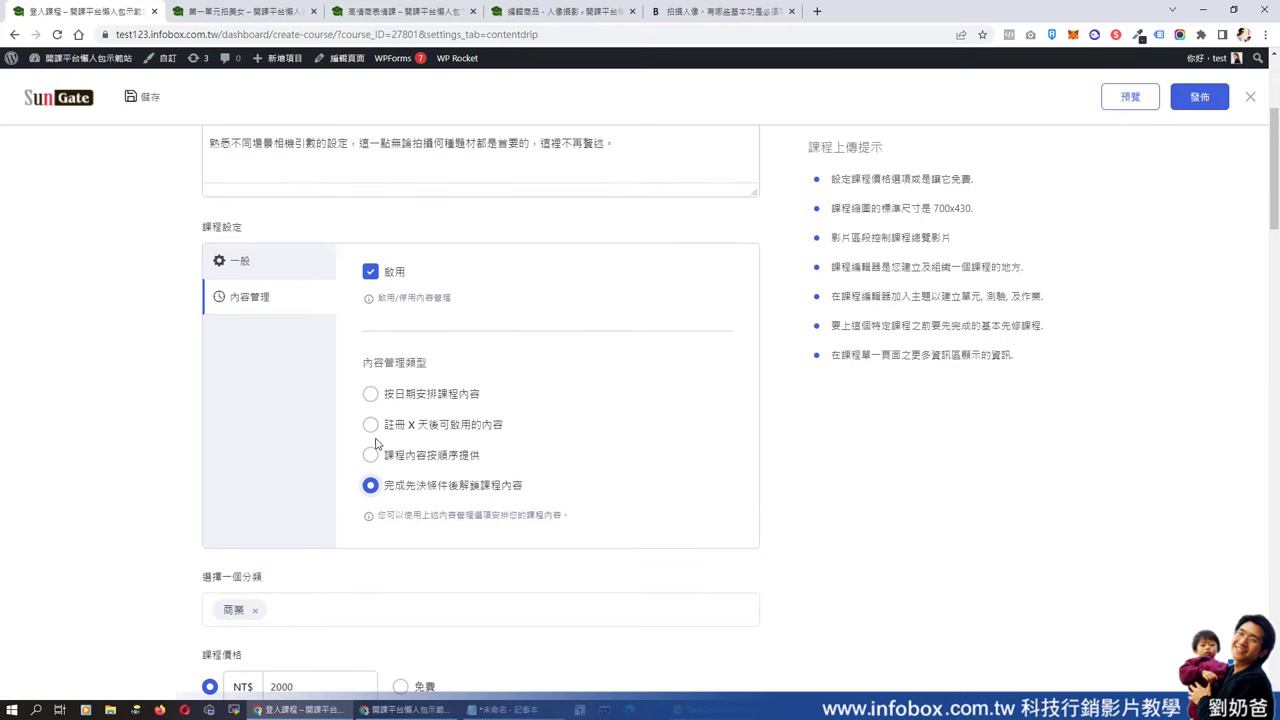
click(371, 428)
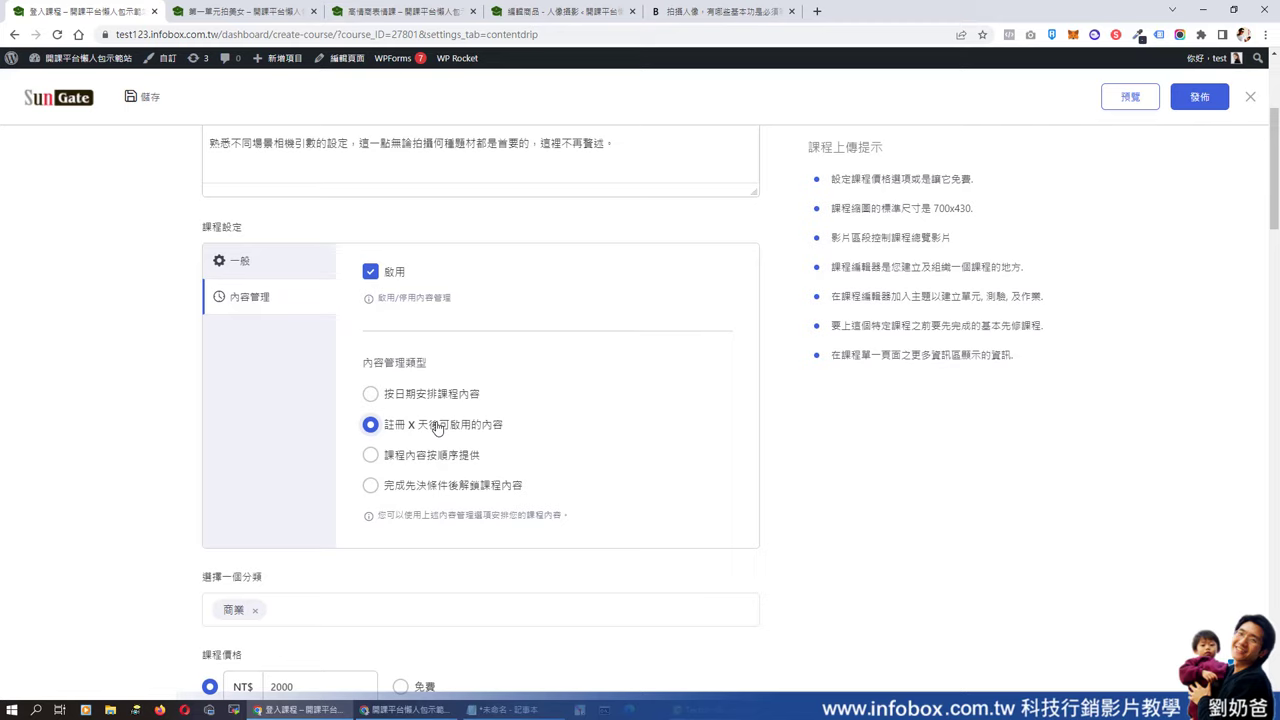
key(ctrl+3)
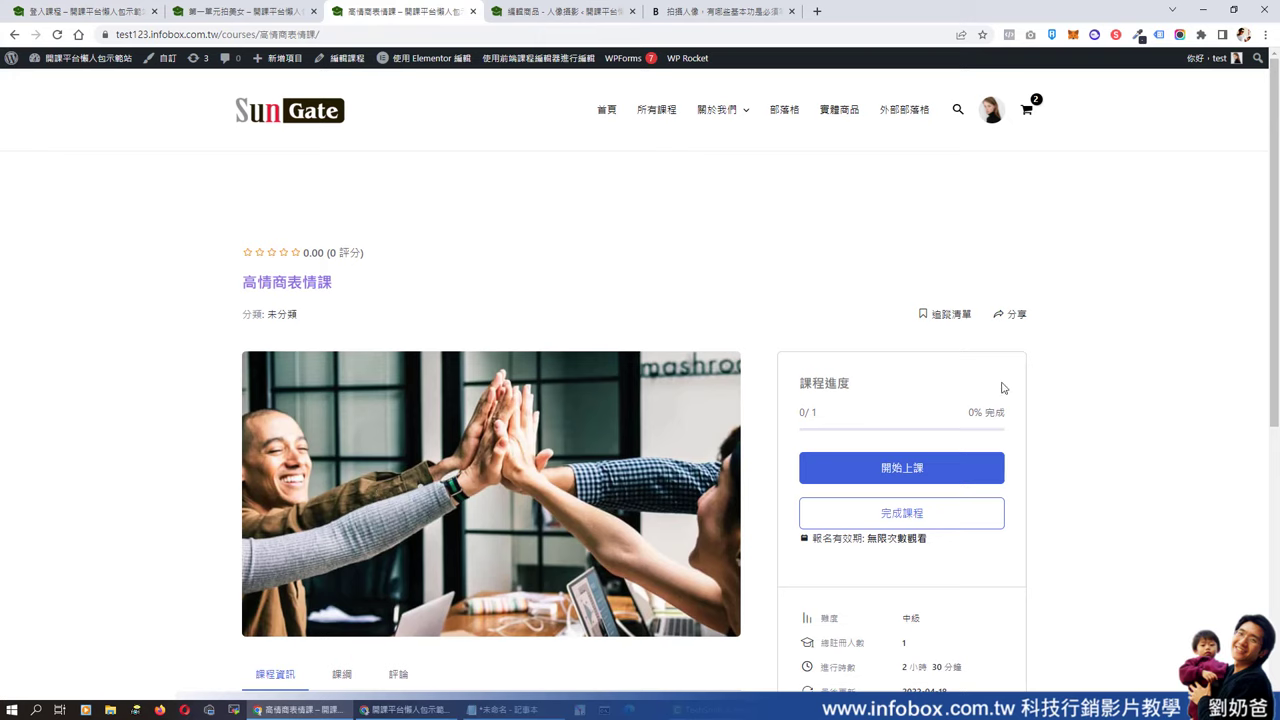
- Go via 已買課程 to 我的課程 and open the 人像攝影 course in the builder
mouse_move(995, 124)
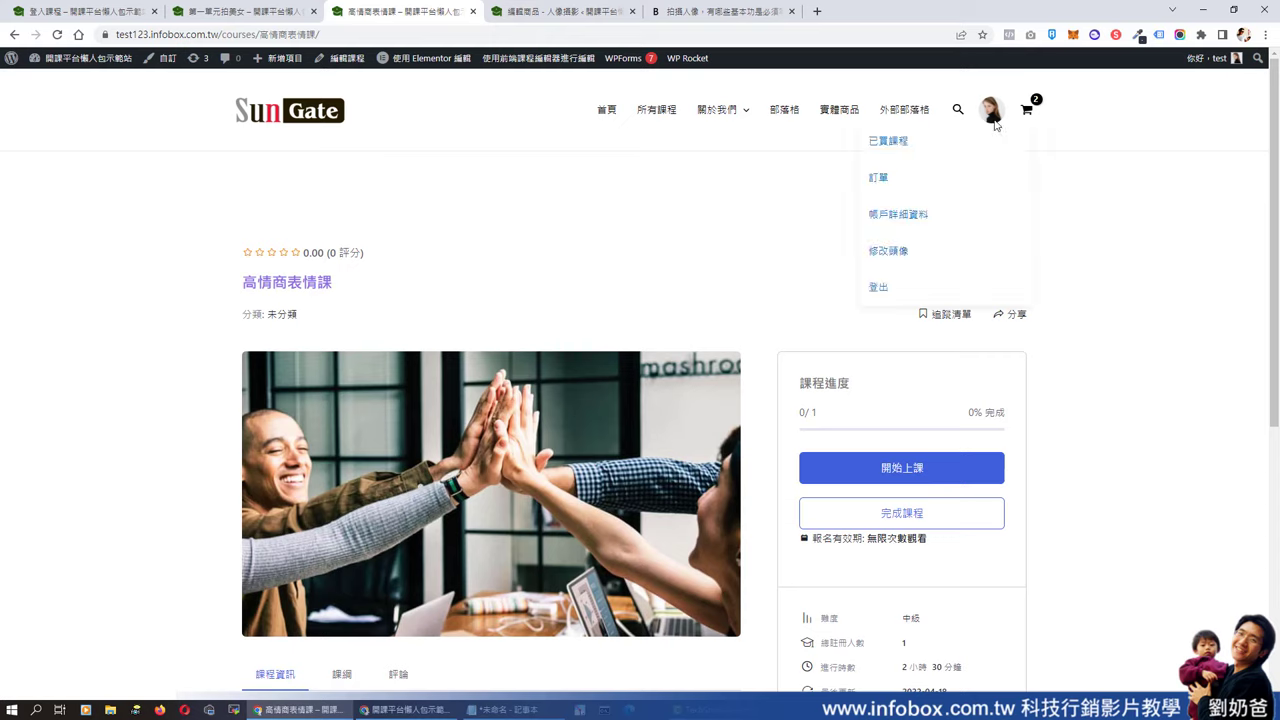
click(924, 155)
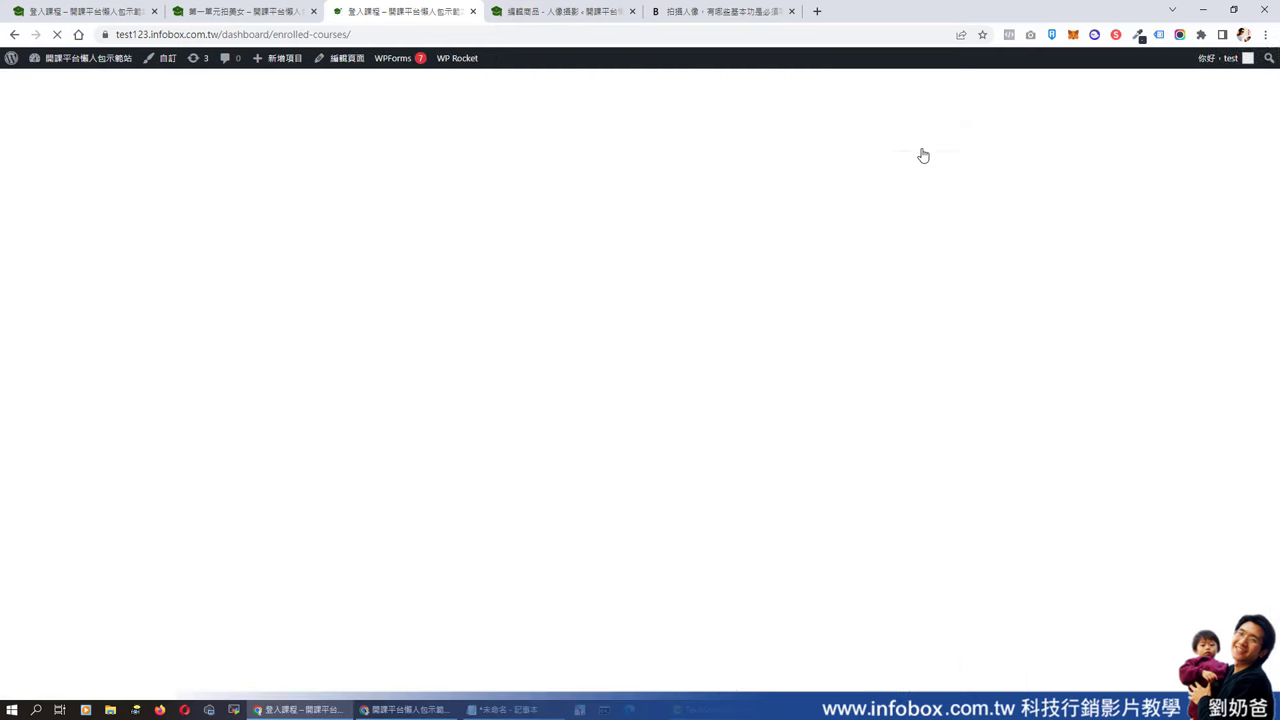
scroll(401, 402, down, 2)
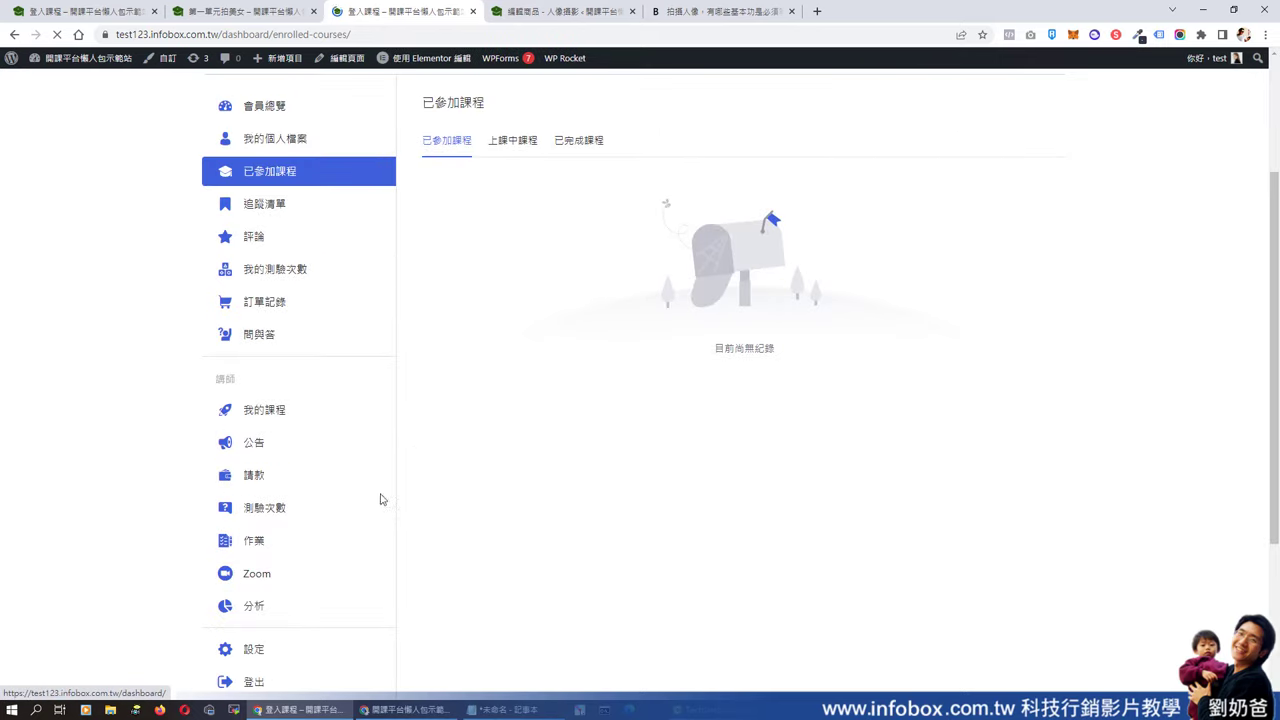
click(261, 420)
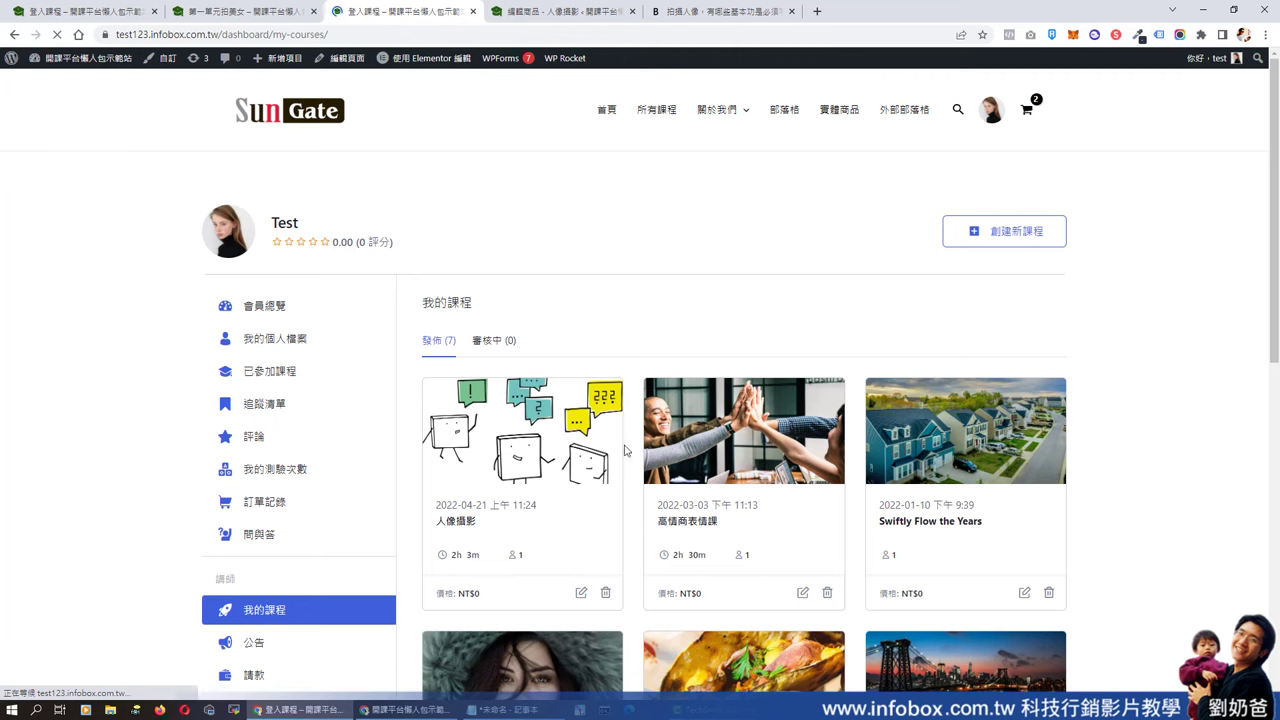
scroll(1080, 518, down, 2)
scroll(1080, 518, down, 2)
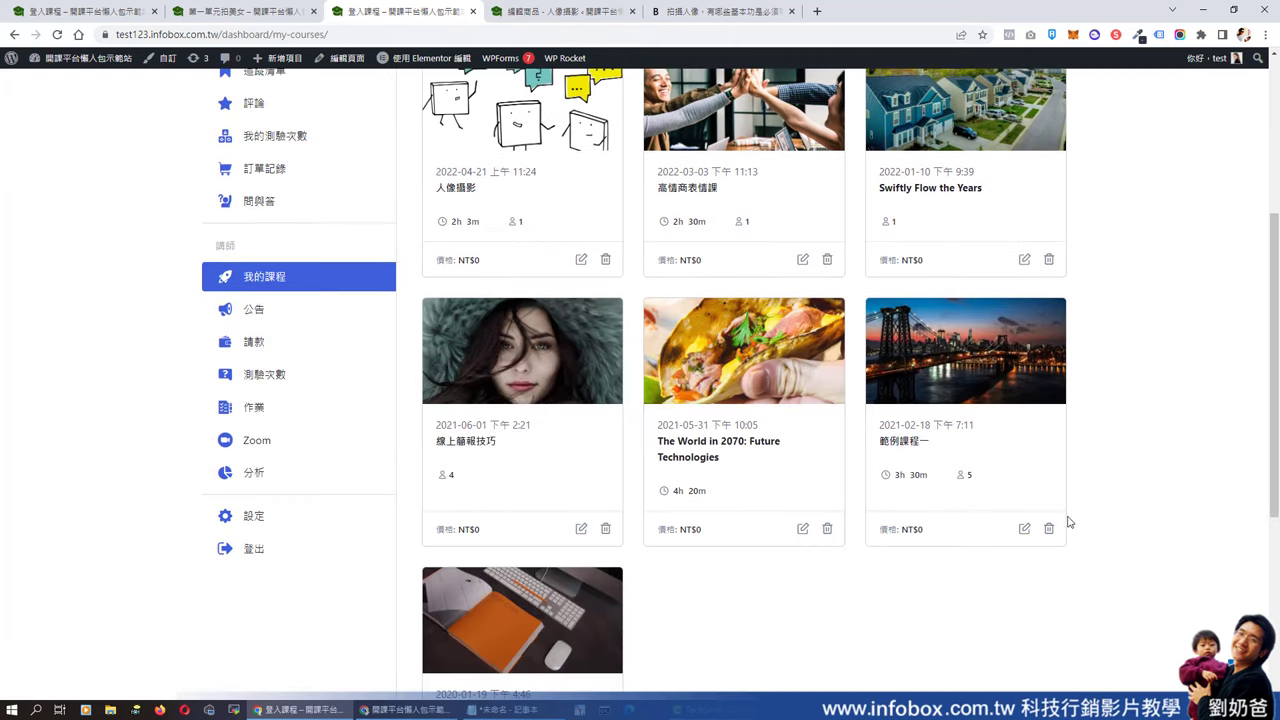
scroll(850, 410, up, 2)
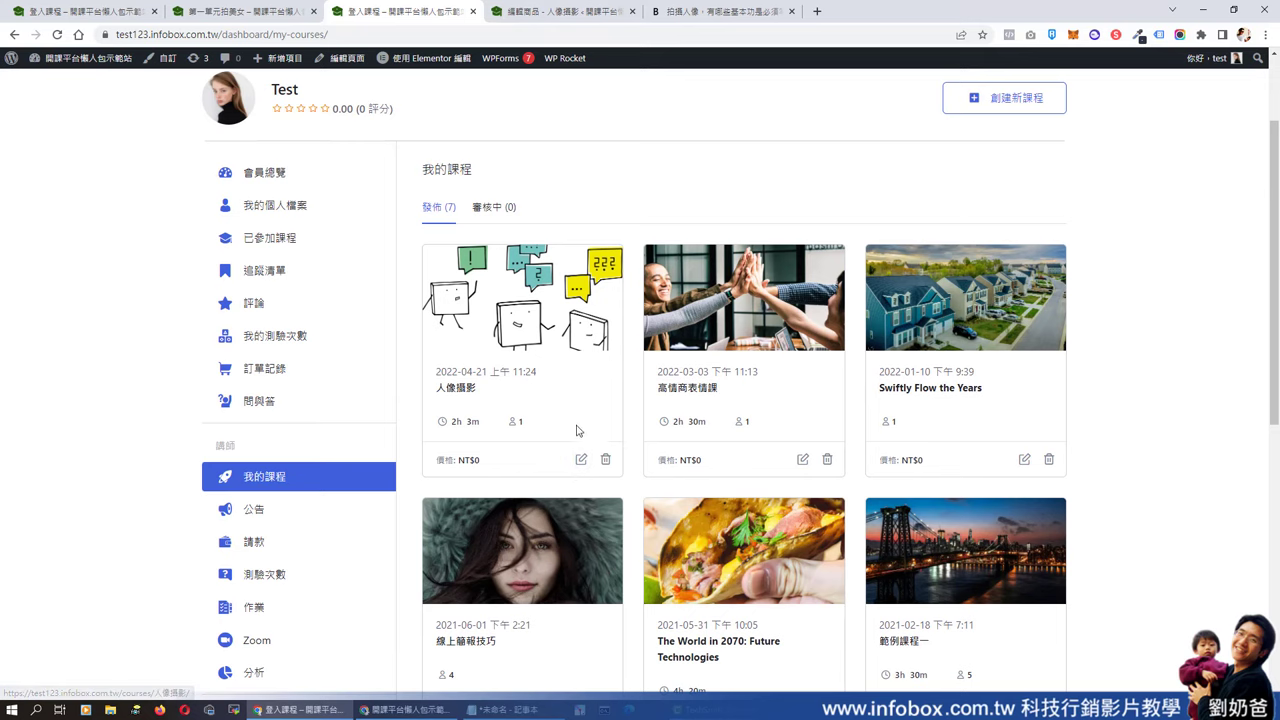
click(582, 463)
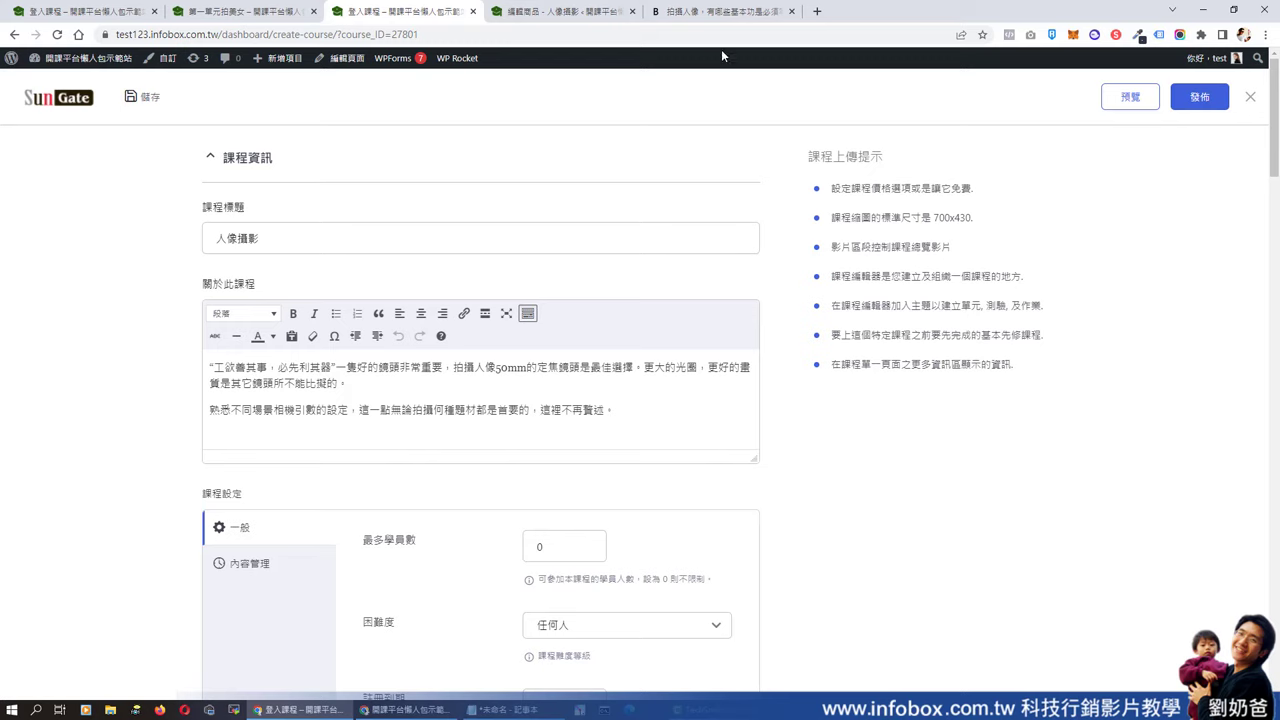
- Open the WordPress admin dashboard and its list of all courses
mouse_move(80, 58)
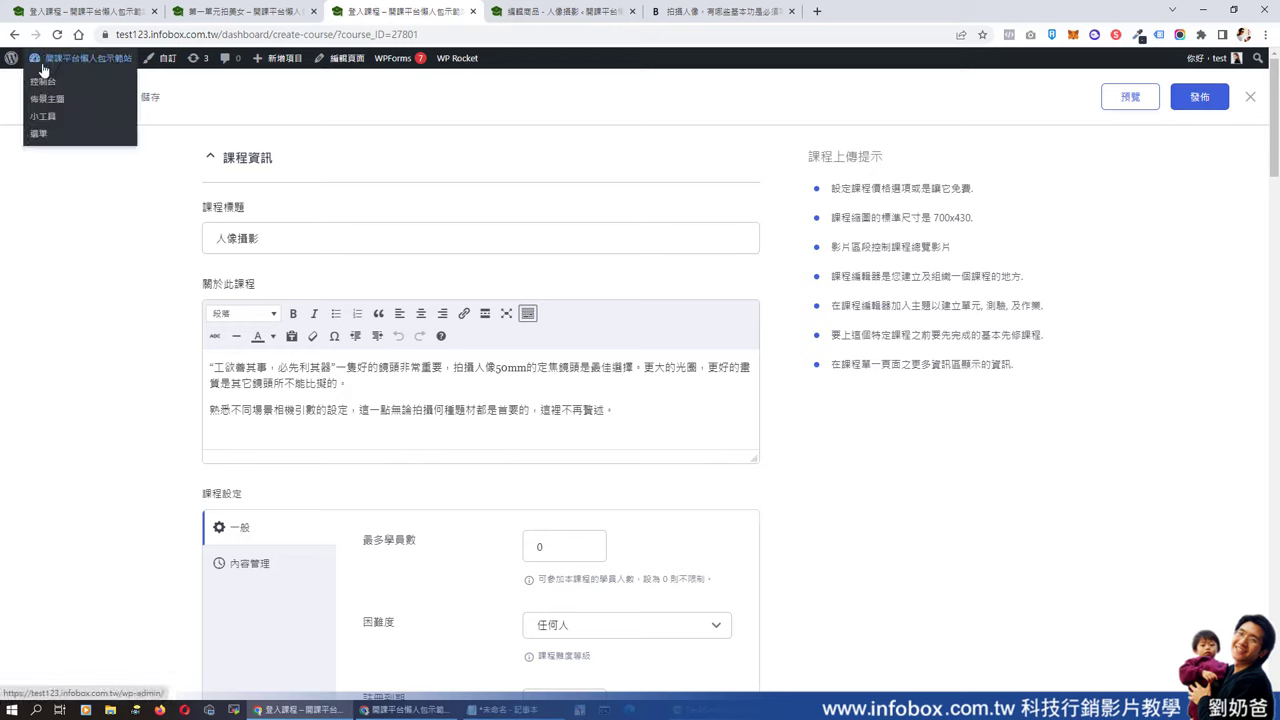
click(42, 85)
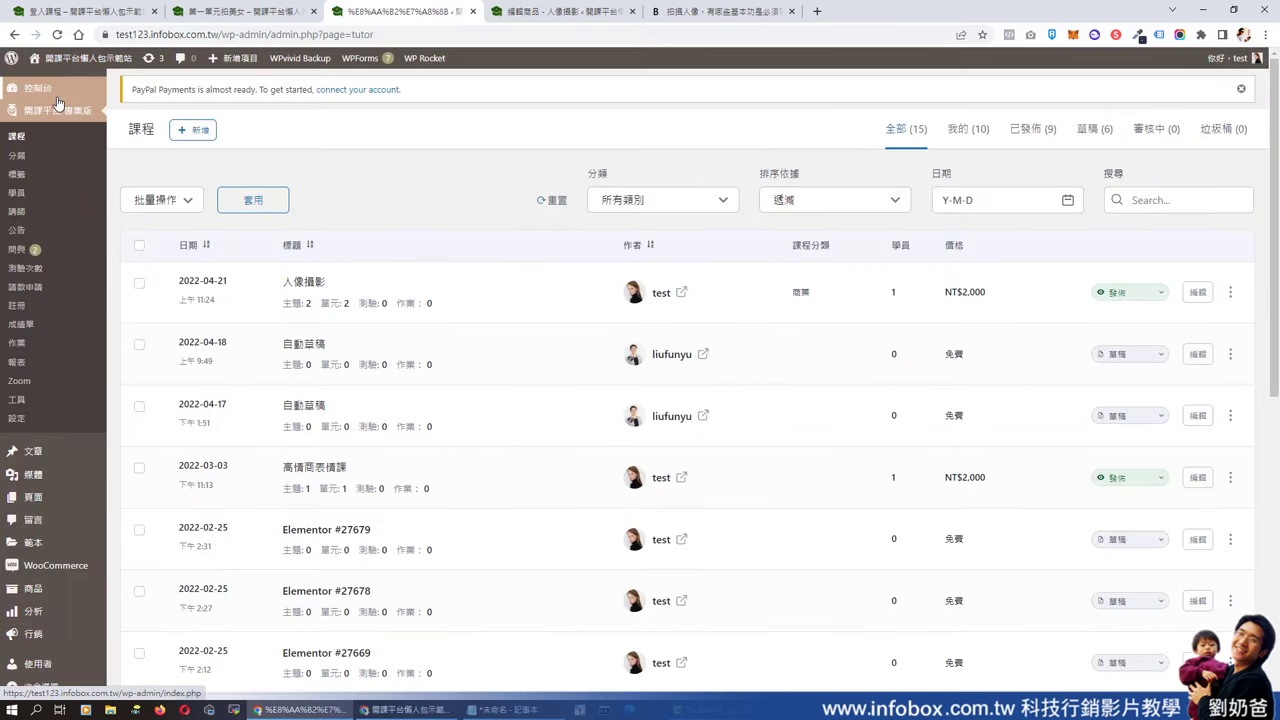
click(18, 139)
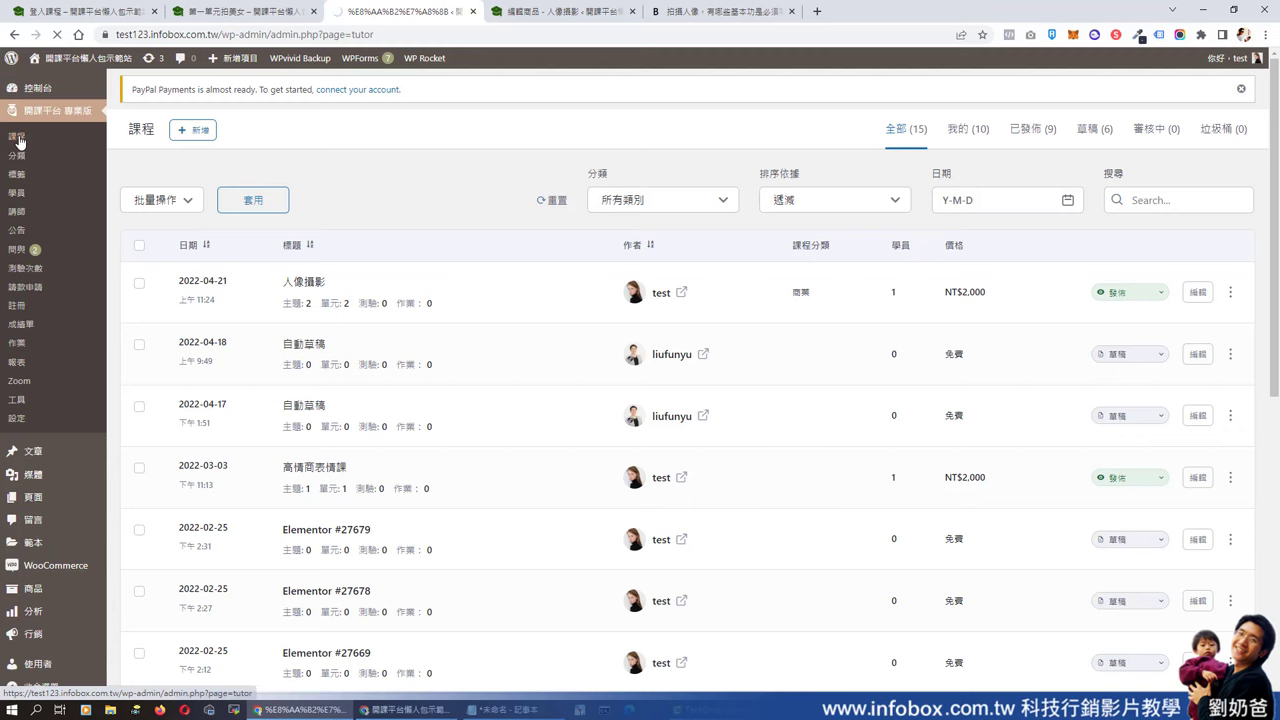
scroll(400, 360, down, 5)
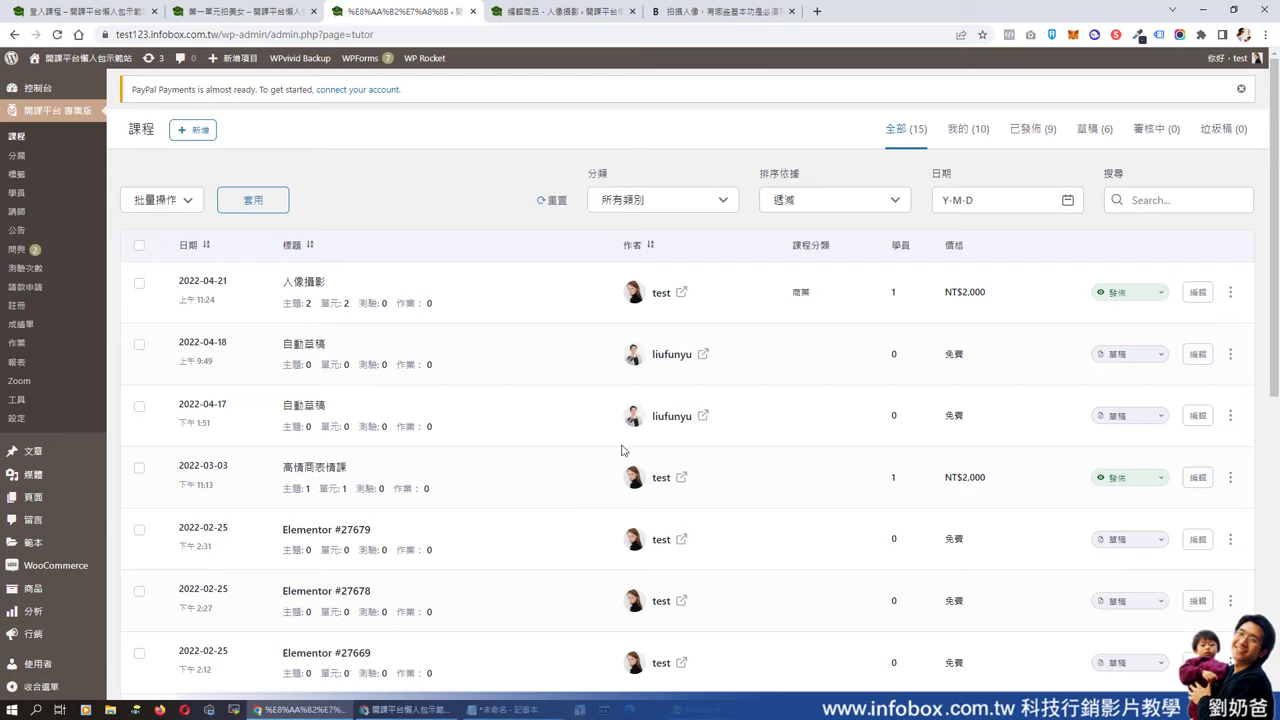
- Open the 自動草稿 draft course and look through its edit screen panels
click(313, 349)
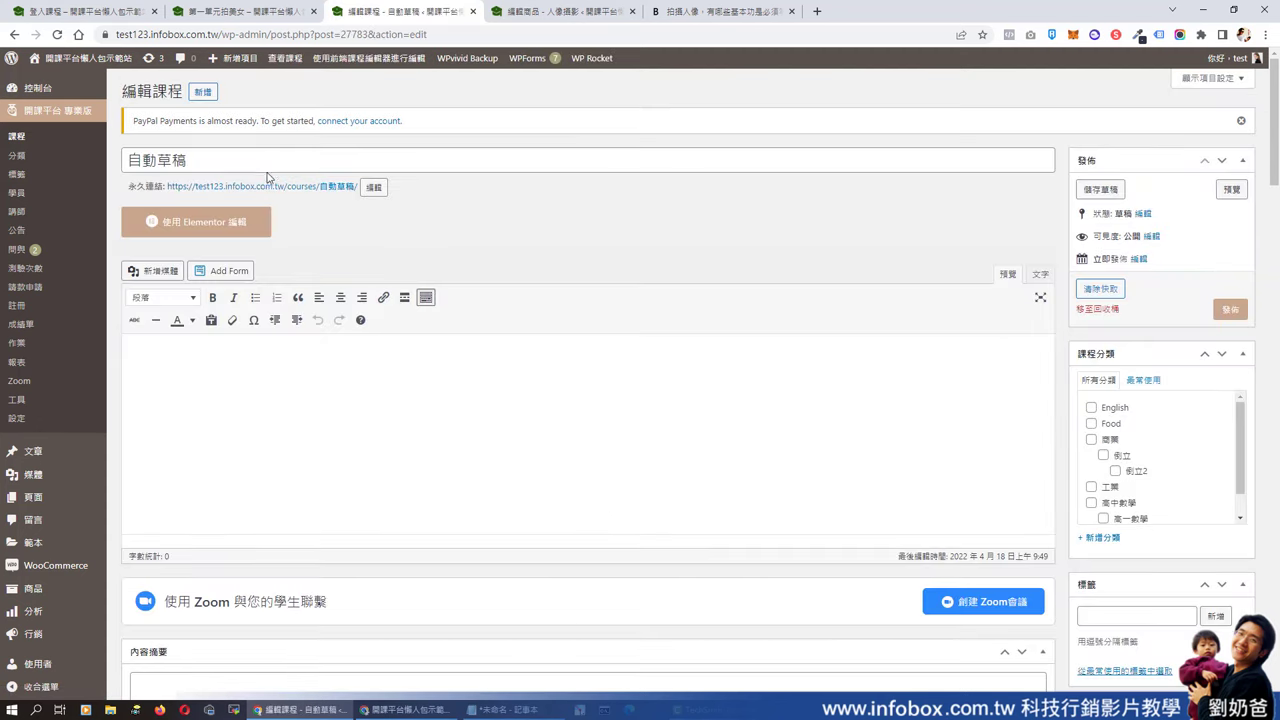
click(265, 162)
click(331, 383)
scroll(400, 371, down, 4)
scroll(557, 391, down, 10)
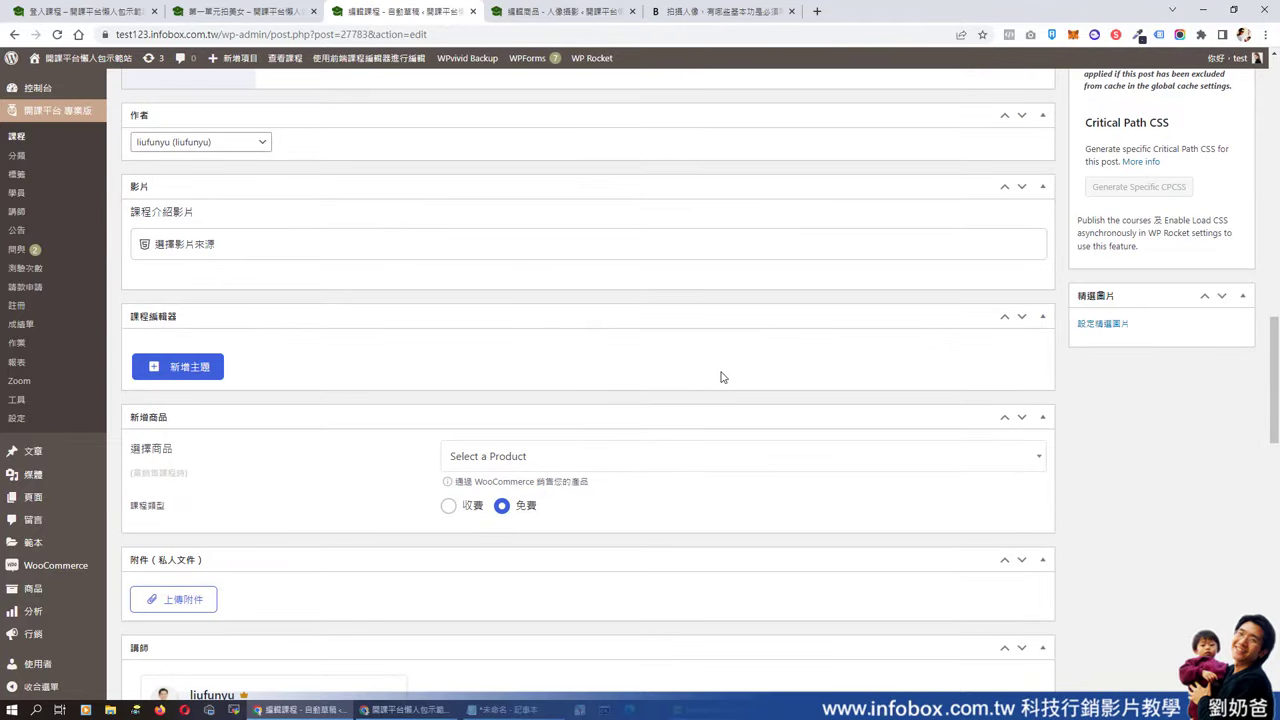
scroll(537, 423, down, 5)
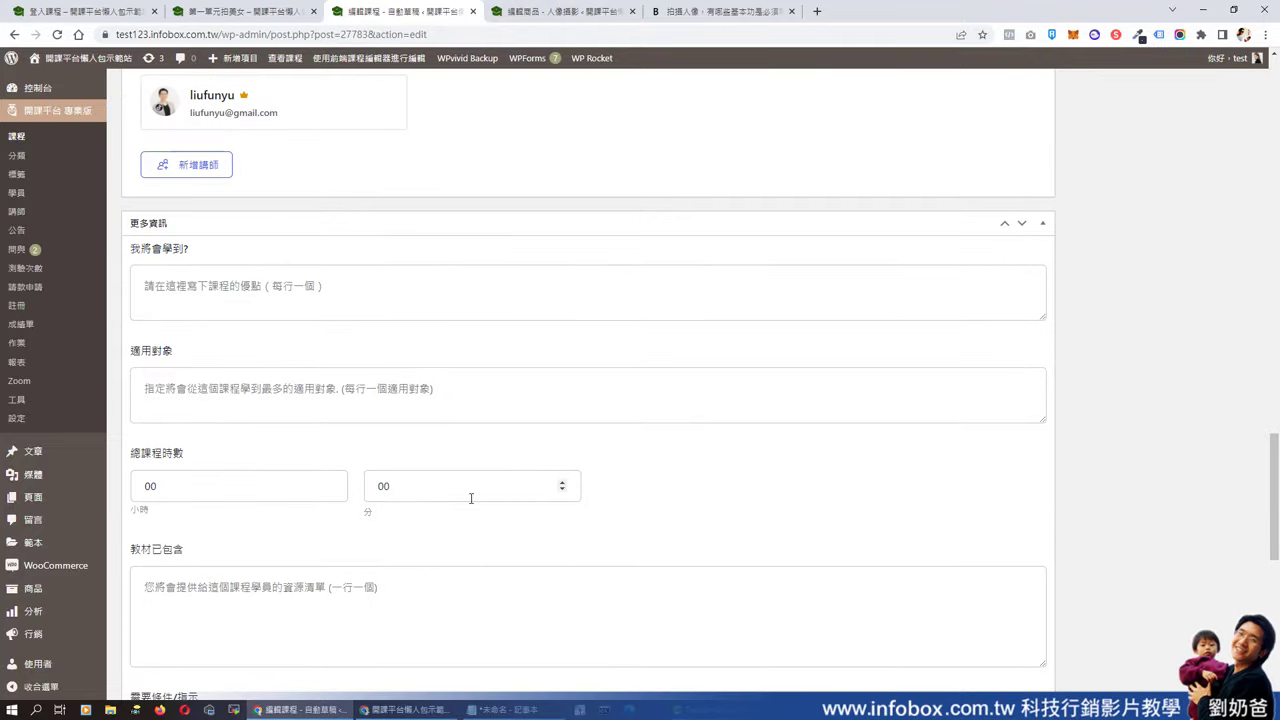
scroll(398, 492, up, 15)
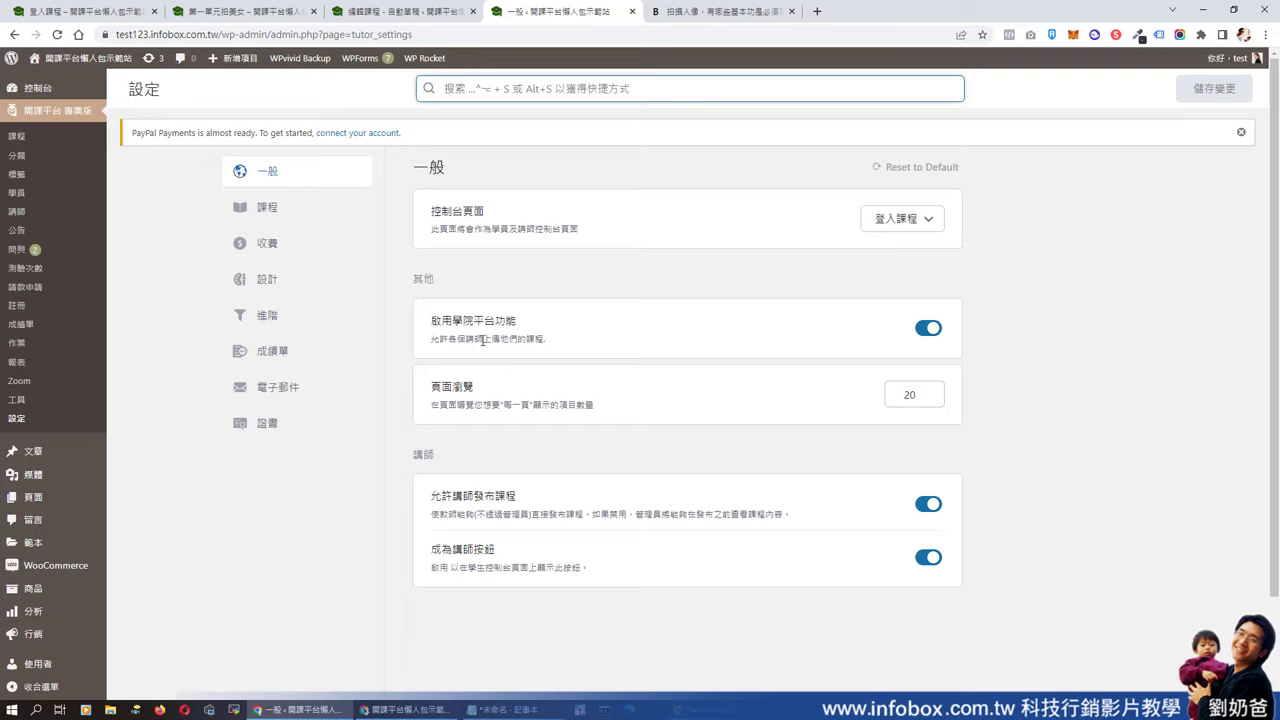
- Turn off 啟用學院平台功能, then change the 2022-04-18 自動草稿 course from 審核中 to 發佈
click(928, 330)
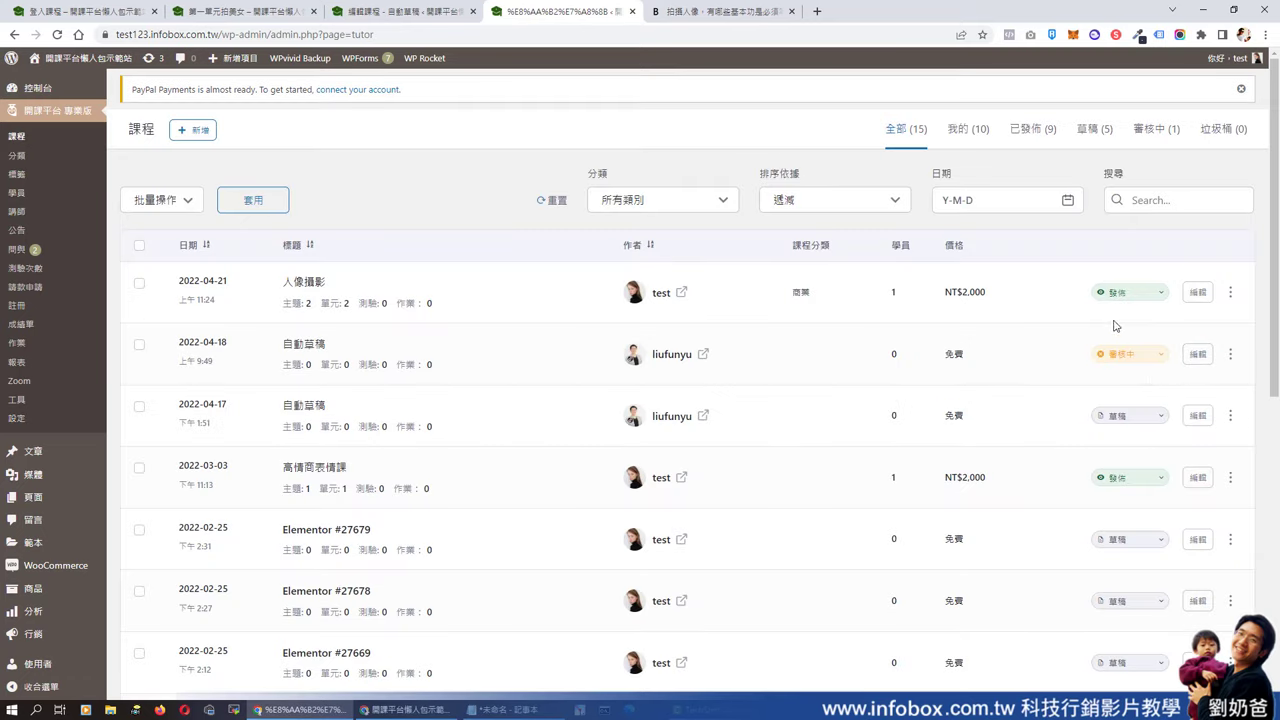
click(1163, 360)
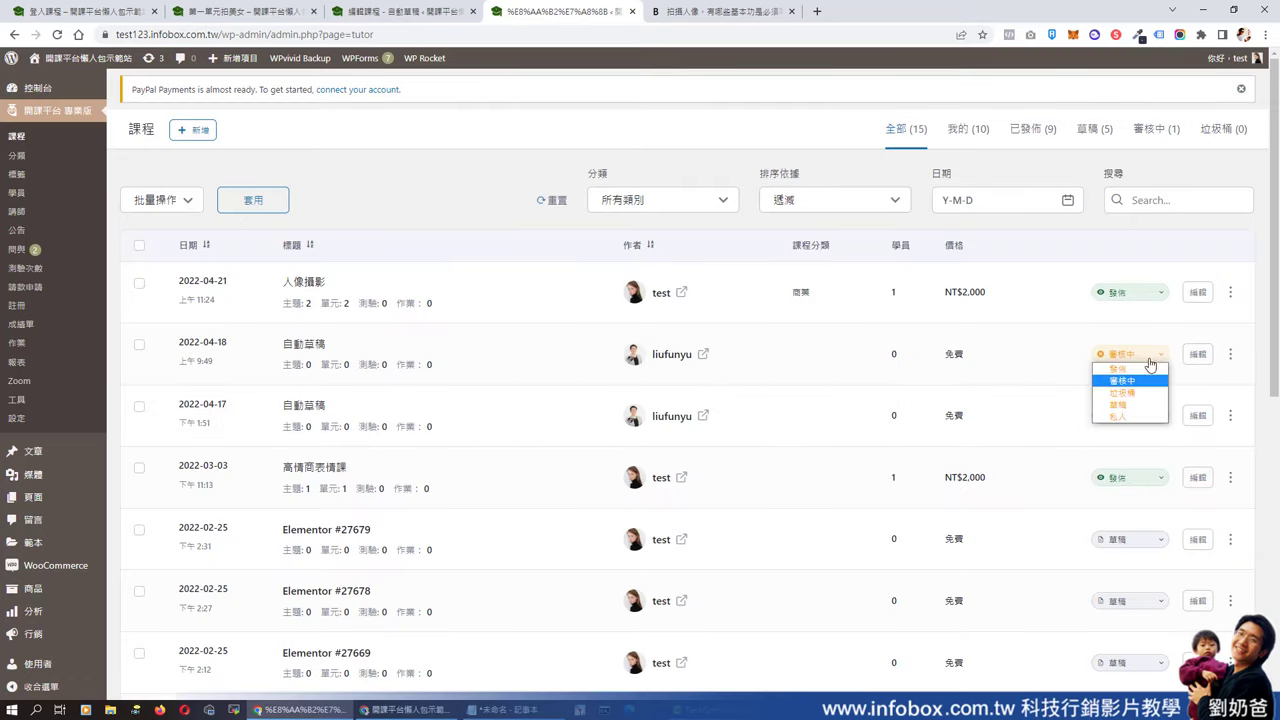
click(1127, 370)
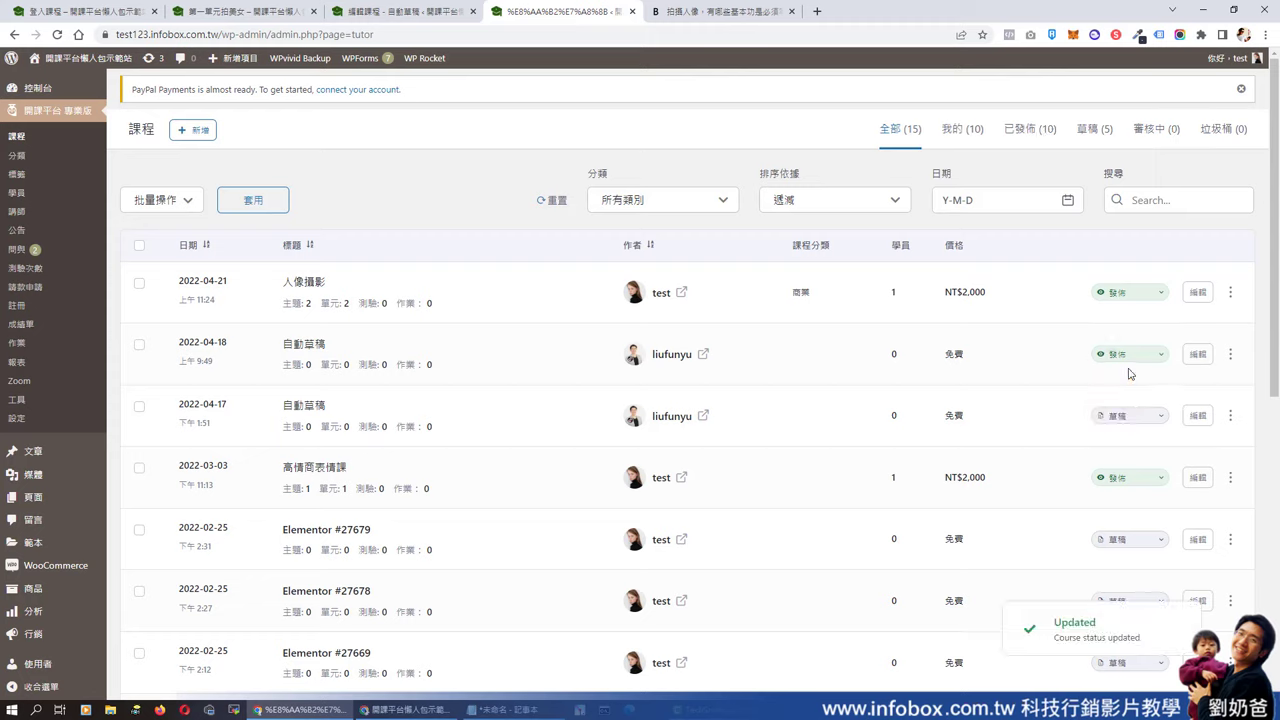